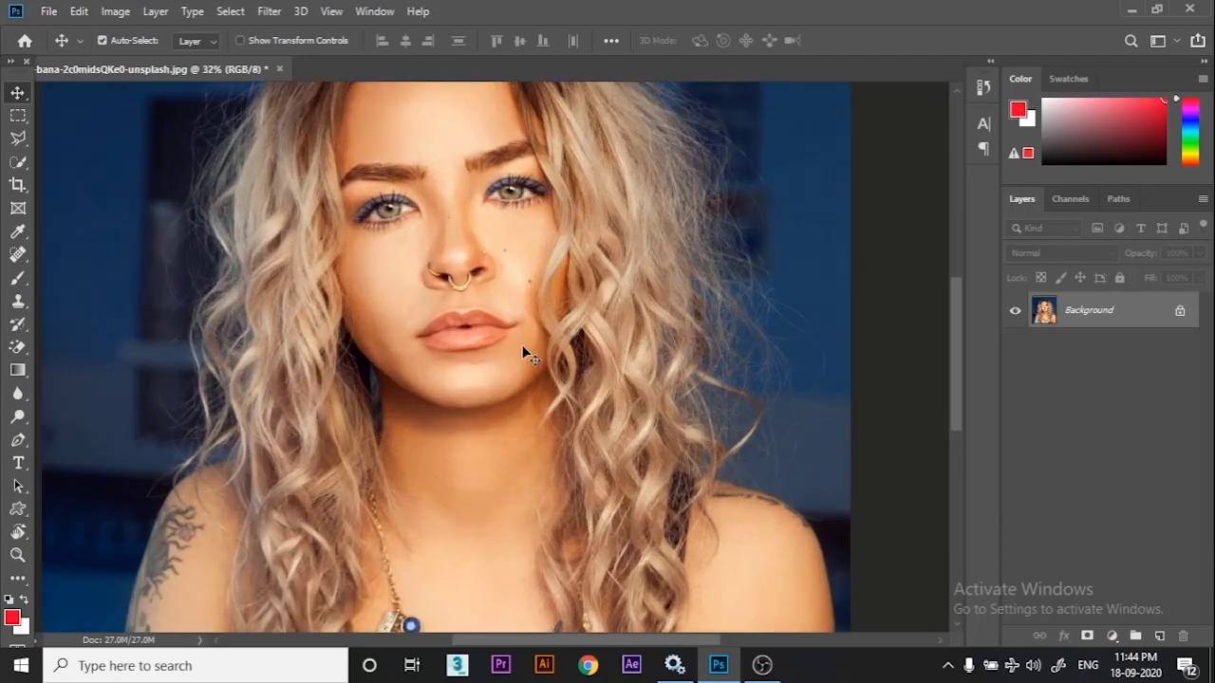
pyautogui.moveTo(484, 339); pyautogui.dragTo(533, 403)
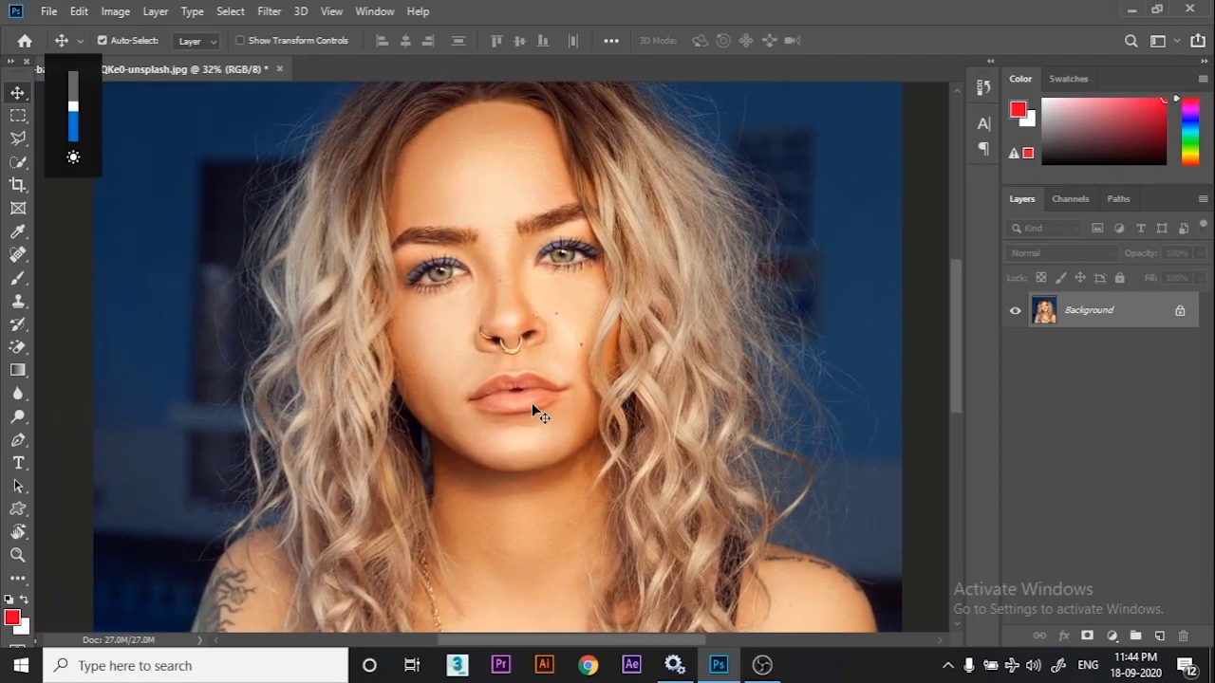
pyautogui.moveTo(375, 386); pyautogui.dragTo(427, 386)
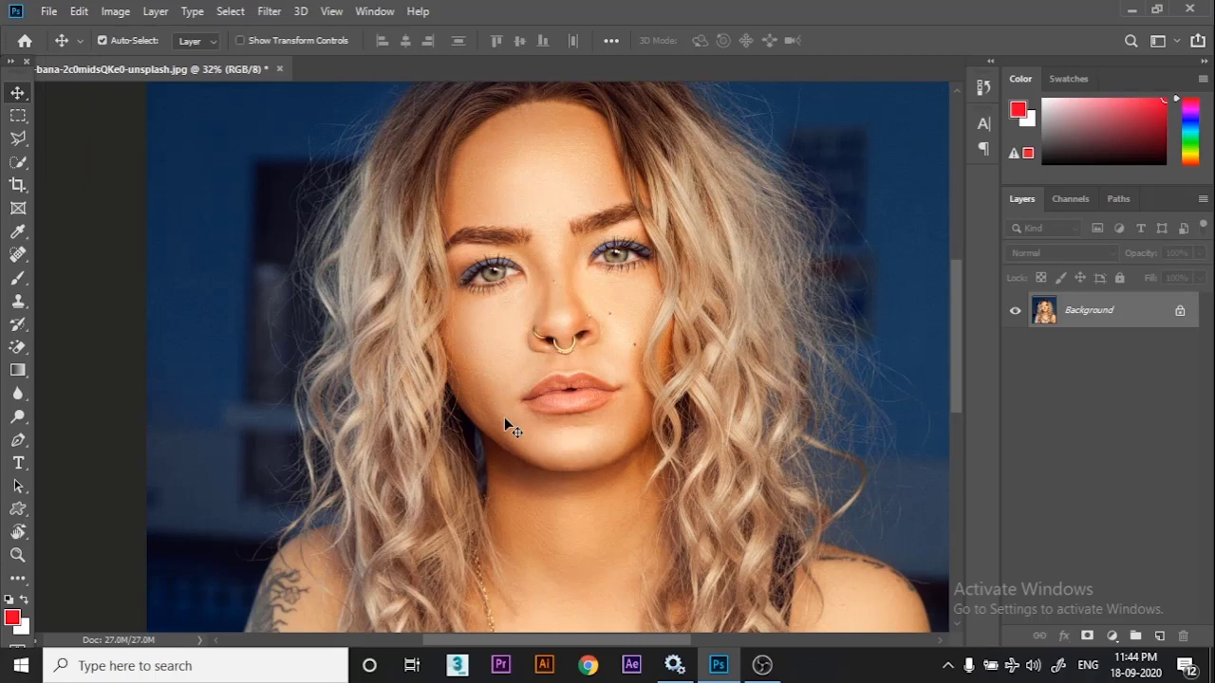
pyautogui.scroll(-4, 487, 525)
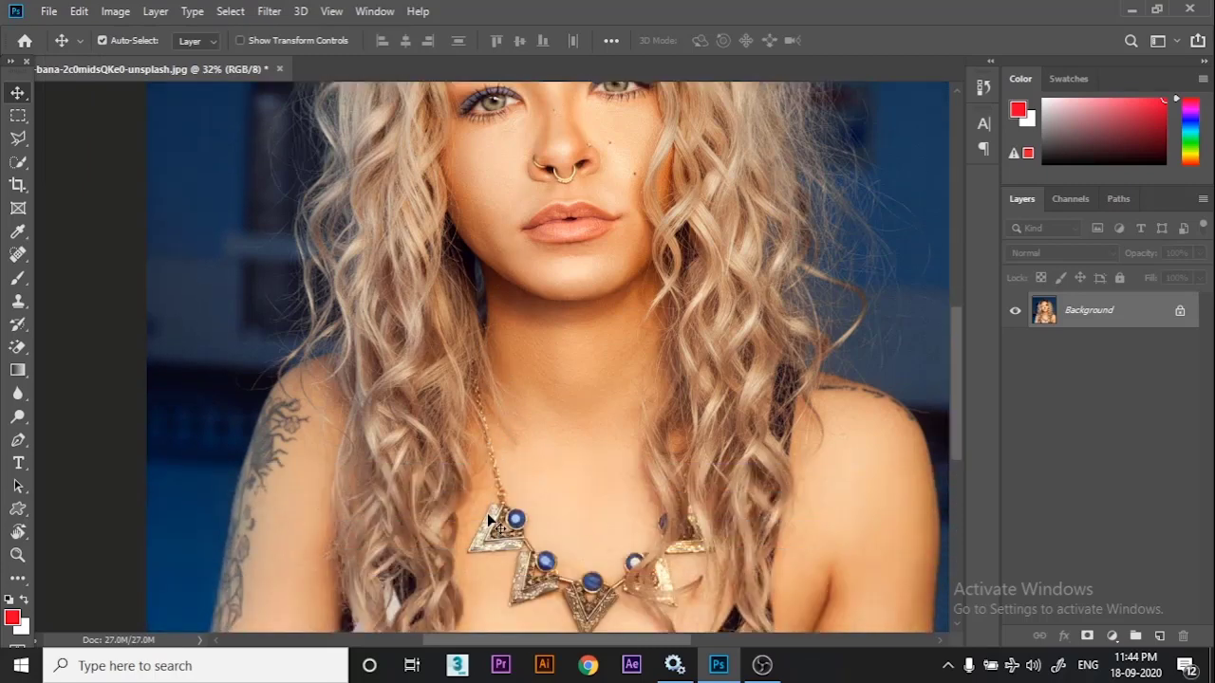
# Select the woman with a loose Polygonal Lasso outline around her hair, shoulders and arms, extending past the photo's bottom edge.
pyautogui.press('l')
pyautogui.scroll(-2, 459, 504)
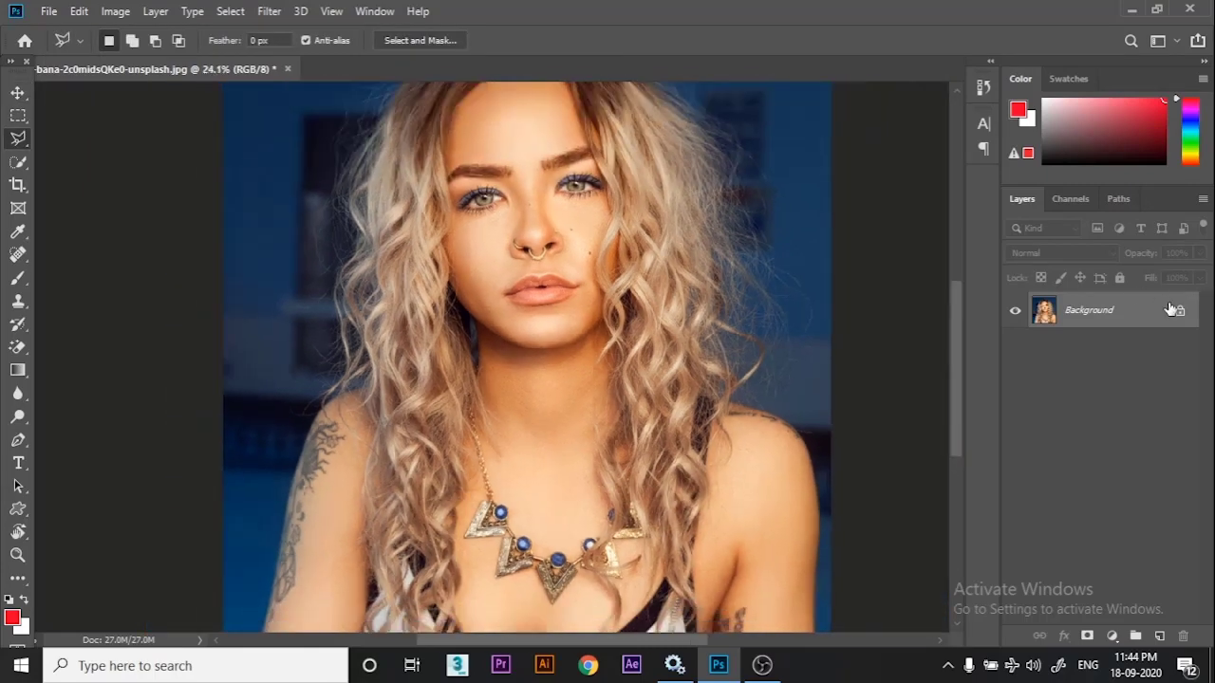
pyautogui.scroll(-1, 727, 340)
pyautogui.scroll(-1, 403, 435)
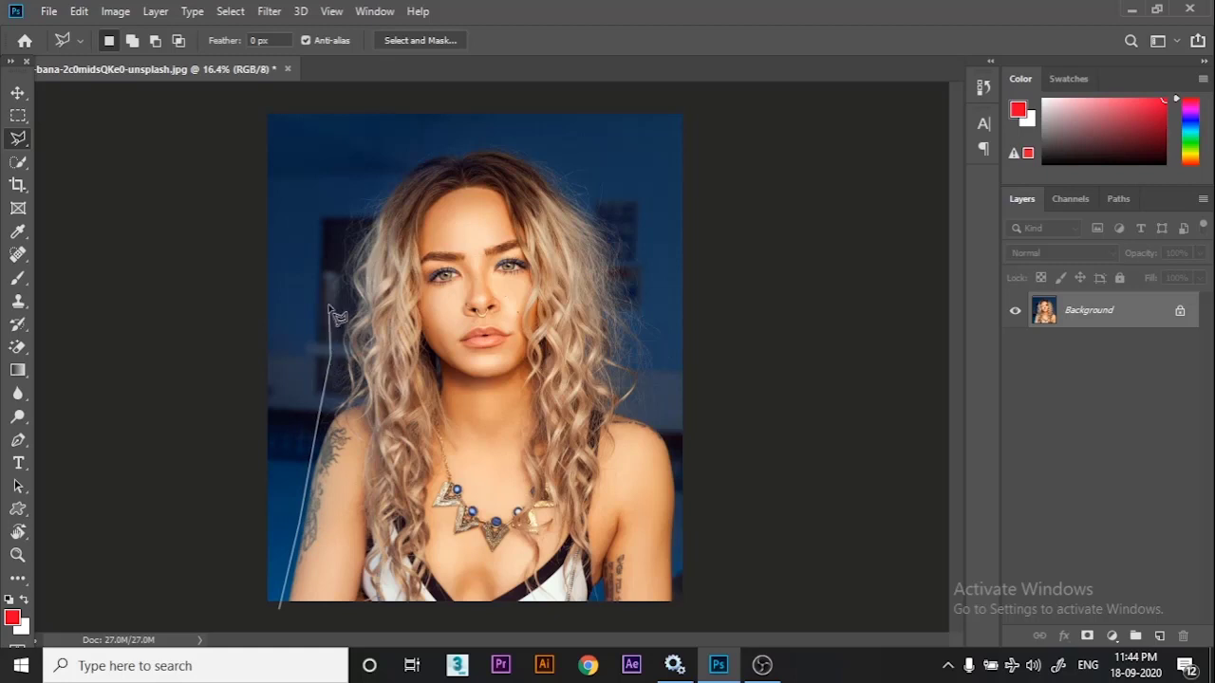
pyautogui.click(345, 217)
pyautogui.click(460, 138)
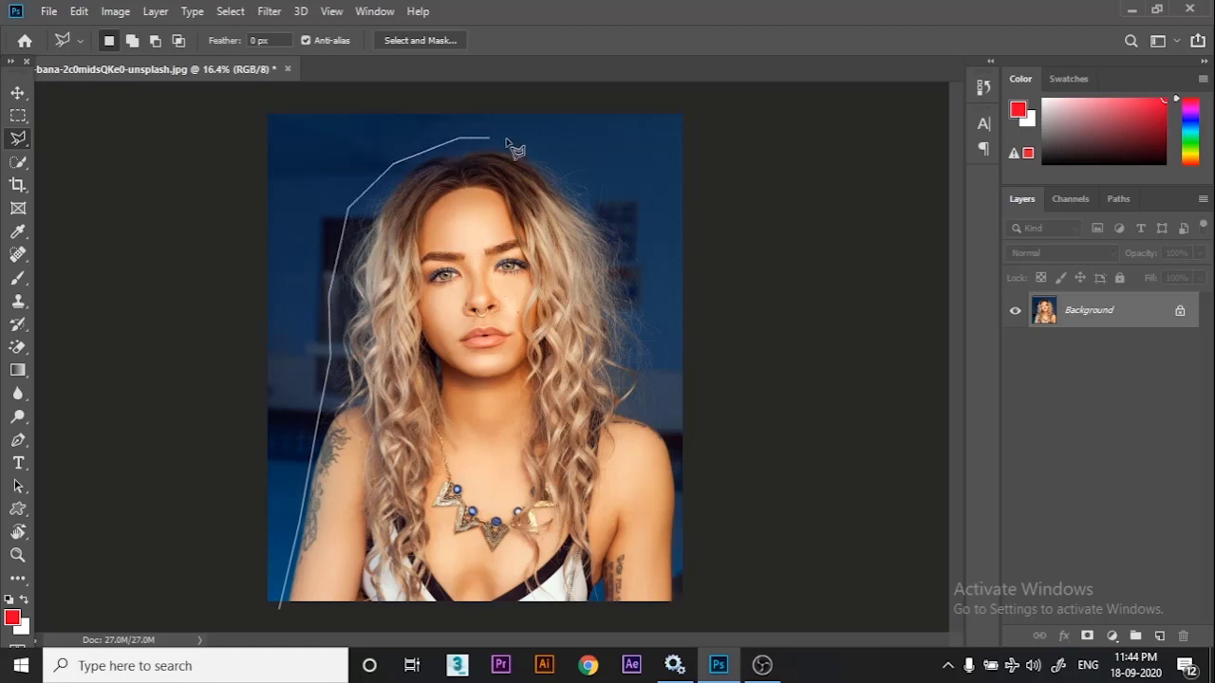
pyautogui.click(544, 146)
pyautogui.click(613, 199)
pyautogui.click(658, 304)
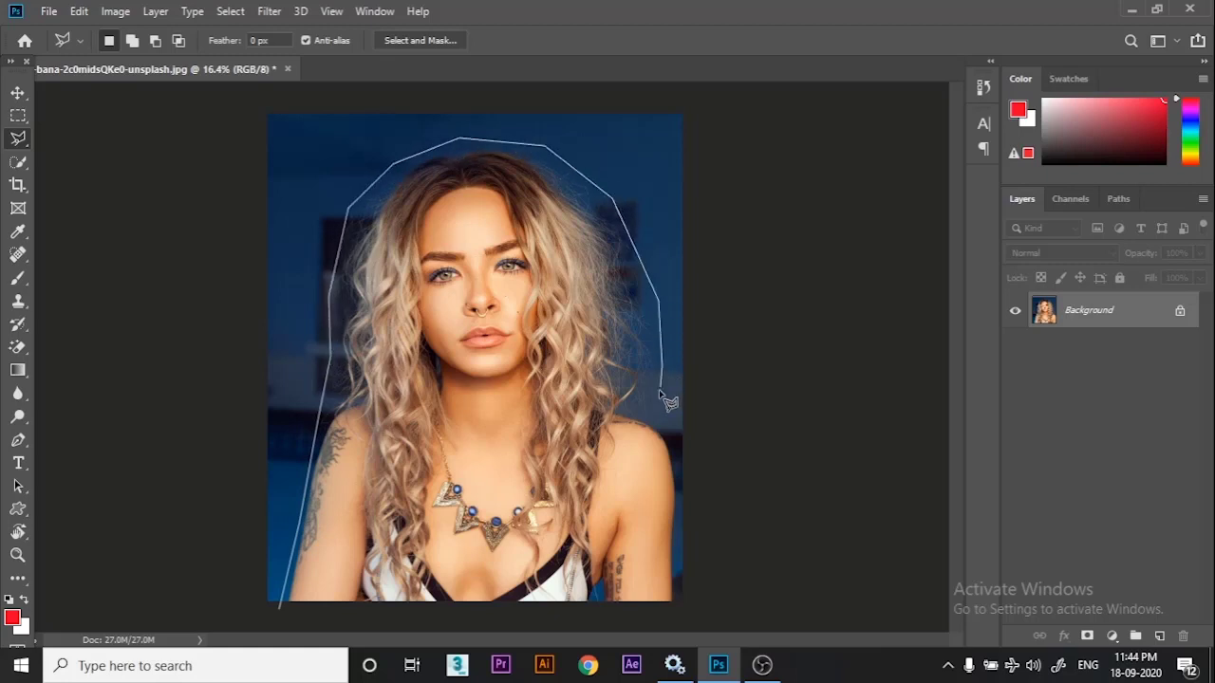
pyautogui.click(681, 608)
pyautogui.click(281, 612)
pyautogui.scroll(1, 585, 548)
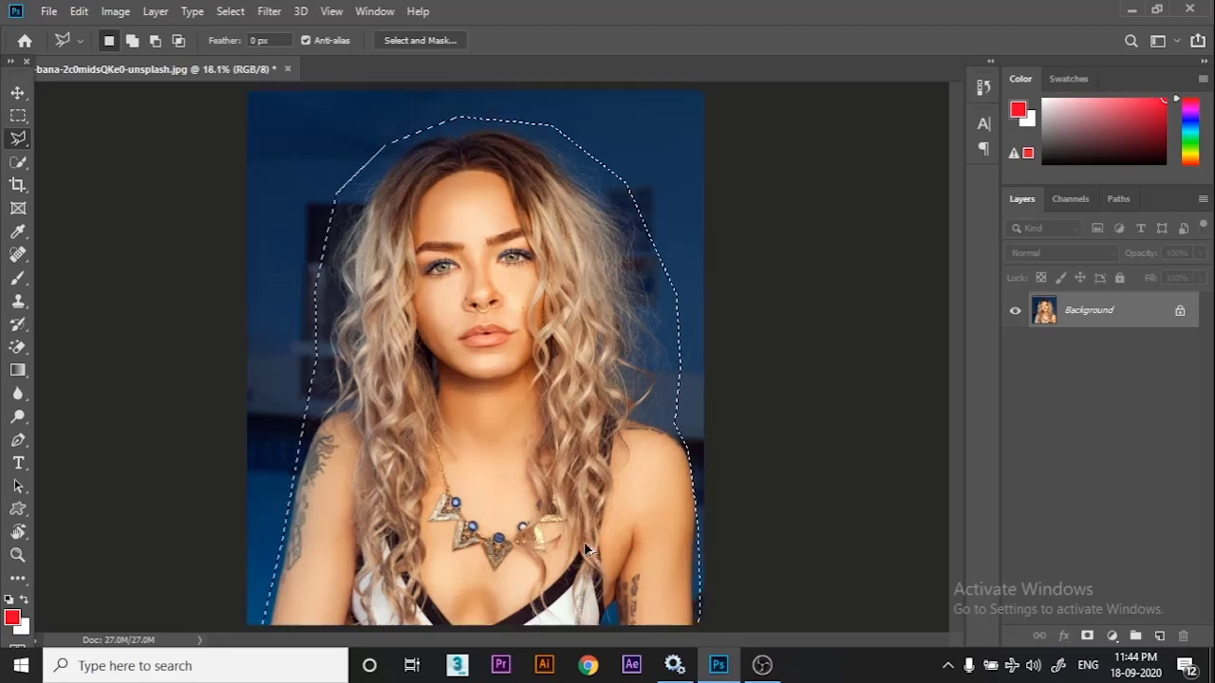
pyautogui.scroll(5, 718, 456)
pyautogui.scroll(-2, 766, 396)
pyautogui.scroll(5, 785, 331)
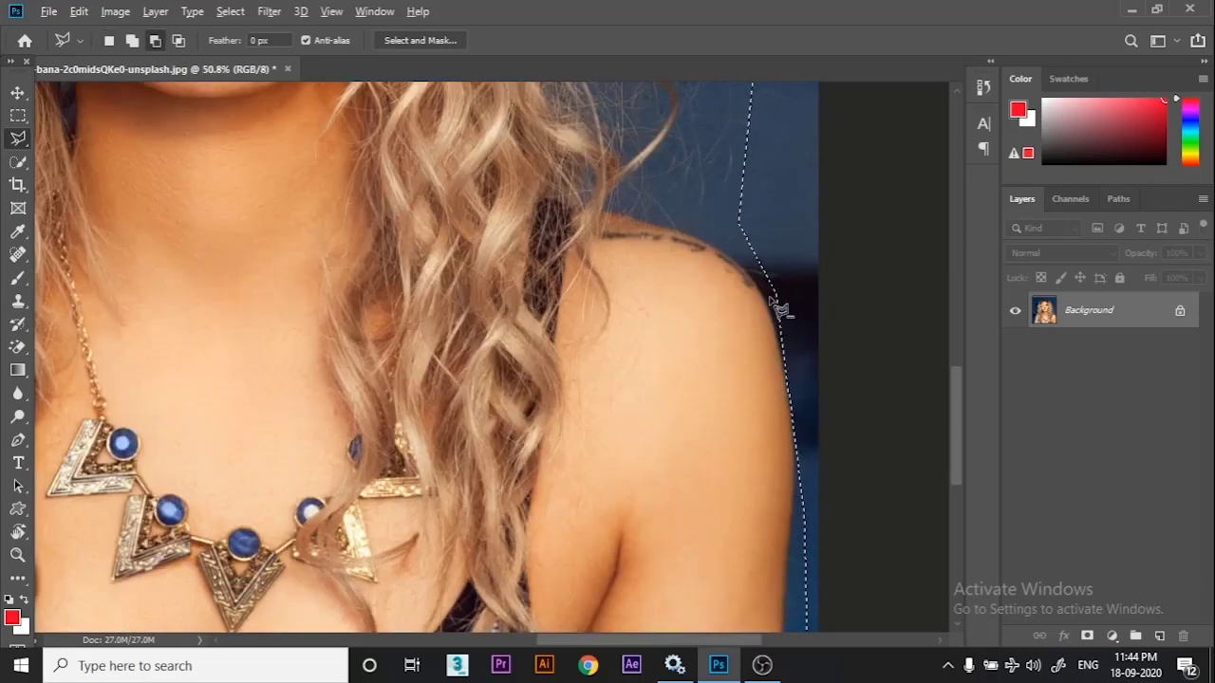
pyautogui.keyDown('alt'); pyautogui.click(771, 302); pyautogui.keyUp('alt')
pyautogui.click(802, 520)
pyautogui.click(764, 539)
pyautogui.doubleClick(746, 484)
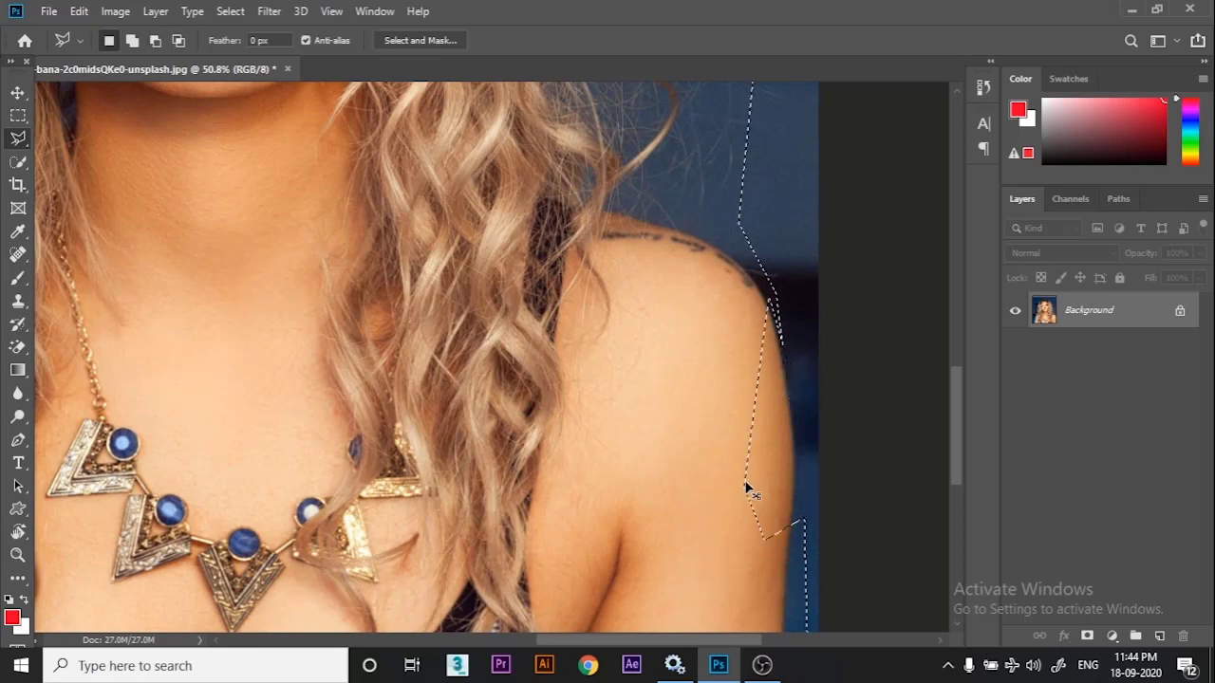
pyautogui.hotkey('ctrl', 'z')
# Add a narrow strip along the outer edge of the shoulder and arm on the photo's right side to the selection.
pyautogui.keyDown('shift'); pyautogui.click(771, 294); pyautogui.keyUp('shift')
pyautogui.click(792, 375)
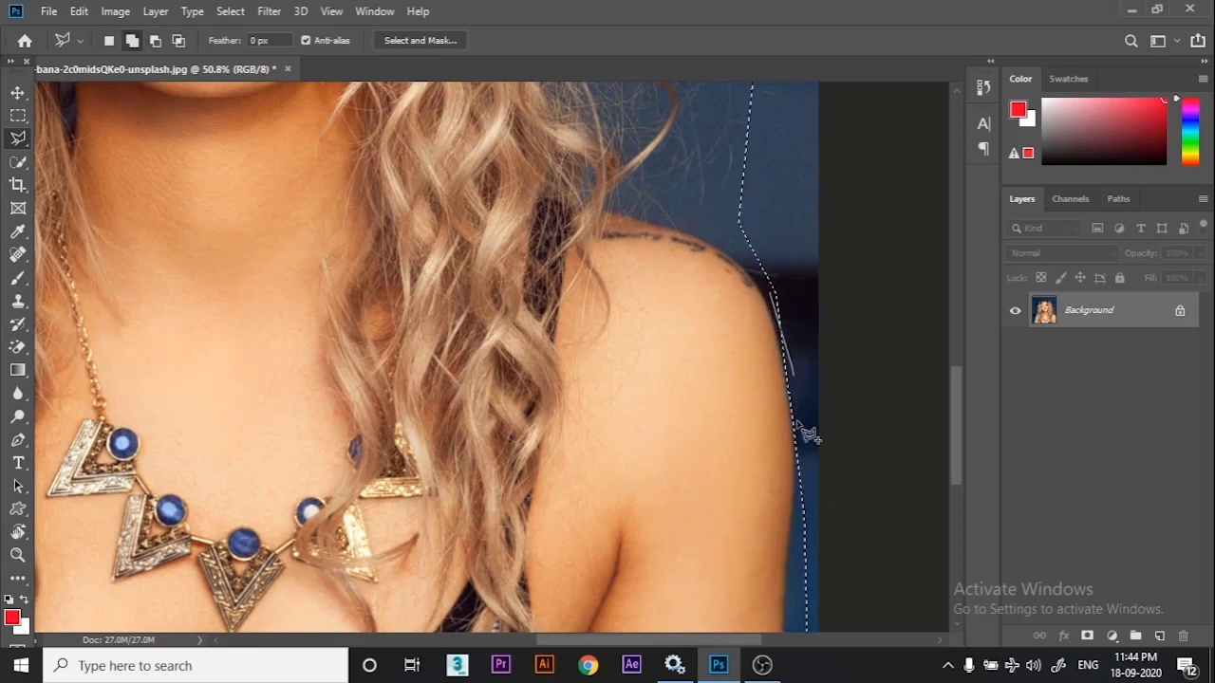
pyautogui.click(802, 531)
pyautogui.click(770, 294)
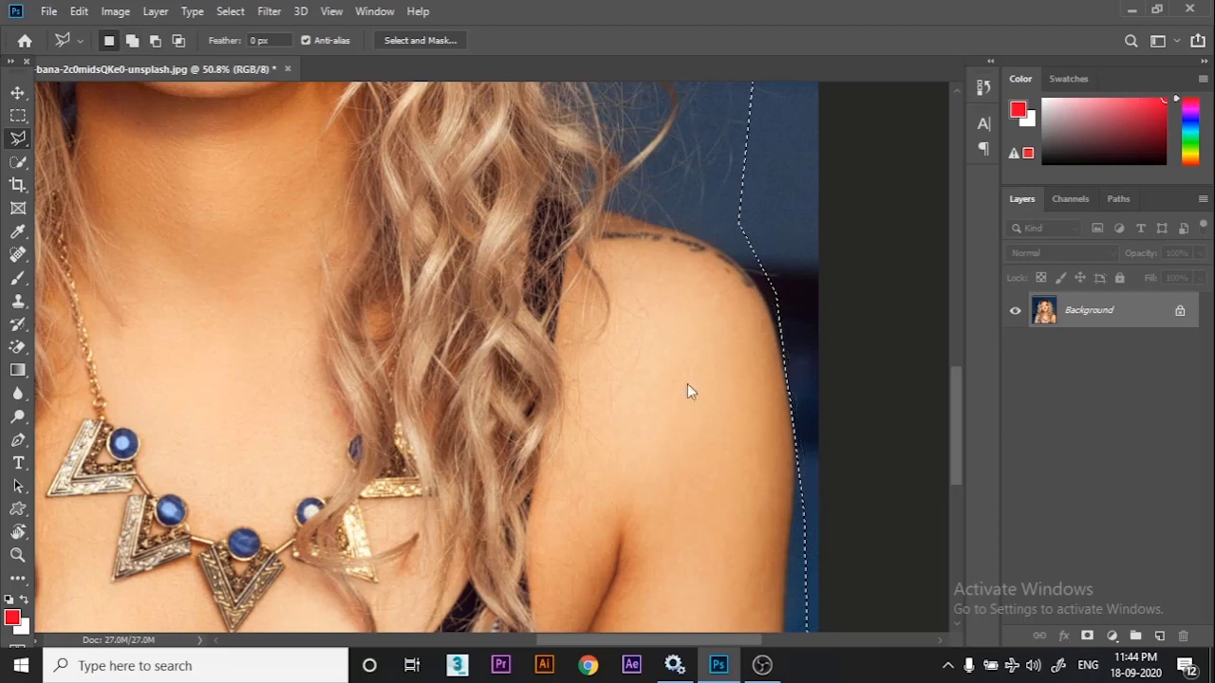
# Unlock the Background layer and mask it with the current selection.
pyautogui.scroll(-3, 687, 391)
pyautogui.click(1180, 310)
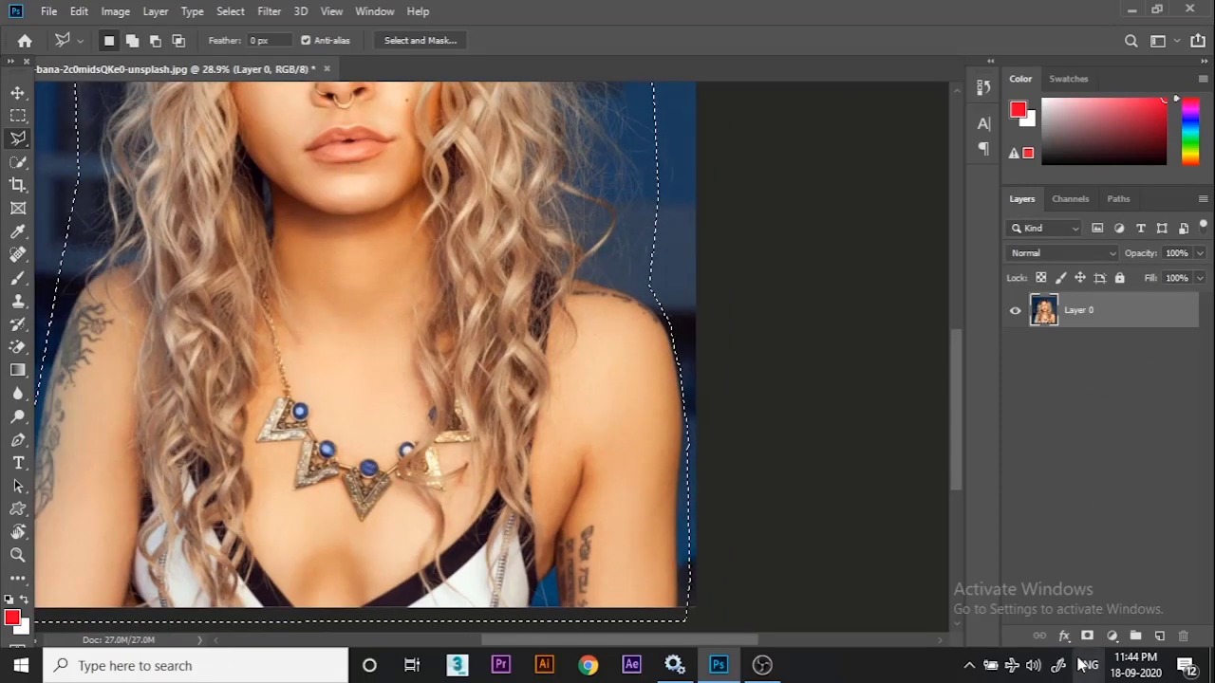
pyautogui.click(1087, 636)
# Add a new layer beneath Layer 0 and fill it with a medium grey.
pyautogui.scroll(-2, 532, 284)
pyautogui.scroll(5, 493, 246)
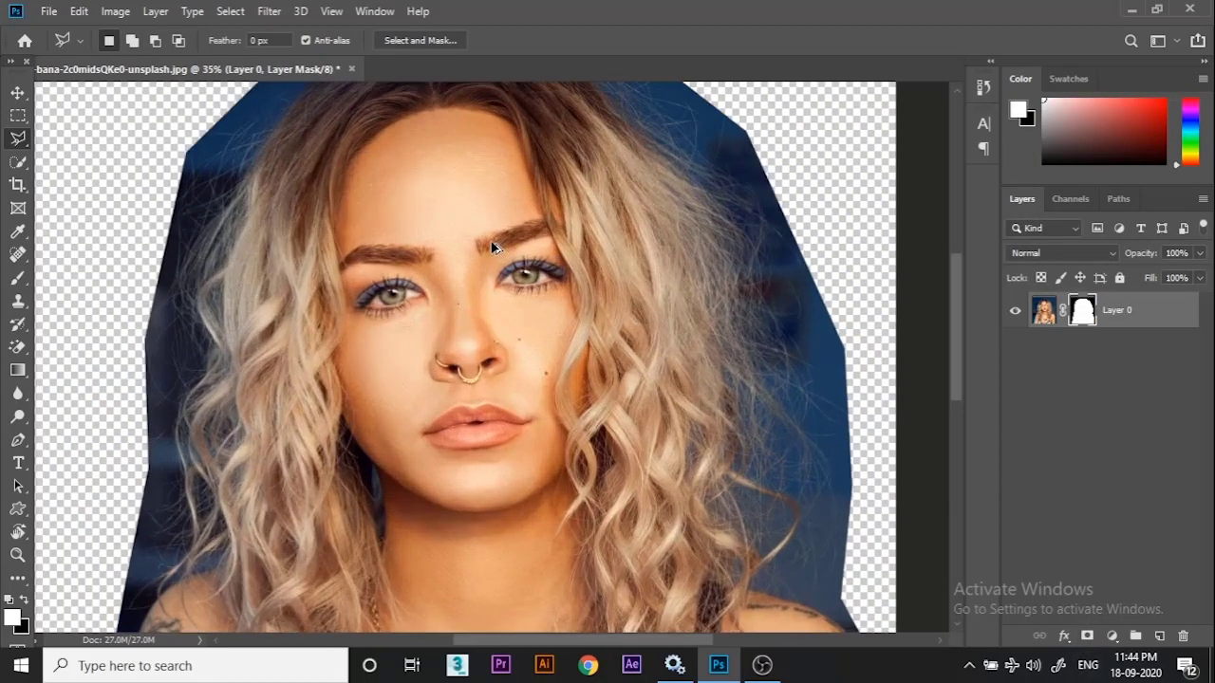
pyautogui.scroll(-2, 461, 297)
pyautogui.click(1159, 636)
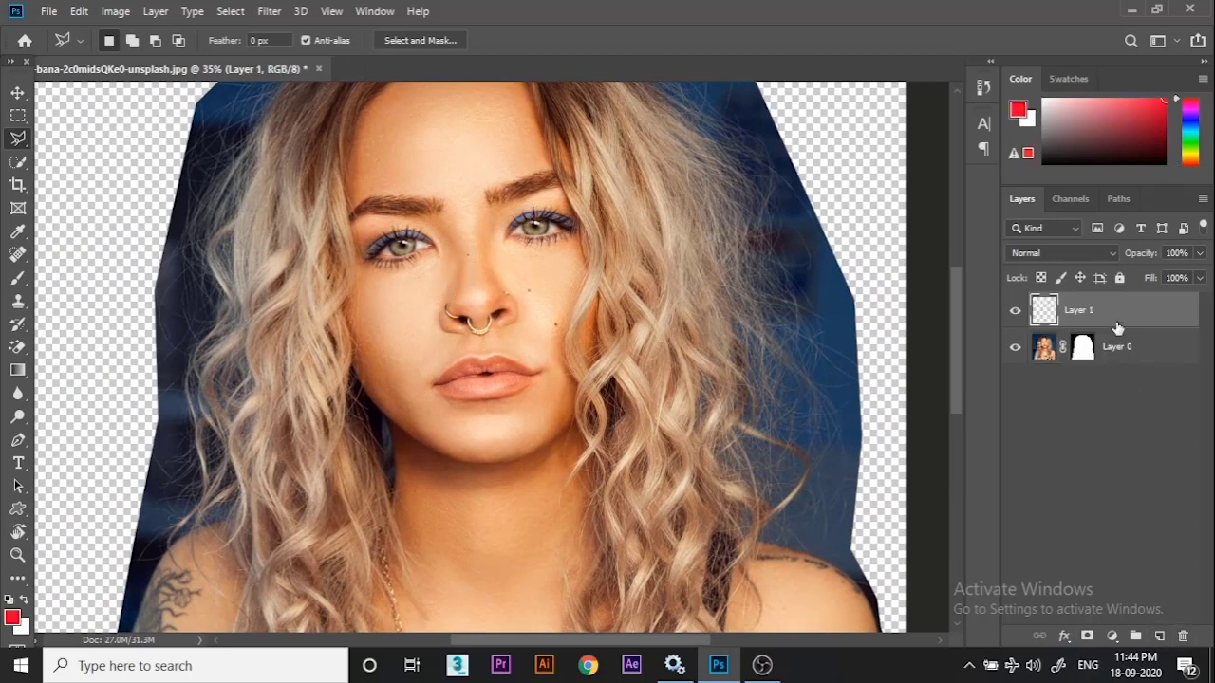
pyautogui.moveTo(1116, 322); pyautogui.dragTo(1110, 365)
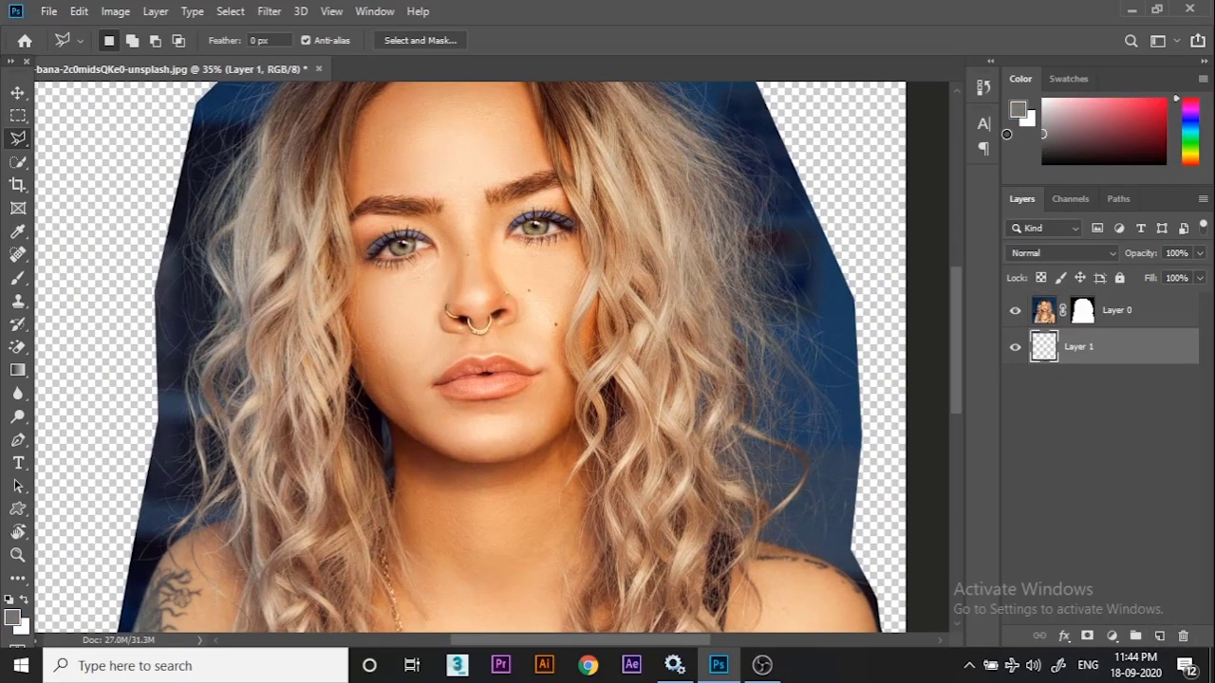
pyautogui.hotkey('alt', 'BackSpace')
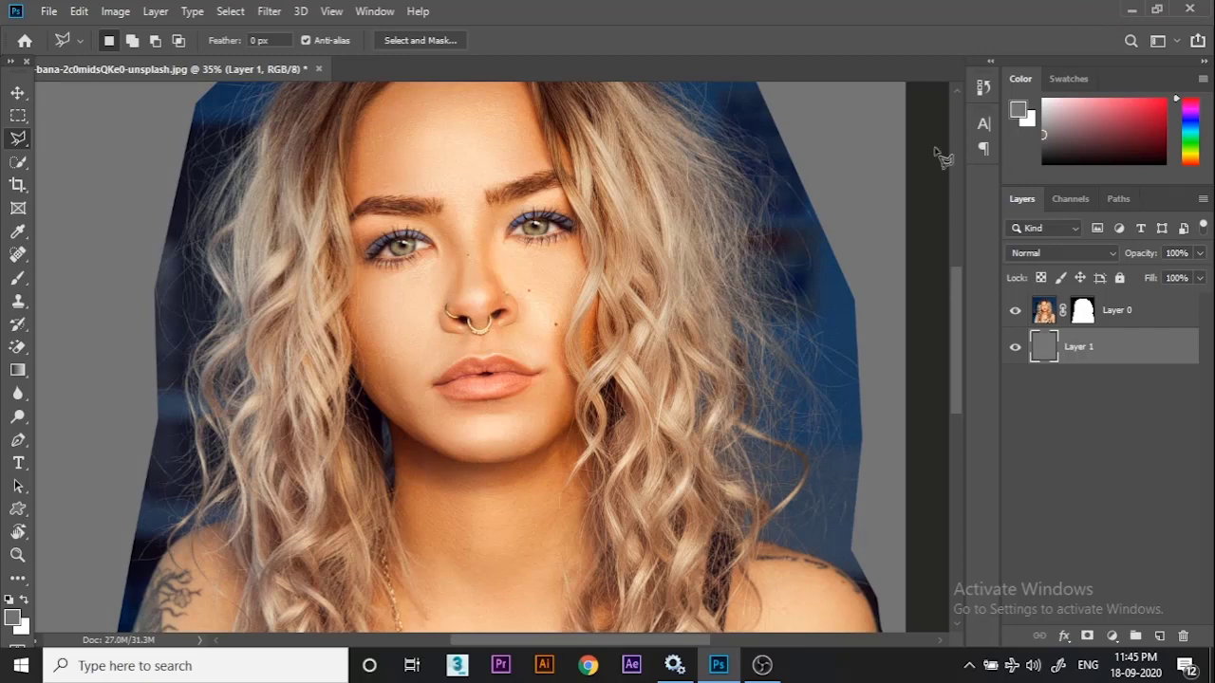
# Target Layer 0's mask and choose the 30 px Editing soul light brush for retouching the tattooed arm's edge.
pyautogui.scroll(-5, 431, 350)
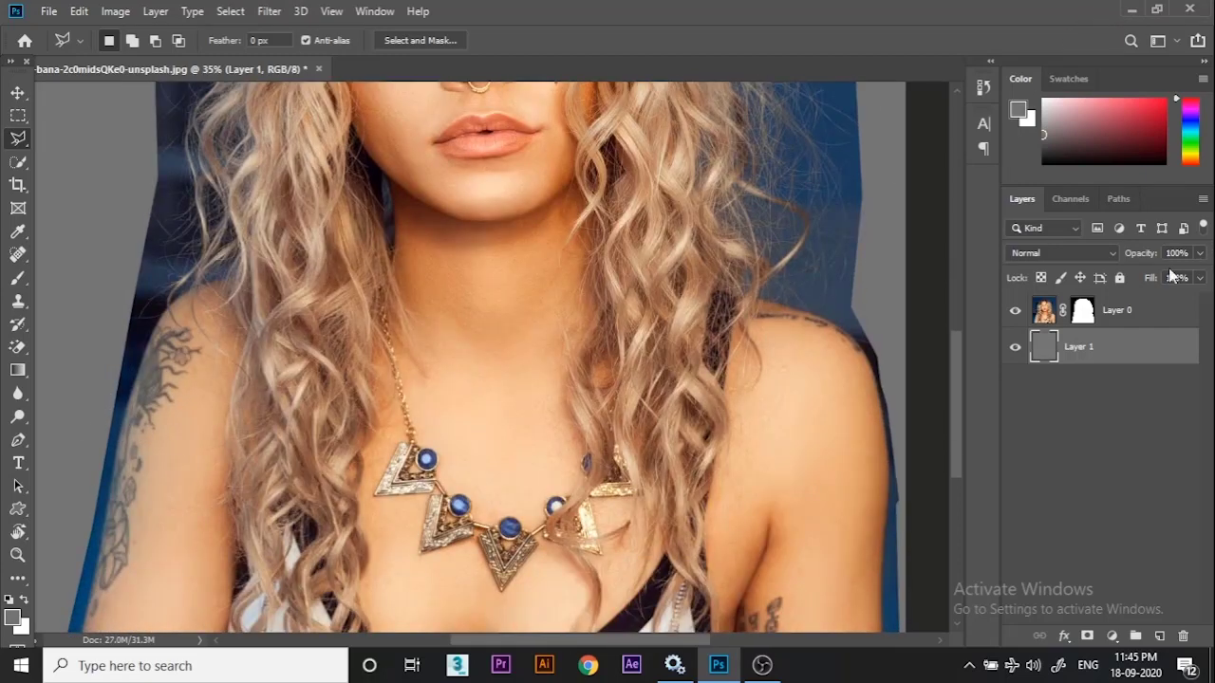
pyautogui.click(1084, 320)
pyautogui.scroll(1, 387, 425)
pyautogui.moveTo(282, 469); pyautogui.dragTo(494, 311)
pyautogui.scroll(-2, 401, 379)
pyautogui.moveTo(485, 411); pyautogui.dragTo(481, 370)
pyautogui.scroll(-1, 441, 427)
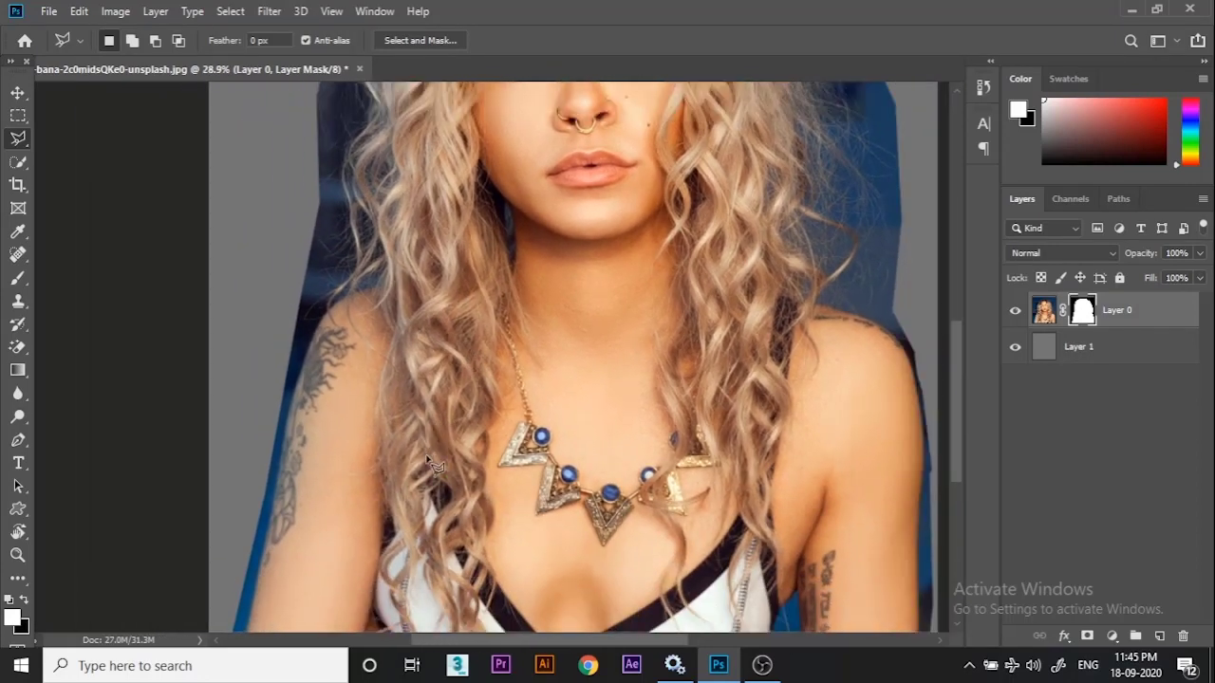
pyautogui.moveTo(410, 510); pyautogui.dragTo(414, 432)
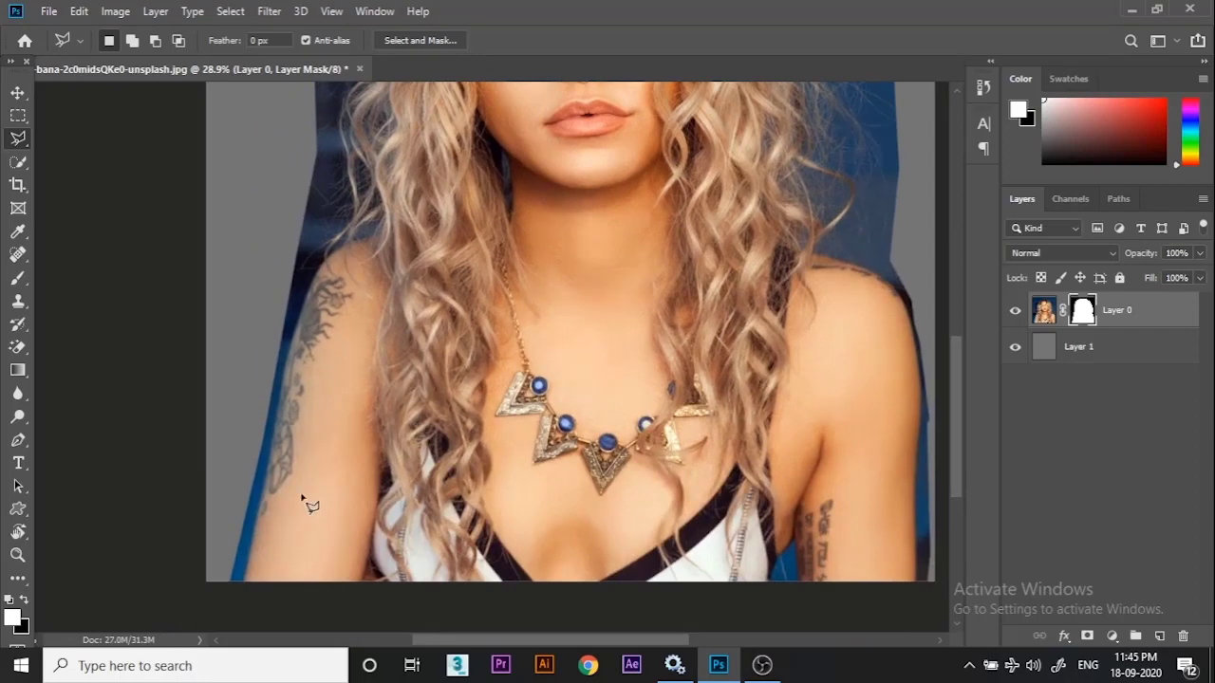
pyautogui.scroll(5, 308, 503)
pyautogui.moveTo(329, 507); pyautogui.dragTo(352, 506)
pyautogui.press('b')
pyautogui.rightClick(347, 380)
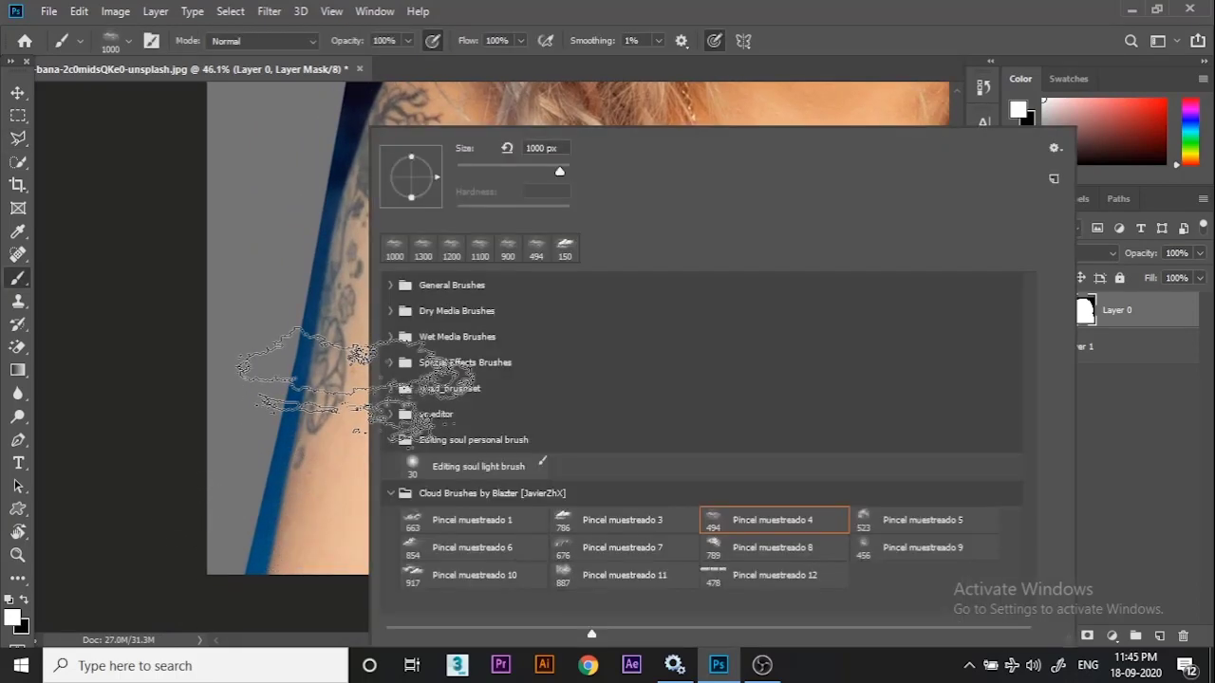
pyautogui.click(622, 8)
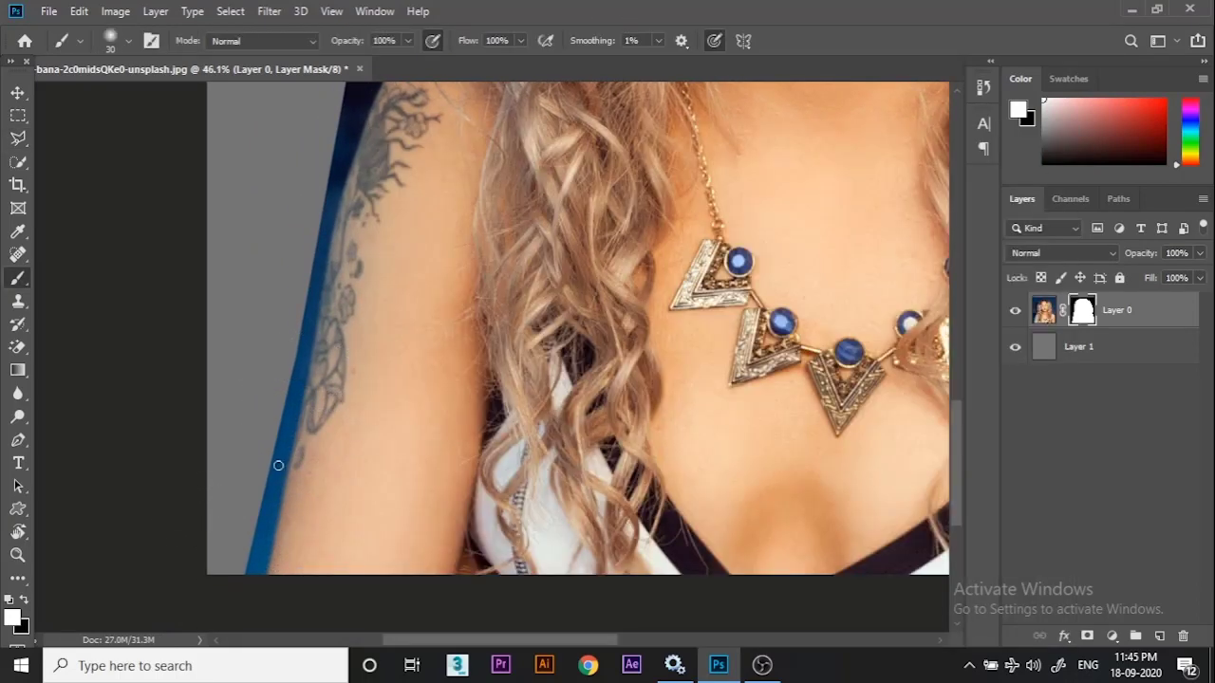
pyautogui.scroll(1, 257, 518)
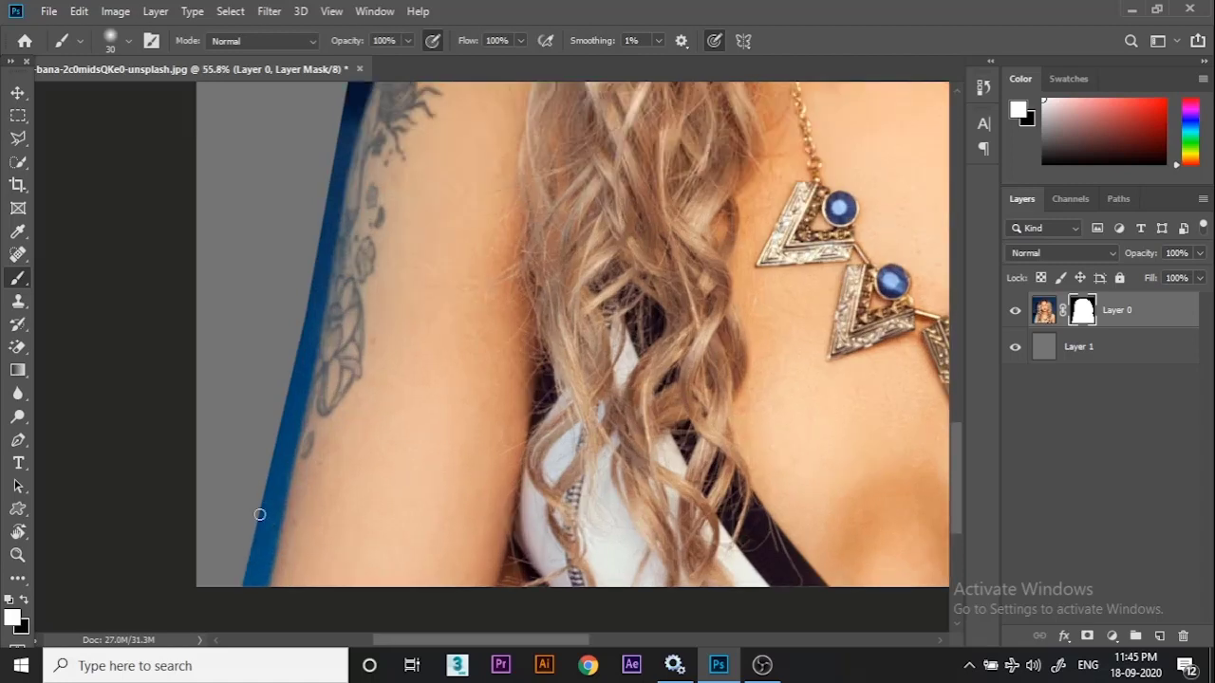
# Set the mask painting colour to black and enlarge the brush to 80 px.
pyautogui.press('x')
pyautogui.moveTo(252, 582); pyautogui.dragTo(290, 464)
pyautogui.hotkey('ctrl', 'z')
pyautogui.press(']')
pyautogui.press(']')
pyautogui.press(']')
pyautogui.press(']')
pyautogui.press(']')
# Paint black on the mask to hide the blue background along the outer edge of the tattooed arm's lower part.
pyautogui.moveTo(260, 540); pyautogui.dragTo(255, 584)
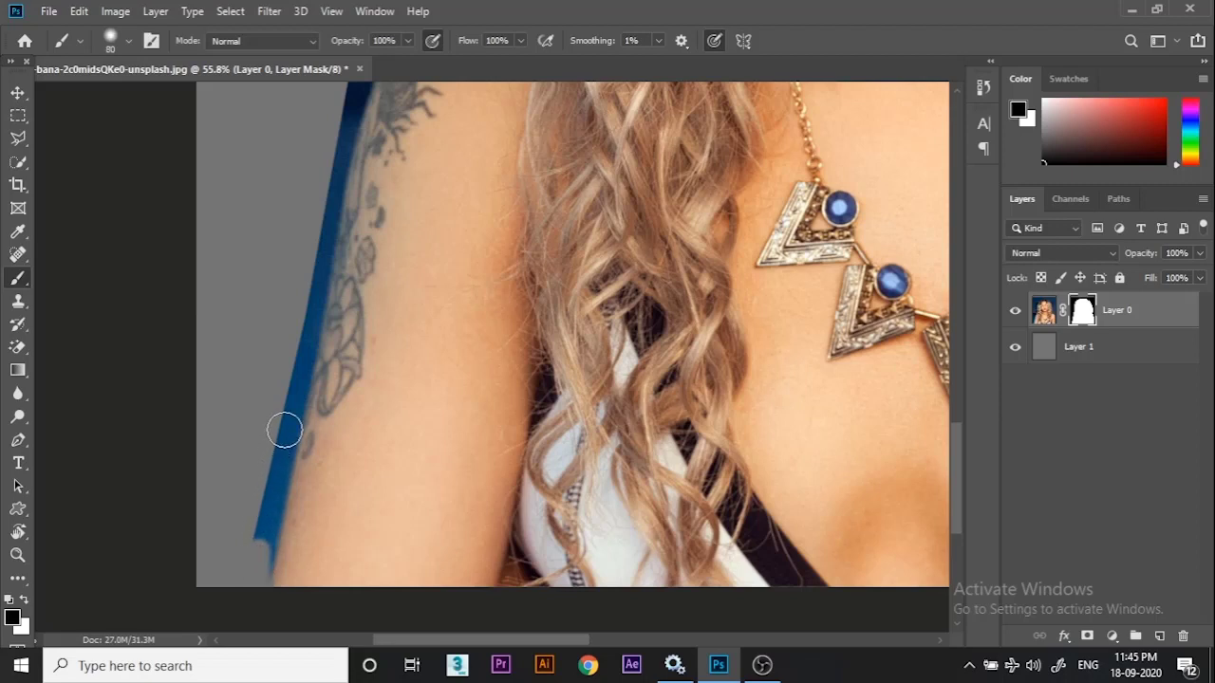
pyautogui.moveTo(285, 431); pyautogui.dragTo(262, 567)
pyautogui.moveTo(293, 322); pyautogui.dragTo(293, 374)
pyautogui.moveTo(294, 475); pyautogui.dragTo(312, 317)
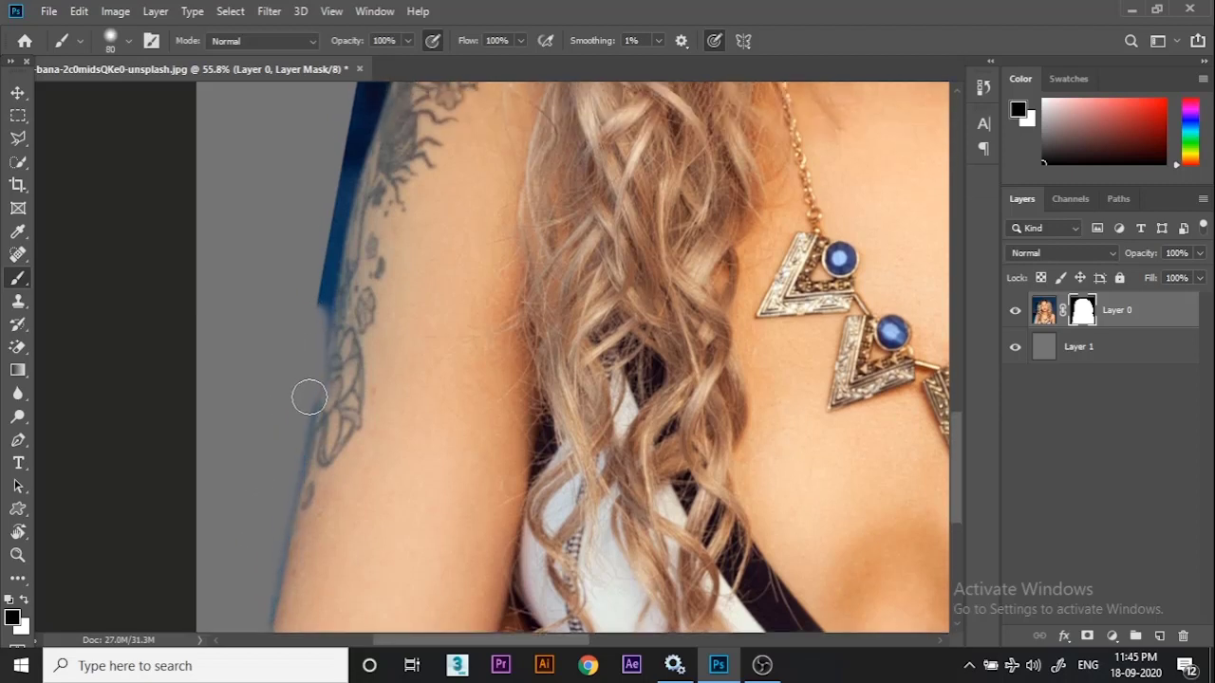
pyautogui.hotkey('ctrl', 'z')
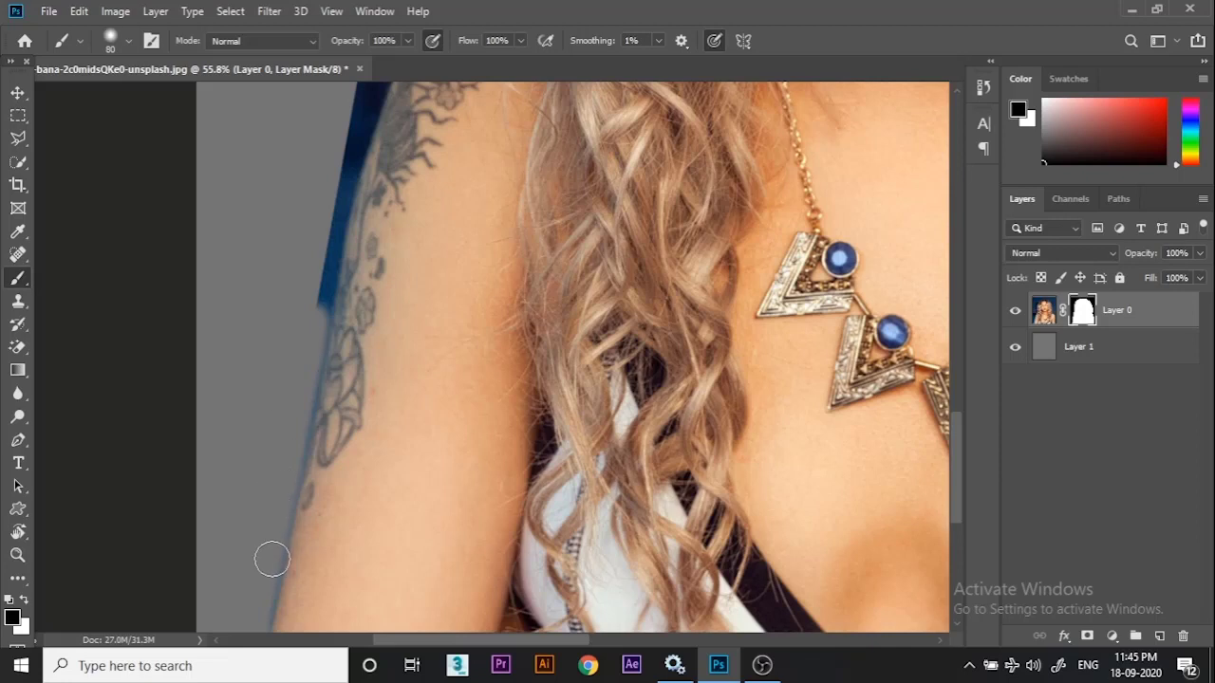
pyautogui.moveTo(269, 384); pyautogui.dragTo(254, 510)
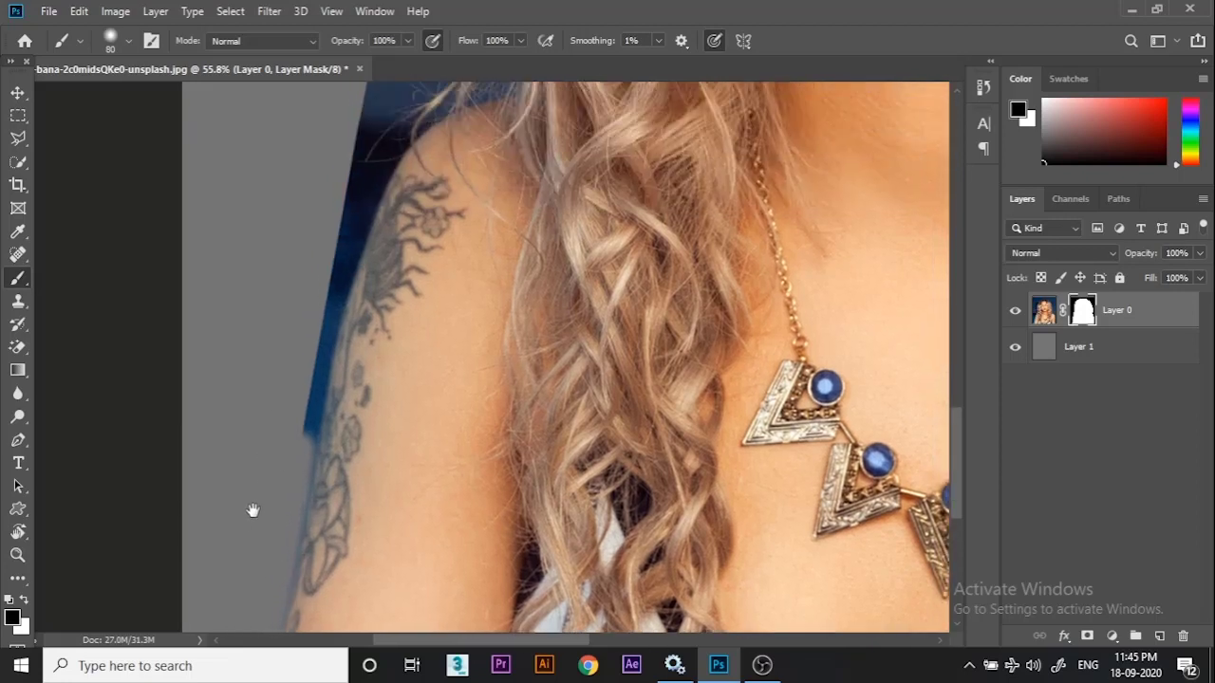
pyautogui.moveTo(274, 628); pyautogui.dragTo(263, 504)
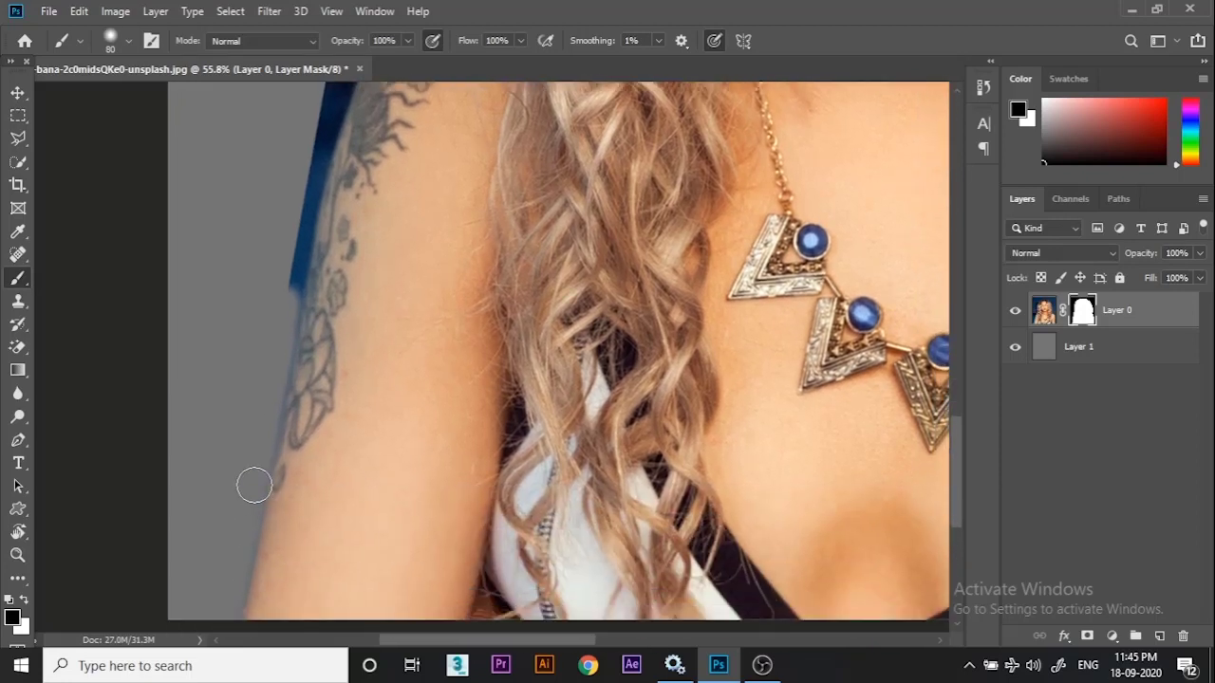
# Mask out the blue background beside the tattooed upper arm, working up towards the shoulder.
pyautogui.moveTo(301, 211); pyautogui.dragTo(286, 314)
pyautogui.keyDown('shift'); pyautogui.click(308, 272); pyautogui.keyUp('shift')
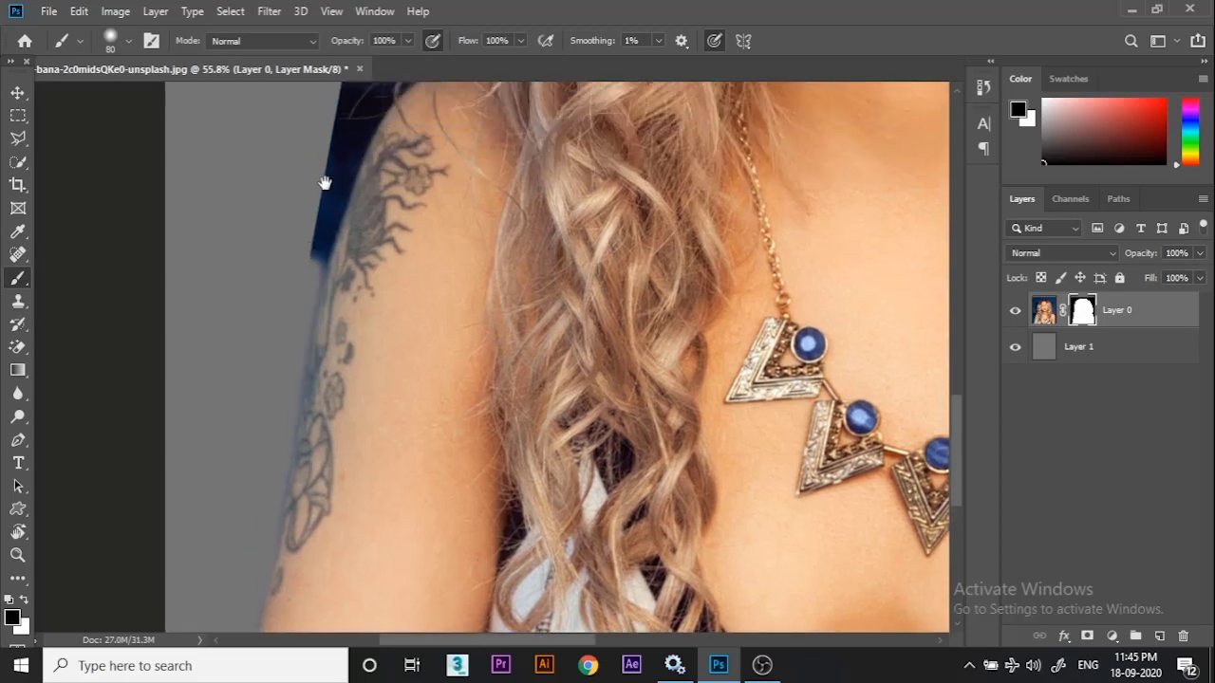
pyautogui.moveTo(325, 182)
pyautogui.mouseDown()
pyautogui.moveTo(317, 317)
pyautogui.moveTo(356, 204)
pyautogui.moveTo(292, 350)
pyautogui.moveTo(245, 400)
pyautogui.mouseUp()
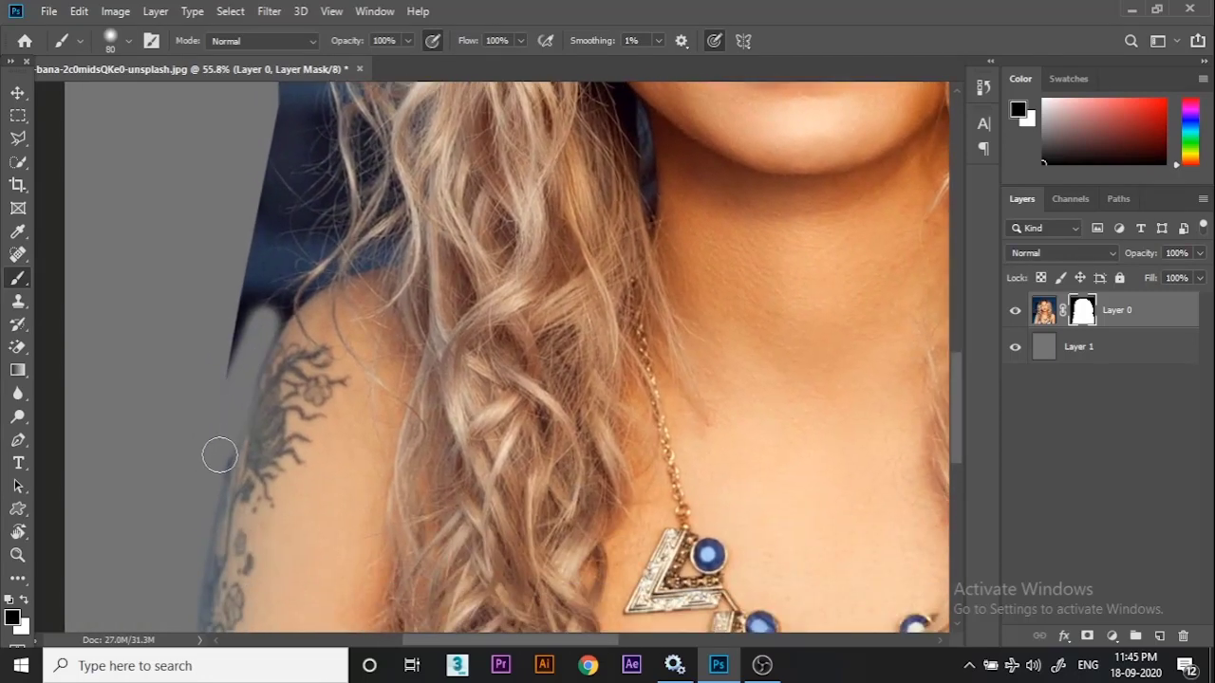
pyautogui.scroll(-7, 215, 417)
pyautogui.scroll(6, 270, 418)
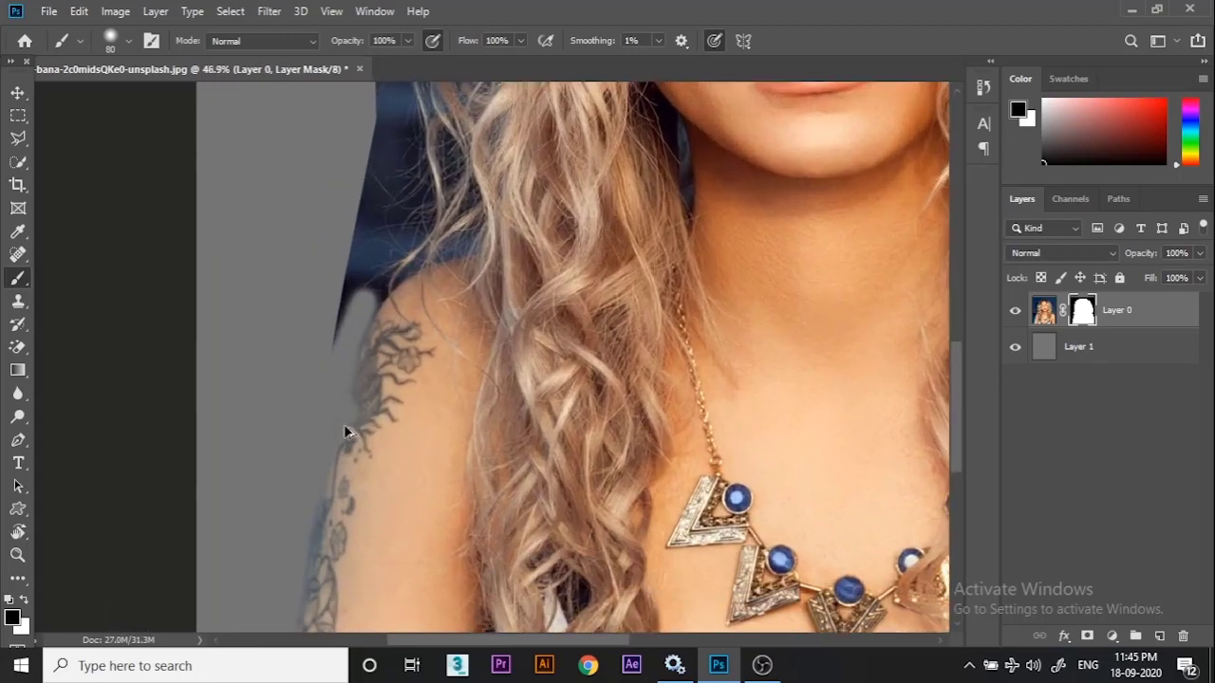
pyautogui.scroll(3, 346, 432)
pyautogui.moveTo(336, 321); pyautogui.dragTo(348, 231)
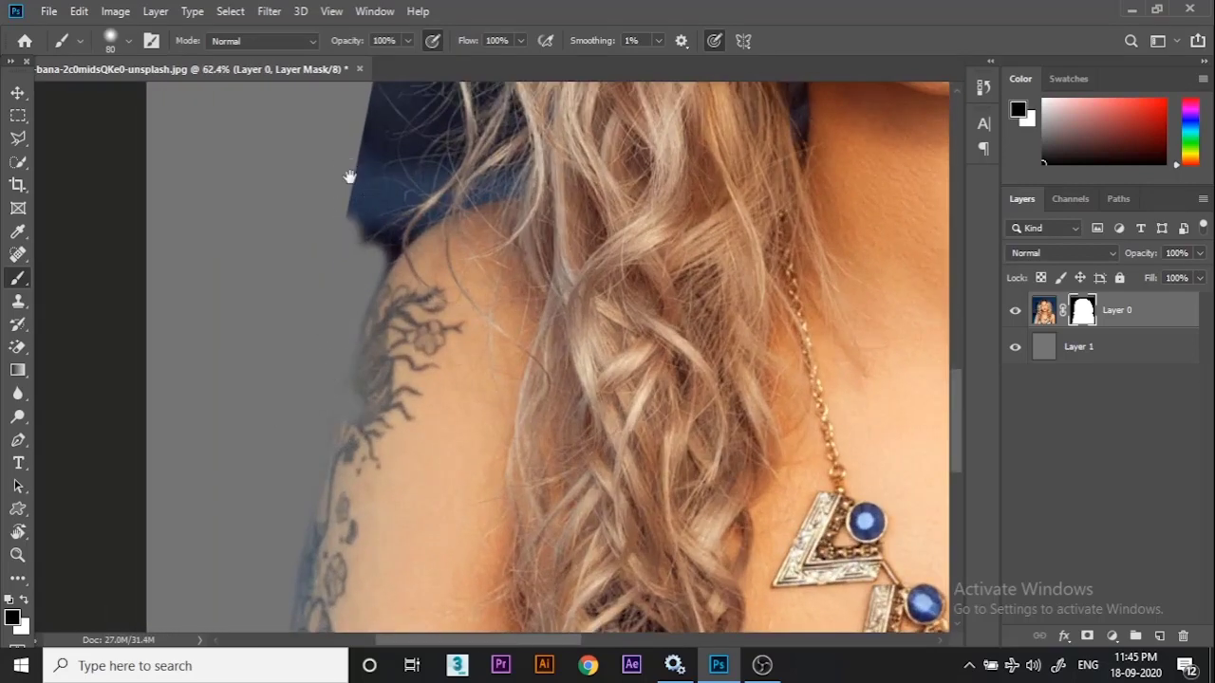
# Enlarge the brush to 300 px and mask out the outer blue background beside the hair above the tattooed shoulder.
pyautogui.moveTo(350, 176)
pyautogui.mouseDown()
pyautogui.moveTo(306, 388)
pyautogui.moveTo(312, 310)
pyautogui.mouseUp()
pyautogui.scroll(-4, 323, 301)
pyautogui.press(']')
pyautogui.press(']')
pyautogui.press(']')
pyautogui.moveTo(301, 375)
pyautogui.mouseDown()
pyautogui.moveTo(319, 213)
pyautogui.moveTo(294, 367)
pyautogui.mouseUp()
pyautogui.moveTo(308, 201)
pyautogui.mouseDown()
pyautogui.moveTo(263, 352)
pyautogui.moveTo(256, 272)
pyautogui.mouseUp()
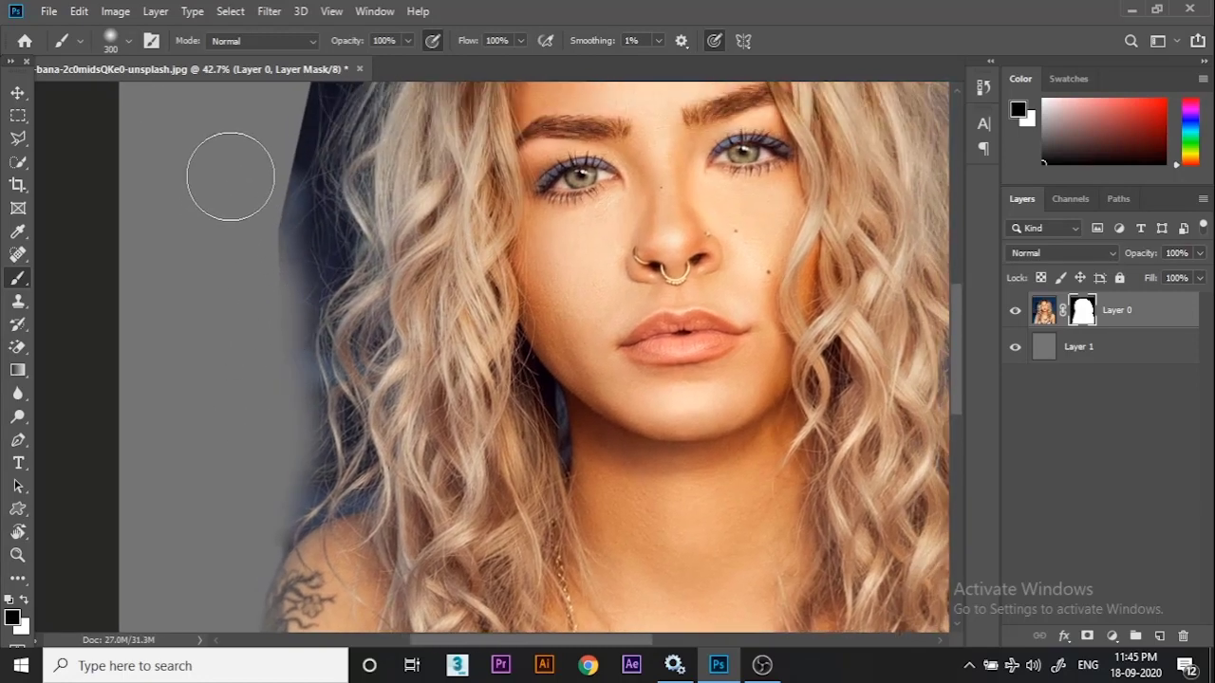
pyautogui.moveTo(244, 203)
pyautogui.mouseDown()
pyautogui.moveTo(187, 282)
pyautogui.moveTo(188, 397)
pyautogui.moveTo(209, 238)
pyautogui.moveTo(262, 120)
pyautogui.moveTo(173, 409)
pyautogui.moveTo(192, 320)
pyautogui.moveTo(202, 349)
pyautogui.mouseUp()
# Mask out the outer blue background around the crown and down the opposite side of the hair towards the other shoulder.
pyautogui.moveTo(248, 162)
pyautogui.mouseDown()
pyautogui.moveTo(140, 372)
pyautogui.moveTo(273, 201)
pyautogui.moveTo(274, 238)
pyautogui.moveTo(218, 285)
pyautogui.moveTo(388, 168)
pyautogui.moveTo(513, 133)
pyautogui.moveTo(404, 167)
pyautogui.moveTo(684, 151)
pyautogui.moveTo(540, 150)
pyautogui.moveTo(664, 170)
pyautogui.moveTo(781, 229)
pyautogui.moveTo(775, 206)
pyautogui.moveTo(712, 164)
pyautogui.moveTo(620, 166)
pyautogui.moveTo(721, 197)
pyautogui.moveTo(544, 136)
pyautogui.moveTo(429, 137)
pyautogui.moveTo(526, 161)
pyautogui.moveTo(585, 153)
pyautogui.moveTo(685, 201)
pyautogui.mouseUp()
pyautogui.moveTo(782, 243); pyautogui.dragTo(690, 170)
pyautogui.moveTo(691, 181)
pyautogui.mouseDown()
pyautogui.moveTo(818, 280)
pyautogui.moveTo(810, 285)
pyautogui.moveTo(778, 219)
pyautogui.mouseUp()
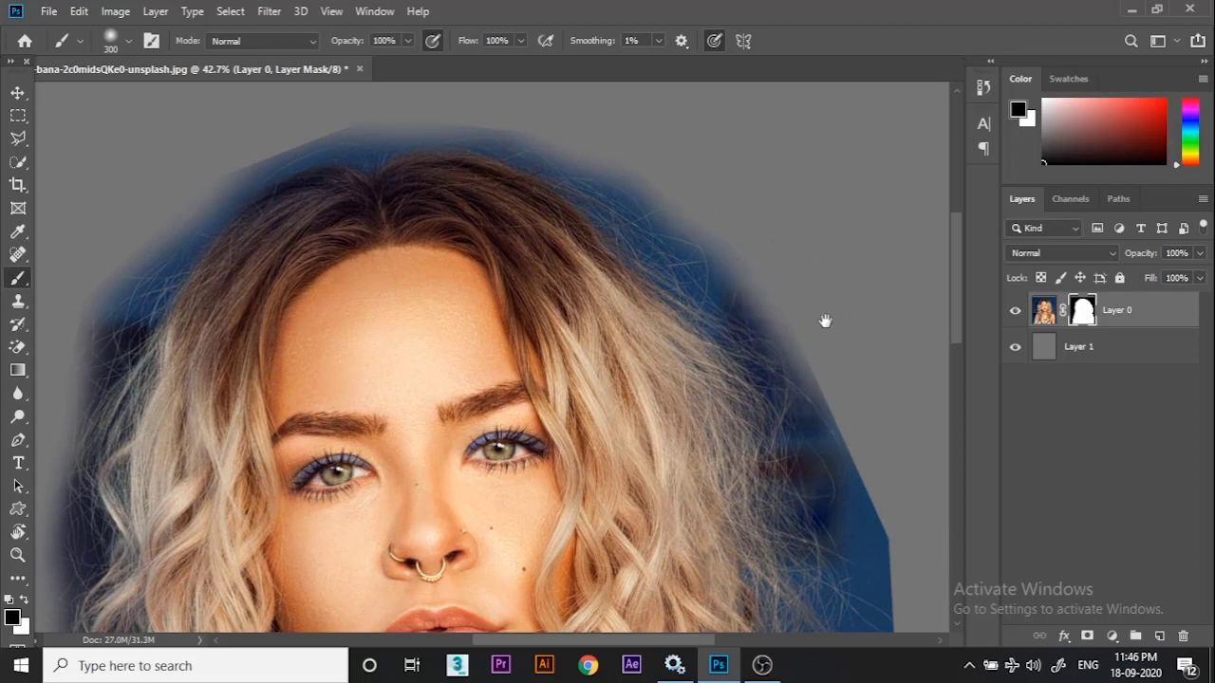
pyautogui.moveTo(825, 322)
pyautogui.mouseDown()
pyautogui.moveTo(741, 231)
pyautogui.moveTo(660, 175)
pyautogui.moveTo(759, 348)
pyautogui.moveTo(760, 404)
pyautogui.moveTo(739, 250)
pyautogui.moveTo(772, 390)
pyautogui.moveTo(703, 172)
pyautogui.mouseUp()
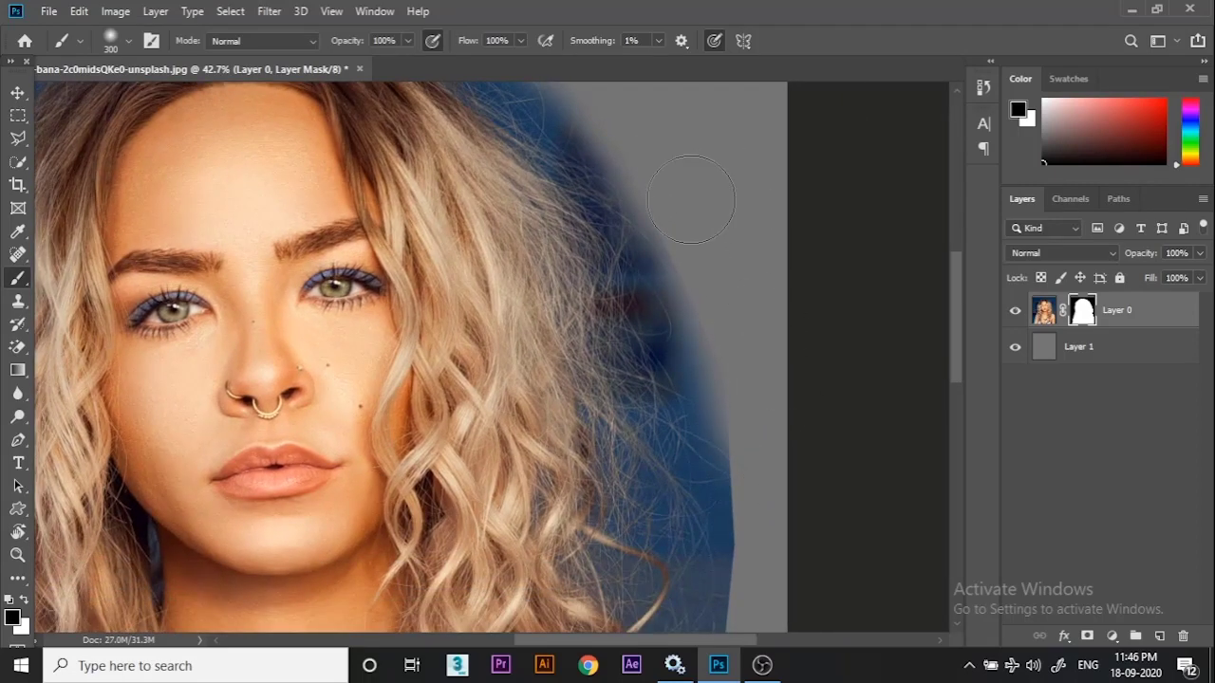
pyautogui.moveTo(795, 430); pyautogui.dragTo(697, 151)
pyautogui.moveTo(662, 157); pyautogui.dragTo(672, 266)
pyautogui.moveTo(660, 192); pyautogui.dragTo(668, 408)
pyautogui.moveTo(671, 395); pyautogui.dragTo(655, 348)
# Harden the brush, reduce it to 70 px and mask out the blue fringe along the other shoulder and upper arm.
pyautogui.scroll(2, 677, 388)
pyautogui.hotkey('shift', ']')
pyautogui.hotkey('shift', ']')
pyautogui.hotkey('shift', ']')
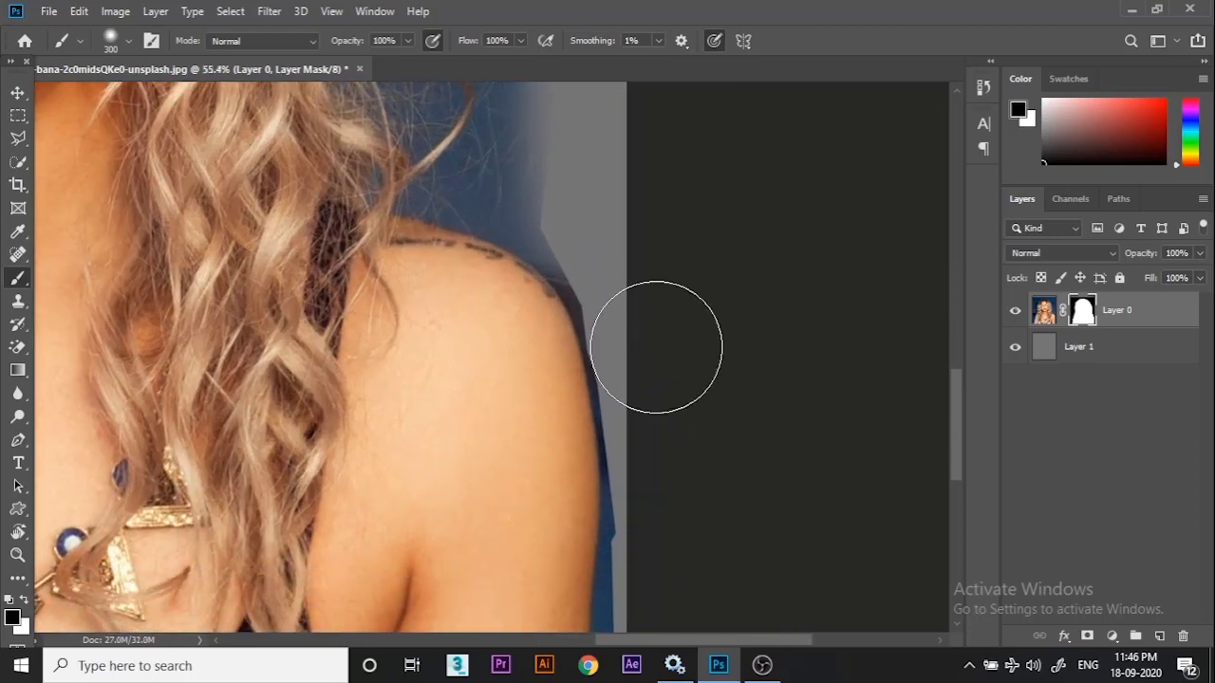
pyautogui.press('[')
pyautogui.press('[')
pyautogui.press('[')
pyautogui.press('[')
pyautogui.press('[')
pyautogui.press('[')
pyautogui.press('[')
pyautogui.press('[')
pyautogui.press('[')
pyautogui.moveTo(549, 170)
pyautogui.mouseDown()
pyautogui.moveTo(546, 243)
pyautogui.moveTo(597, 366)
pyautogui.moveTo(612, 508)
pyautogui.mouseUp()
pyautogui.hotkey('ctrl', 'z')
pyautogui.moveTo(566, 281)
pyautogui.mouseDown()
pyautogui.moveTo(606, 412)
pyautogui.moveTo(611, 498)
pyautogui.moveTo(586, 326)
pyautogui.moveTo(590, 379)
pyautogui.moveTo(600, 366)
pyautogui.moveTo(581, 495)
pyautogui.mouseUp()
pyautogui.moveTo(581, 494); pyautogui.dragTo(512, 355)
pyautogui.hotkey('ctrl', 'z')
pyautogui.moveTo(466, 250); pyautogui.dragTo(453, 492)
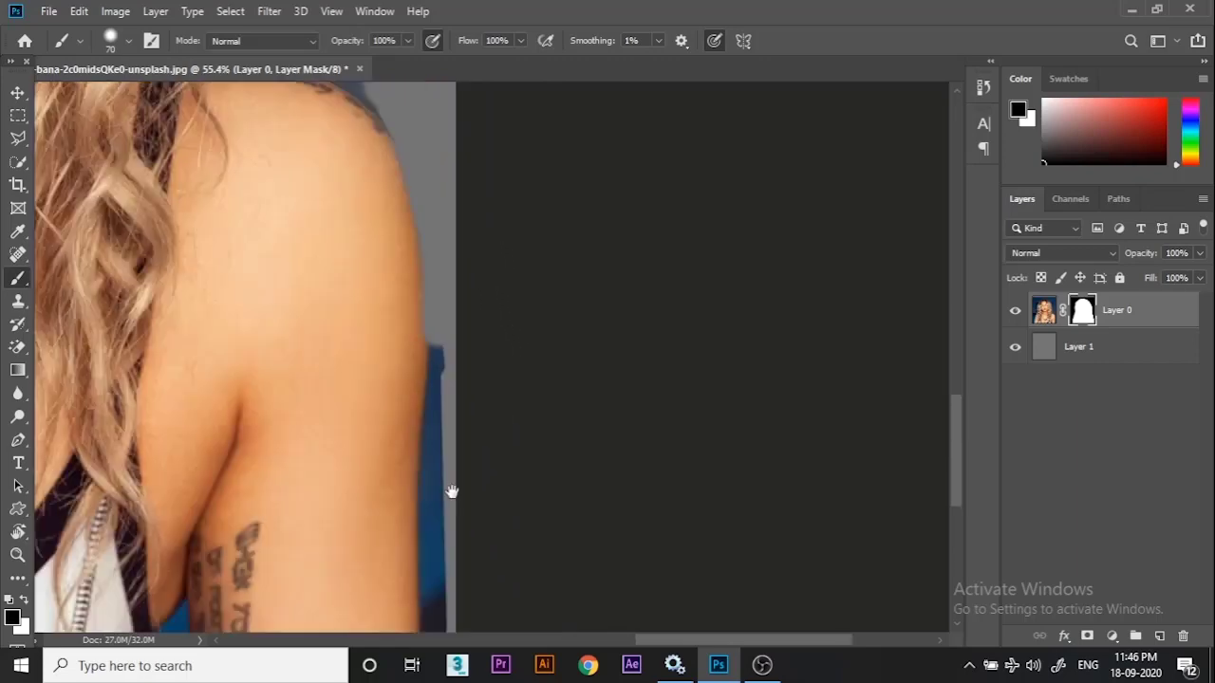
# Mask out the remaining blue strip beside the lower part of that arm, down to the image's lower edge.
pyautogui.moveTo(454, 161); pyautogui.dragTo(390, 421)
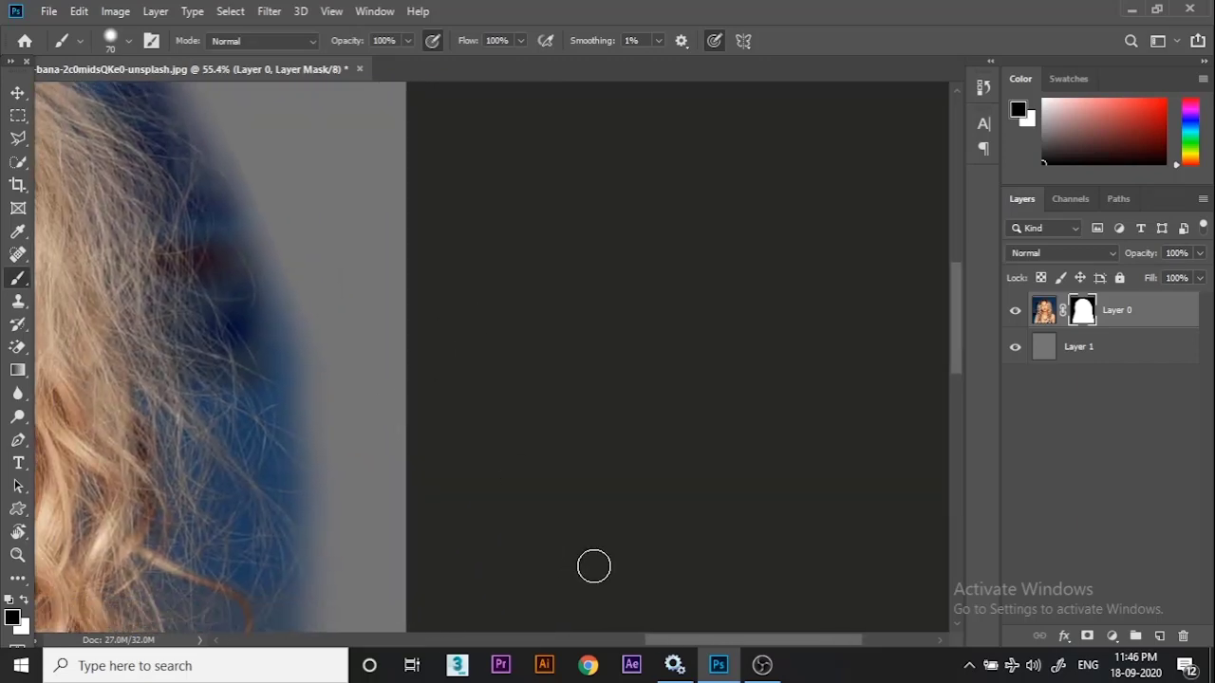
pyautogui.moveTo(475, 441); pyautogui.dragTo(252, 220)
pyautogui.moveTo(214, 395); pyautogui.dragTo(141, 500)
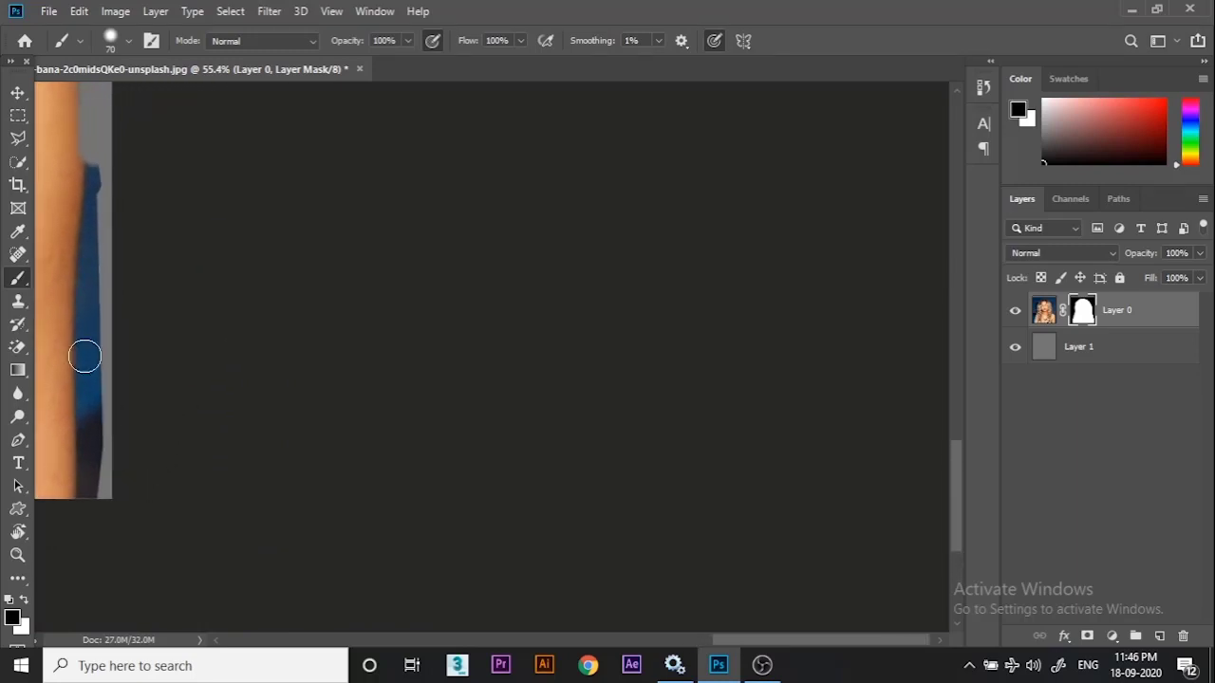
pyautogui.moveTo(95, 174); pyautogui.dragTo(89, 307)
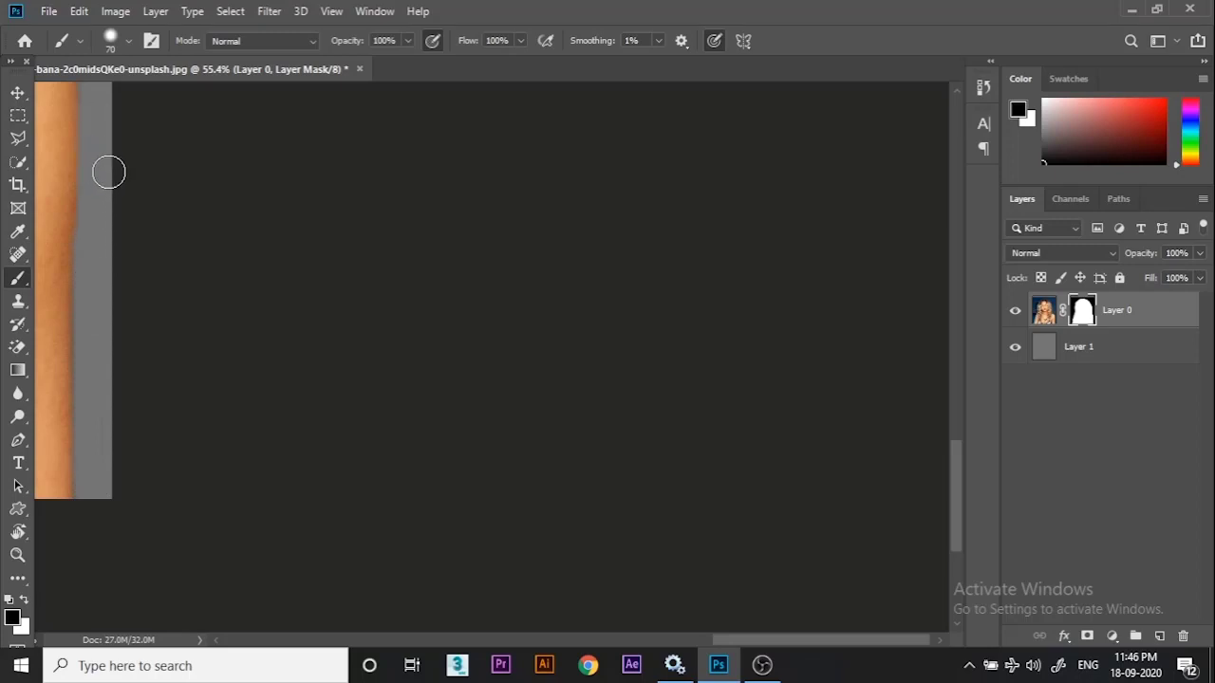
# Load Layer 0's mask as a selection, target the layer's image and open Select and Mask.
pyautogui.moveTo(108, 172); pyautogui.dragTo(623, 229)
pyautogui.keyDown('ctrl'); pyautogui.click(1087, 313); pyautogui.keyUp('ctrl')
pyautogui.click(1044, 311)
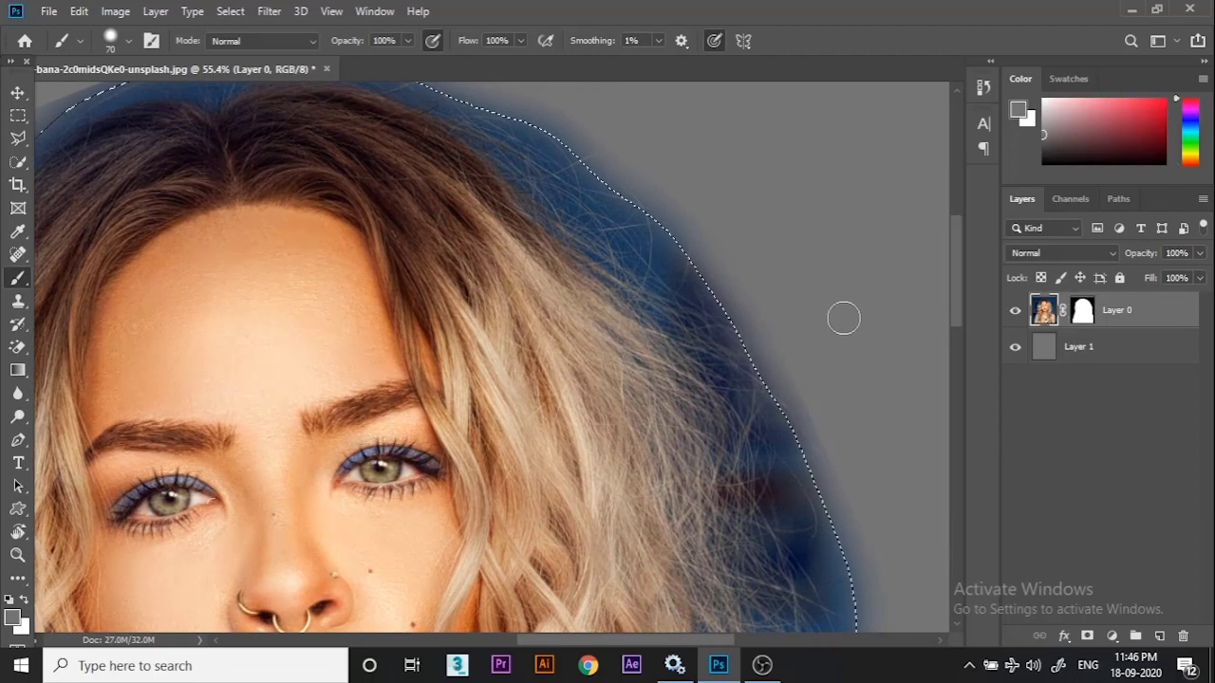
pyautogui.scroll(-2, 843, 317)
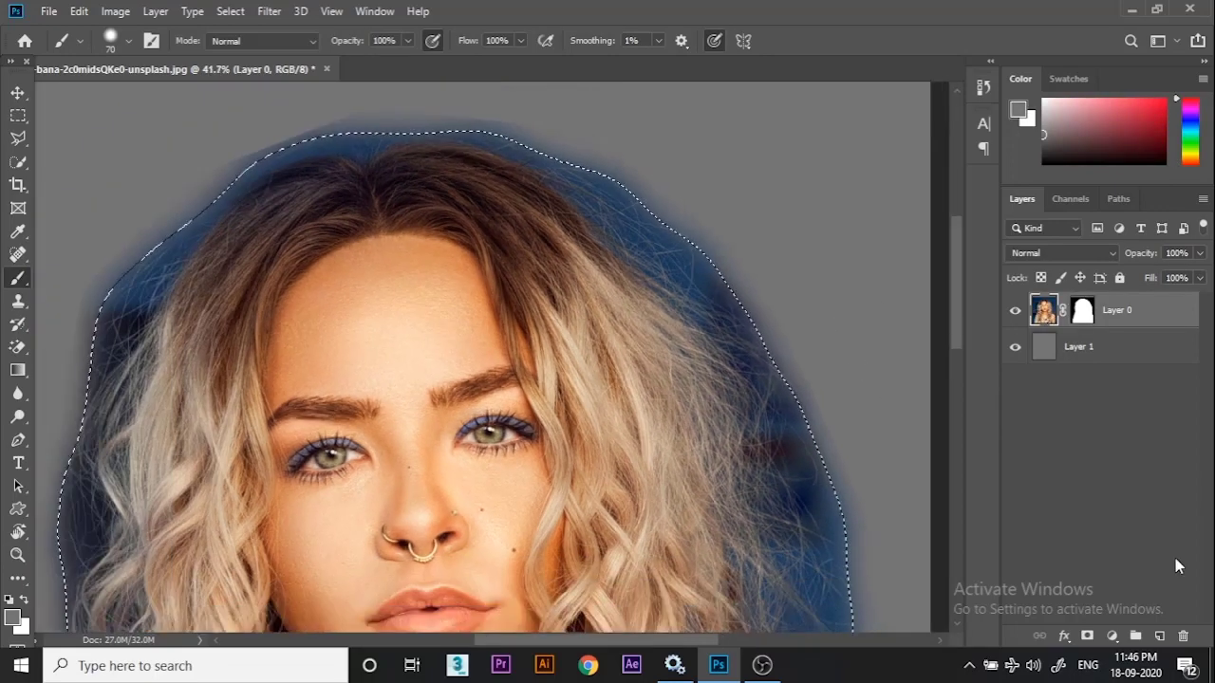
pyautogui.click(1163, 638)
pyautogui.hotkey('ctrl', 'z')
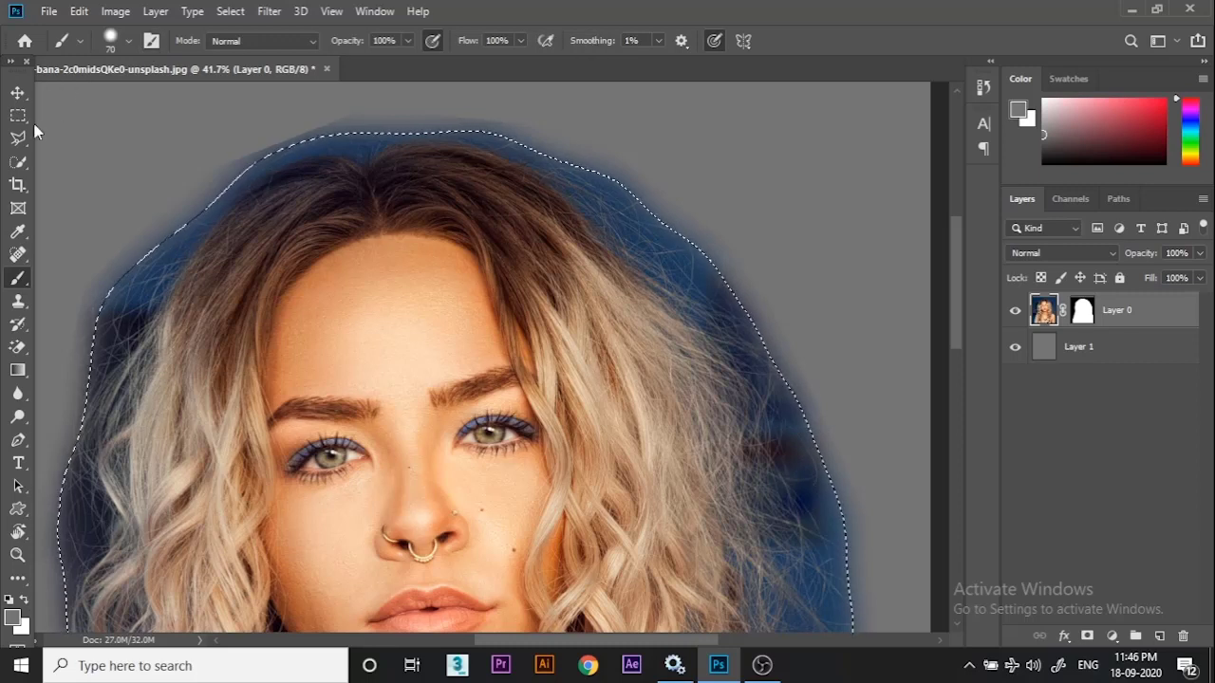
pyautogui.click(18, 161)
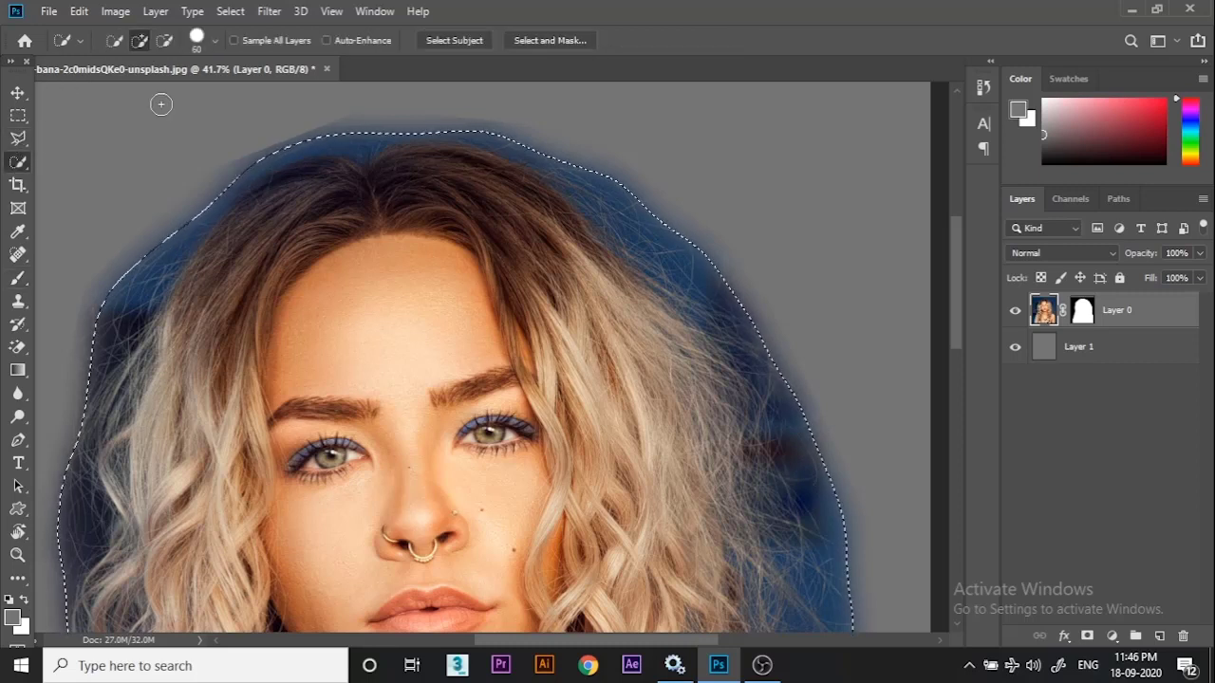
pyautogui.click(530, 41)
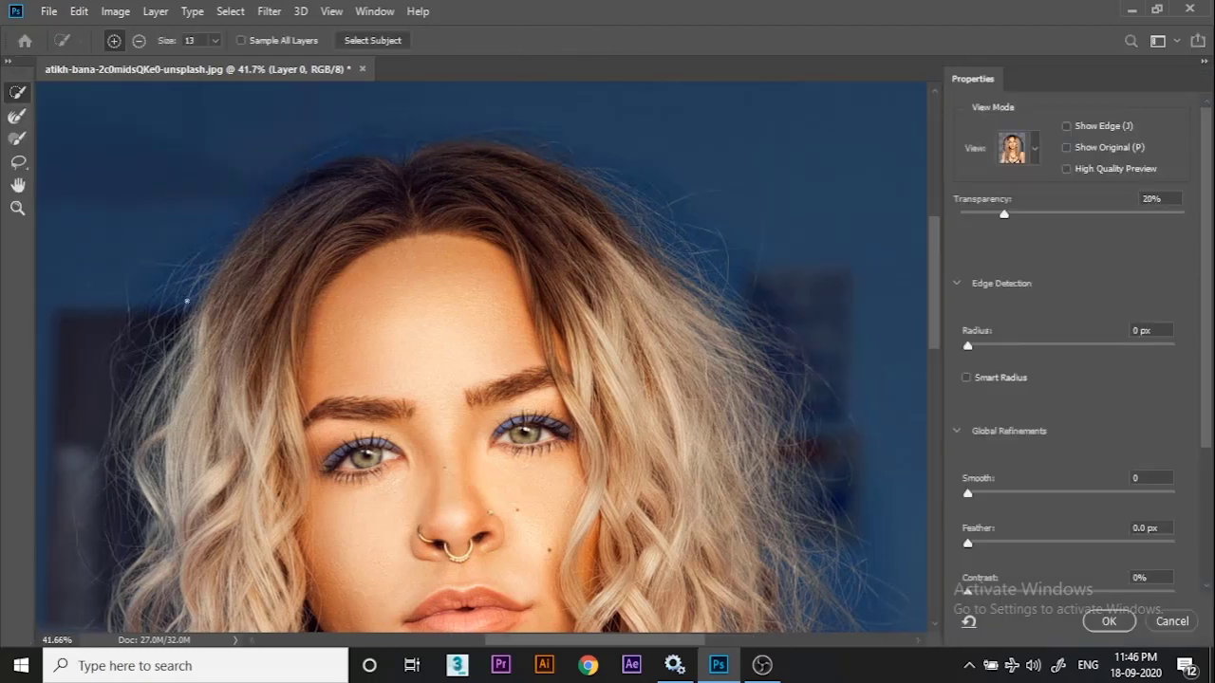
# Set the preview transparency to 100% and the edge detection radius to 2 px.
pyautogui.moveTo(1146, 220); pyautogui.dragTo(1186, 218)
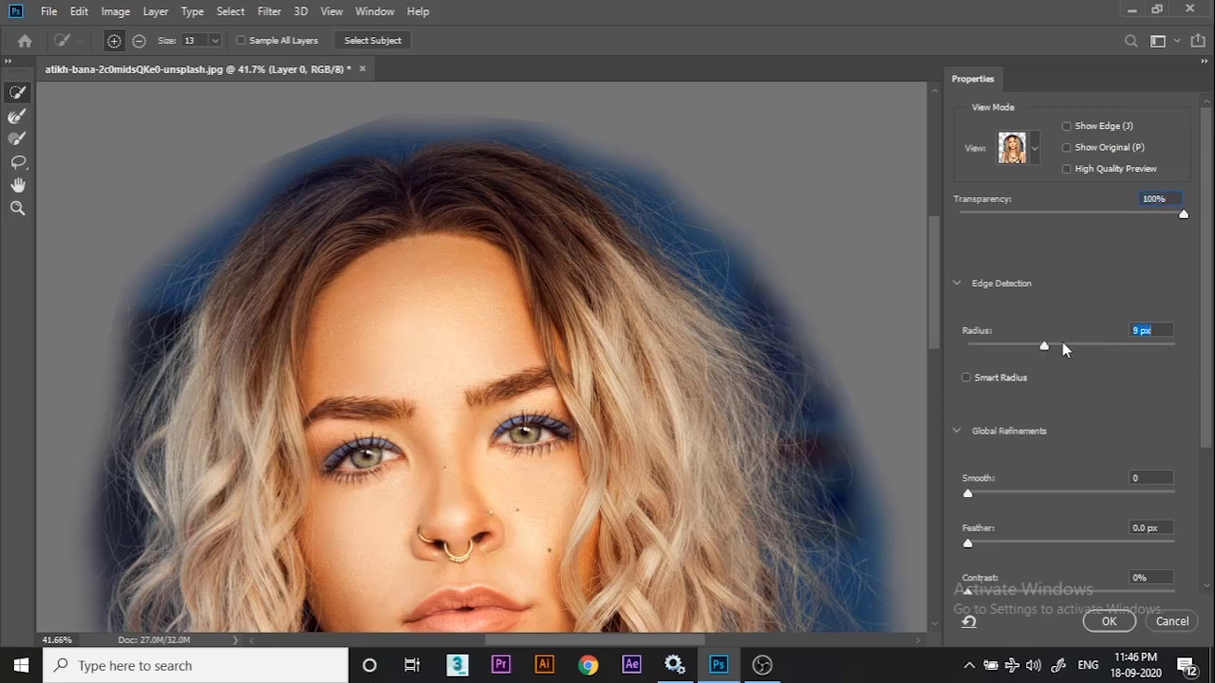
pyautogui.moveTo(1044, 346); pyautogui.dragTo(996, 349)
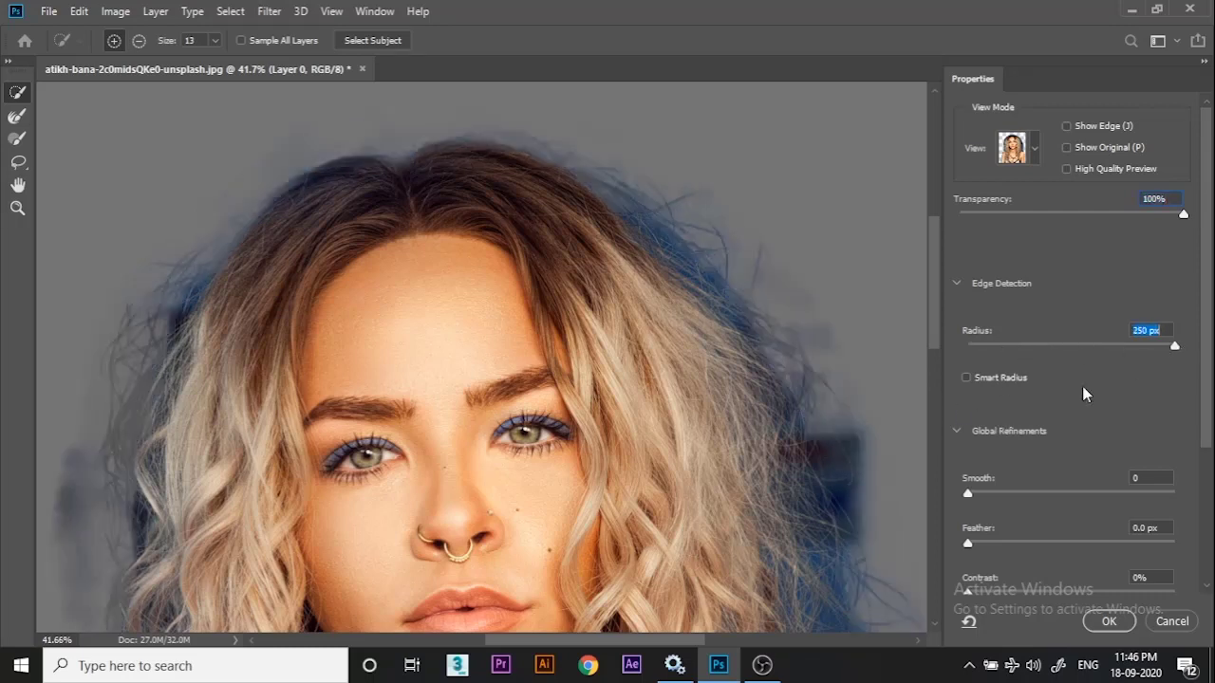
pyautogui.click(985, 345)
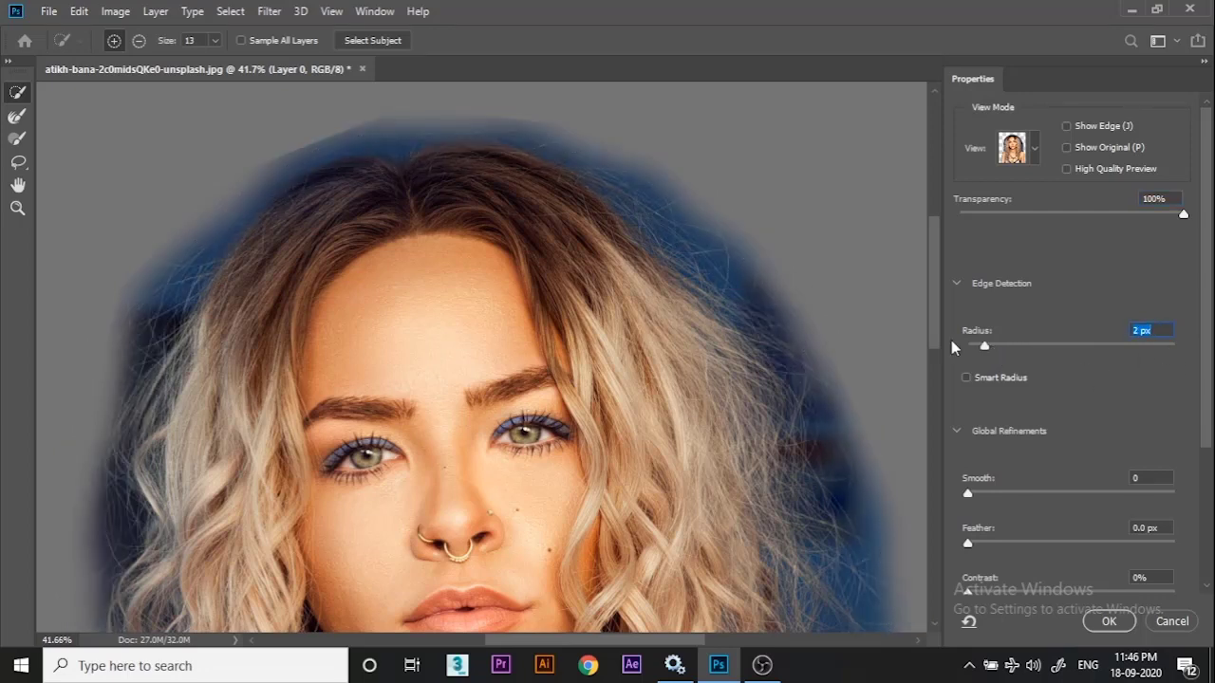
# Enlarge the Refine Edge brush to 400 px and refine the loose hair on the tattooed-arm side of the head.
pyautogui.click(18, 118)
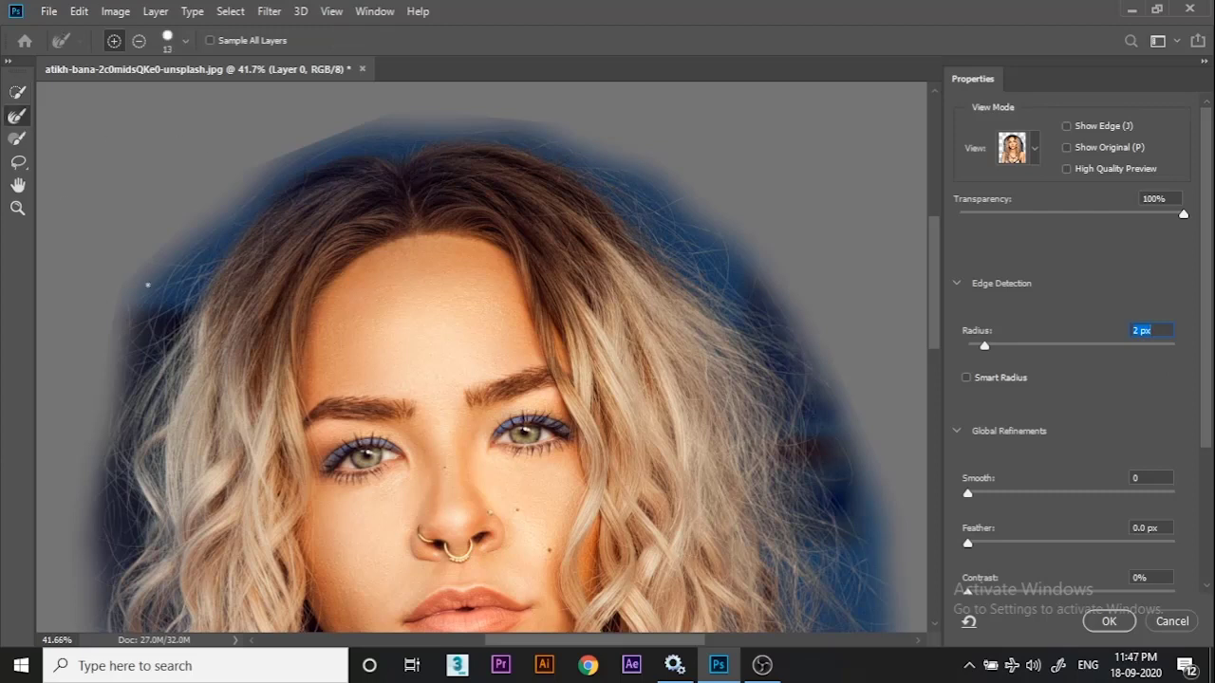
pyautogui.press(']')
pyautogui.press(']')
pyautogui.press(']')
pyautogui.press(']')
pyautogui.press(']')
pyautogui.press(']')
pyautogui.press(']')
pyautogui.press(']')
pyautogui.press(']')
pyautogui.press(']')
pyautogui.press(']')
pyautogui.press(']')
pyautogui.press(']')
pyautogui.press(']')
pyautogui.press(']')
pyautogui.press(']')
pyautogui.press(']')
pyautogui.press(']')
pyautogui.press(']')
pyautogui.press(']')
pyautogui.moveTo(129, 313); pyautogui.dragTo(165, 239)
pyautogui.click(161, 235)
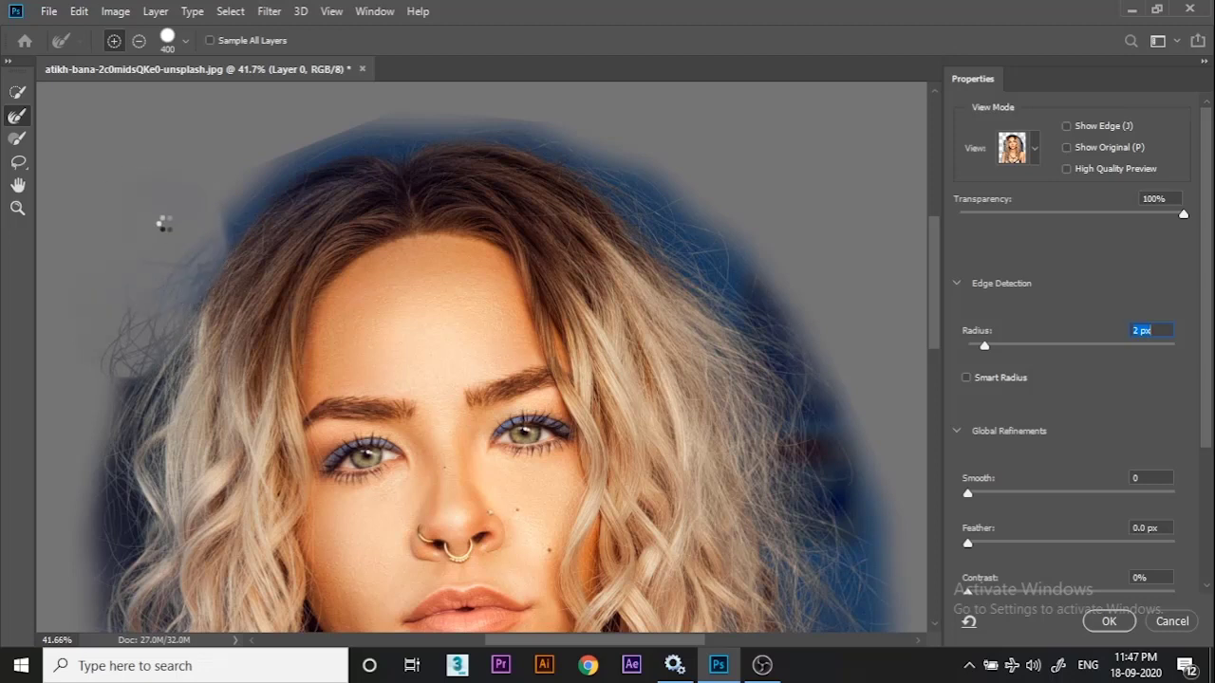
# Soften the Refine Edge brush and refine the hair edge further up towards the crown.
pyautogui.hotkey('shift', '[')
pyautogui.hotkey('shift', '[')
pyautogui.hotkey('shift', '[')
pyautogui.hotkey('shift', '[')
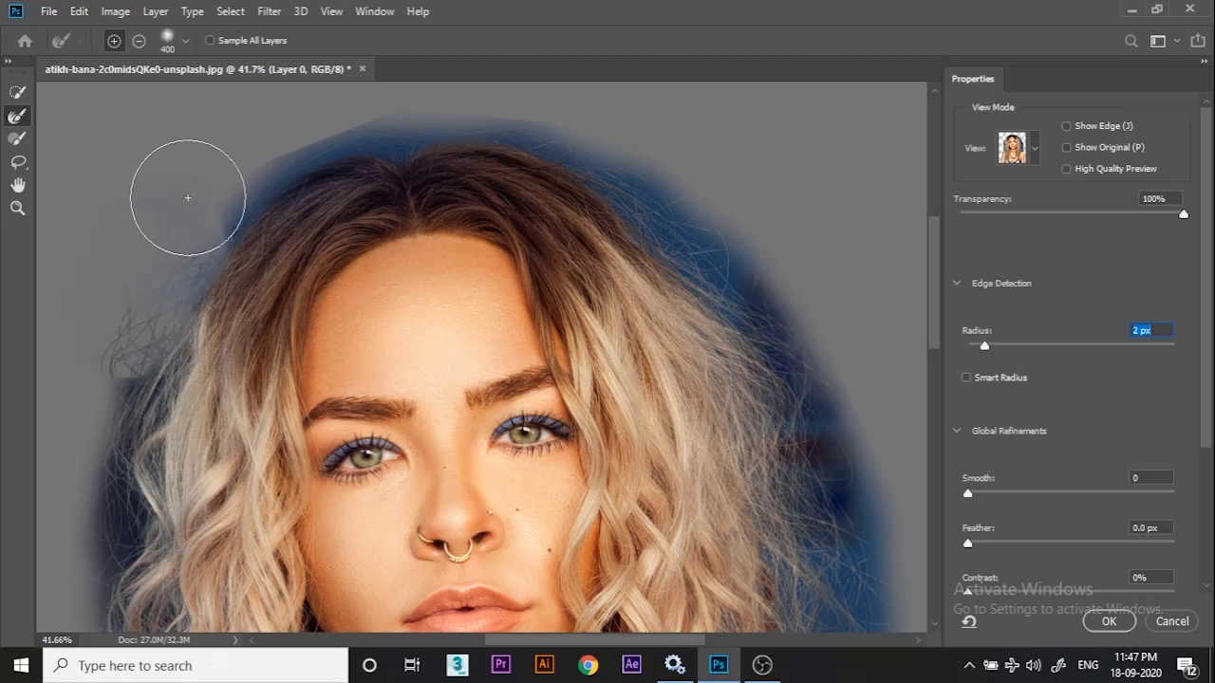
pyautogui.moveTo(207, 209)
pyautogui.mouseDown()
pyautogui.moveTo(235, 167)
pyautogui.moveTo(218, 197)
pyautogui.mouseUp()
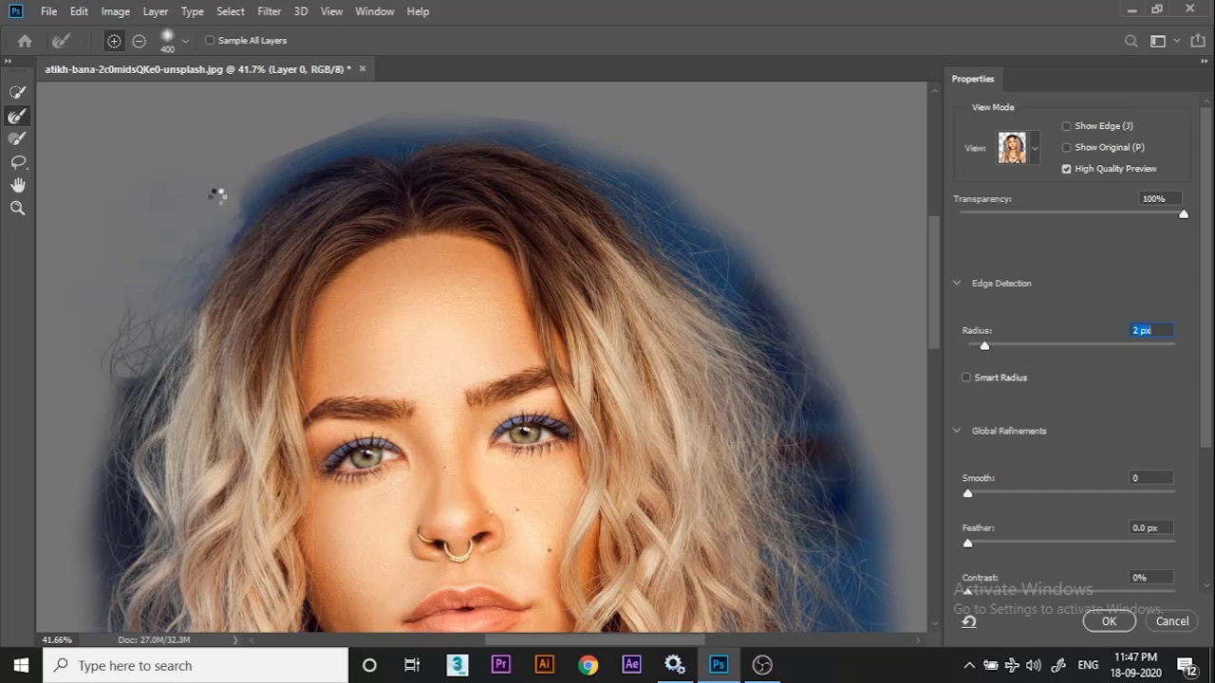
# Reduce the Refine Edge brush to 200 px and refine the hair edge over the crown and down the opposite side.
pyautogui.press('[')
pyautogui.press('[')
pyautogui.press('[')
pyautogui.press('[')
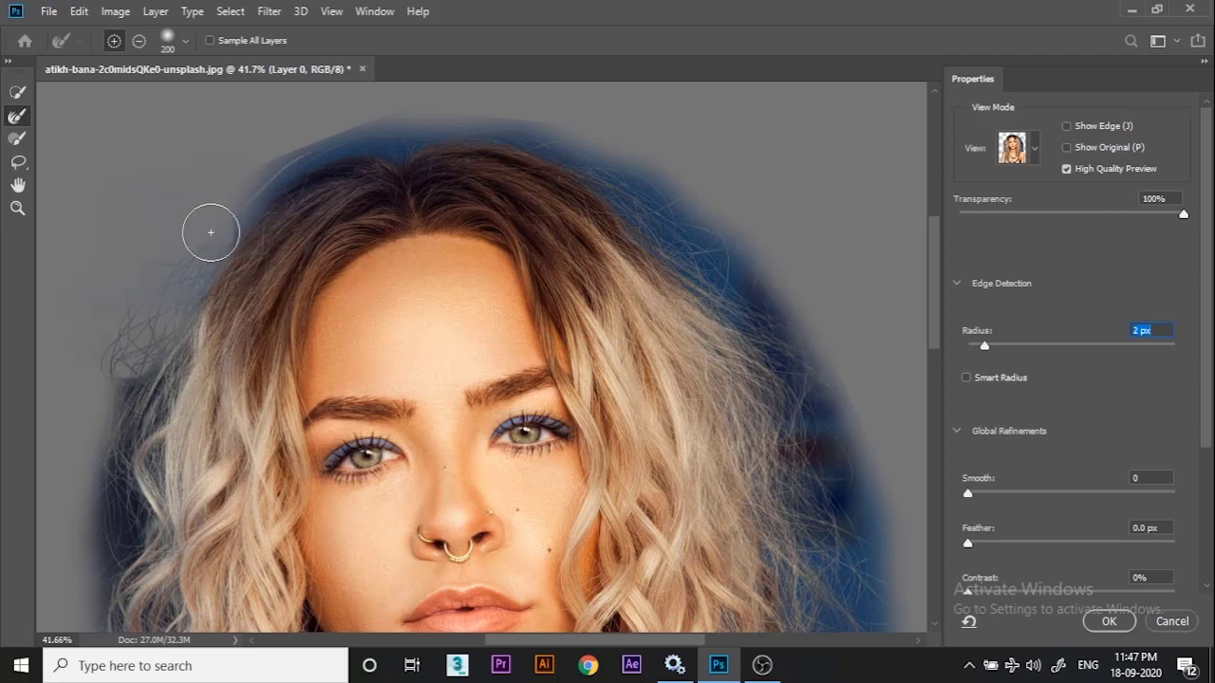
pyautogui.moveTo(261, 181)
pyautogui.mouseDown()
pyautogui.moveTo(314, 130)
pyautogui.moveTo(352, 116)
pyautogui.moveTo(437, 108)
pyautogui.moveTo(426, 118)
pyautogui.moveTo(588, 140)
pyautogui.moveTo(770, 307)
pyautogui.moveTo(864, 503)
pyautogui.moveTo(794, 430)
pyautogui.moveTo(761, 285)
pyautogui.mouseUp()
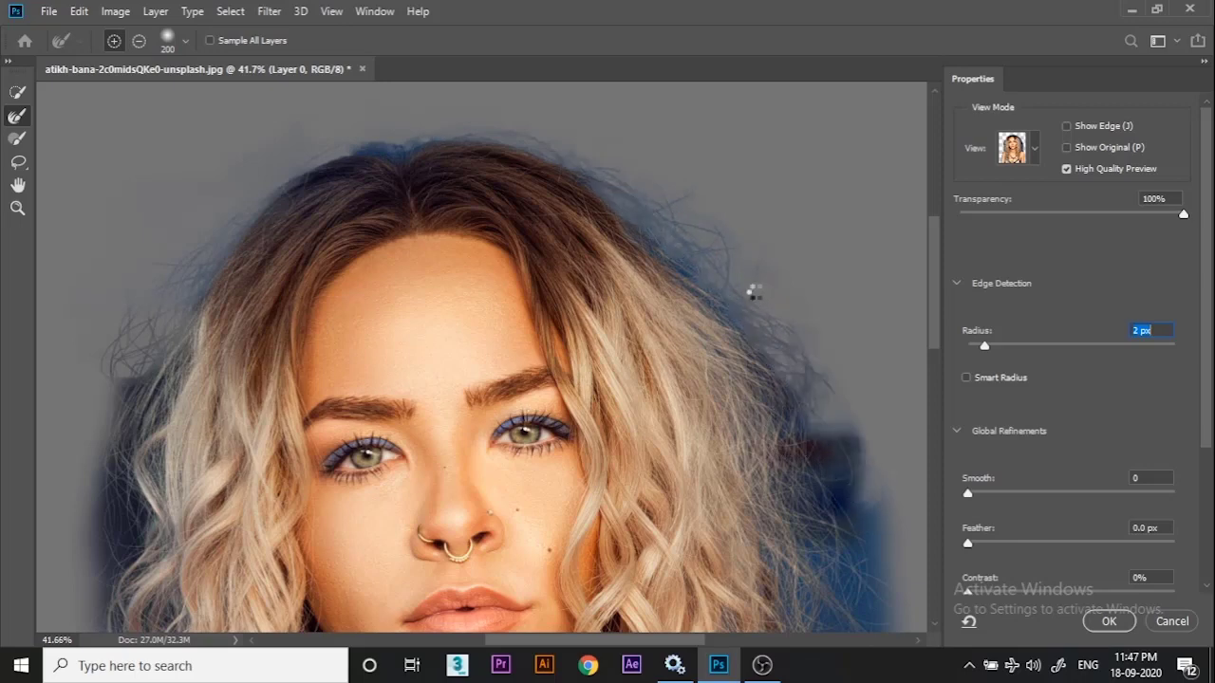
# Refine the curly hair edge beside the face and down to the shoulder opposite the tattooed arm.
pyautogui.moveTo(743, 348)
pyautogui.mouseDown()
pyautogui.moveTo(686, 225)
pyautogui.moveTo(746, 387)
pyautogui.moveTo(754, 578)
pyautogui.mouseUp()
pyautogui.moveTo(772, 543)
pyautogui.mouseDown()
pyautogui.moveTo(789, 383)
pyautogui.moveTo(783, 293)
pyautogui.moveTo(770, 354)
pyautogui.mouseUp()
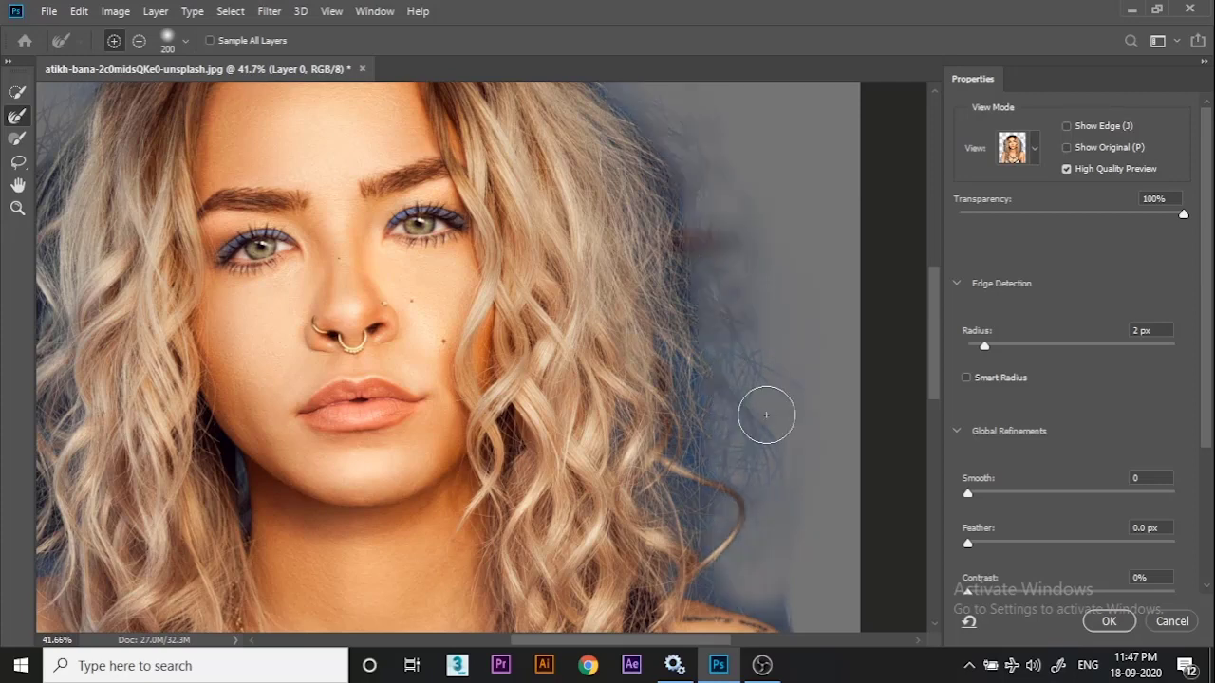
pyautogui.scroll(-3, 759, 428)
pyautogui.moveTo(726, 341); pyautogui.dragTo(766, 395)
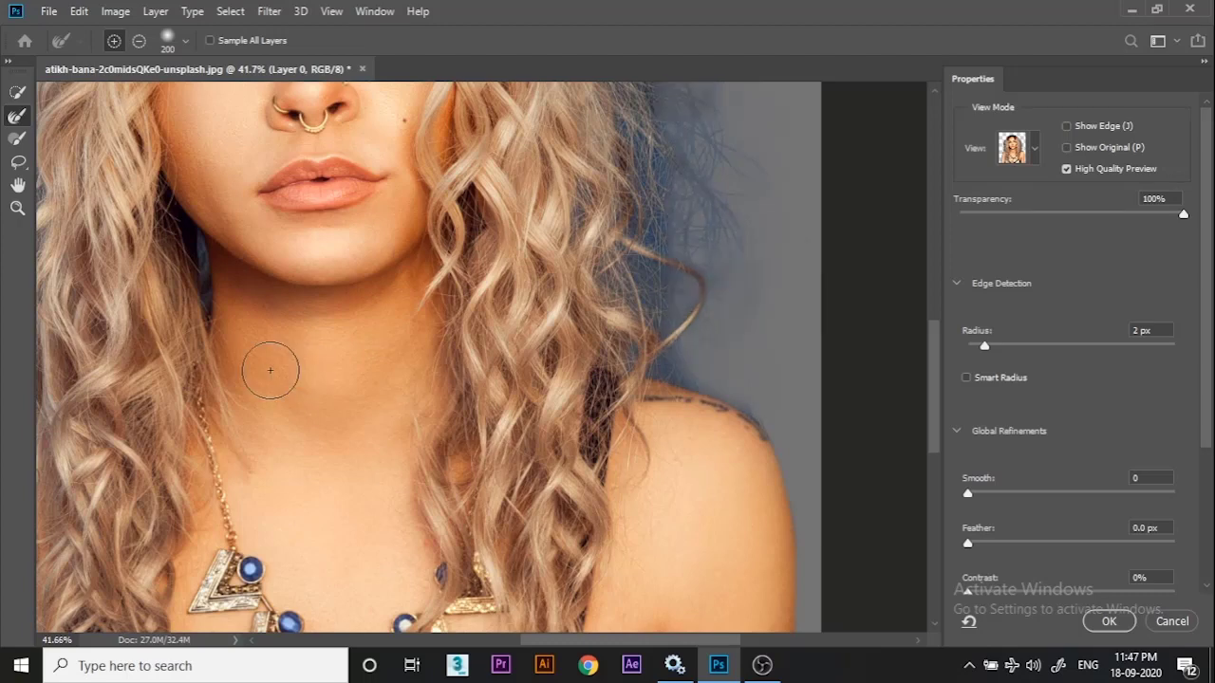
# Refine the hair edge above the tattooed shoulder and apply the result as a selection.
pyautogui.moveTo(271, 361); pyautogui.dragTo(515, 462)
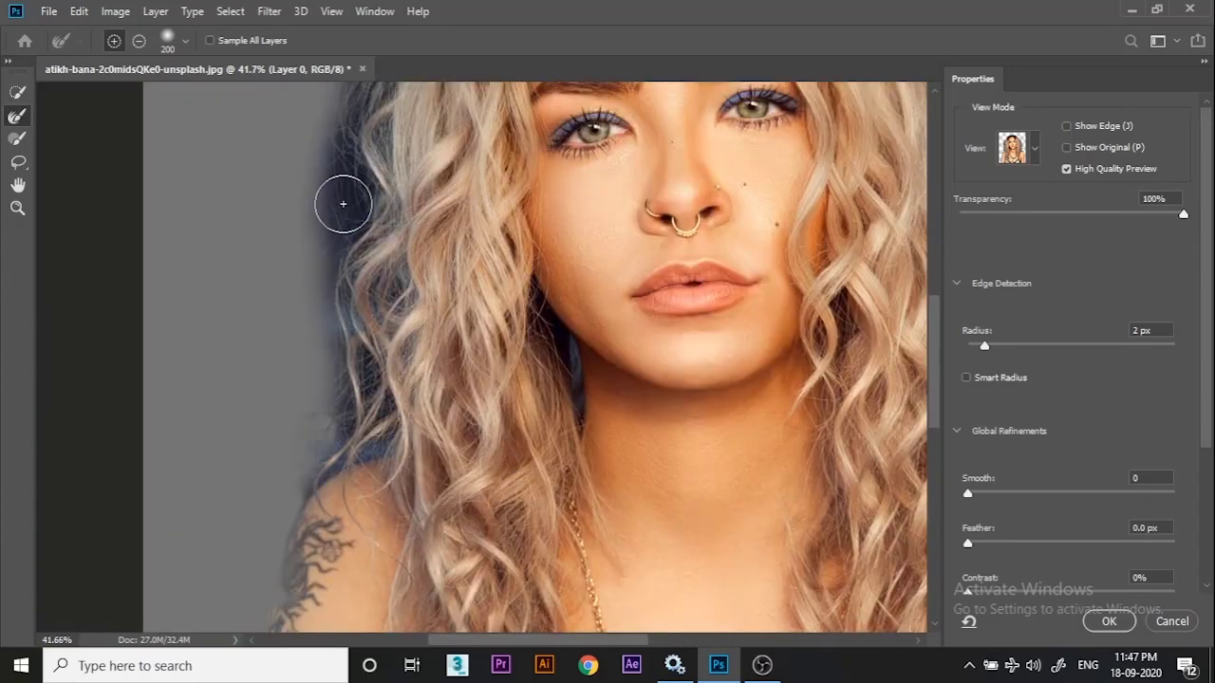
pyautogui.moveTo(344, 204); pyautogui.dragTo(330, 90)
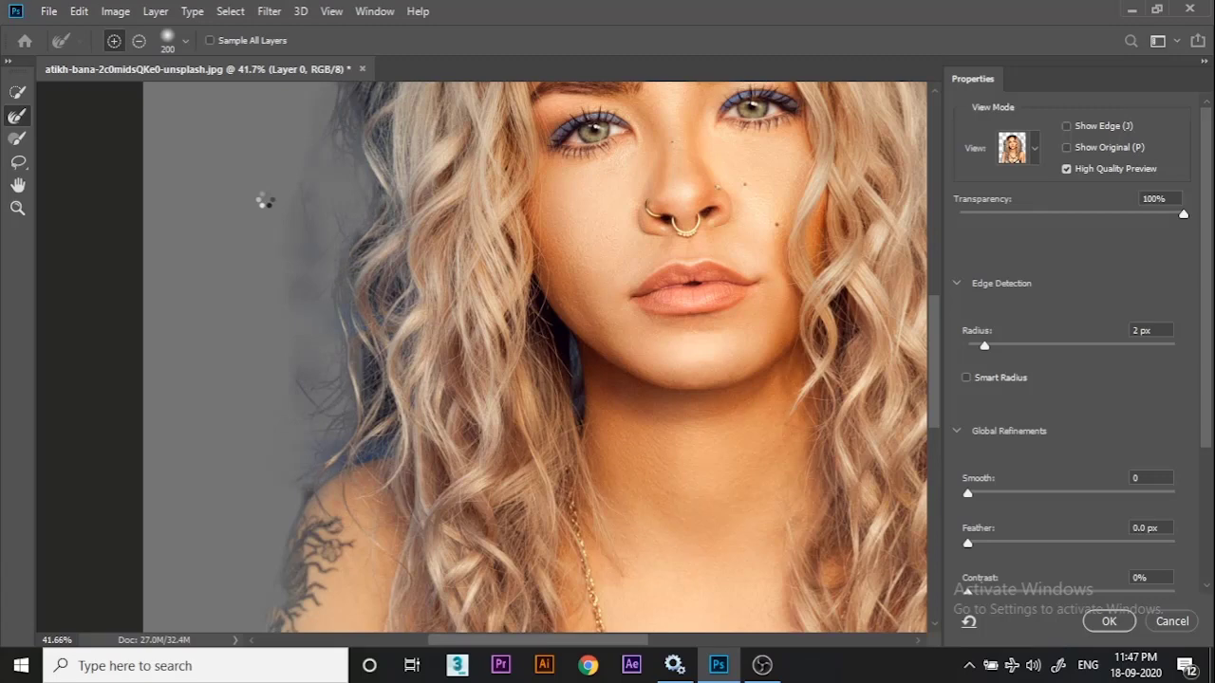
pyautogui.moveTo(363, 108); pyautogui.dragTo(279, 366)
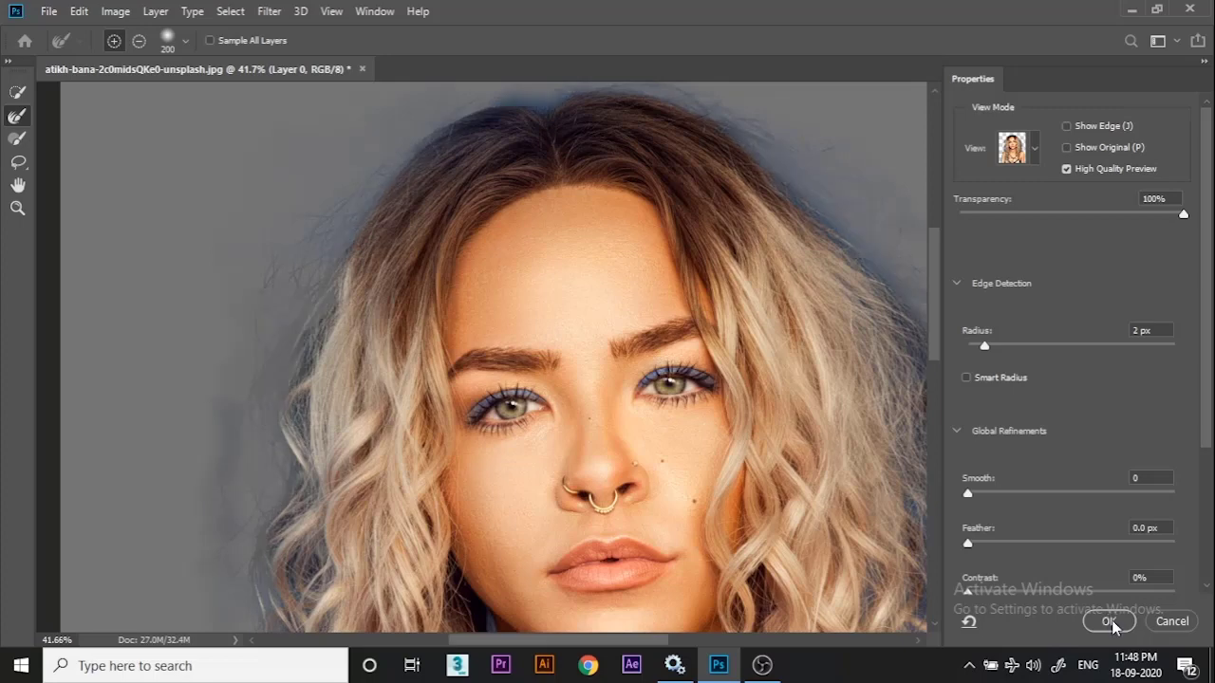
pyautogui.click(1109, 621)
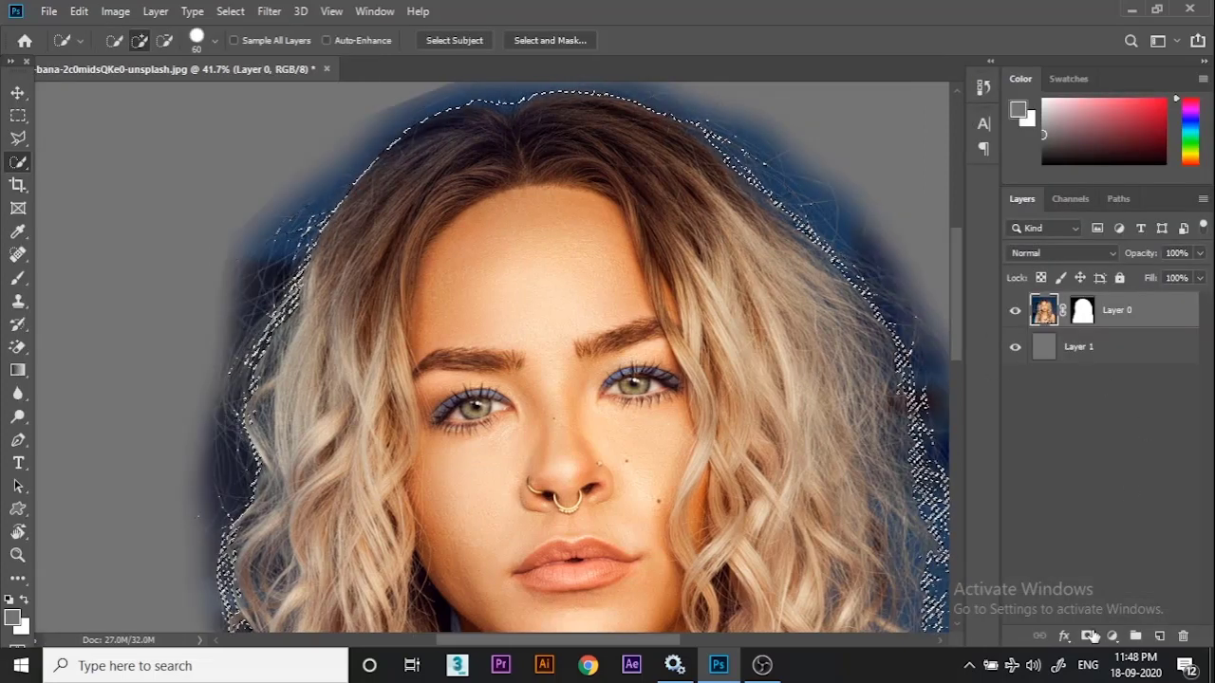
# On Layer 0's mask, fill the area outside the refined hair selection with black and deselect.
pyautogui.click(1082, 310)
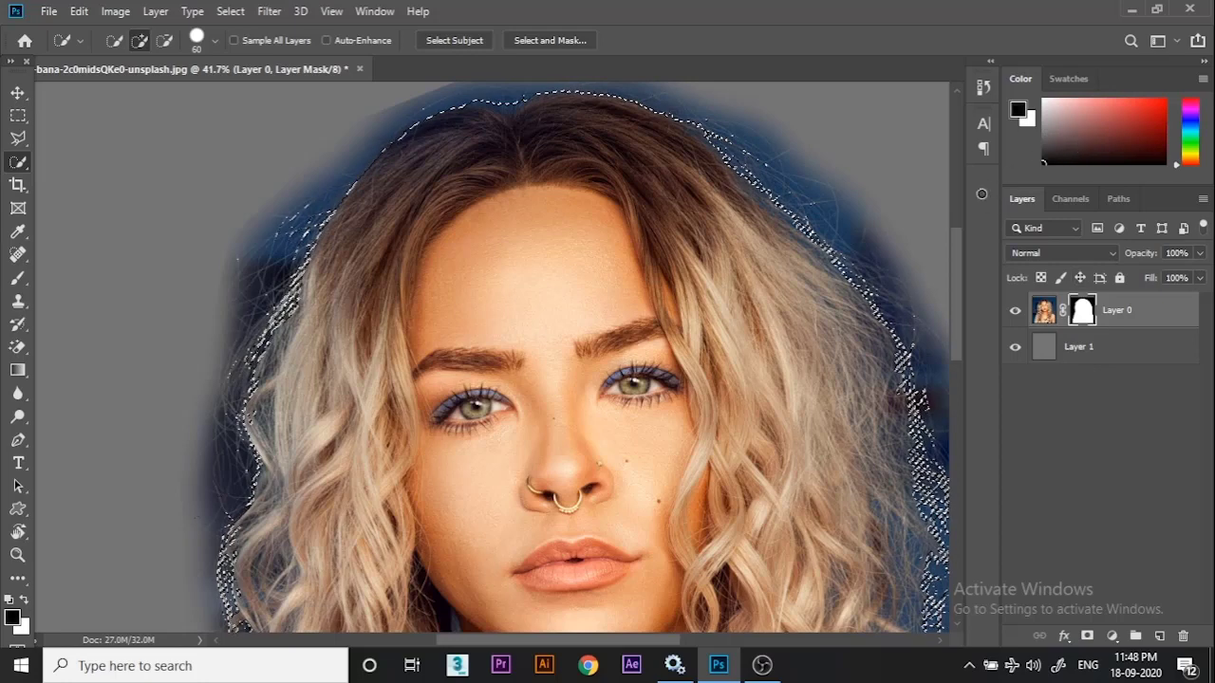
pyautogui.hotkey('ctrl', 'i')
pyautogui.hotkey('ctrl', 'i')
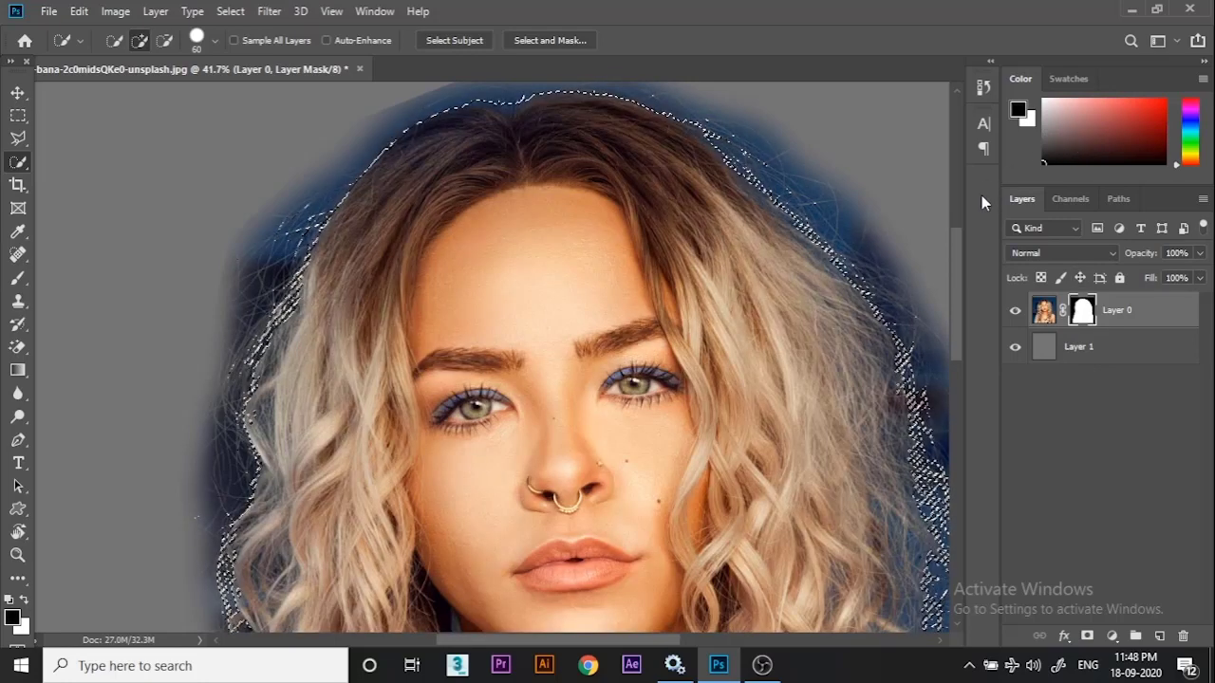
pyautogui.hotkey('ctrl', 'i')
pyautogui.hotkey('ctrl', 'i')
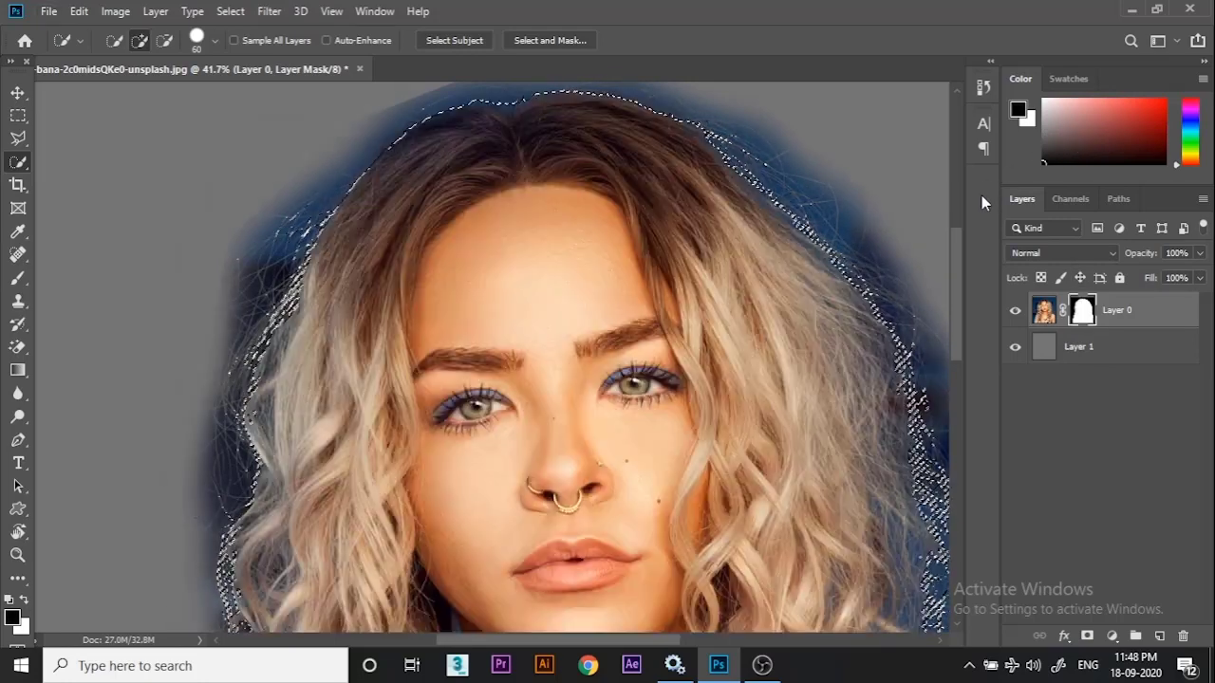
pyautogui.hotkey('alt', 'Delete')
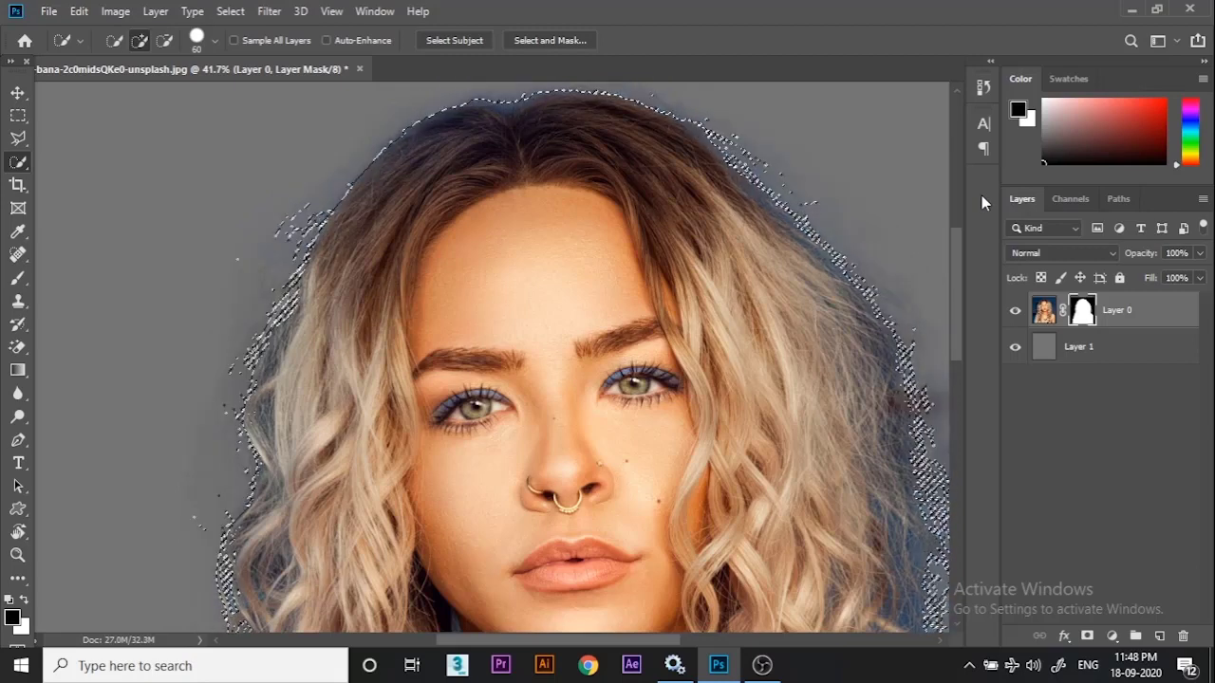
pyautogui.hotkey('ctrl', 'd')
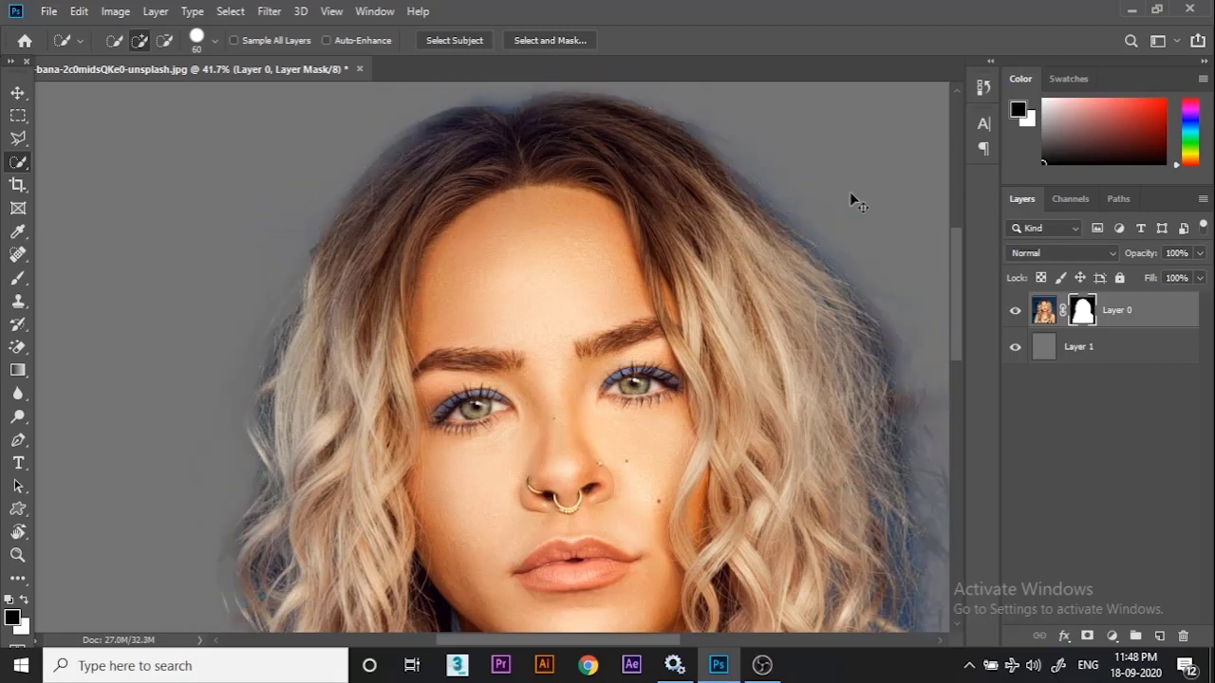
# Paint white on the mask with the 70 px brush to restore the faded edge of the tattooed shoulder.
pyautogui.moveTo(427, 258); pyautogui.dragTo(406, 219)
pyautogui.scroll(1, 342, 355)
pyautogui.moveTo(311, 266); pyautogui.dragTo(337, 367)
pyautogui.scroll(5, 250, 540)
pyautogui.moveTo(309, 560); pyautogui.dragTo(330, 401)
pyautogui.press('b')
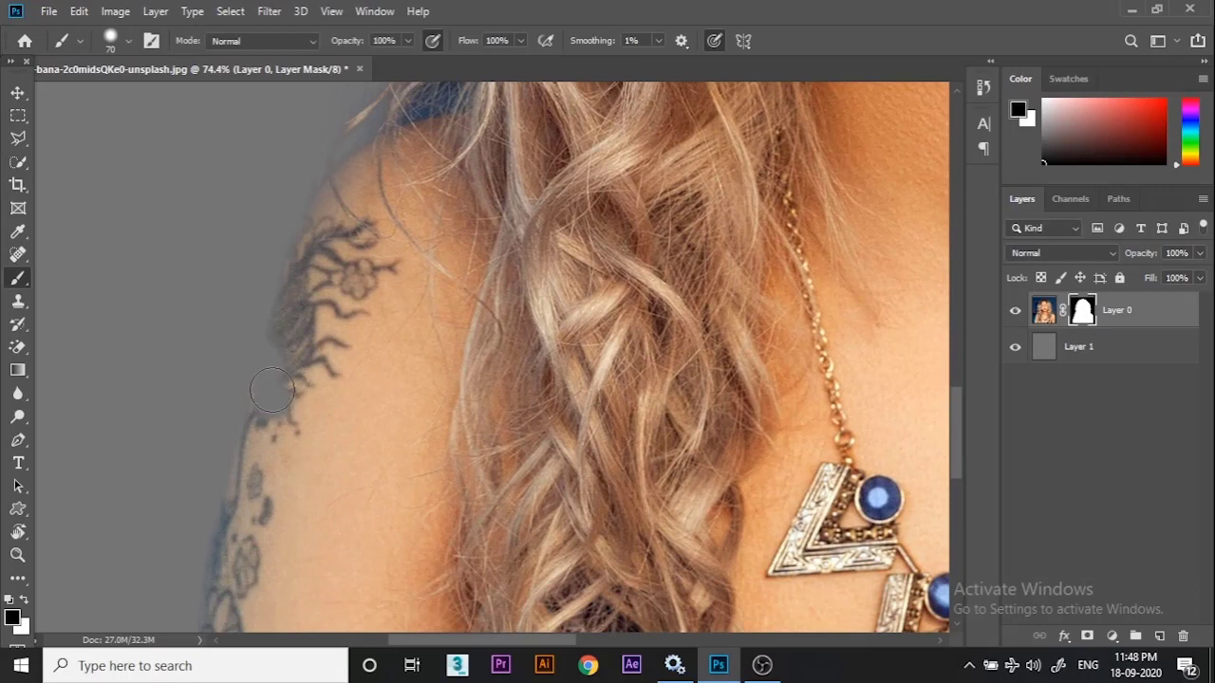
pyautogui.press('x')
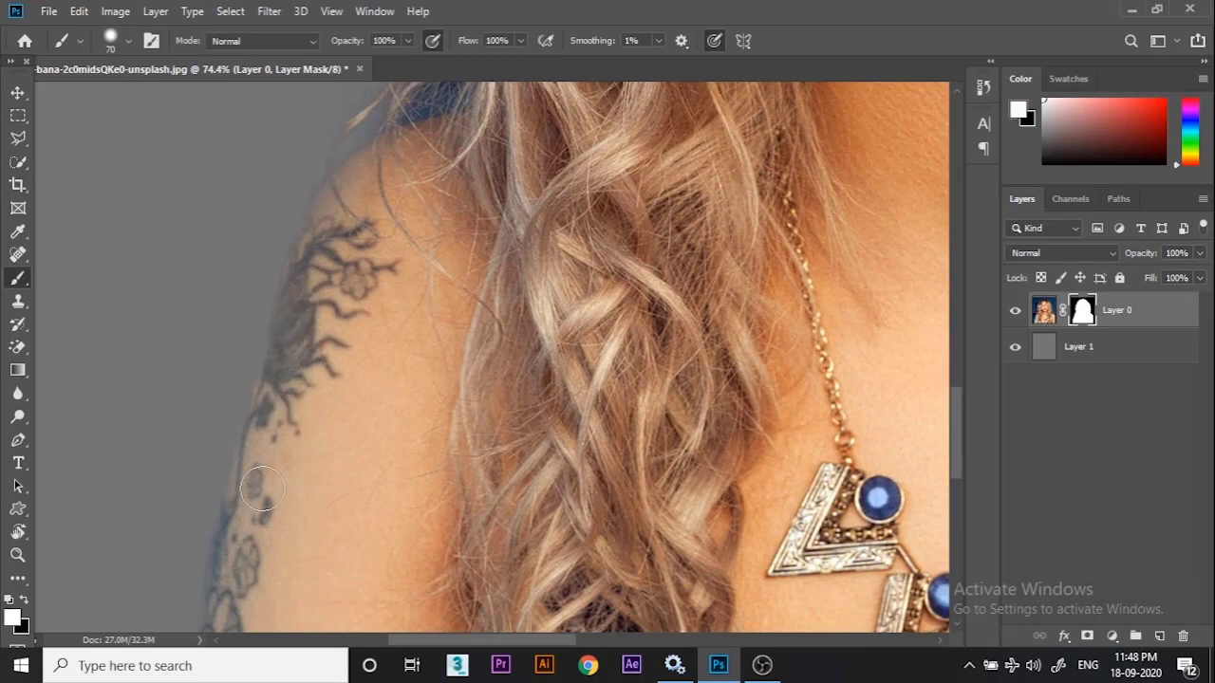
pyautogui.moveTo(349, 204); pyautogui.dragTo(341, 193)
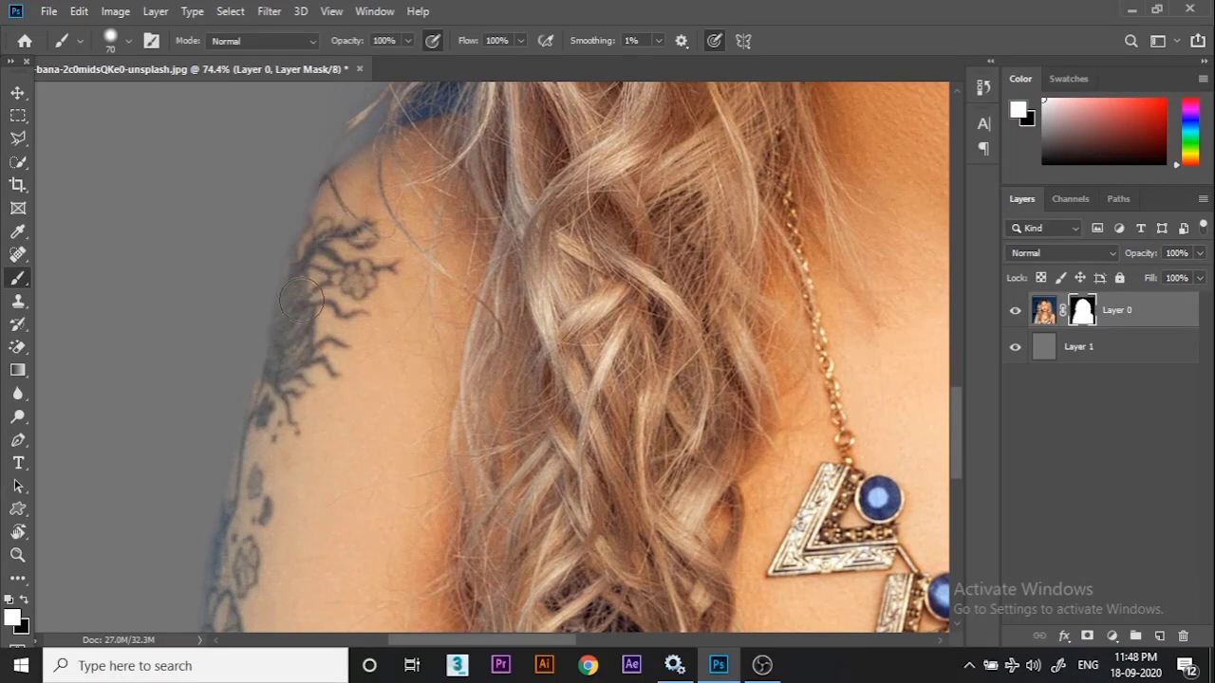
# Examine the cutout edge along the tattooed arm and the hair above that shoulder for leftover blue fringing.
pyautogui.scroll(-5, 301, 302)
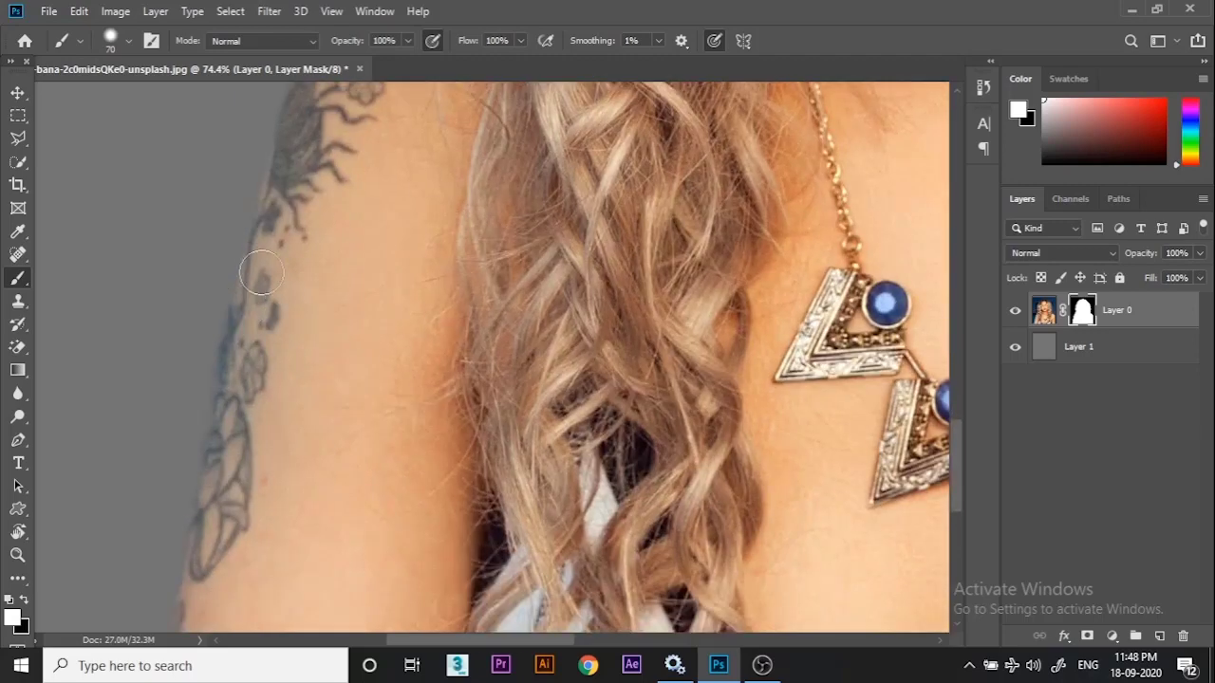
pyautogui.scroll(-5, 214, 532)
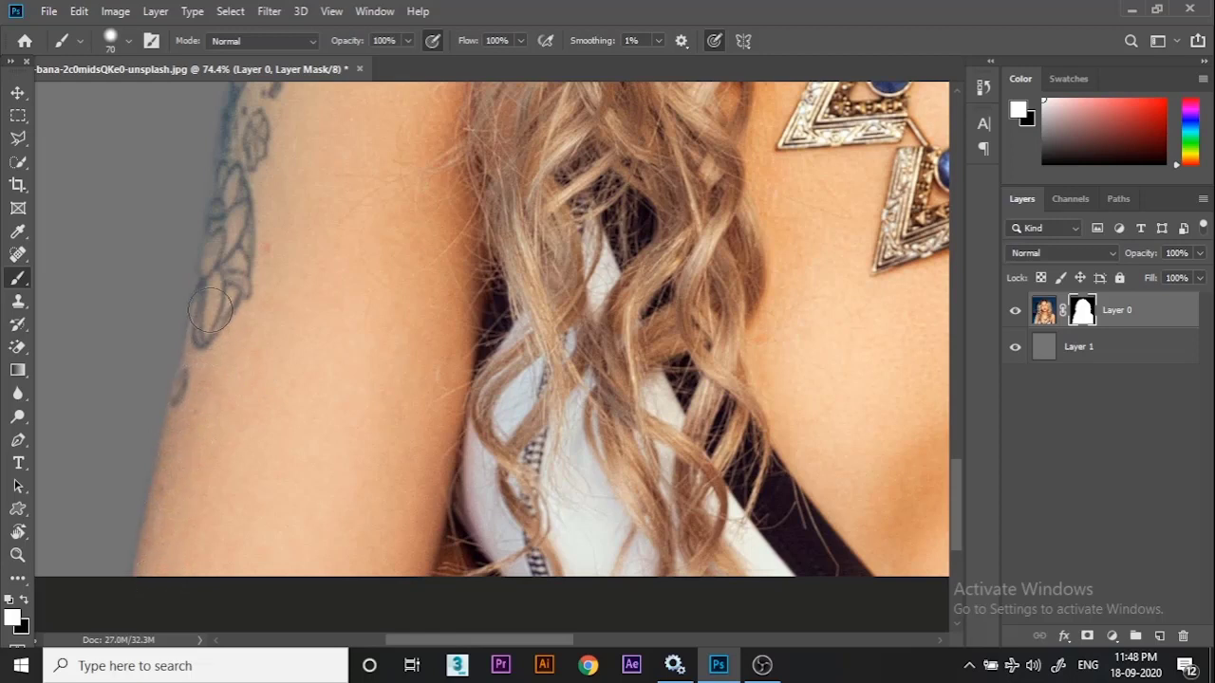
pyautogui.scroll(3, 238, 172)
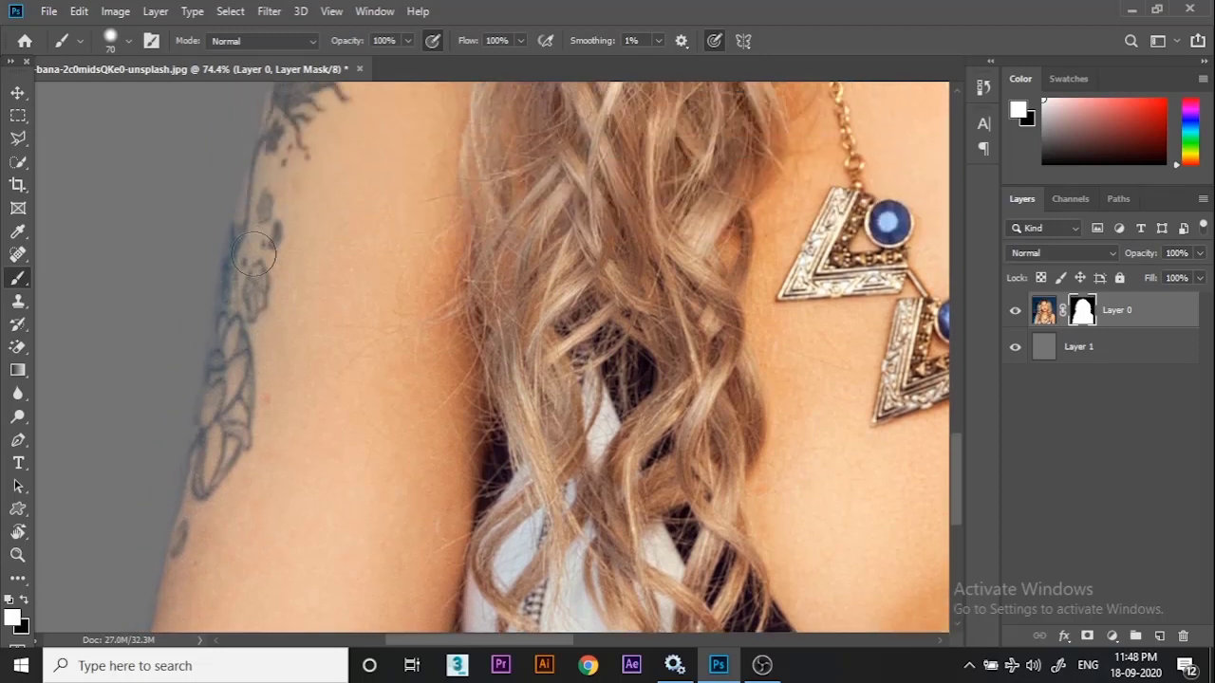
pyautogui.scroll(3, 265, 252)
pyautogui.scroll(4, 307, 236)
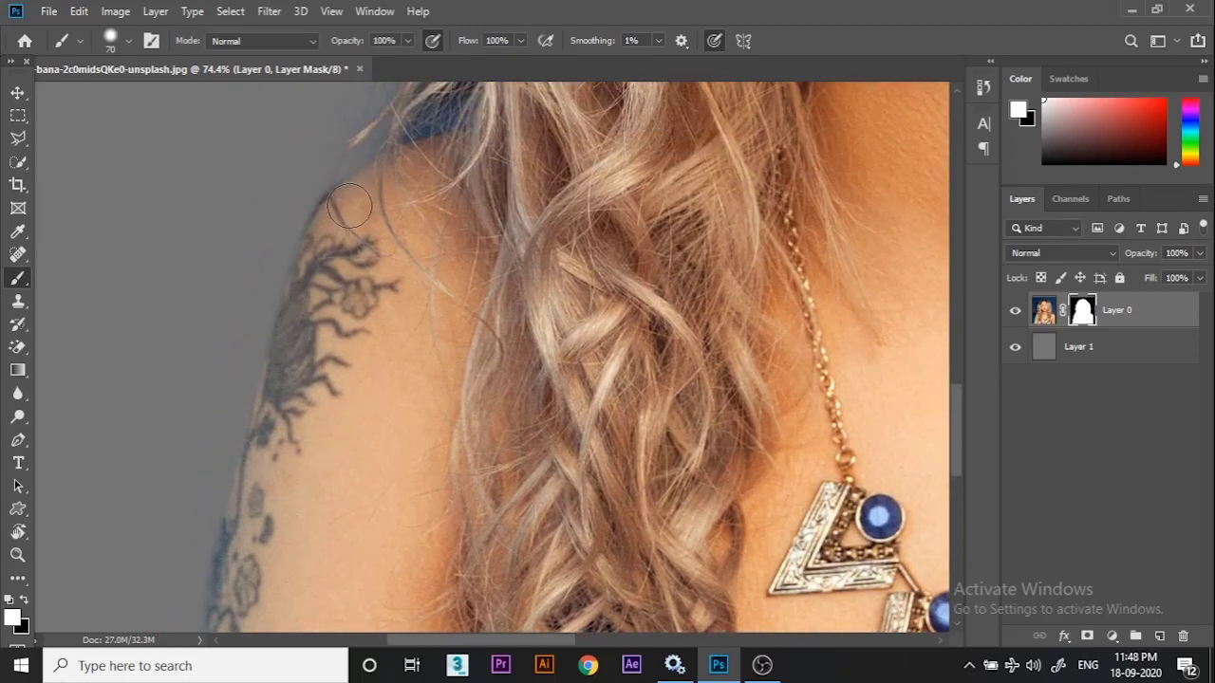
pyautogui.moveTo(378, 190); pyautogui.dragTo(332, 386)
pyautogui.scroll(-4, 331, 386)
pyautogui.scroll(3, 346, 337)
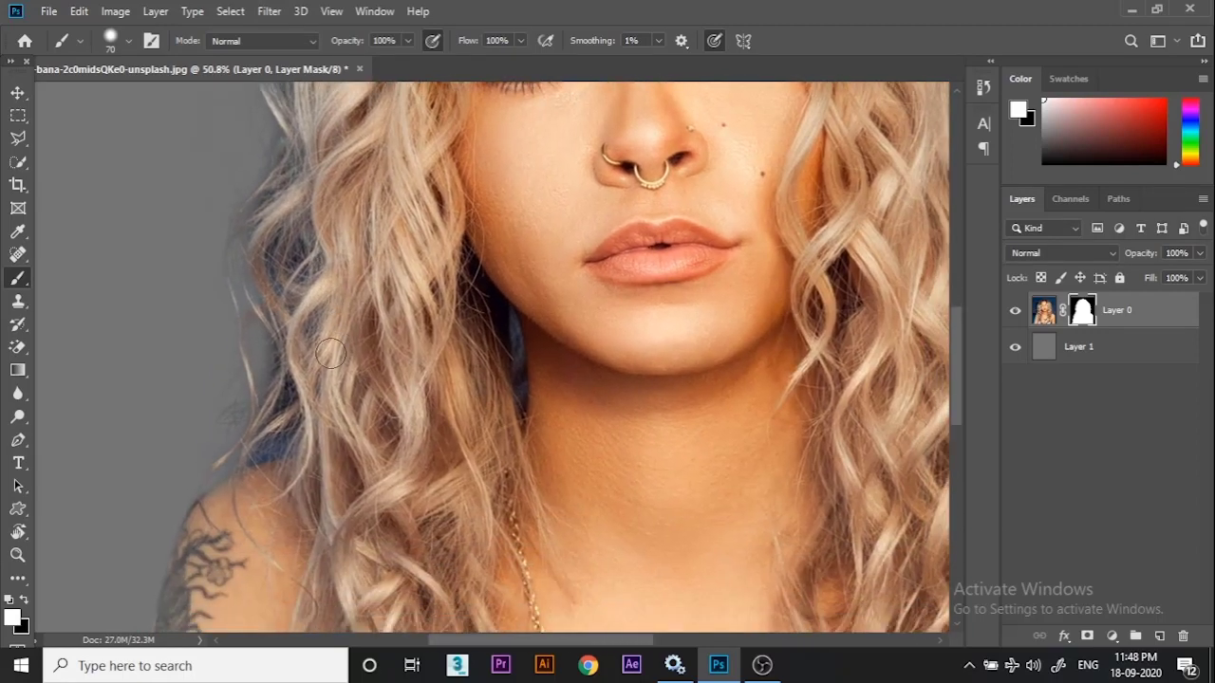
pyautogui.scroll(3, 307, 403)
pyautogui.moveTo(317, 434); pyautogui.dragTo(345, 387)
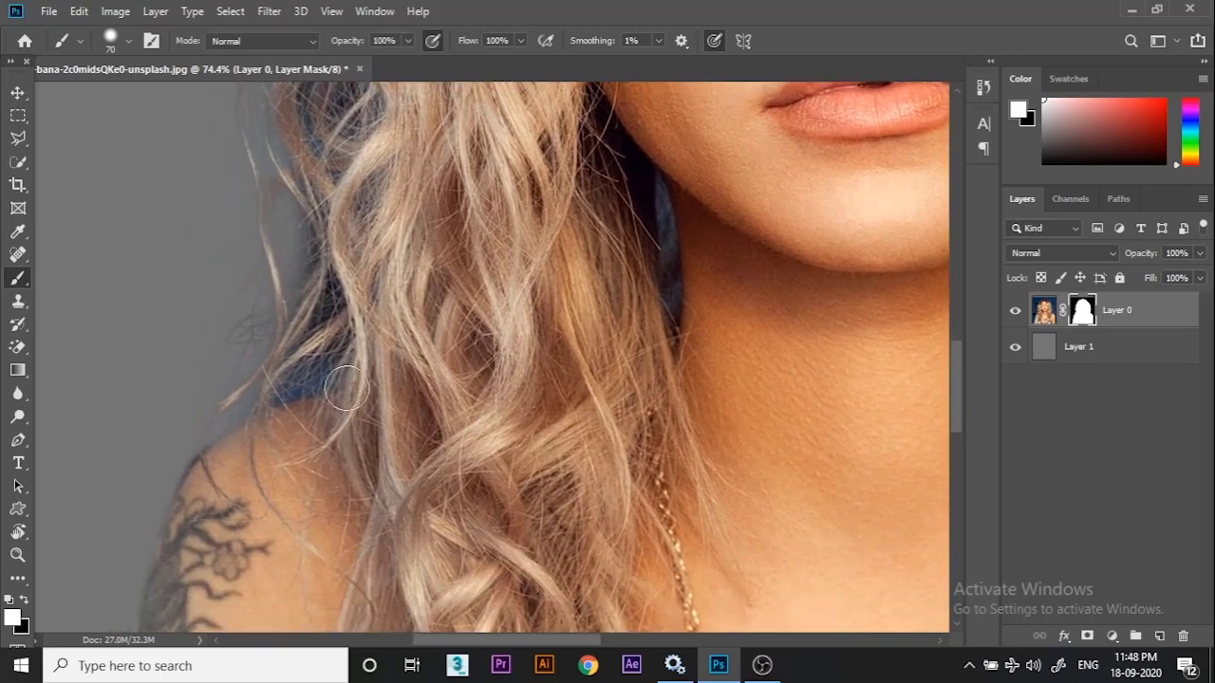
pyautogui.scroll(-2, 346, 388)
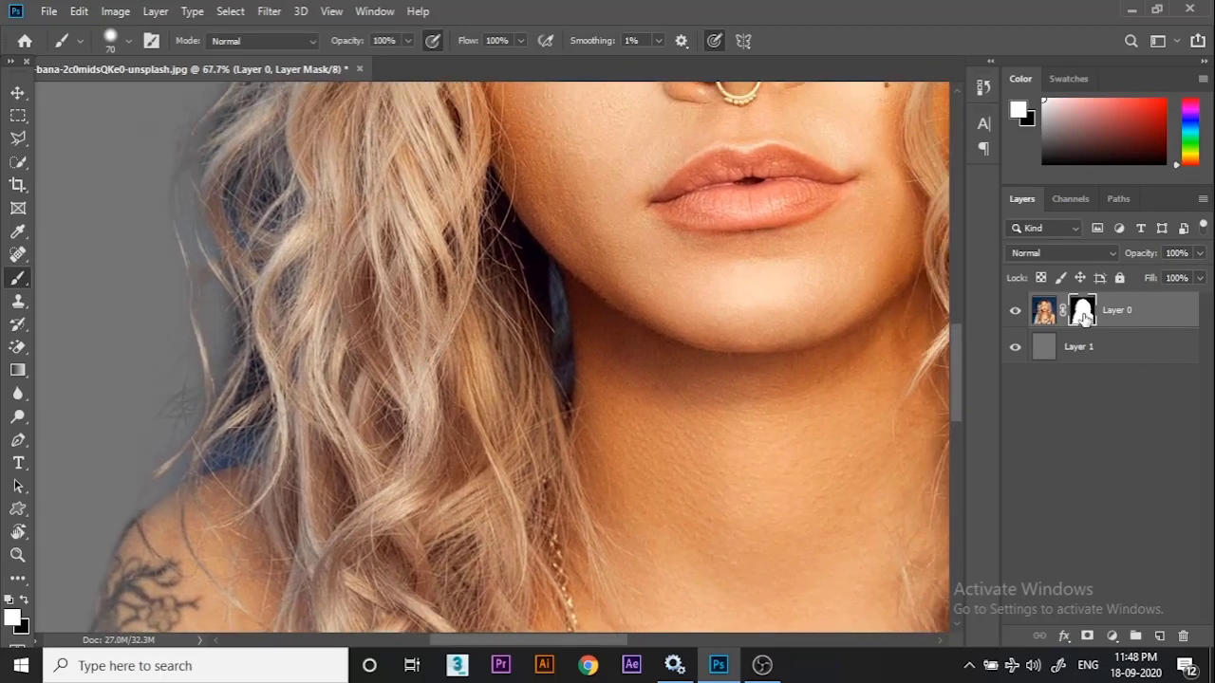
# Add a Hue/Saturation adjustment layer, target the blue fringe above the tattooed shoulder, and set the Blues saturation to -100.
pyautogui.click(1119, 635)
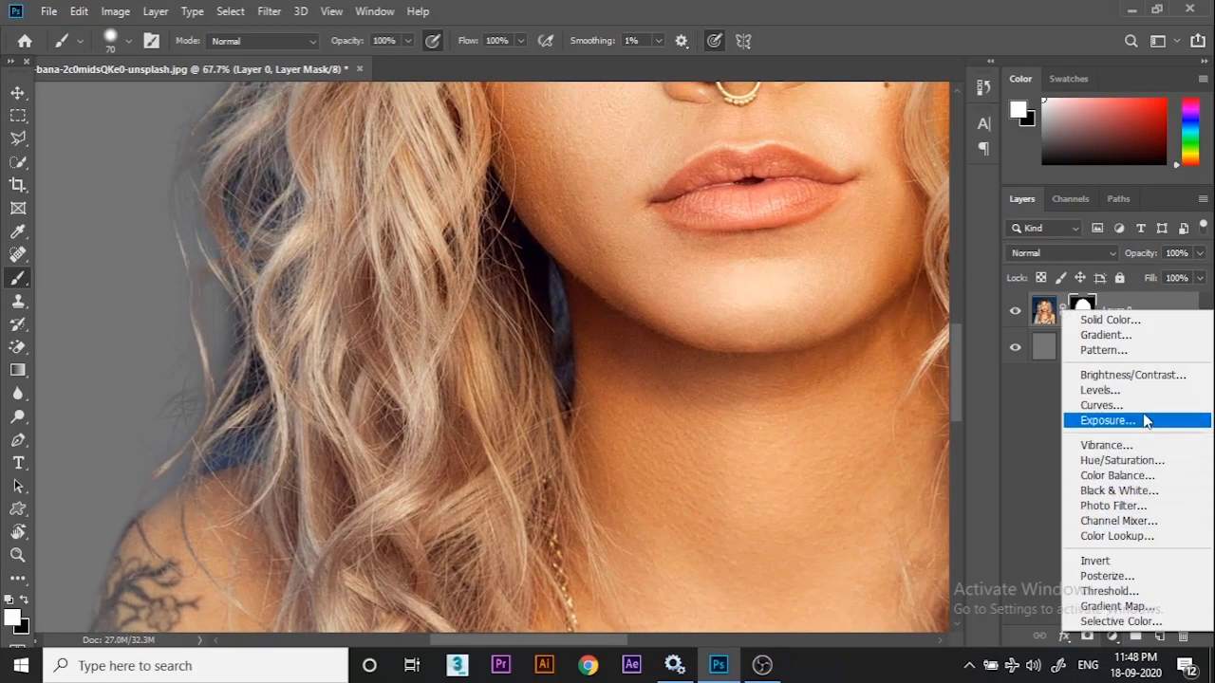
pyautogui.click(1116, 459)
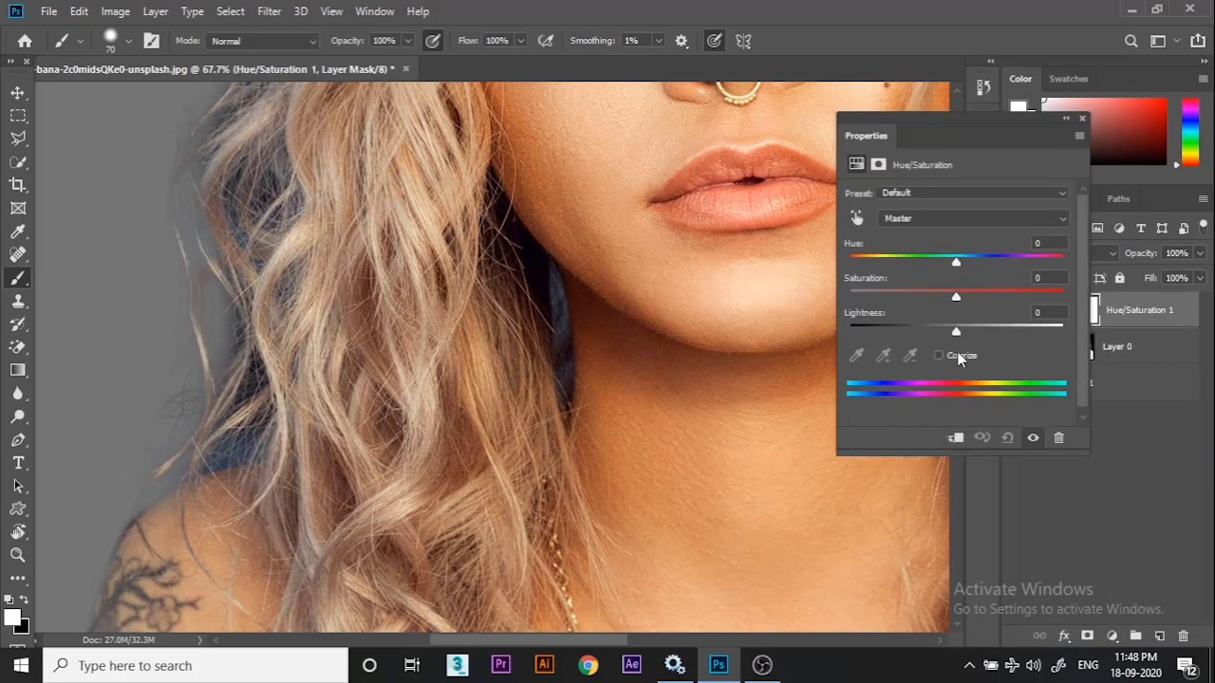
pyautogui.click(855, 219)
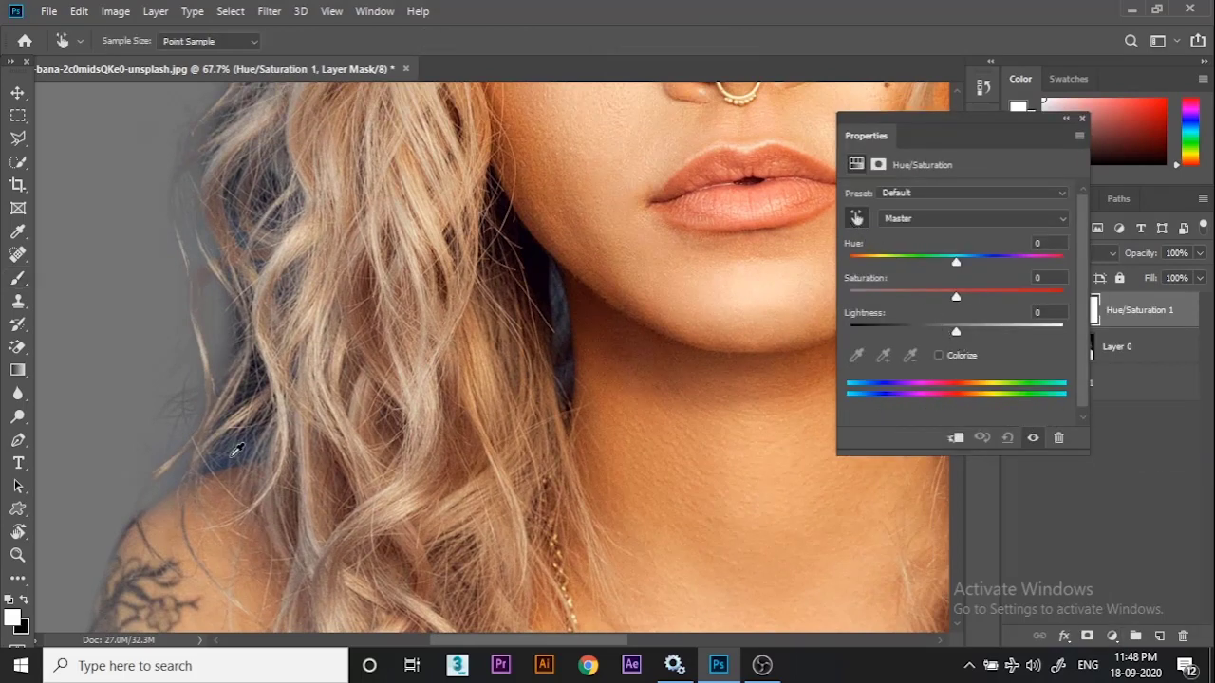
pyautogui.click(227, 457)
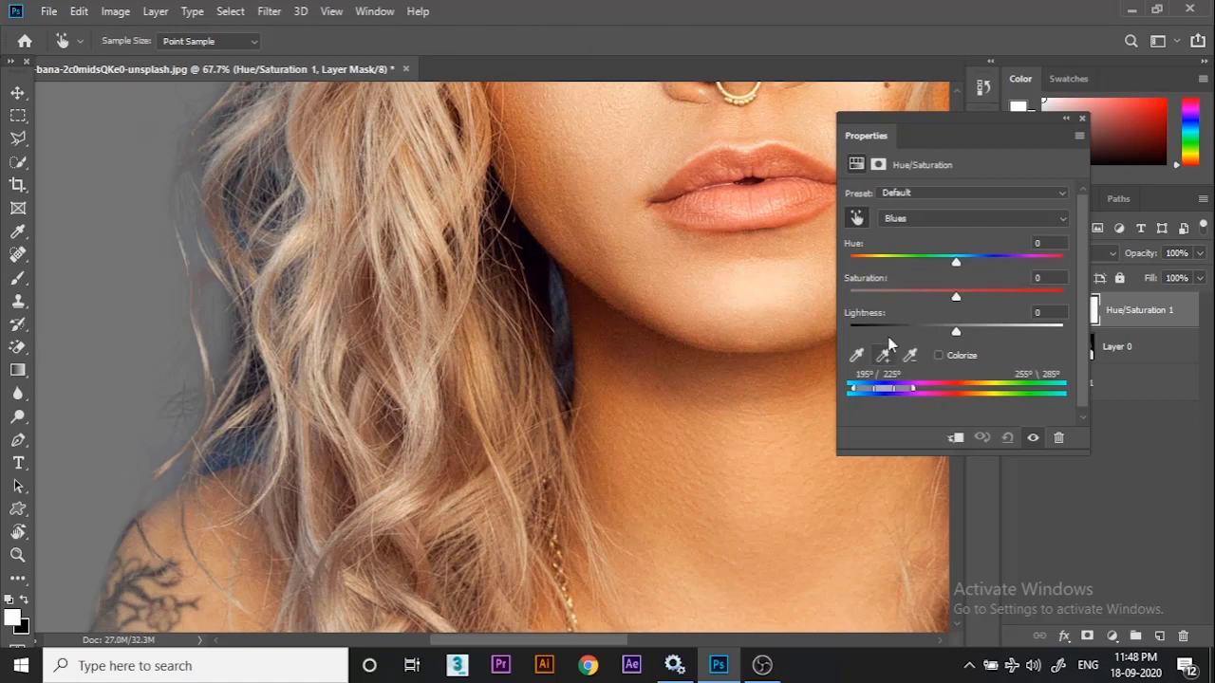
pyautogui.moveTo(953, 298); pyautogui.dragTo(850, 297)
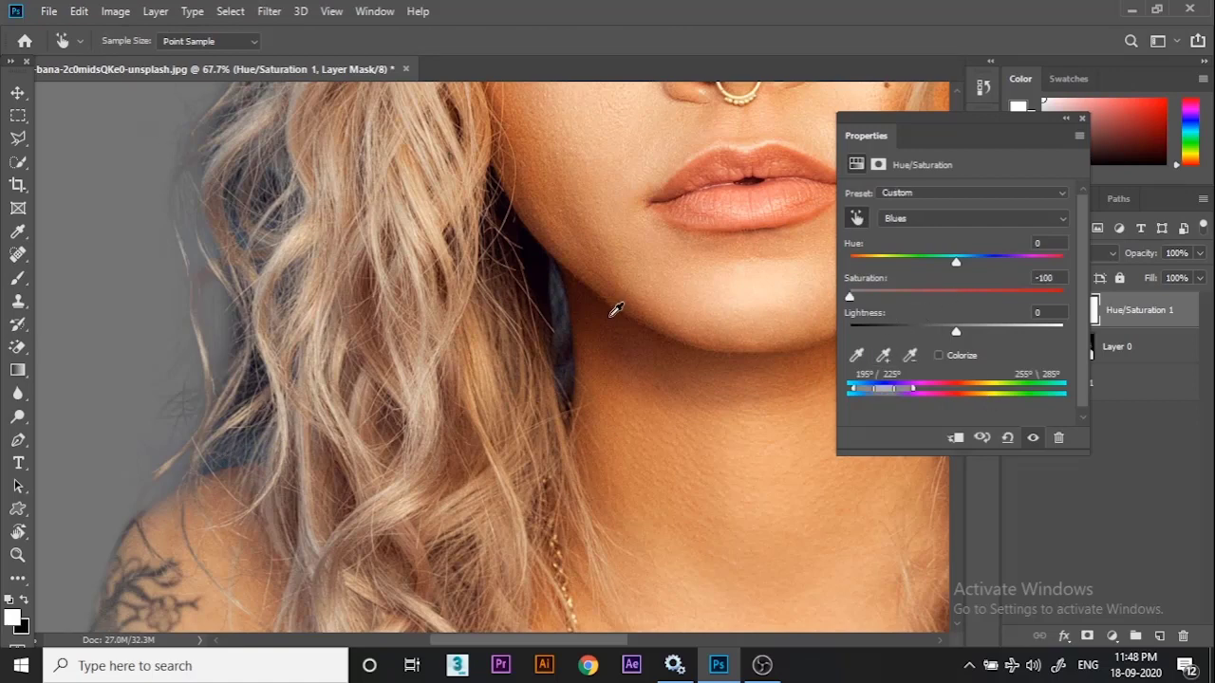
# Set the lightness of the Blues range to +100 in the Hue/Saturation adjustment.
pyautogui.scroll(10, 615, 311)
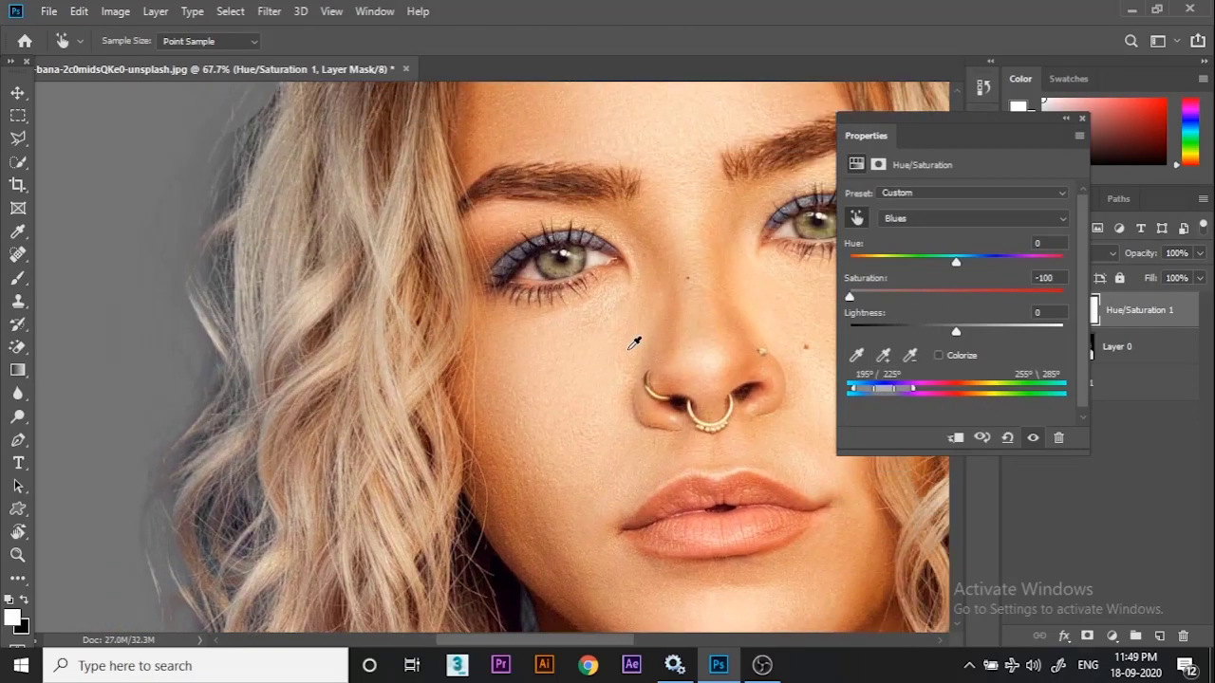
pyautogui.scroll(-6, 721, 344)
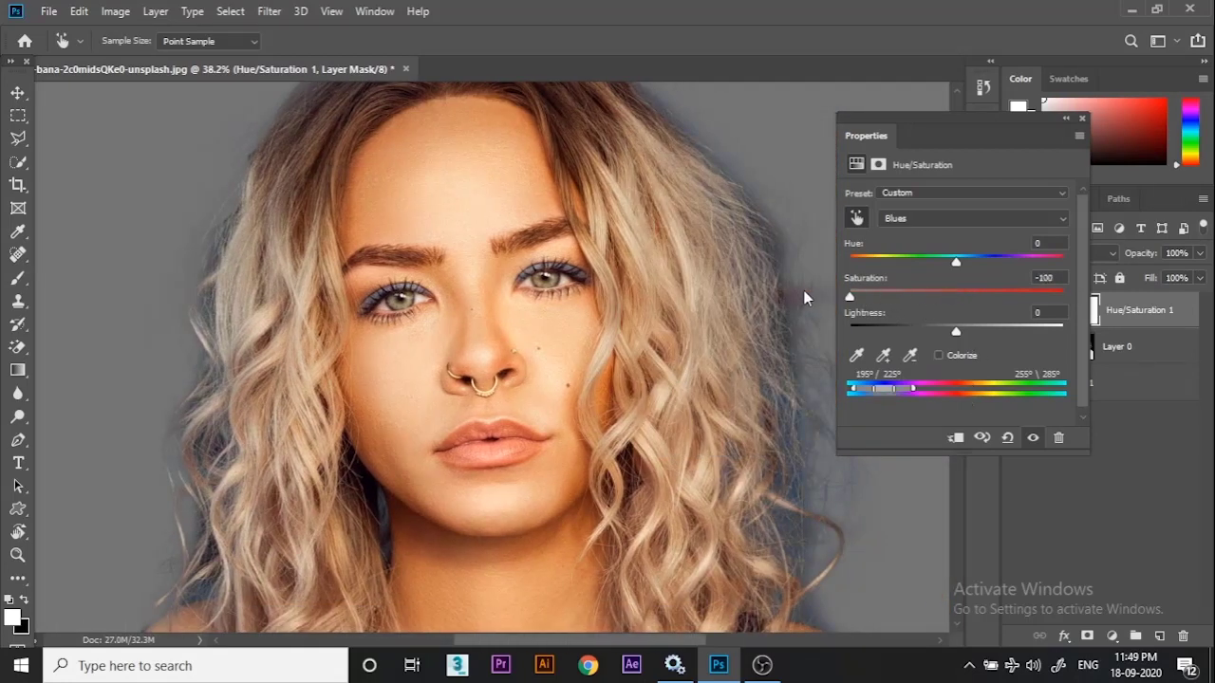
pyautogui.scroll(3, 614, 353)
pyautogui.scroll(2, 615, 359)
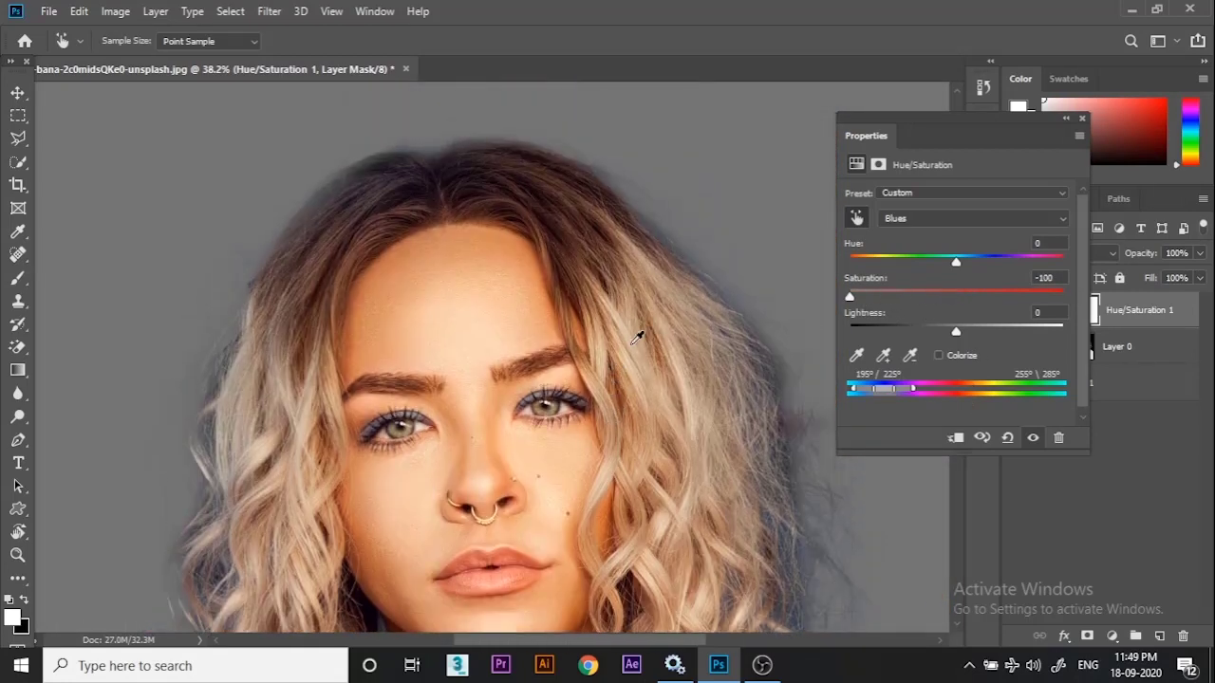
pyautogui.scroll(1, 662, 292)
pyautogui.moveTo(988, 328)
pyautogui.mouseDown()
pyautogui.moveTo(957, 333)
pyautogui.moveTo(980, 333)
pyautogui.mouseUp()
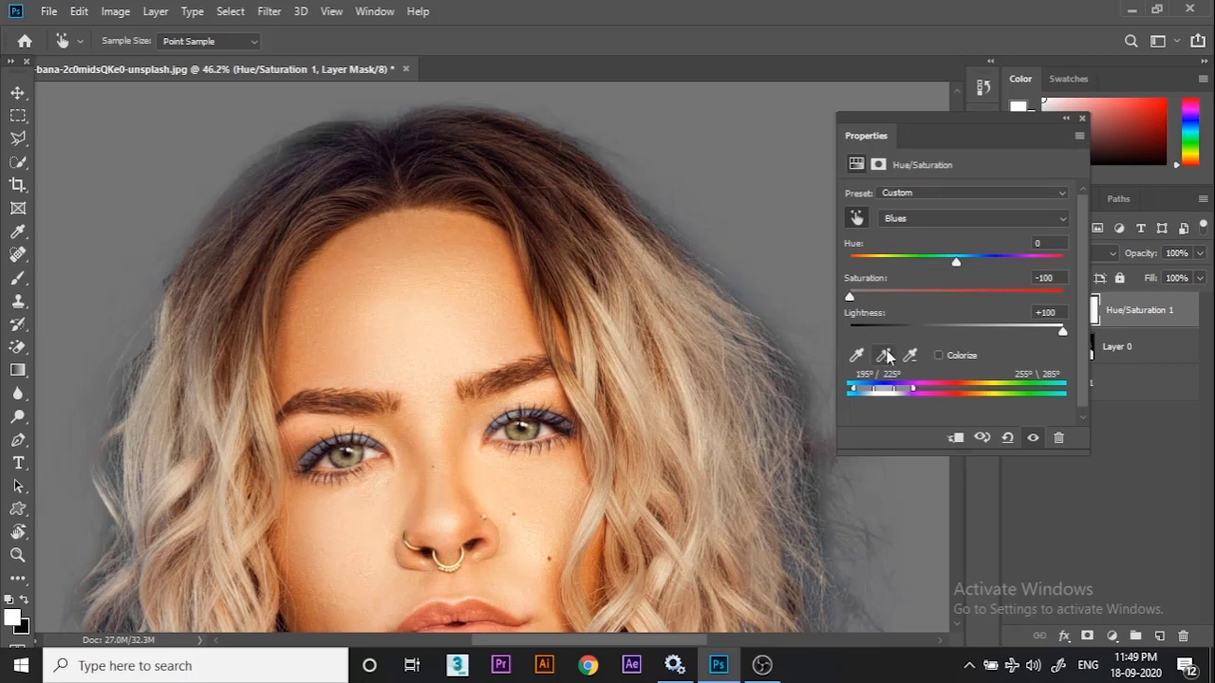
# Readjust the Blues lightness by eye against the fringe around the hair and close the adjustment's settings.
pyautogui.hscroll(-5, 675, 353)
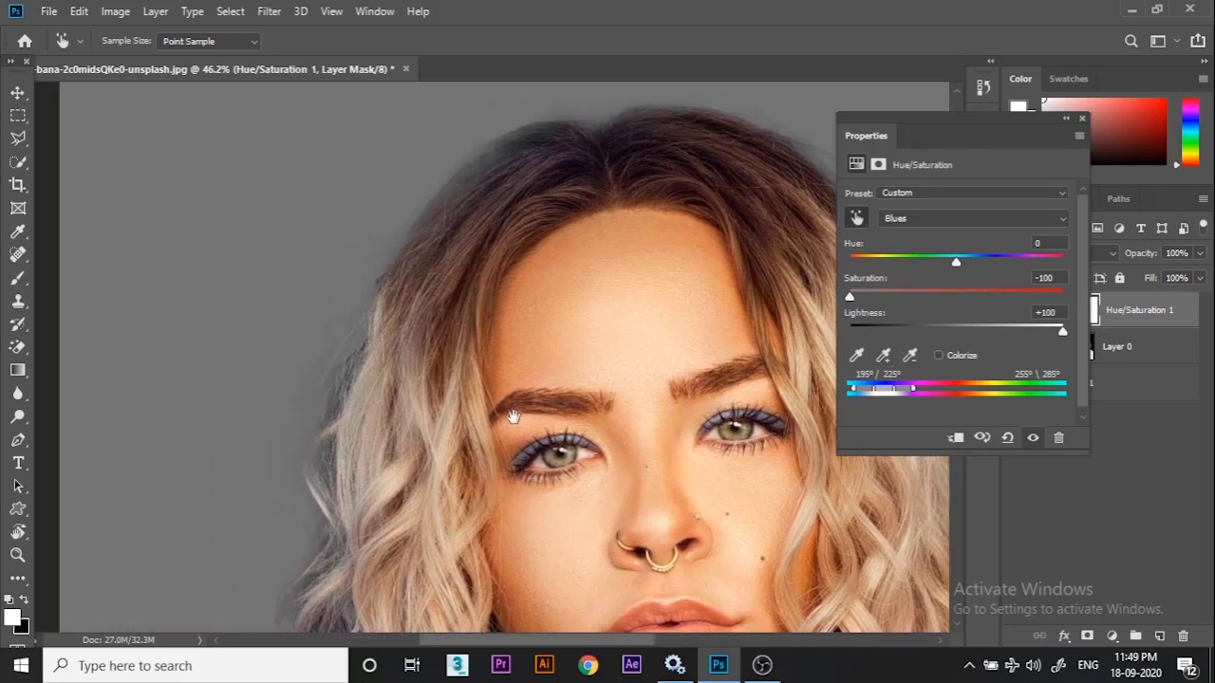
pyautogui.moveTo(513, 416); pyautogui.dragTo(310, 361)
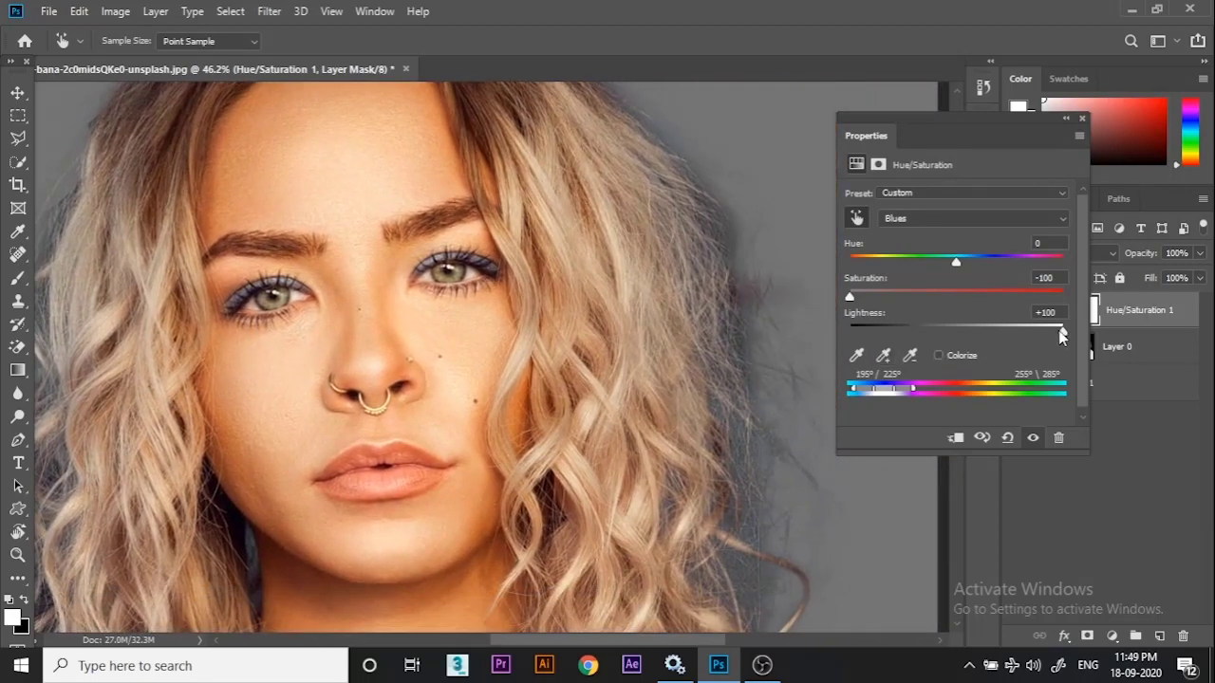
pyautogui.moveTo(1059, 331); pyautogui.dragTo(1104, 340)
pyautogui.moveTo(1017, 351); pyautogui.dragTo(947, 351)
pyautogui.click(1083, 121)
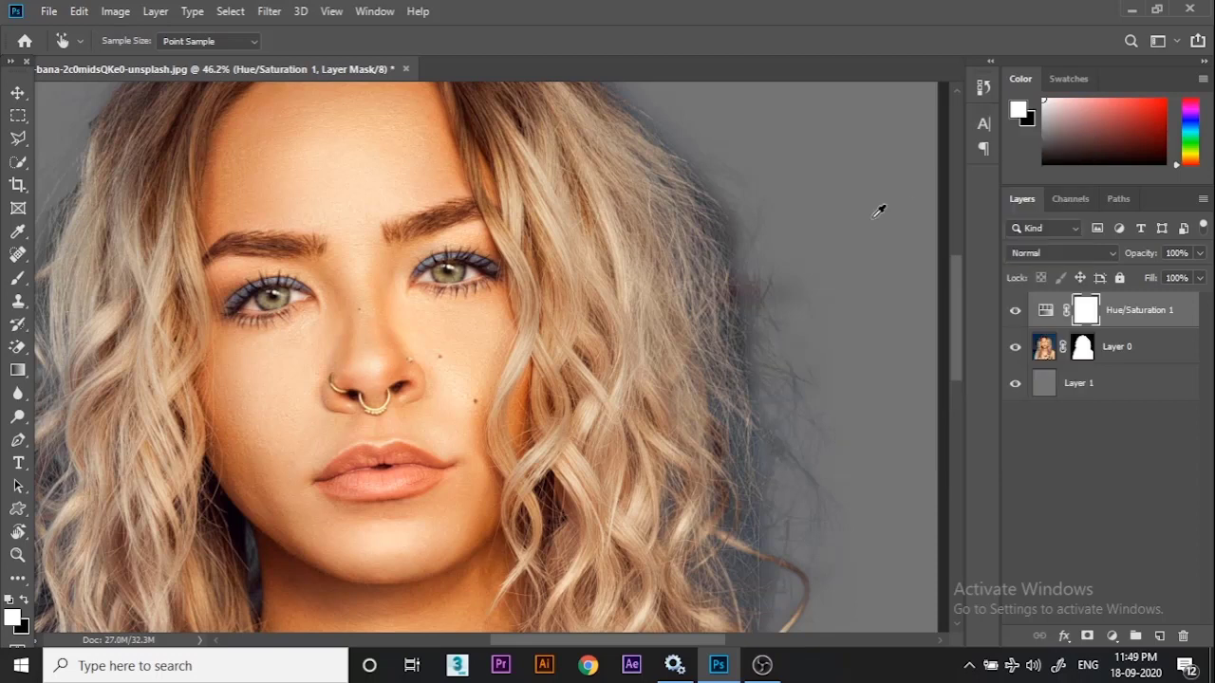
# Add an empty layer above the Hue/Saturation adjustment and clip both of them to Layer 0.
pyautogui.moveTo(784, 280); pyautogui.dragTo(750, 263)
pyautogui.press('b')
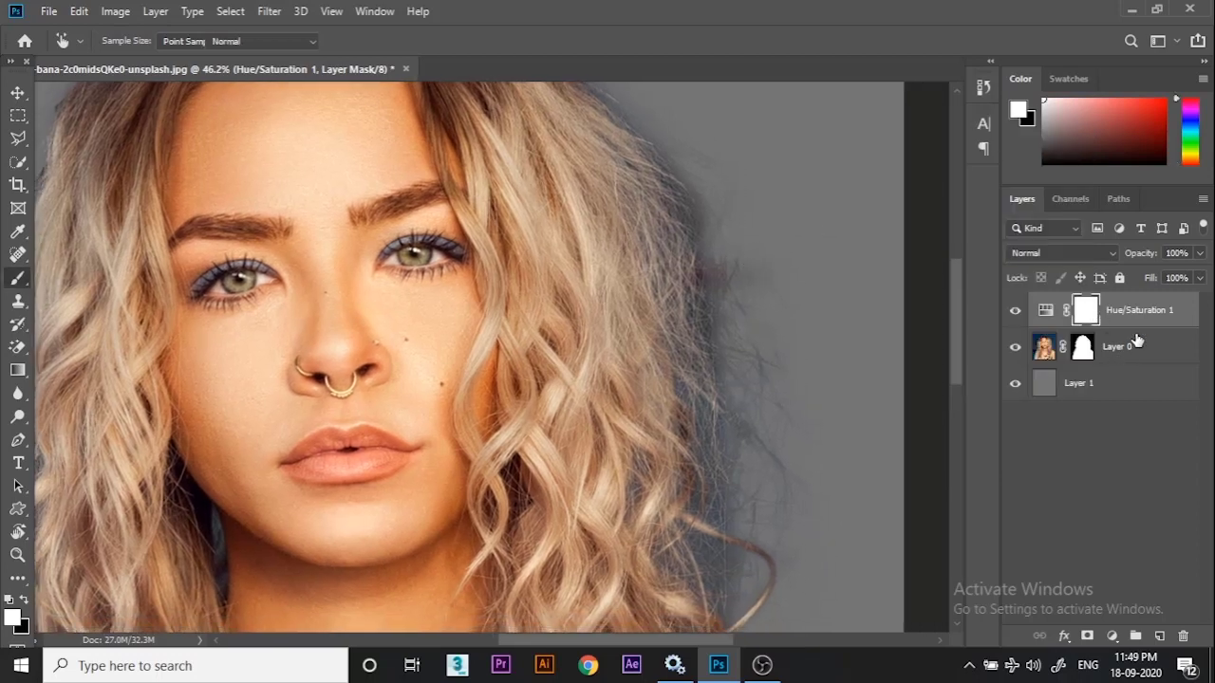
pyautogui.click(1136, 344)
pyautogui.click(1158, 636)
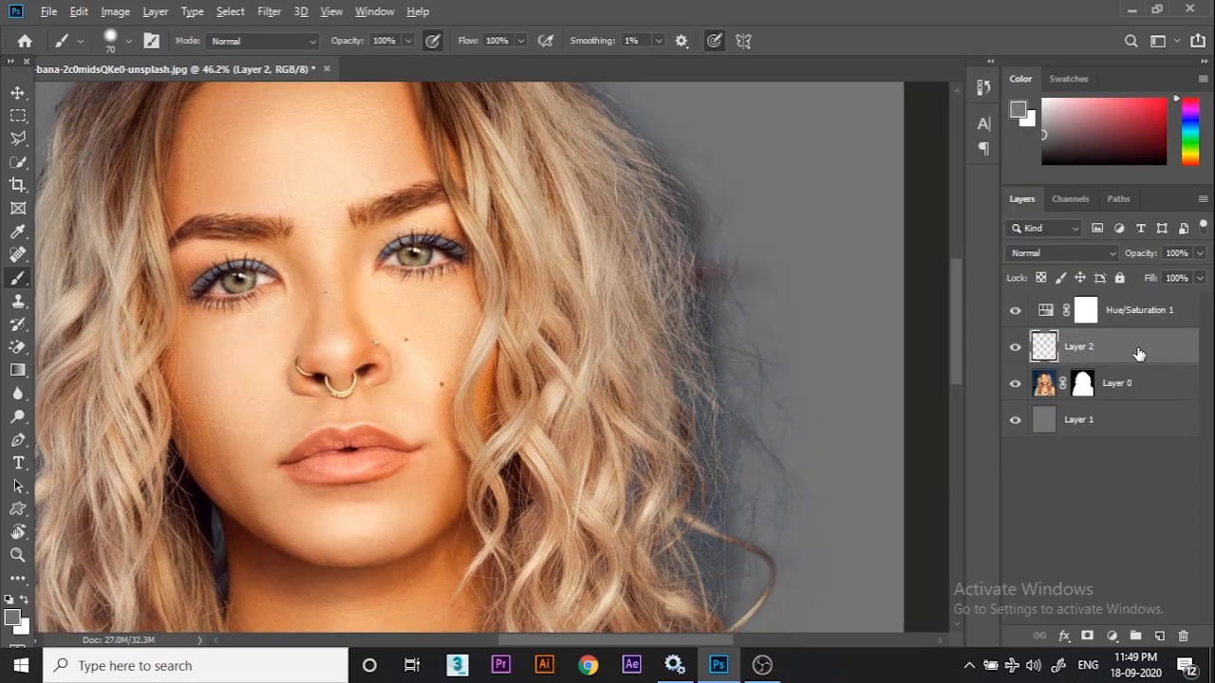
pyautogui.moveTo(1140, 323); pyautogui.dragTo(1131, 358)
pyautogui.keyDown('alt'); pyautogui.click(1131, 360); pyautogui.keyUp('alt')
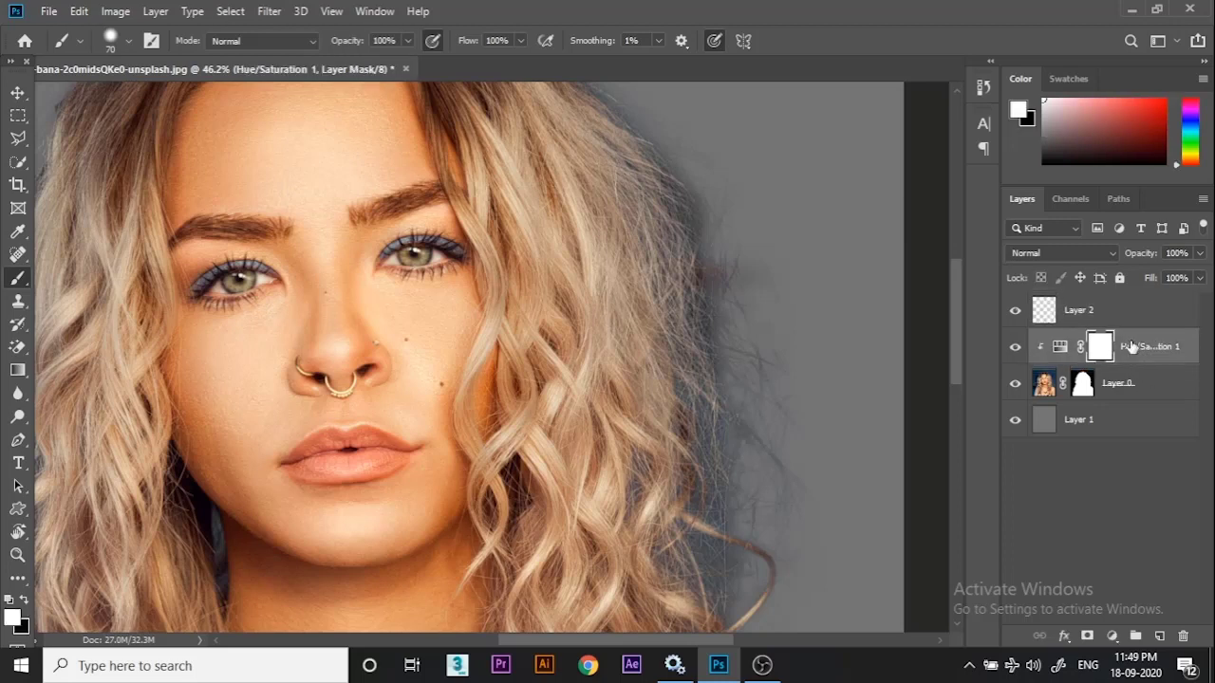
pyautogui.click(1130, 320)
pyautogui.keyDown('alt'); pyautogui.click(1130, 325); pyautogui.keyUp('alt')
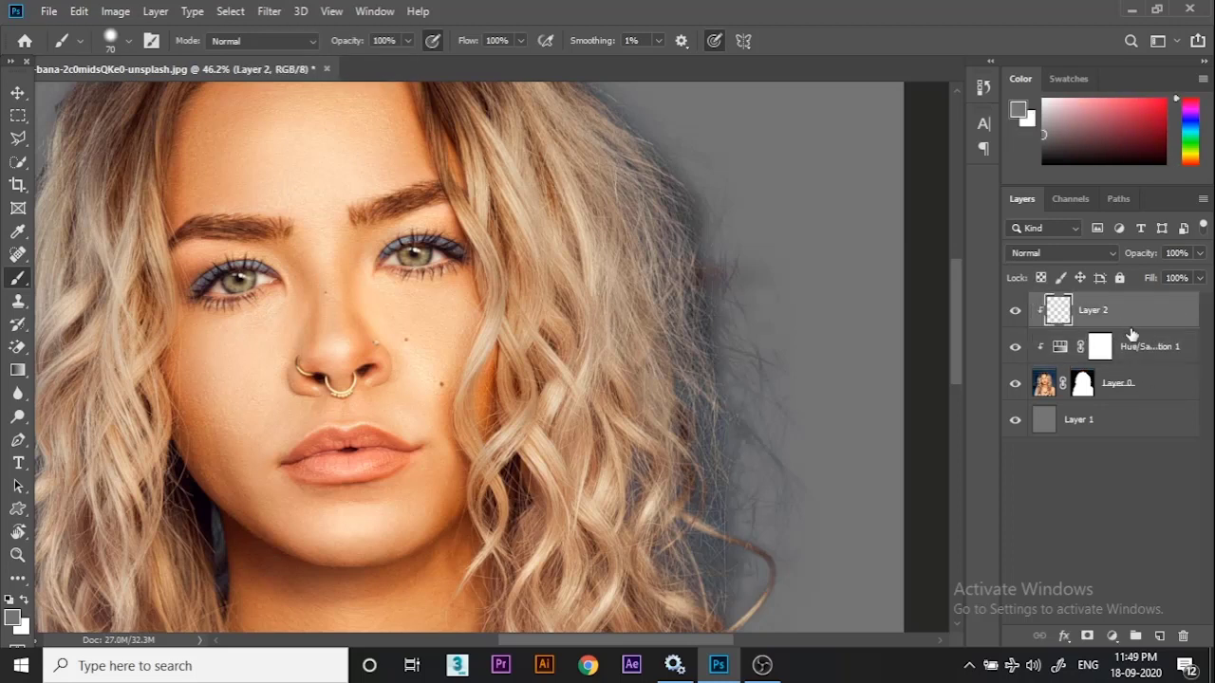
# Sample the blonde hair colour and paint it over the outer hair edges on both sides of Layer 2 with a 600 px brush.
pyautogui.moveTo(631, 351)
pyautogui.mouseDown()
pyautogui.moveTo(602, 325)
pyautogui.moveTo(617, 332)
pyautogui.mouseUp()
pyautogui.scroll(-3, 621, 334)
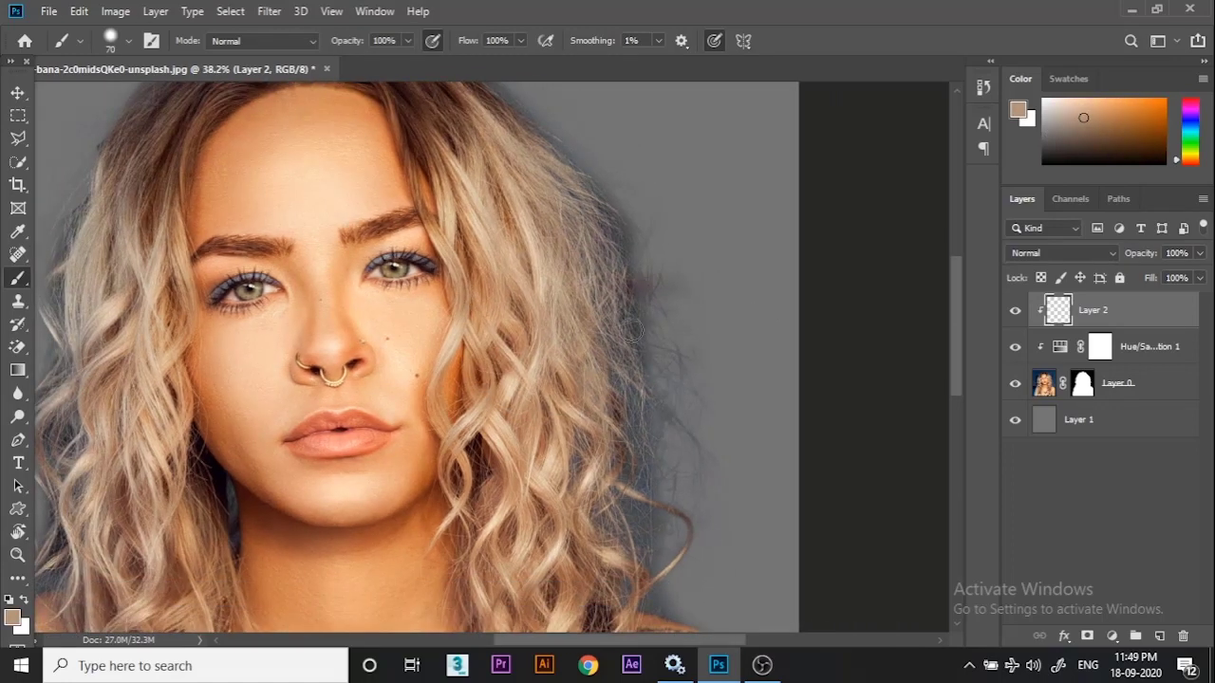
pyautogui.press(']')
pyautogui.press(']')
pyautogui.press(']')
pyautogui.press(']')
pyautogui.press(']')
pyautogui.press(']')
pyautogui.press(']')
pyautogui.press(']')
pyautogui.press(']')
pyautogui.press(']')
pyautogui.press(']')
pyautogui.moveTo(637, 203)
pyautogui.mouseDown()
pyautogui.moveTo(675, 284)
pyautogui.moveTo(730, 546)
pyautogui.moveTo(739, 456)
pyautogui.mouseUp()
pyautogui.hotkey('ctrl', 'z')
pyautogui.moveTo(694, 217)
pyautogui.mouseDown()
pyautogui.moveTo(718, 447)
pyautogui.moveTo(713, 524)
pyautogui.moveTo(700, 279)
pyautogui.moveTo(649, 235)
pyautogui.mouseUp()
pyautogui.scroll(-4, 735, 469)
pyautogui.moveTo(179, 283)
pyautogui.mouseDown()
pyautogui.moveTo(143, 503)
pyautogui.moveTo(156, 478)
pyautogui.moveTo(162, 547)
pyautogui.mouseUp()
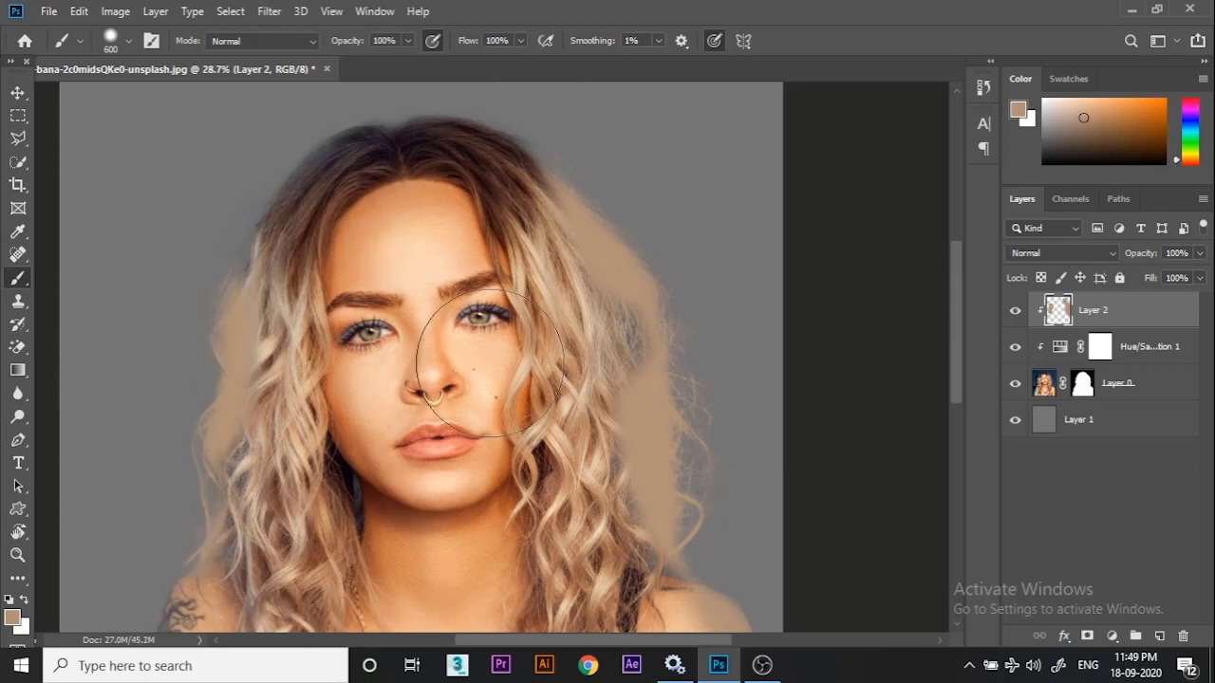
# Set the blend mode of the painted Layer 2 to Color.
pyautogui.scroll(2, 490, 367)
pyautogui.scroll(3, 605, 418)
pyautogui.moveTo(646, 375); pyautogui.dragTo(443, 571)
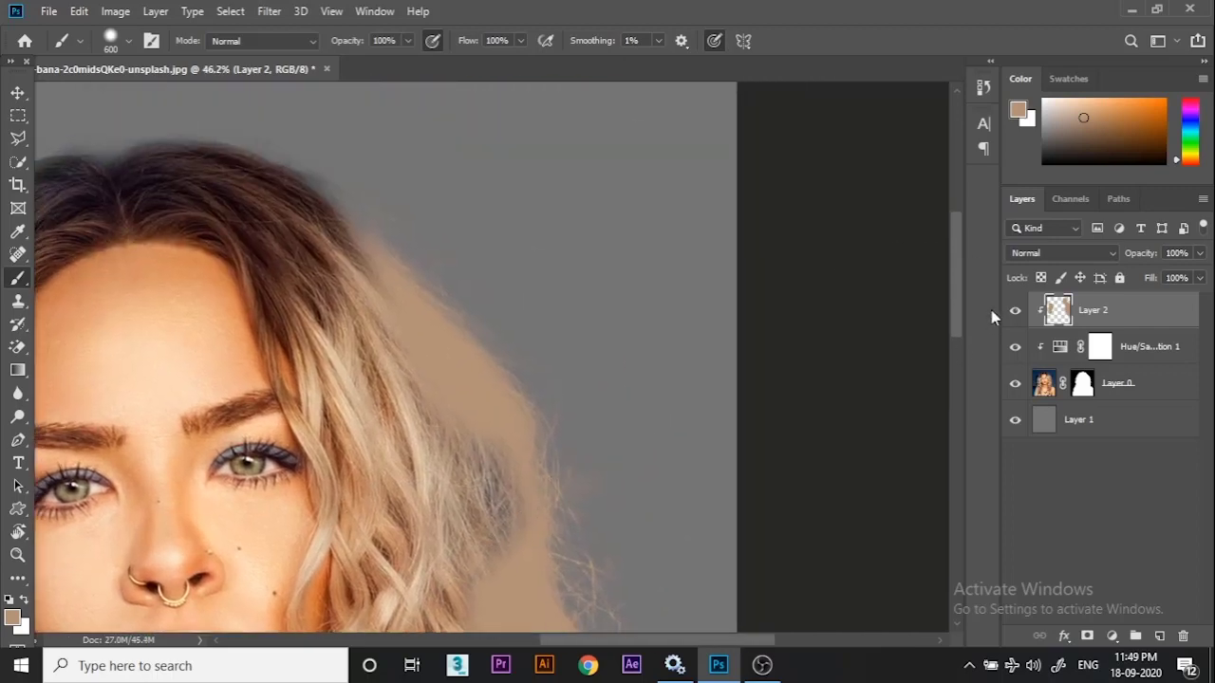
pyautogui.click(1066, 256)
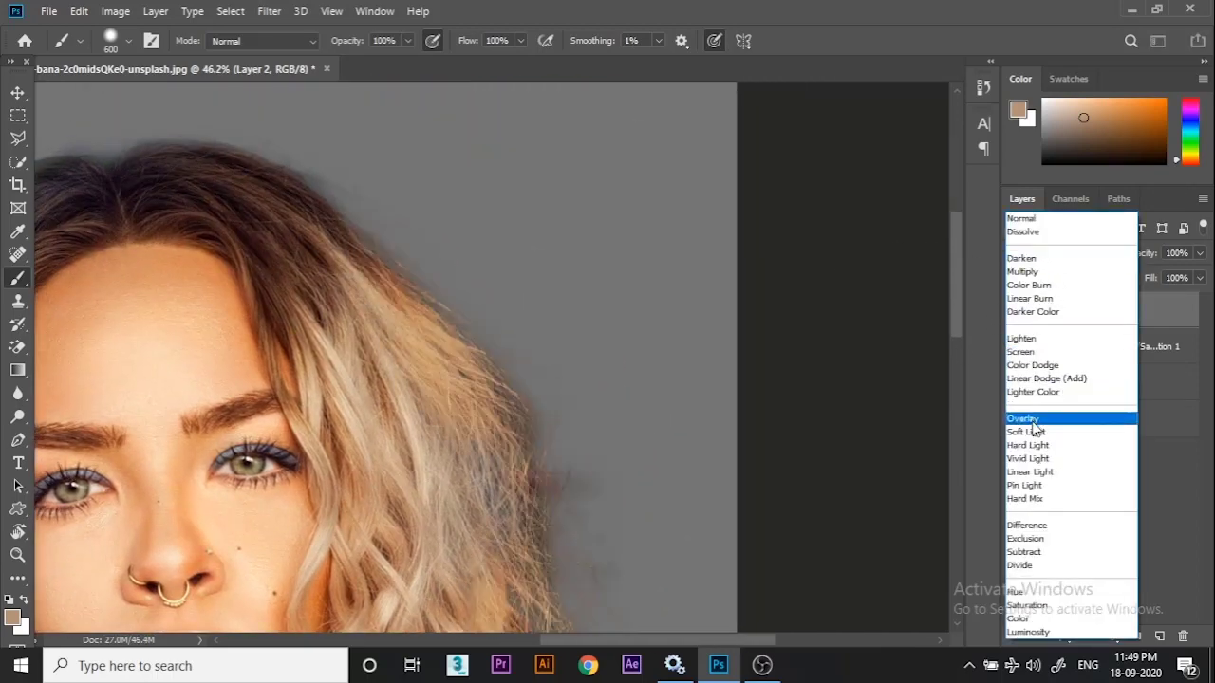
pyautogui.click(1019, 618)
# Adjust the paint on Layer 2 with Hue/Saturation, setting saturation to -13 and lightness to +28.
pyautogui.moveTo(651, 513); pyautogui.dragTo(591, 439)
pyautogui.hotkey('ctrl', 'u')
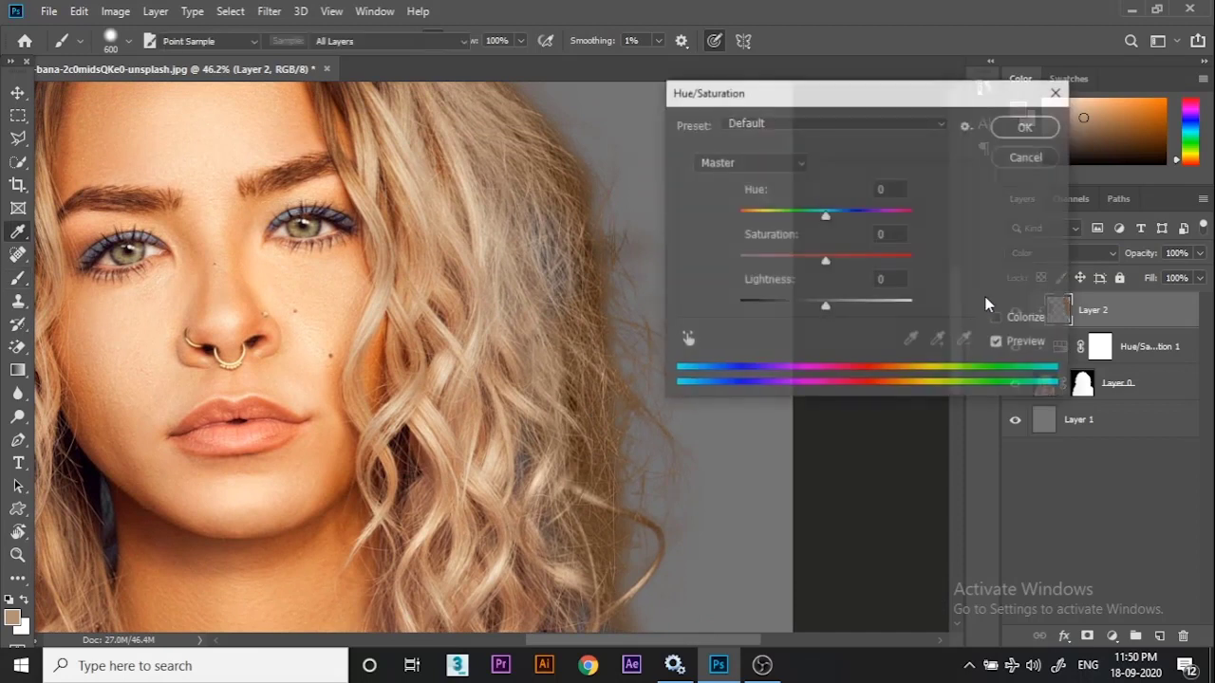
pyautogui.moveTo(825, 264)
pyautogui.mouseDown()
pyautogui.moveTo(859, 263)
pyautogui.moveTo(802, 260)
pyautogui.mouseUp()
pyautogui.moveTo(825, 305); pyautogui.dragTo(851, 302)
pyautogui.moveTo(805, 258)
pyautogui.mouseDown()
pyautogui.moveTo(781, 259)
pyautogui.moveTo(824, 256)
pyautogui.moveTo(815, 260)
pyautogui.mouseUp()
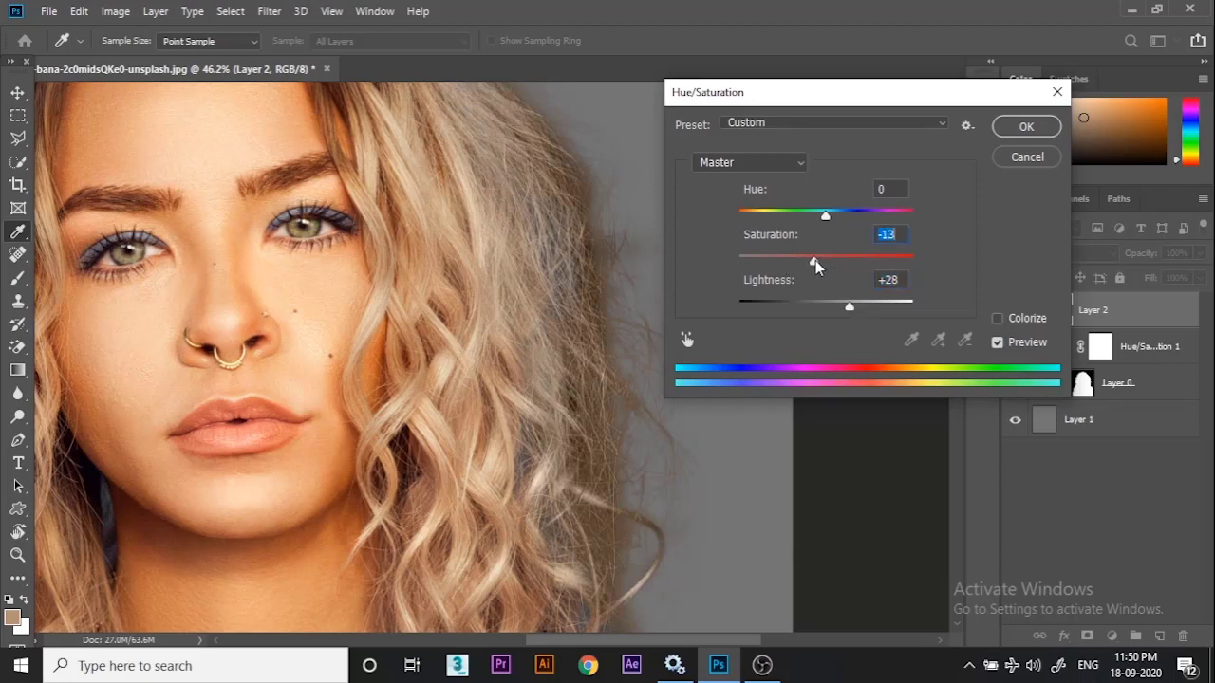
pyautogui.click(1025, 131)
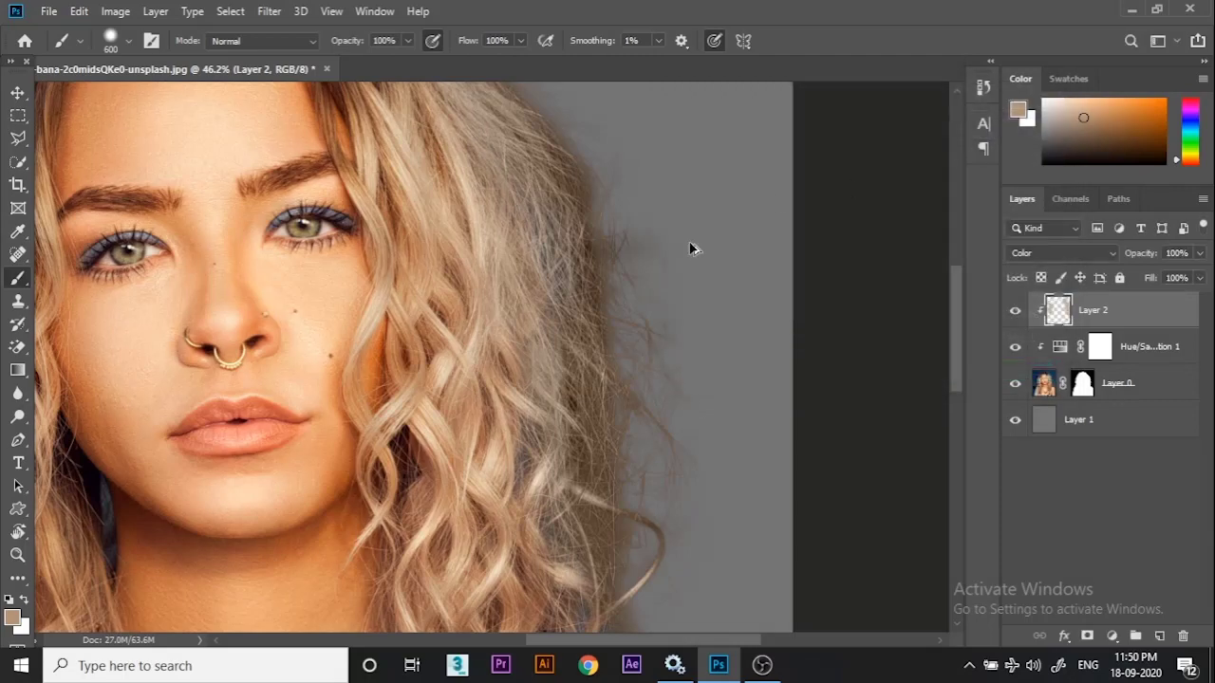
# Add a clipped layer above Layer 2 and paint pale peach over the hair edge beside the untattooed shoulder, using an 800 px brush at 58% opacity.
pyautogui.scroll(-5, 697, 270)
pyautogui.scroll(3, 721, 313)
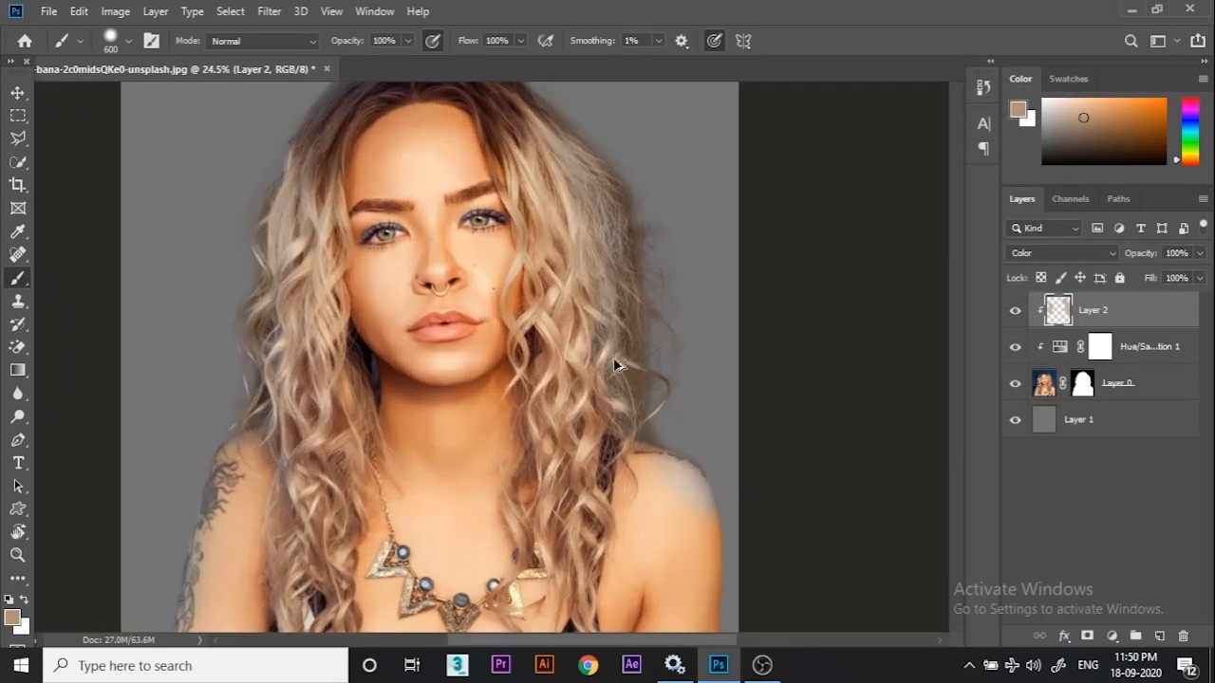
pyautogui.moveTo(664, 342); pyautogui.dragTo(637, 362)
pyautogui.scroll(1, 644, 360)
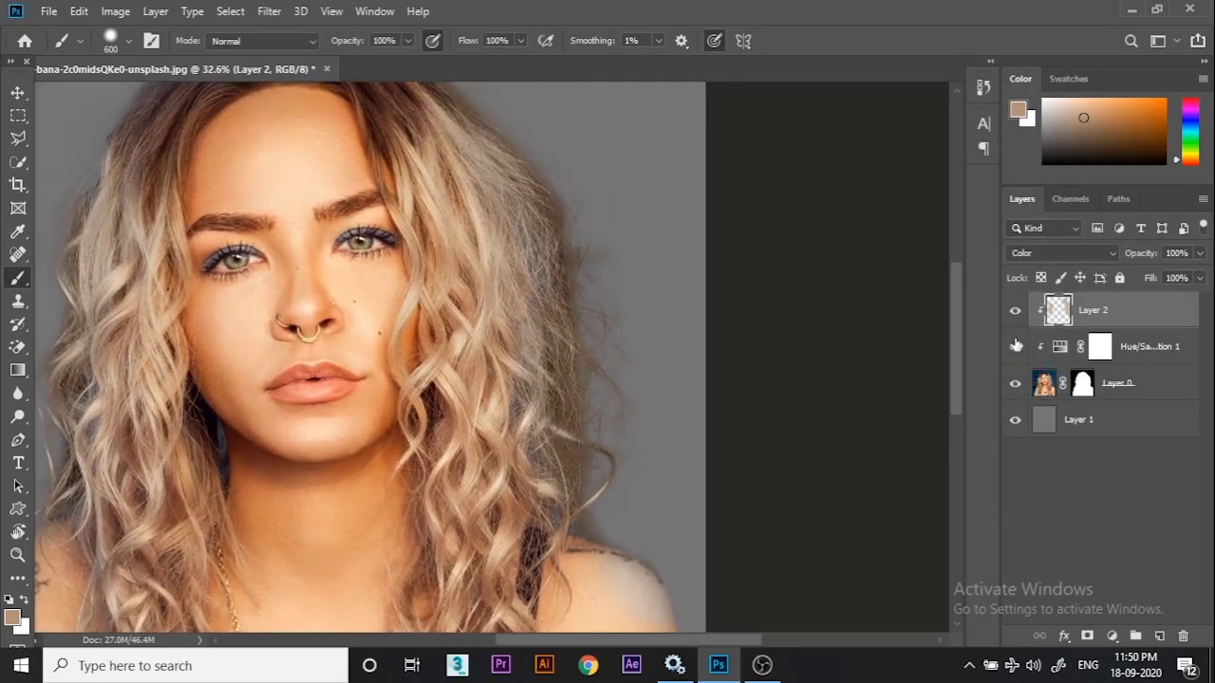
pyautogui.click(1158, 635)
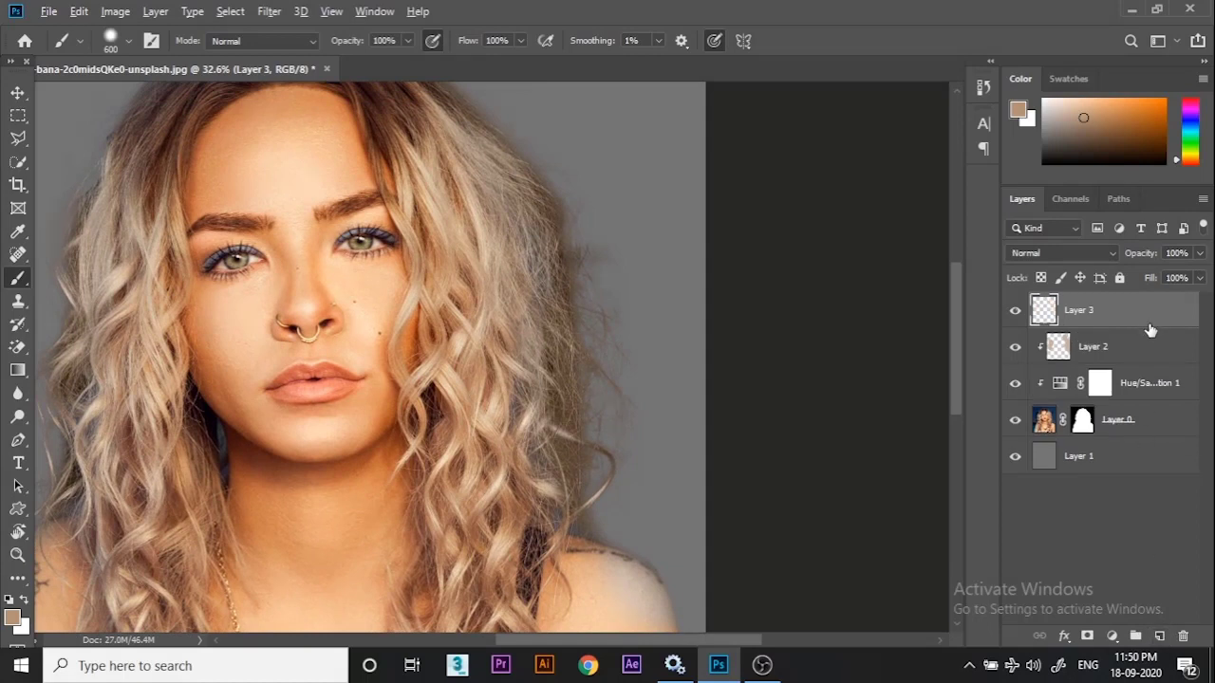
pyautogui.hotkey('ctrl', 'alt', 'g')
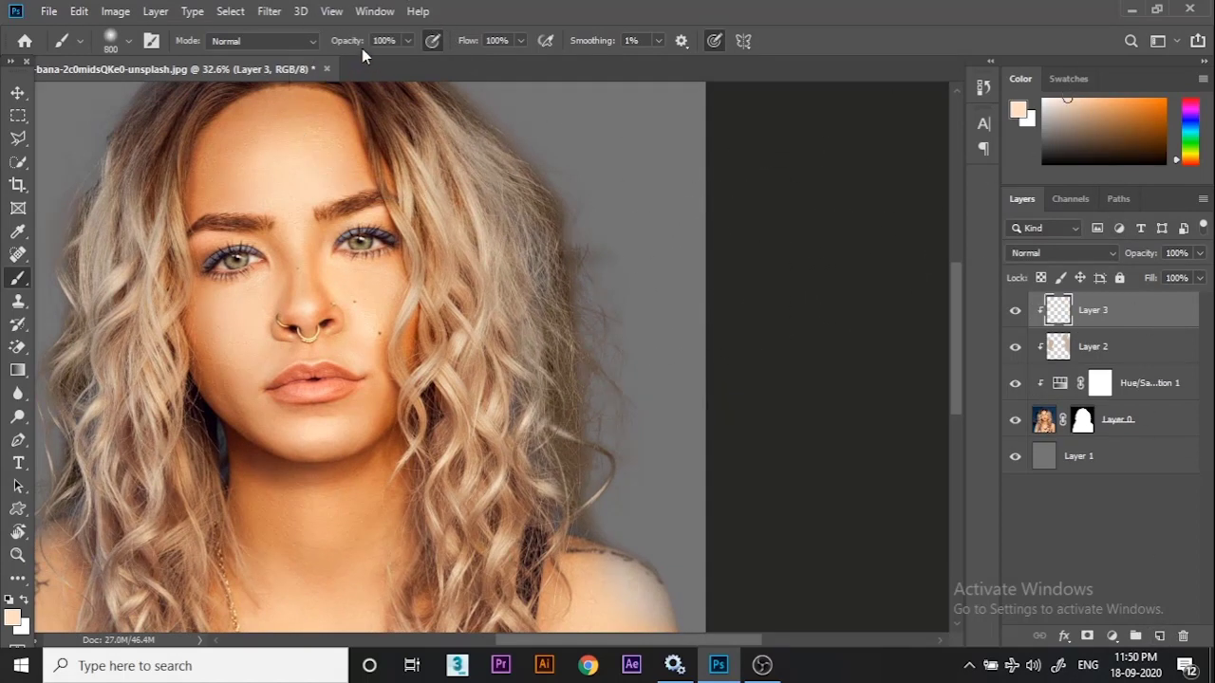
pyautogui.moveTo(316, 44); pyautogui.dragTo(315, 44)
pyautogui.moveTo(626, 165)
pyautogui.mouseDown()
pyautogui.moveTo(614, 271)
pyautogui.moveTo(649, 305)
pyautogui.moveTo(672, 362)
pyautogui.moveTo(655, 409)
pyautogui.moveTo(663, 433)
pyautogui.moveTo(712, 487)
pyautogui.mouseUp()
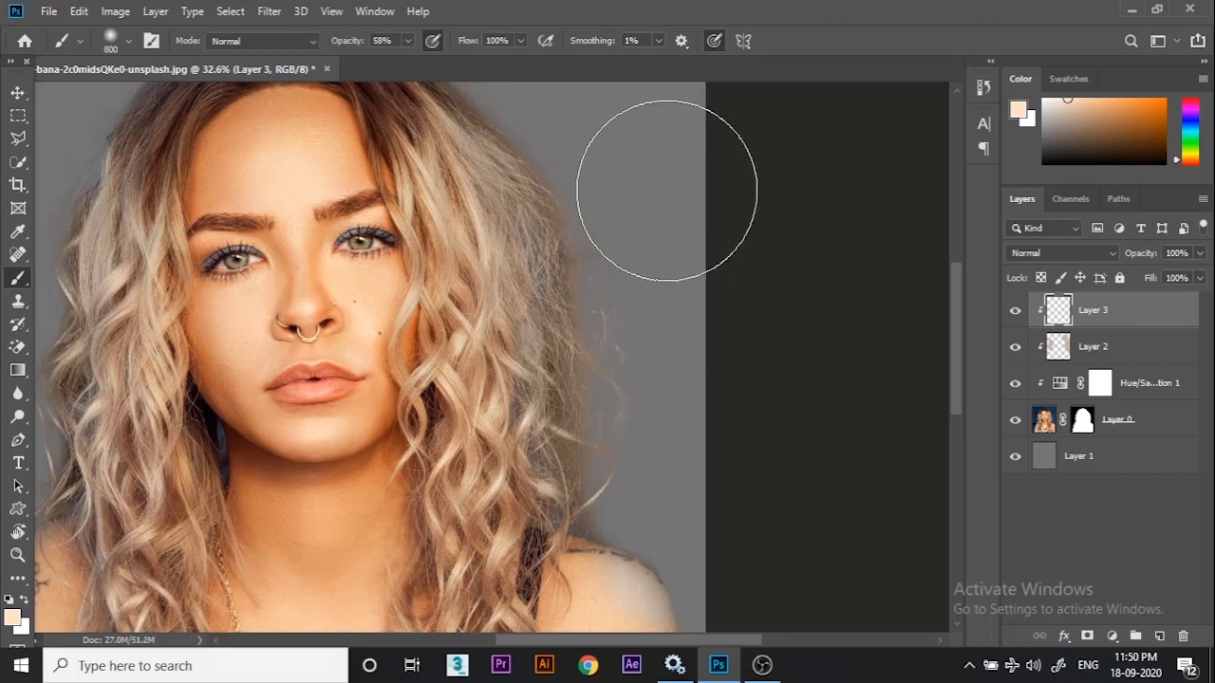
# Paint pale peach on Layer 3 over the outer hair edges on both sides with an 800 px brush at 58% opacity.
pyautogui.moveTo(697, 352); pyautogui.dragTo(828, 285)
pyautogui.moveTo(100, 400)
pyautogui.mouseDown()
pyautogui.moveTo(92, 174)
pyautogui.moveTo(109, 147)
pyautogui.moveTo(111, 228)
pyautogui.moveTo(133, 254)
pyautogui.mouseUp()
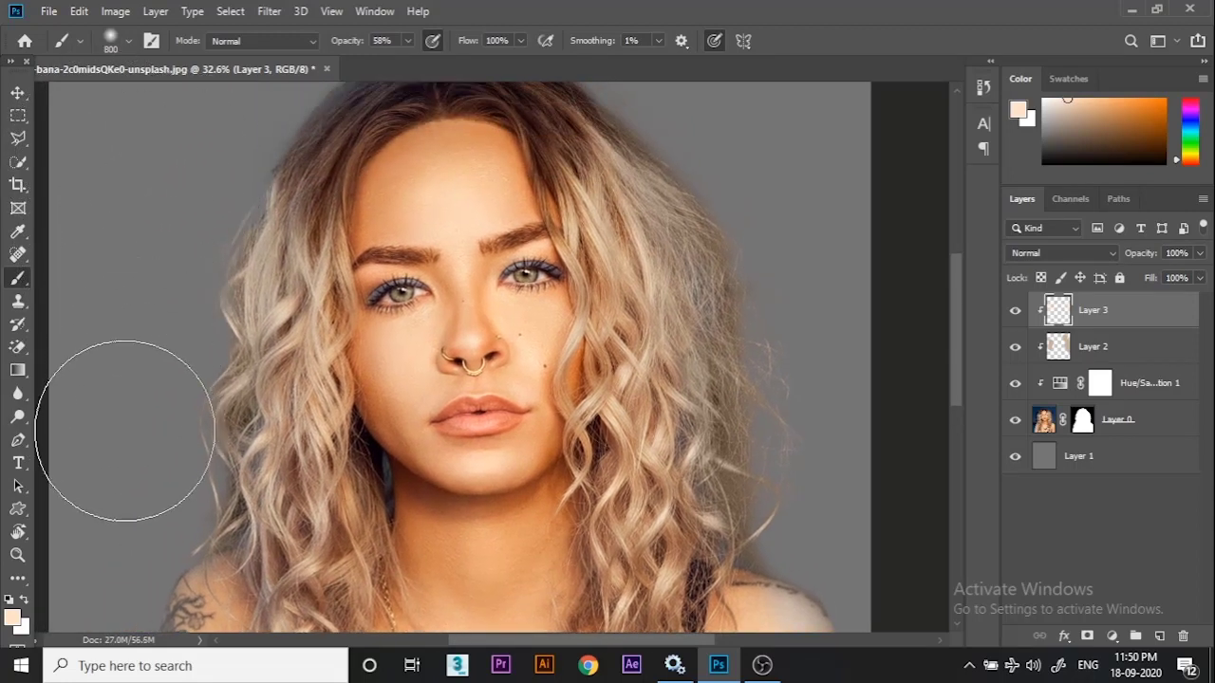
pyautogui.moveTo(205, 362); pyautogui.dragTo(169, 356)
pyautogui.moveTo(765, 235)
pyautogui.mouseDown()
pyautogui.moveTo(759, 176)
pyautogui.moveTo(721, 152)
pyautogui.mouseUp()
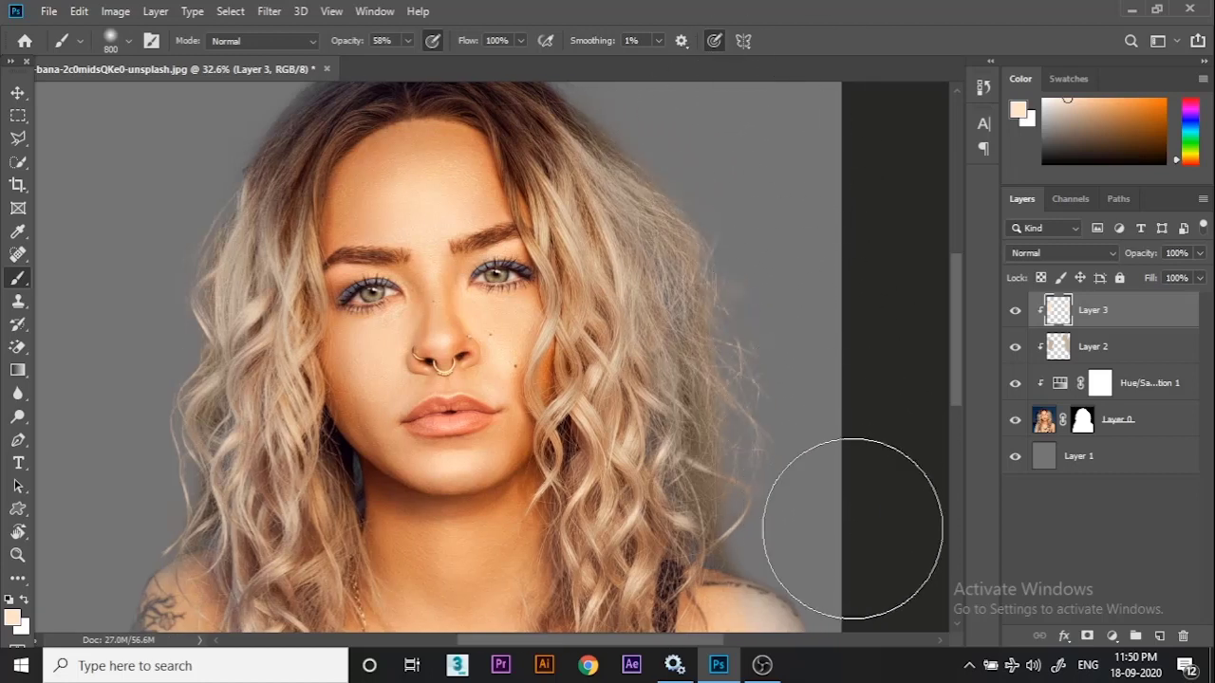
pyautogui.moveTo(871, 544); pyautogui.dragTo(822, 439)
pyautogui.click(732, 310)
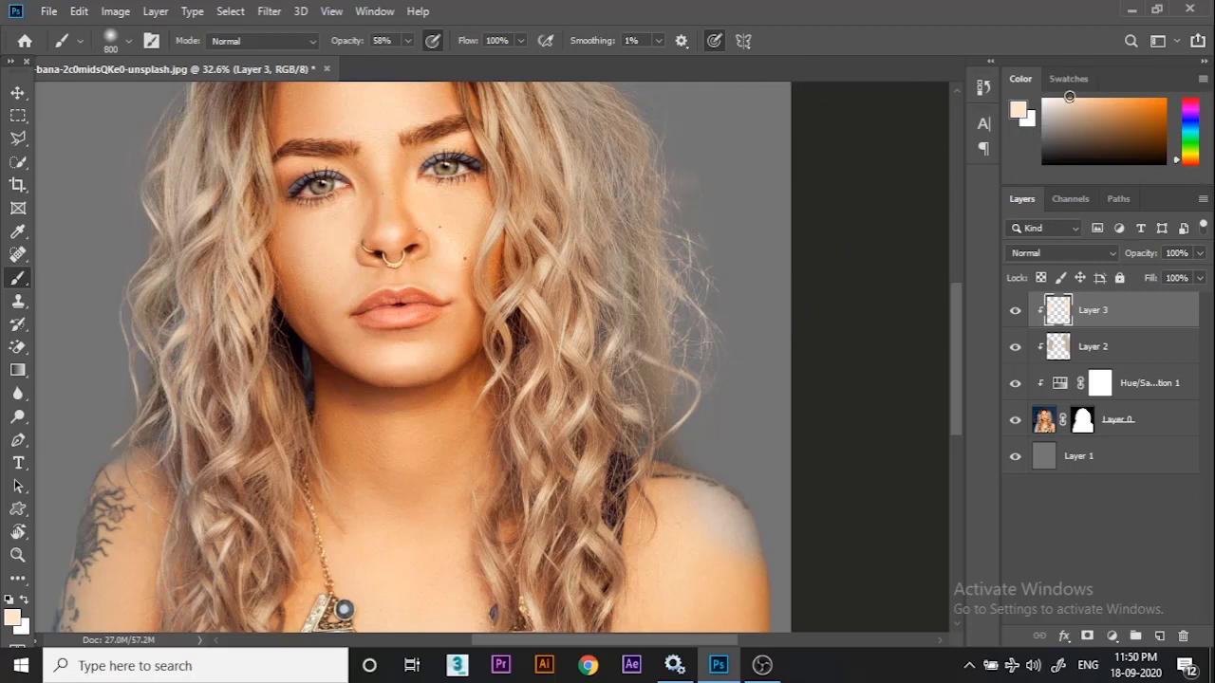
pyautogui.moveTo(672, 182); pyautogui.dragTo(705, 317)
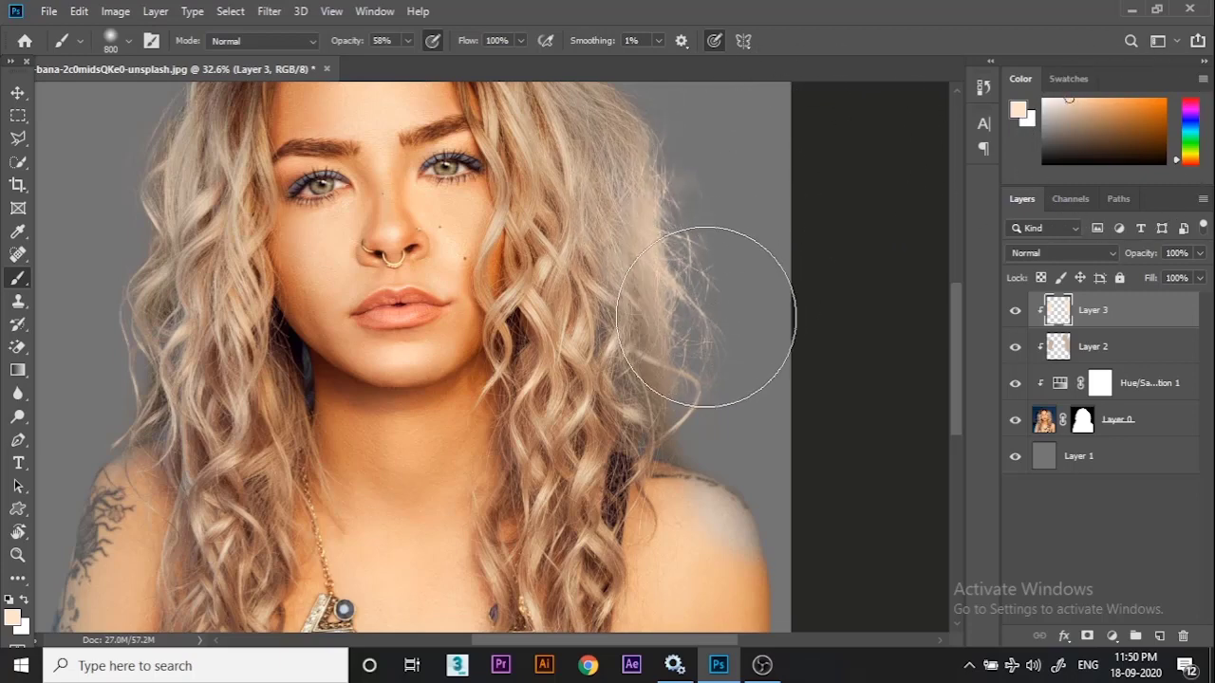
# Undo the latest peach brush strokes over the hair edge on Layer 3.
pyautogui.scroll(-2, 745, 326)
pyautogui.hotkey('ctrl', 'z')
pyautogui.hotkey('ctrl', 'z')
pyautogui.hotkey('ctrl', 'z')
pyautogui.hotkey('ctrl', 'z')
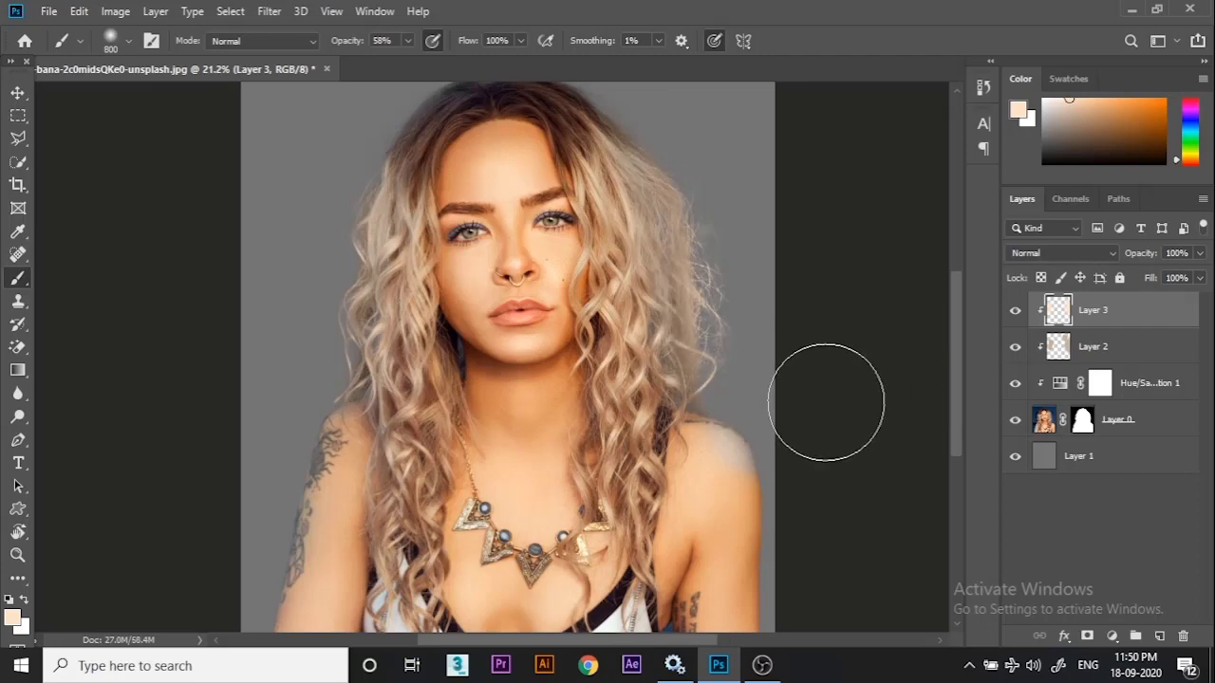
# Erase the paint spilling onto the untattooed shoulder from Layer 3 and Layer 2, using a 500 px eraser at 55% opacity.
pyautogui.scroll(3, 765, 488)
pyautogui.moveTo(710, 459); pyautogui.dragTo(618, 434)
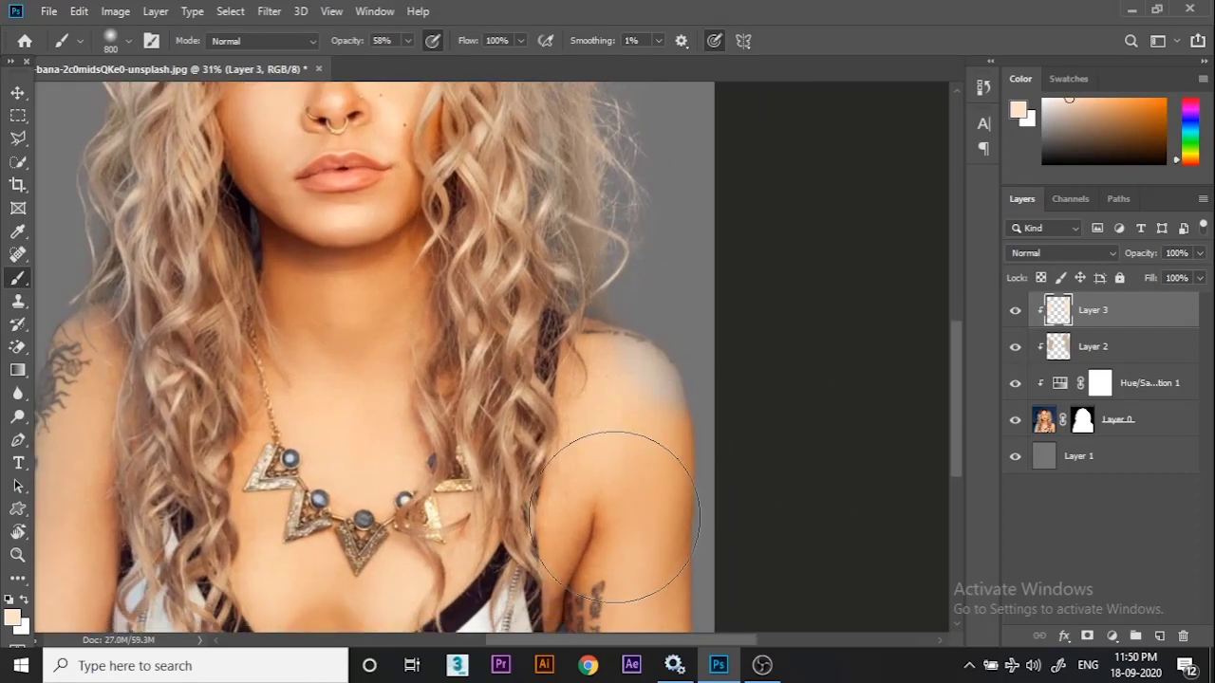
pyautogui.press('e')
pyautogui.hotkey('shift', 'e')
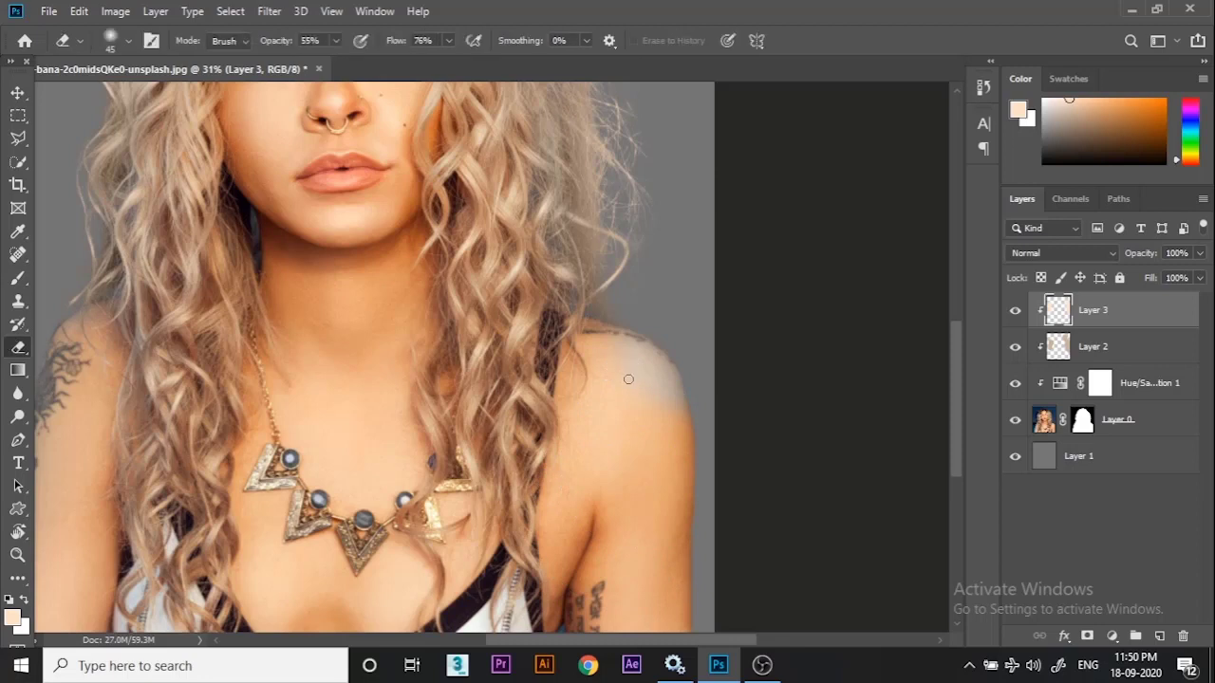
pyautogui.press(']')
pyautogui.press(']')
pyautogui.press(']')
pyautogui.press(']')
pyautogui.press(']')
pyautogui.press(']')
pyautogui.press(']')
pyautogui.press(']')
pyautogui.press(']')
pyautogui.press(']')
pyautogui.press(']')
pyautogui.press(']')
pyautogui.click(1110, 348)
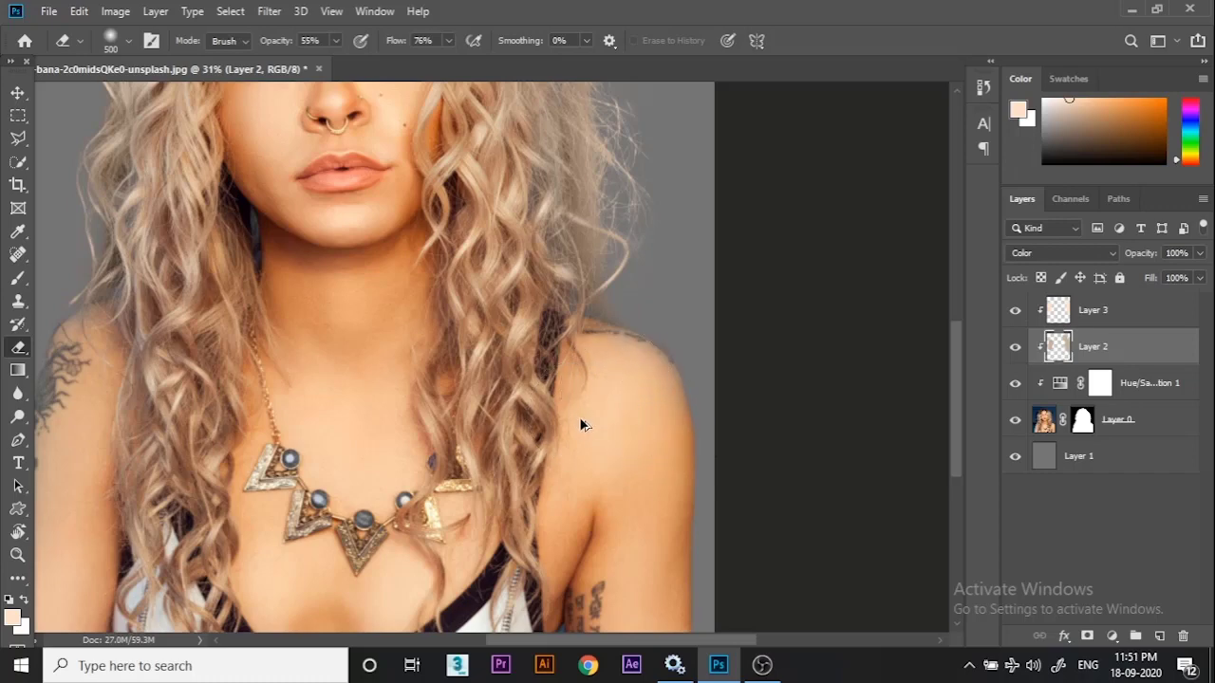
pyautogui.scroll(-3, 583, 421)
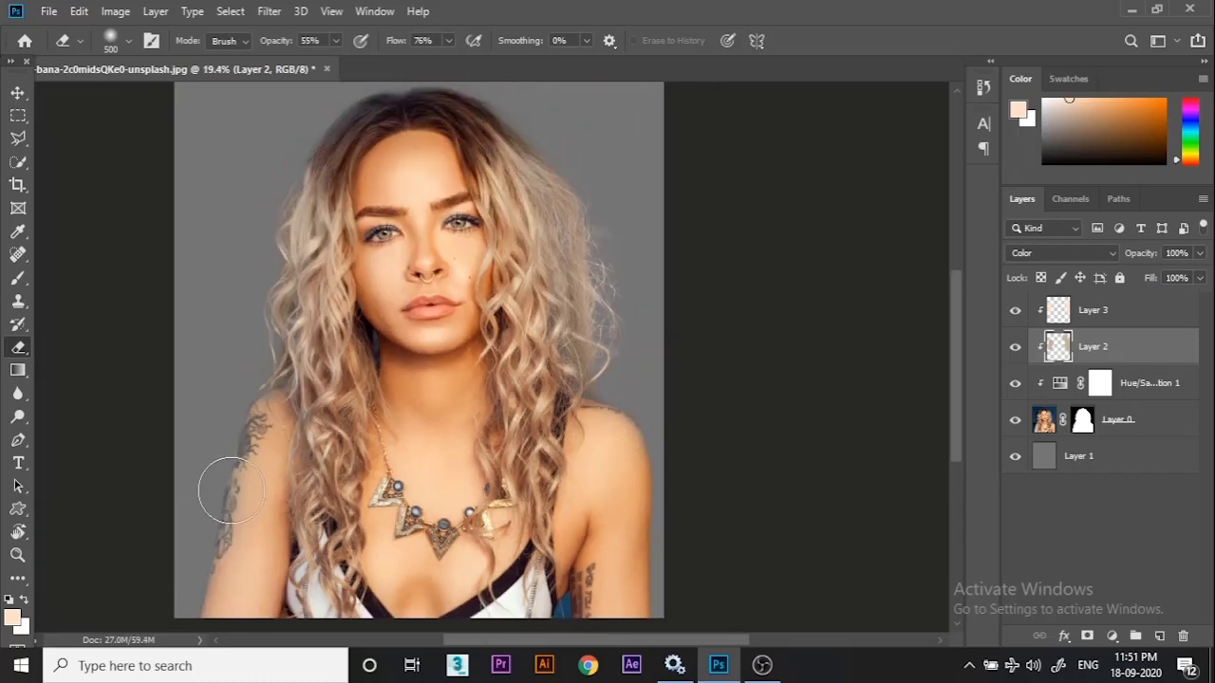
pyautogui.scroll(-1, 297, 471)
# Preview other blend modes on Layer 3, including Lighten, and return it to Normal.
pyautogui.scroll(4, 507, 415)
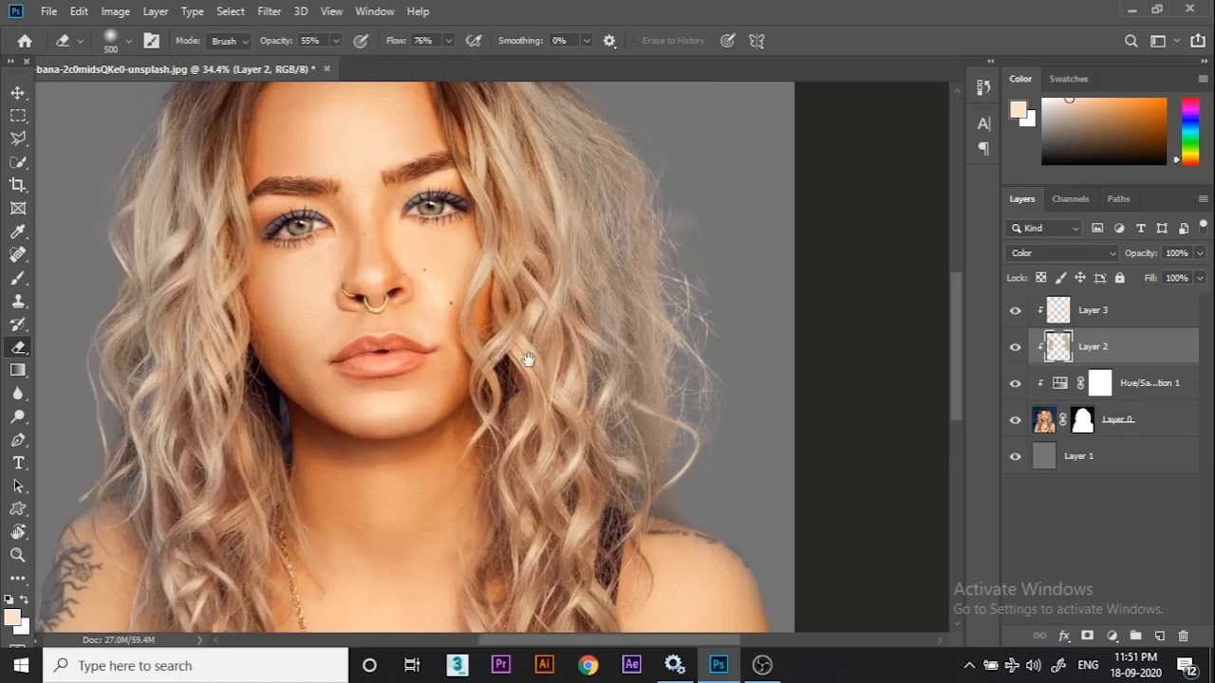
pyautogui.scroll(-1, 523, 352)
pyautogui.scroll(2, 523, 352)
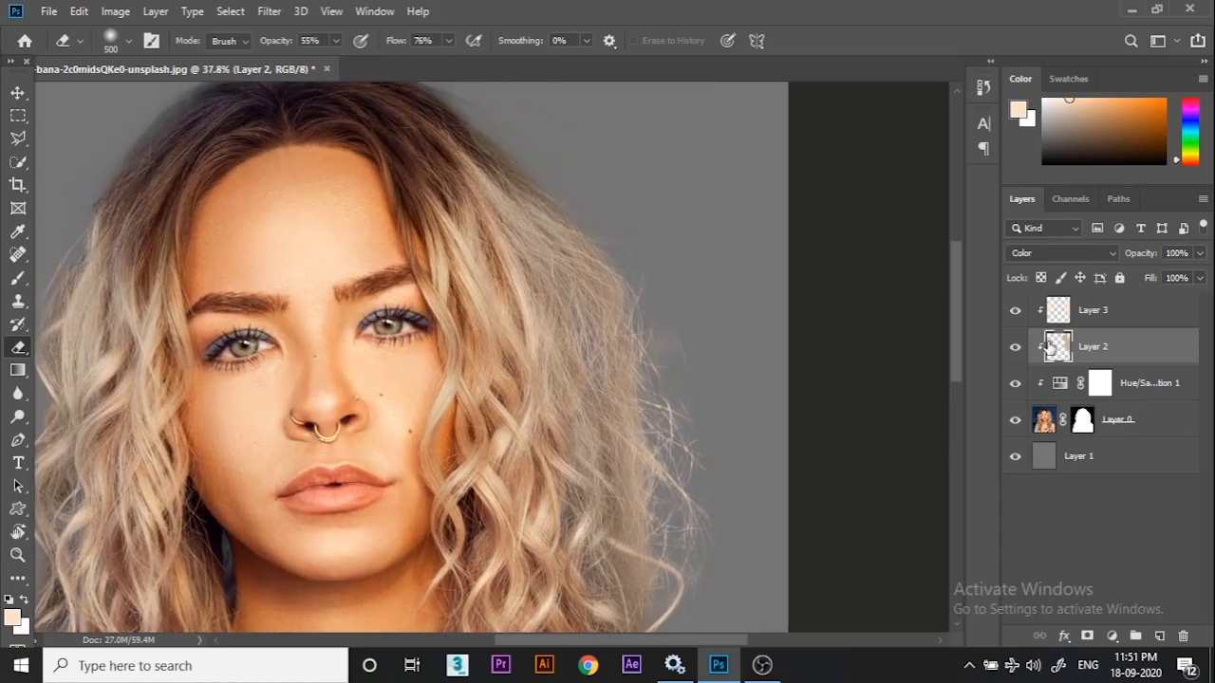
pyautogui.click(1096, 312)
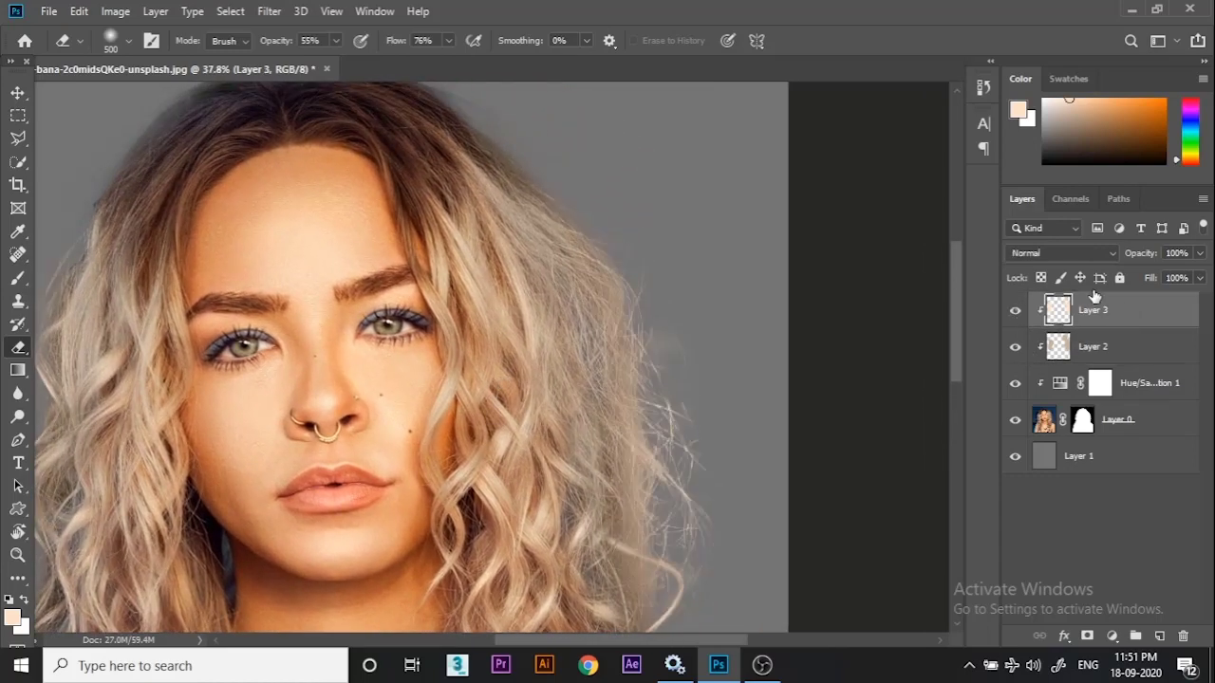
pyautogui.click(1061, 253)
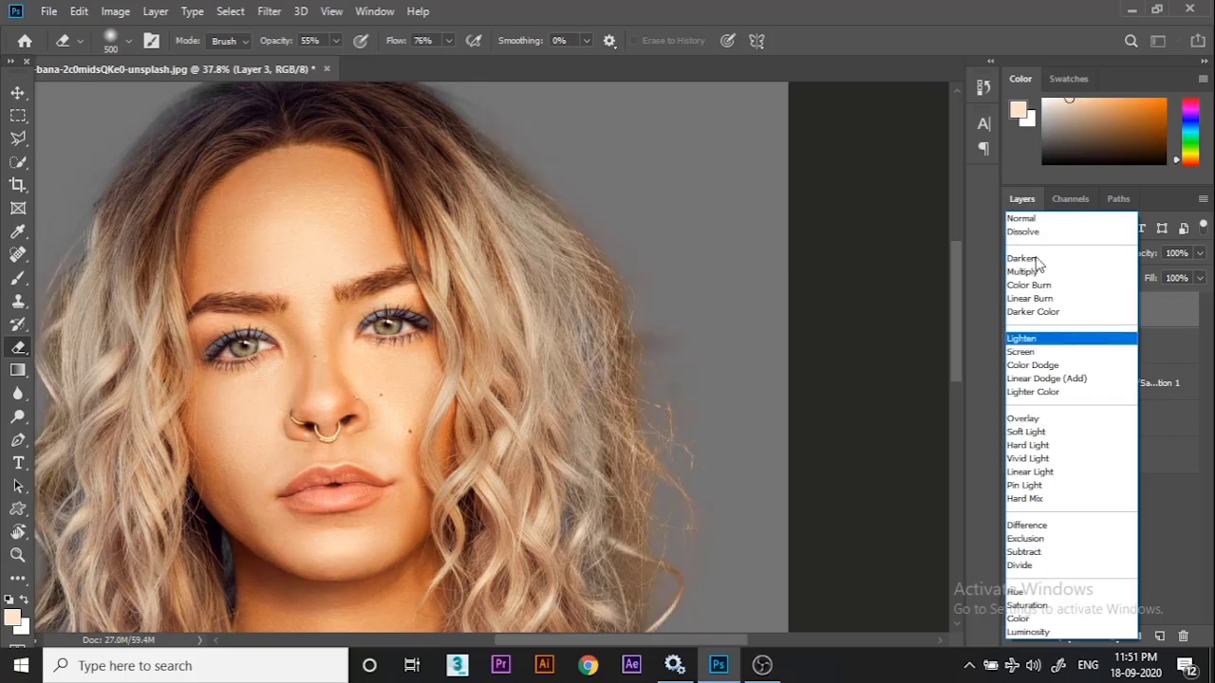
pyautogui.click(1033, 218)
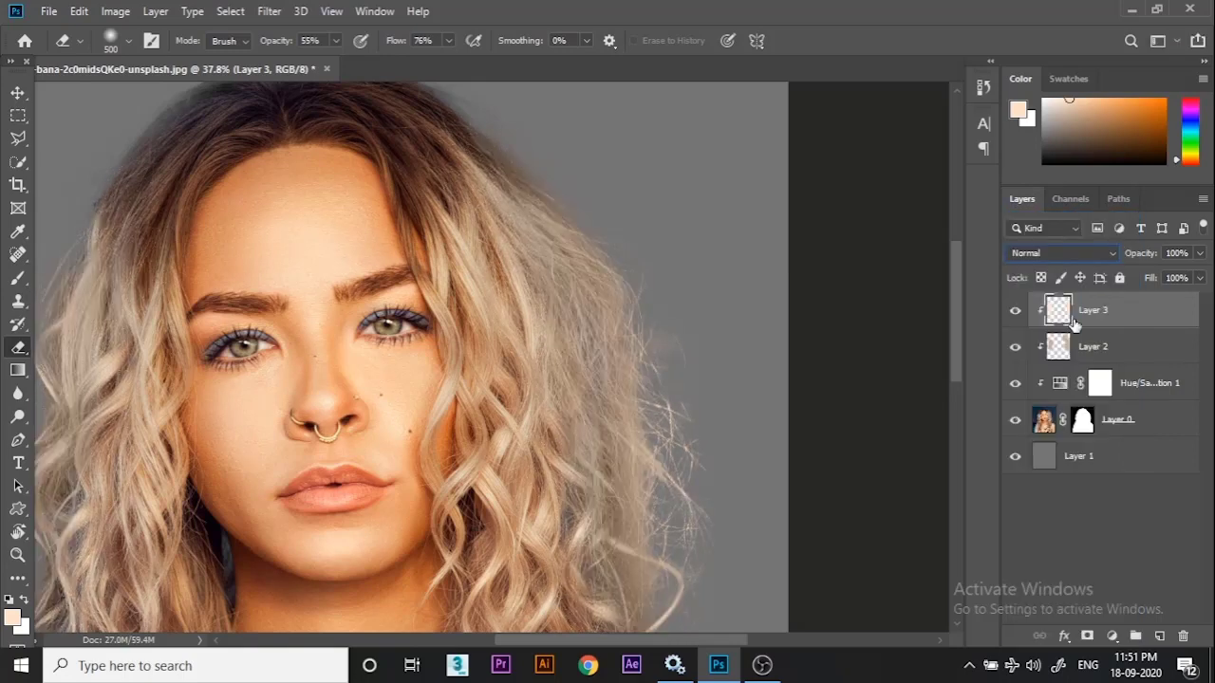
# Adjust the tone of Layer 3's peach paint with Levels, using the shadow and midtone input values.
pyautogui.hotkey('ctrl', 'l')
pyautogui.moveTo(722, 94); pyautogui.dragTo(995, 91)
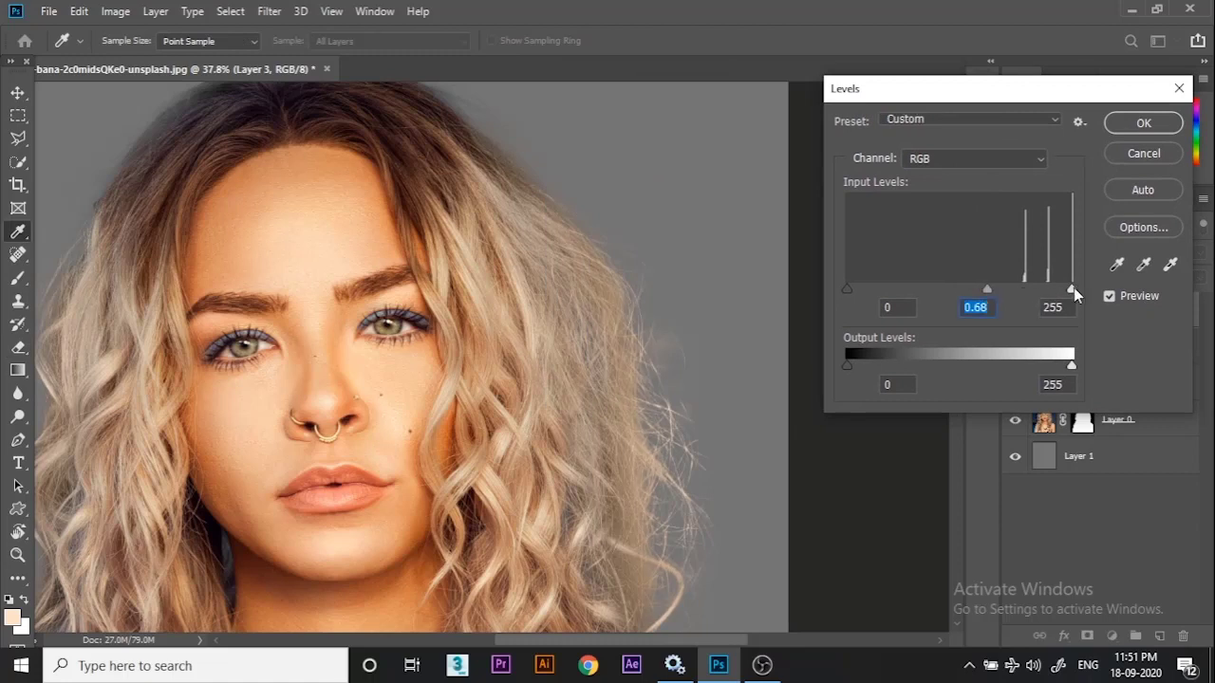
pyautogui.moveTo(1073, 287)
pyautogui.mouseDown()
pyautogui.moveTo(1046, 288)
pyautogui.moveTo(1077, 287)
pyautogui.mouseUp()
pyautogui.moveTo(996, 287); pyautogui.dragTo(992, 287)
pyautogui.click(880, 289)
pyautogui.moveTo(989, 288); pyautogui.dragTo(979, 288)
pyautogui.moveTo(888, 288); pyautogui.dragTo(984, 286)
pyautogui.click(1143, 122)
pyautogui.press('e')
pyautogui.scroll(-5, 552, 304)
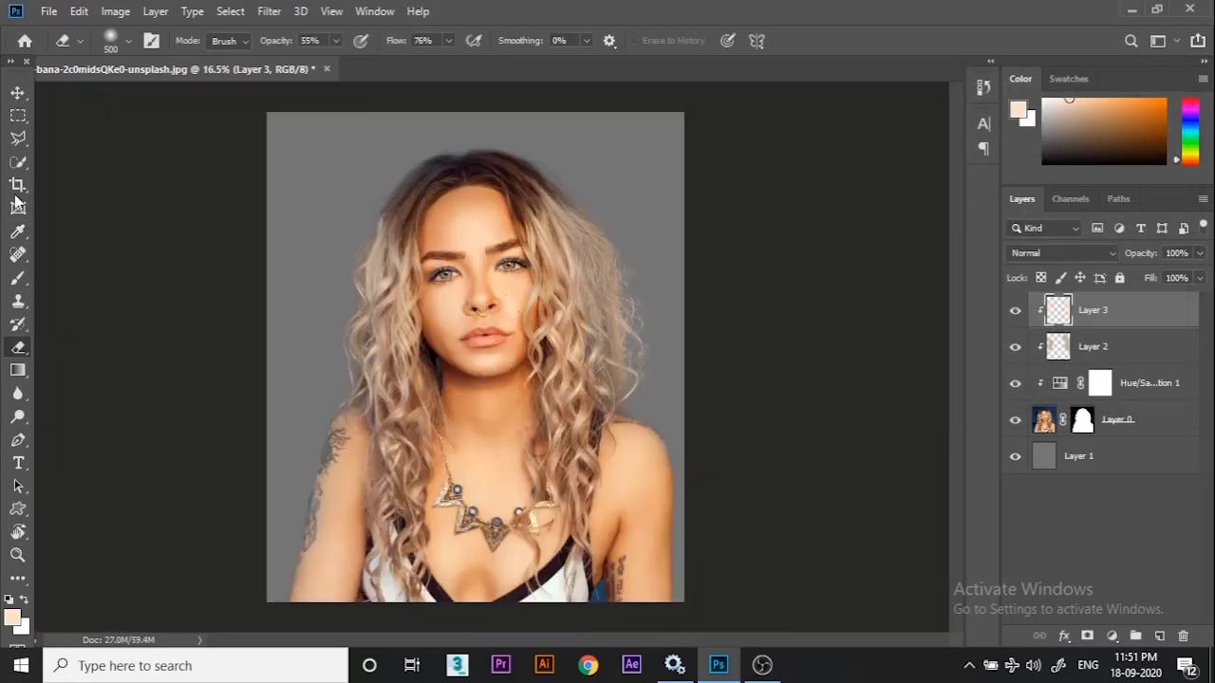
# Examine the flyaway strands along the hair edge on the untattooed-shoulder side up close.
pyautogui.press('v')
pyautogui.scroll(3, 326, 218)
pyautogui.scroll(-2, 441, 347)
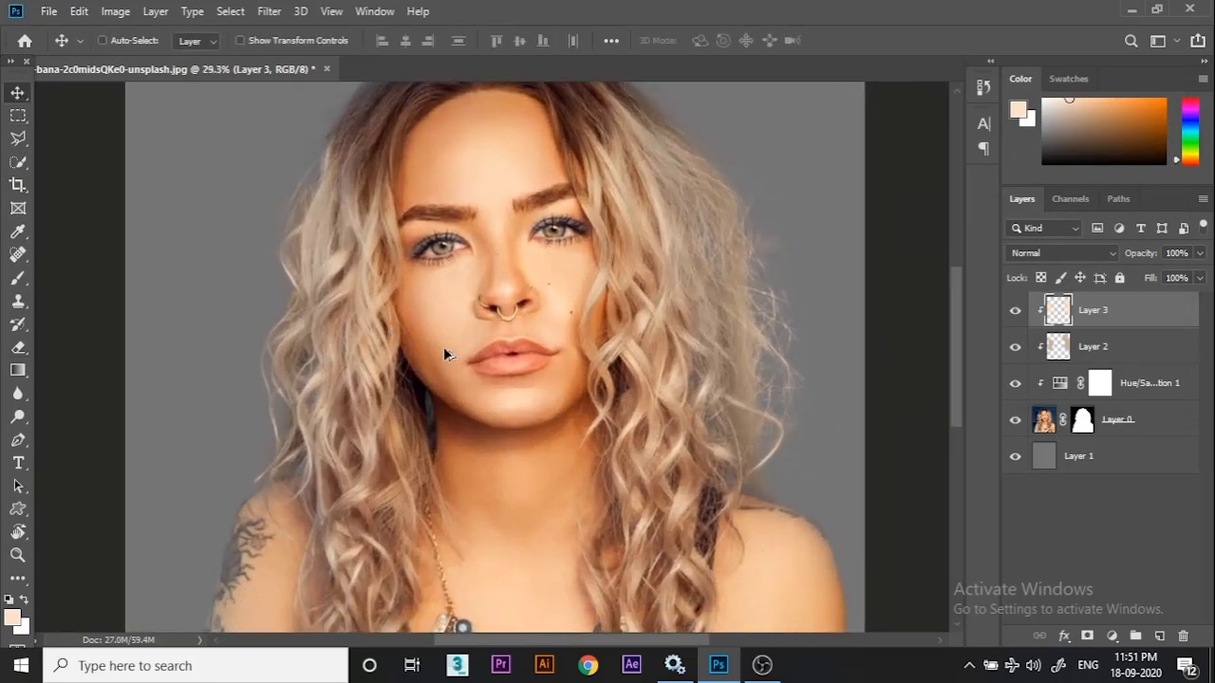
pyautogui.scroll(4, 669, 337)
pyautogui.scroll(3, 663, 328)
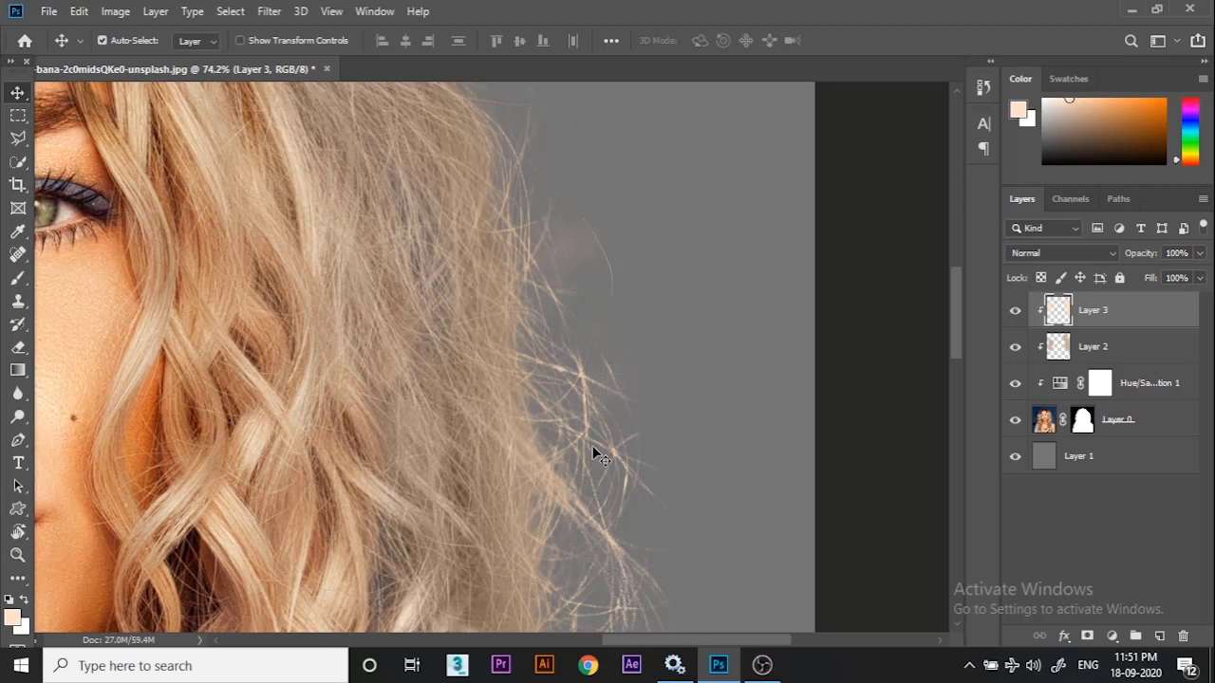
pyautogui.press('XF86MonBrightnessUp')
pyautogui.press('XF86MonBrightnessUp')
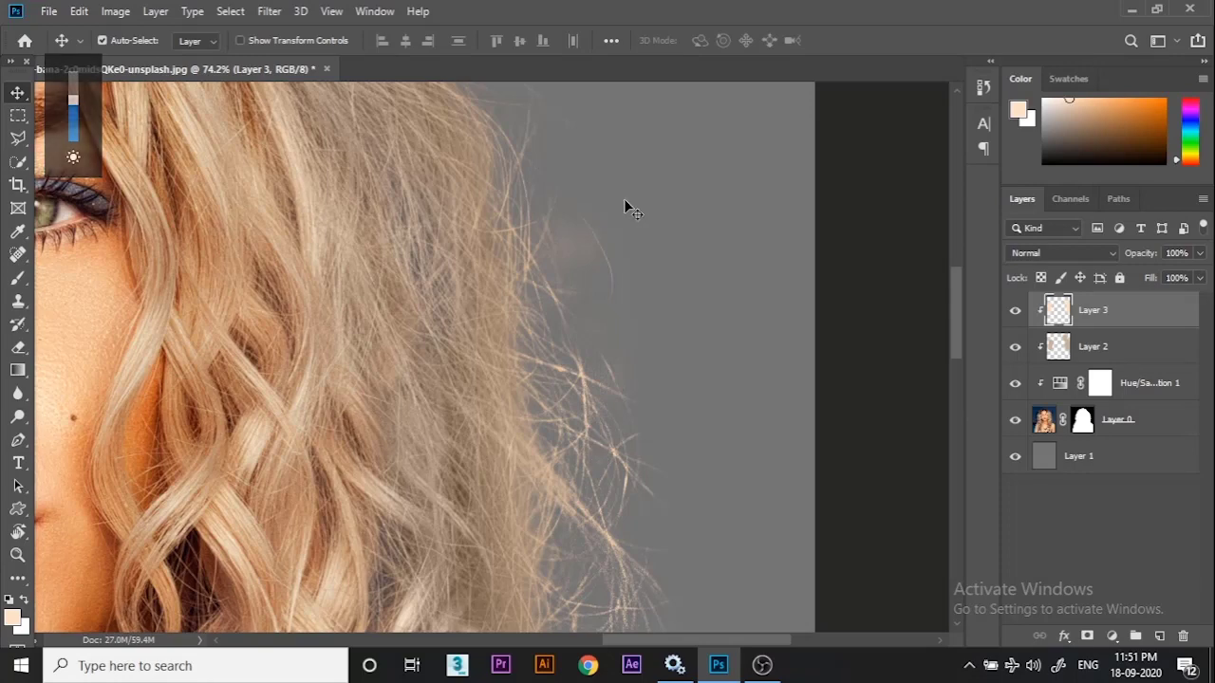
pyautogui.scroll(-2, 721, 407)
pyautogui.click(307, 679)
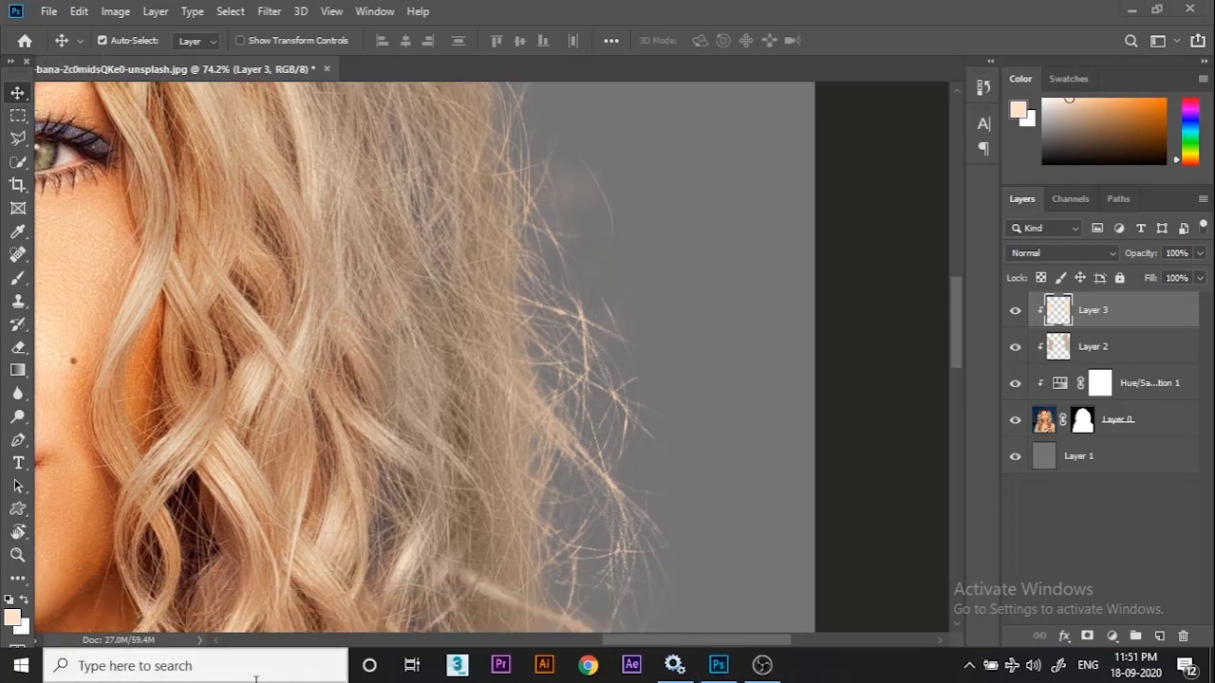
pyautogui.write('huion')
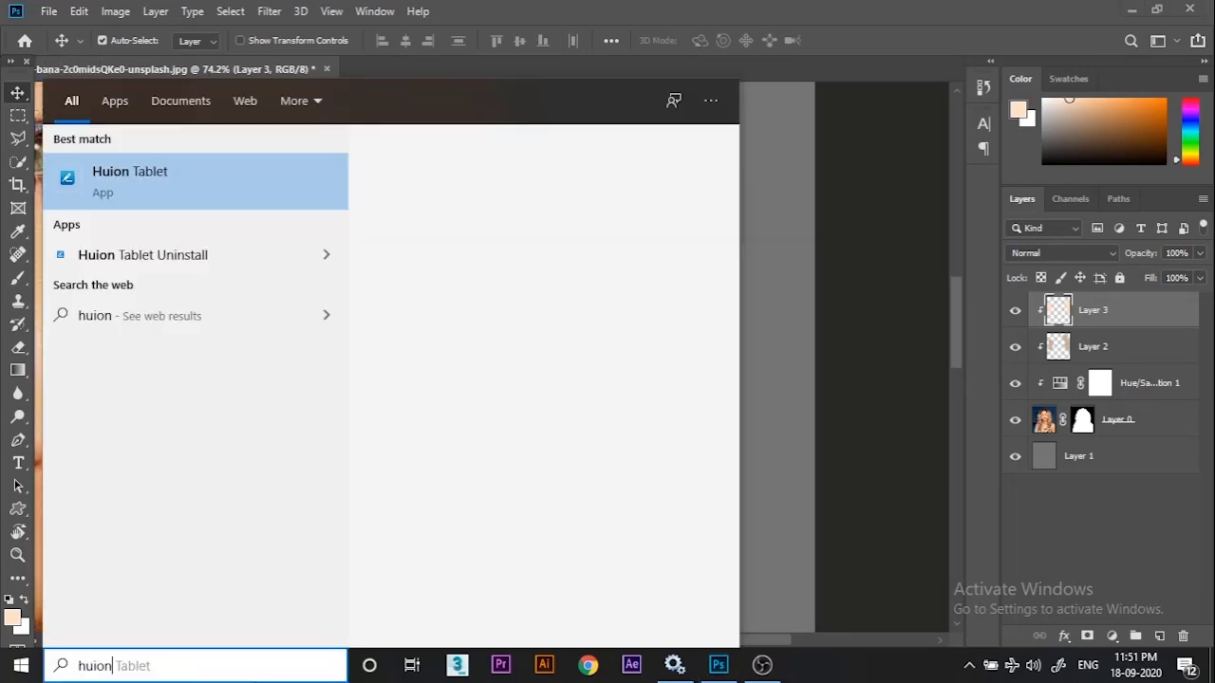
pyautogui.press('Escape')
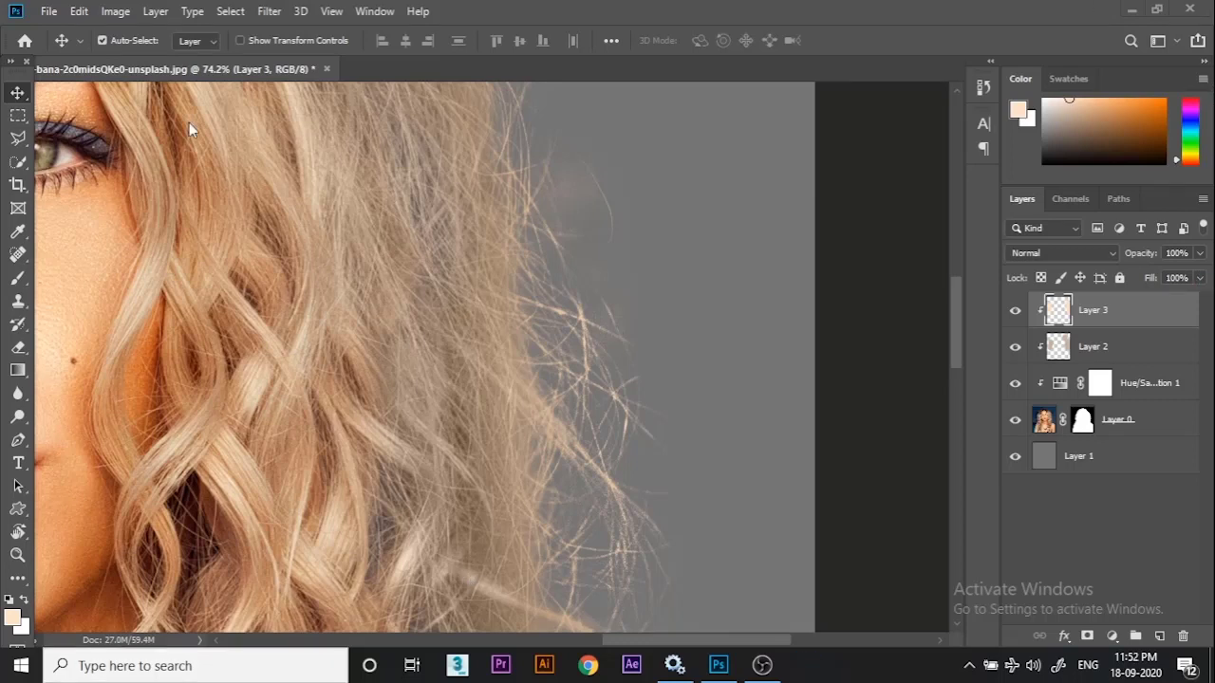
pyautogui.click(18, 95)
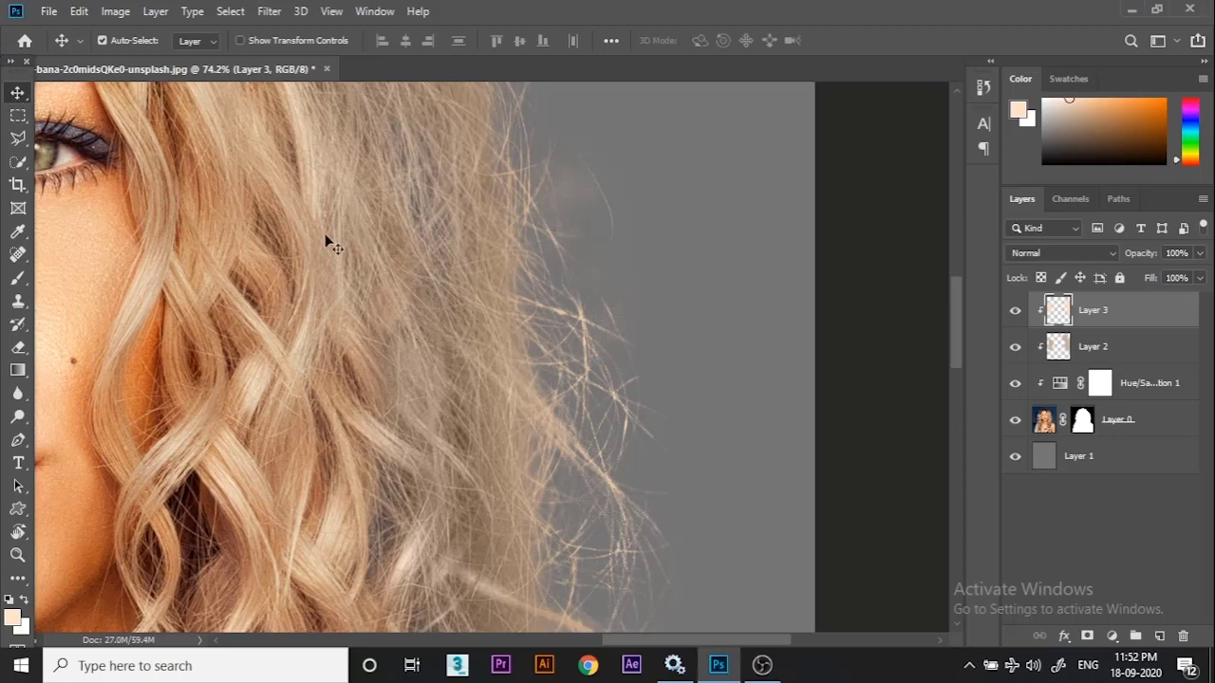
pyautogui.scroll(-5, 340, 256)
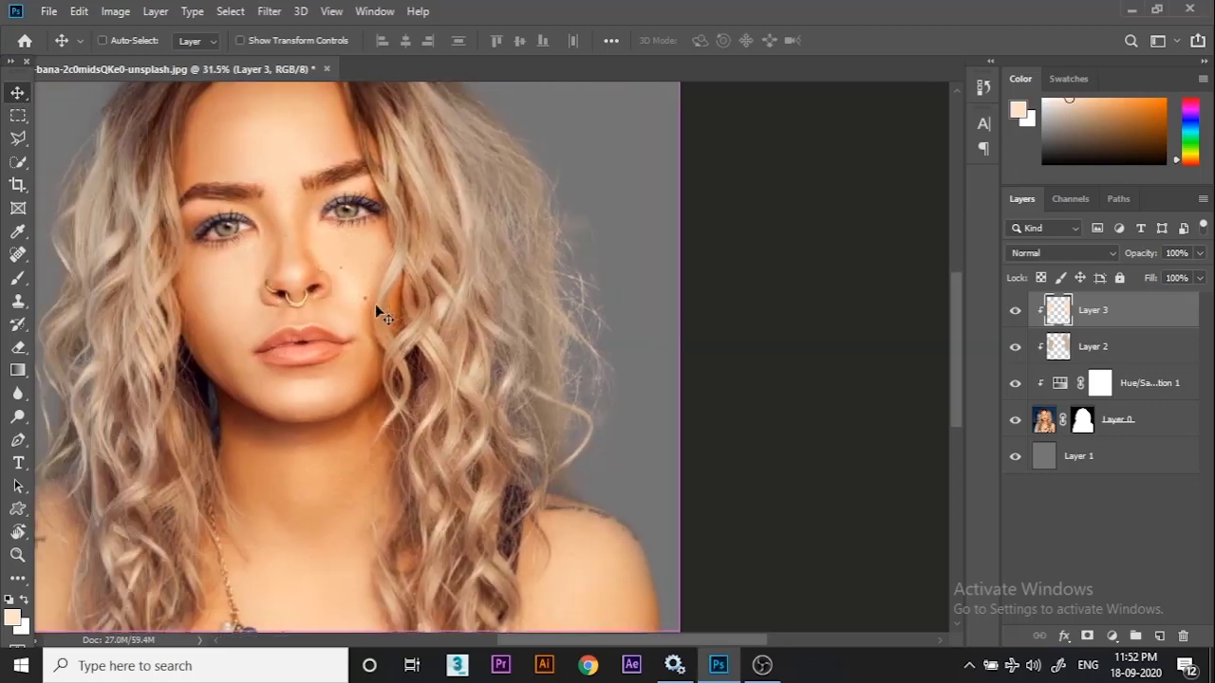
pyautogui.scroll(-4, 462, 384)
pyautogui.scroll(4, 462, 385)
pyautogui.scroll(-1, 464, 386)
pyautogui.scroll(1, 463, 385)
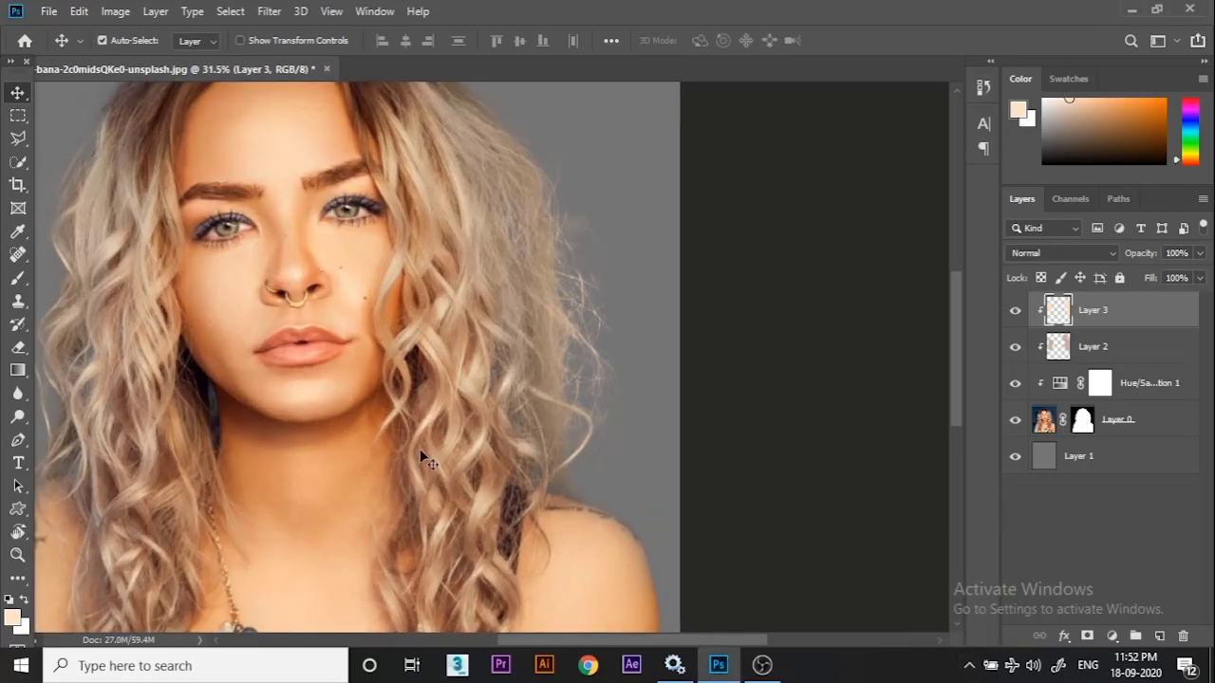
pyautogui.scroll(5, 399, 448)
pyautogui.moveTo(536, 159); pyautogui.dragTo(641, 448)
# Group Layer 0, the Hue/Saturation adjustment, Layer 2 and Layer 3, leaving out the grey Layer 1.
pyautogui.click(1091, 461)
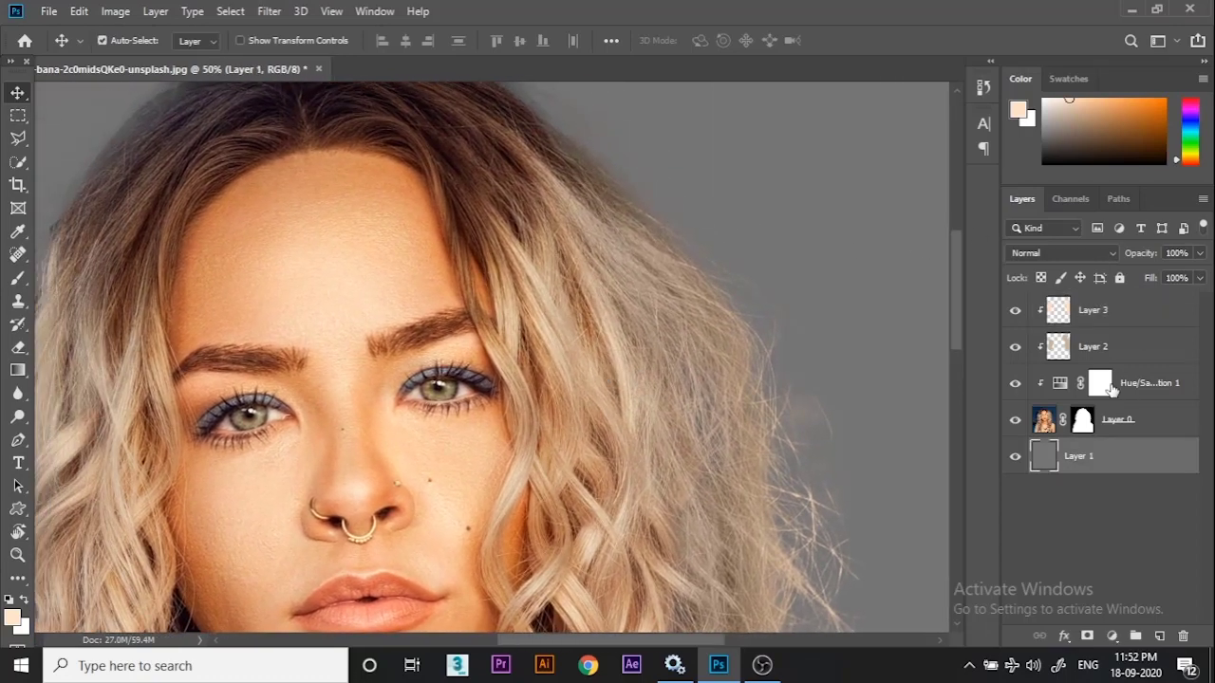
pyautogui.click(1124, 421)
pyautogui.keyDown('shift'); pyautogui.click(1105, 318); pyautogui.keyUp('shift')
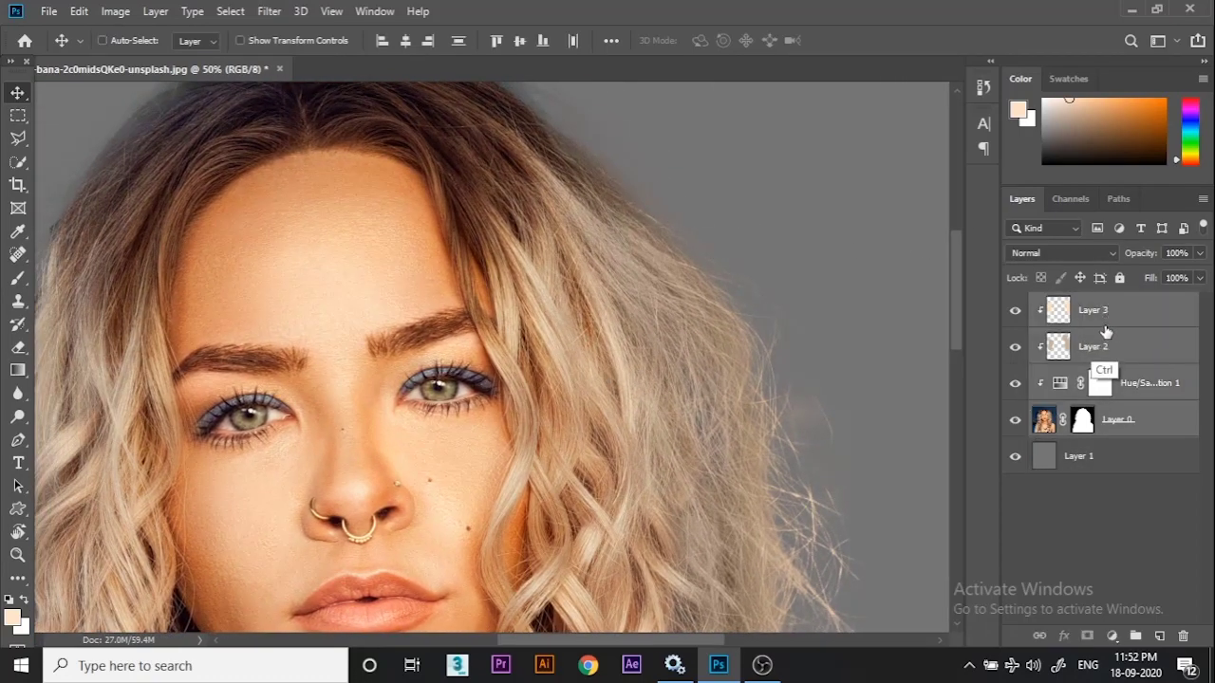
pyautogui.hotkey('ctrl', 'g')
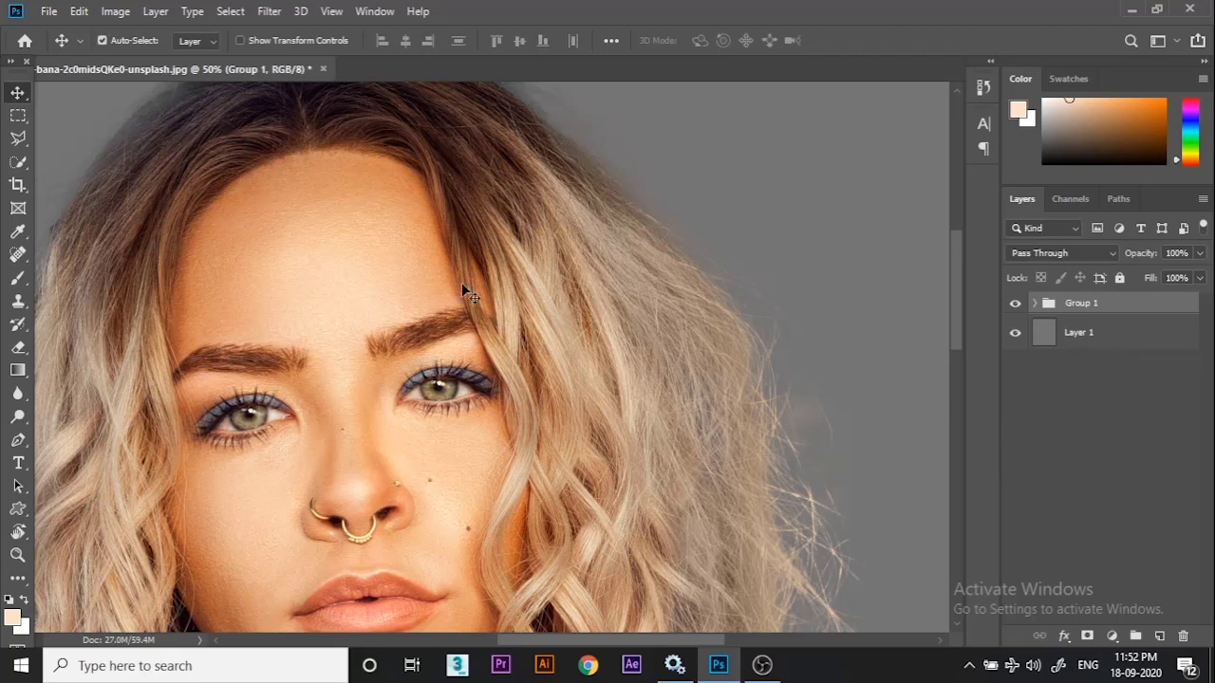
# Scale the neon-sign background on Layer 4 to 85.54% and shift it so leaves and part of the lettering flank the woman.
pyautogui.scroll(-5, 461, 284)
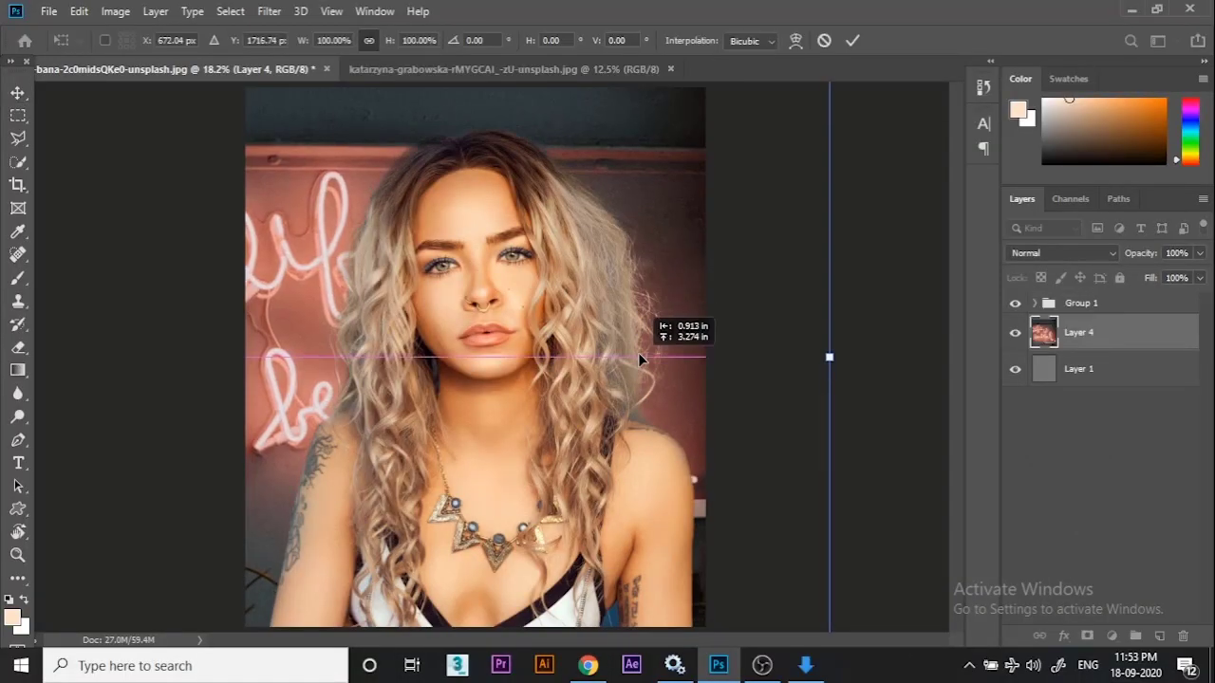
pyautogui.moveTo(639, 354); pyautogui.dragTo(691, 358)
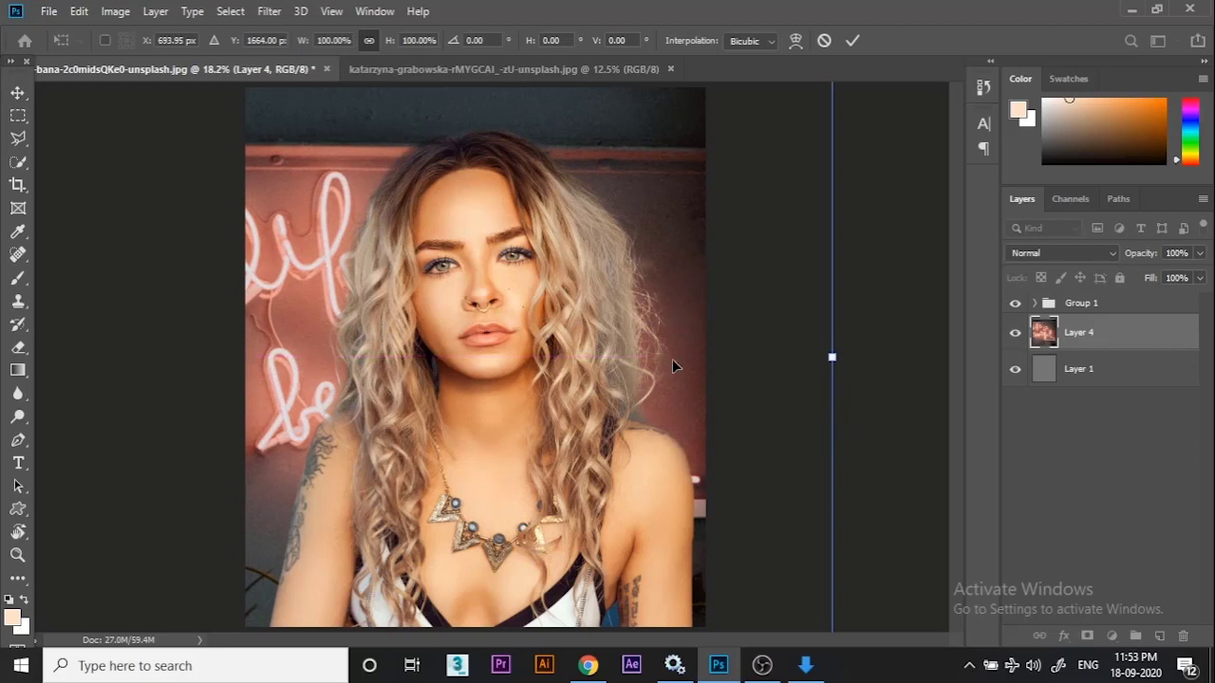
pyautogui.hotkey('ctrl', '-')
pyautogui.hotkey('ctrl', '-')
pyautogui.moveTo(723, 148); pyautogui.dragTo(674, 171)
pyautogui.moveTo(371, 574); pyautogui.dragTo(396, 548)
pyautogui.moveTo(394, 439); pyautogui.dragTo(495, 440)
pyautogui.click(853, 40)
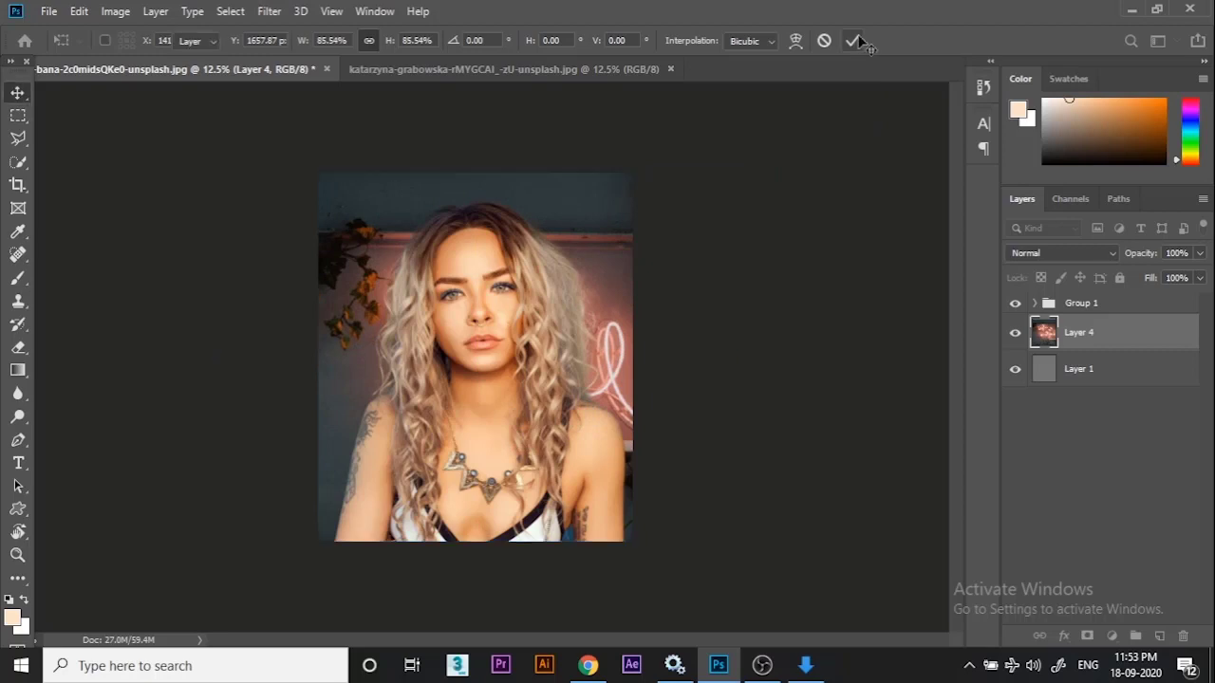
pyautogui.scroll(1, 545, 324)
pyautogui.hotkey('ctrl', 'u')
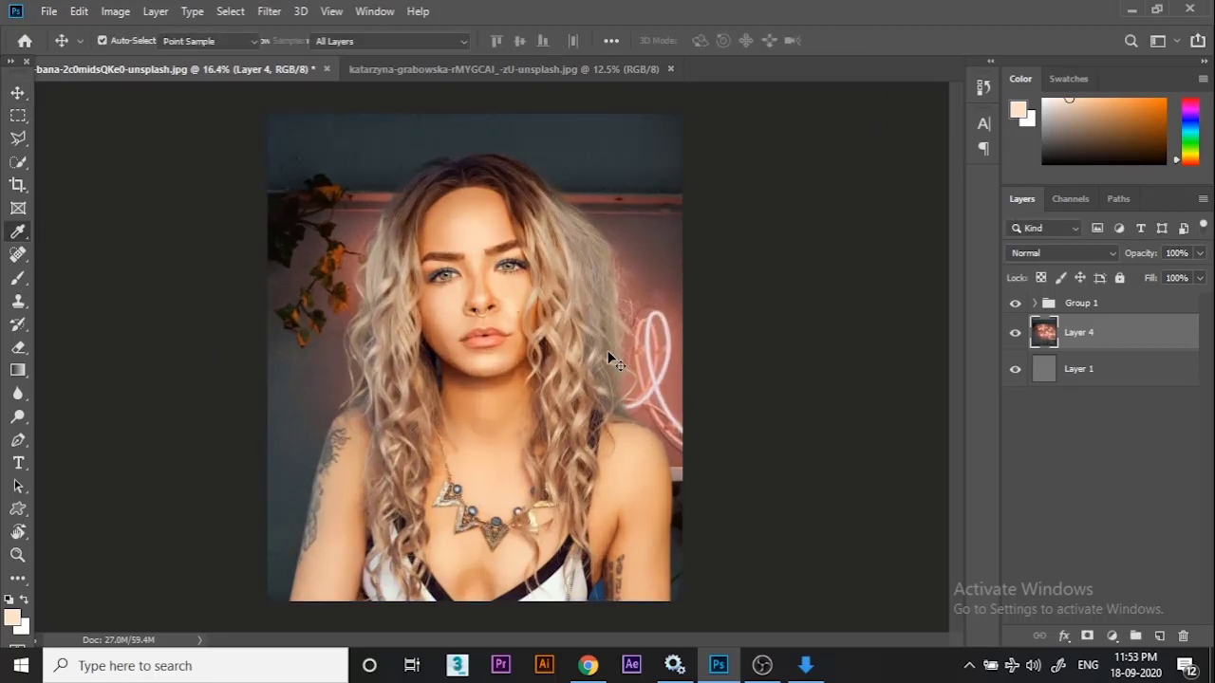
pyautogui.moveTo(825, 256); pyautogui.dragTo(840, 262)
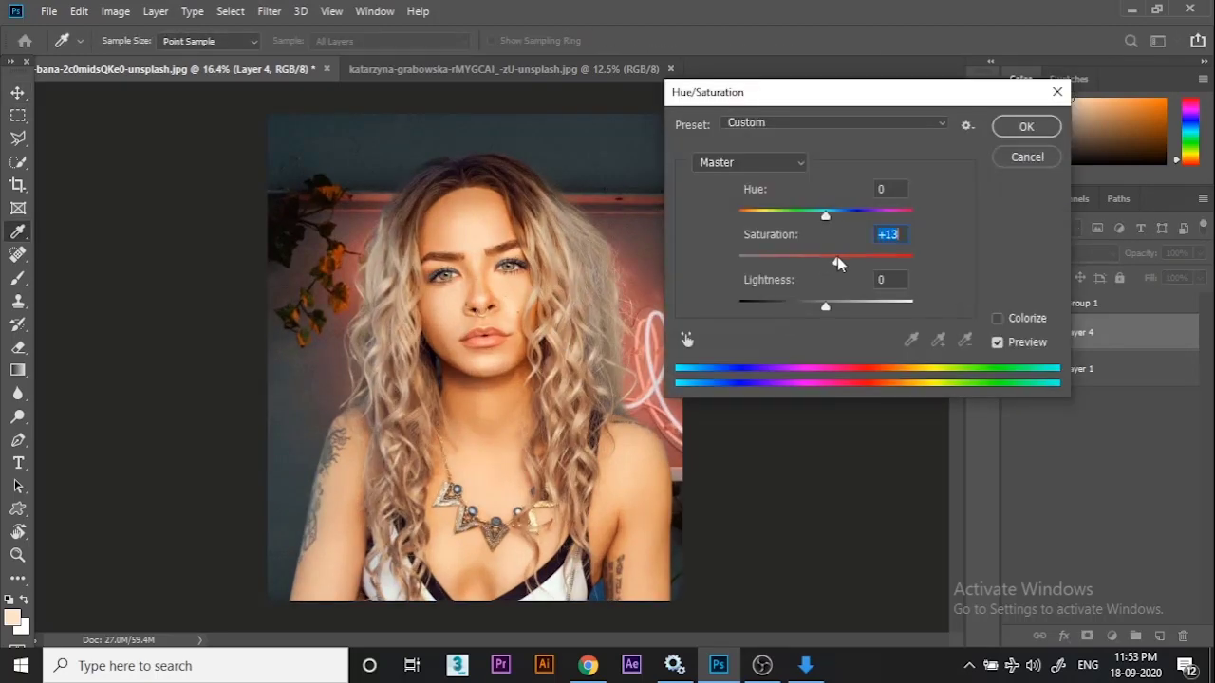
pyautogui.moveTo(822, 309)
pyautogui.mouseDown()
pyautogui.moveTo(809, 304)
pyautogui.moveTo(822, 302)
pyautogui.mouseUp()
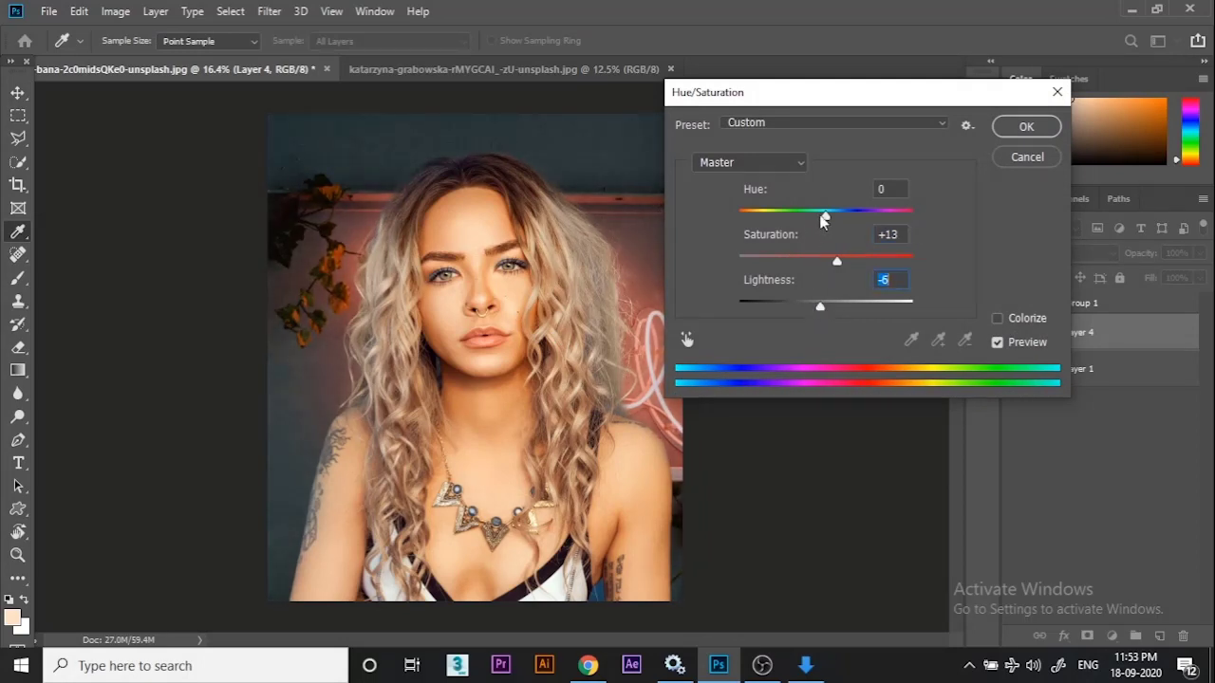
pyautogui.moveTo(824, 214)
pyautogui.mouseDown()
pyautogui.moveTo(842, 212)
pyautogui.moveTo(793, 219)
pyautogui.moveTo(830, 214)
pyautogui.mouseUp()
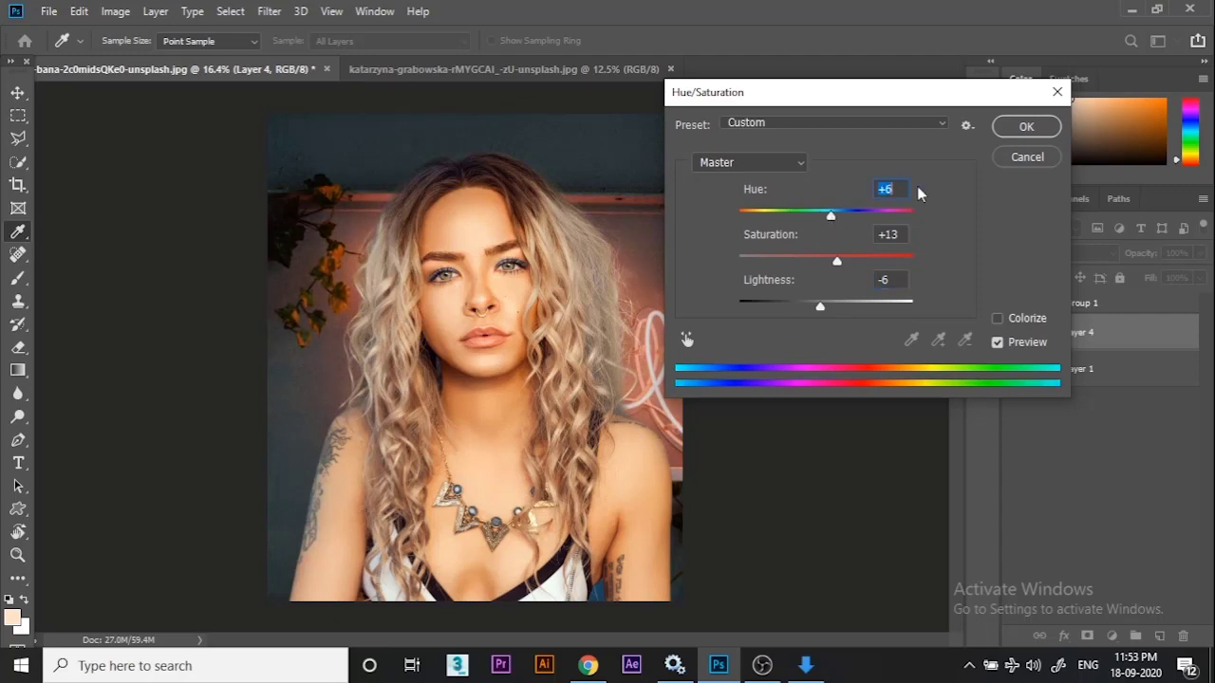
pyautogui.click(1019, 159)
# Replace the Layer 4 background with the red neon-lettering image, scaled to 130.95% and roughly centred behind the woman.
pyautogui.press('Delete')
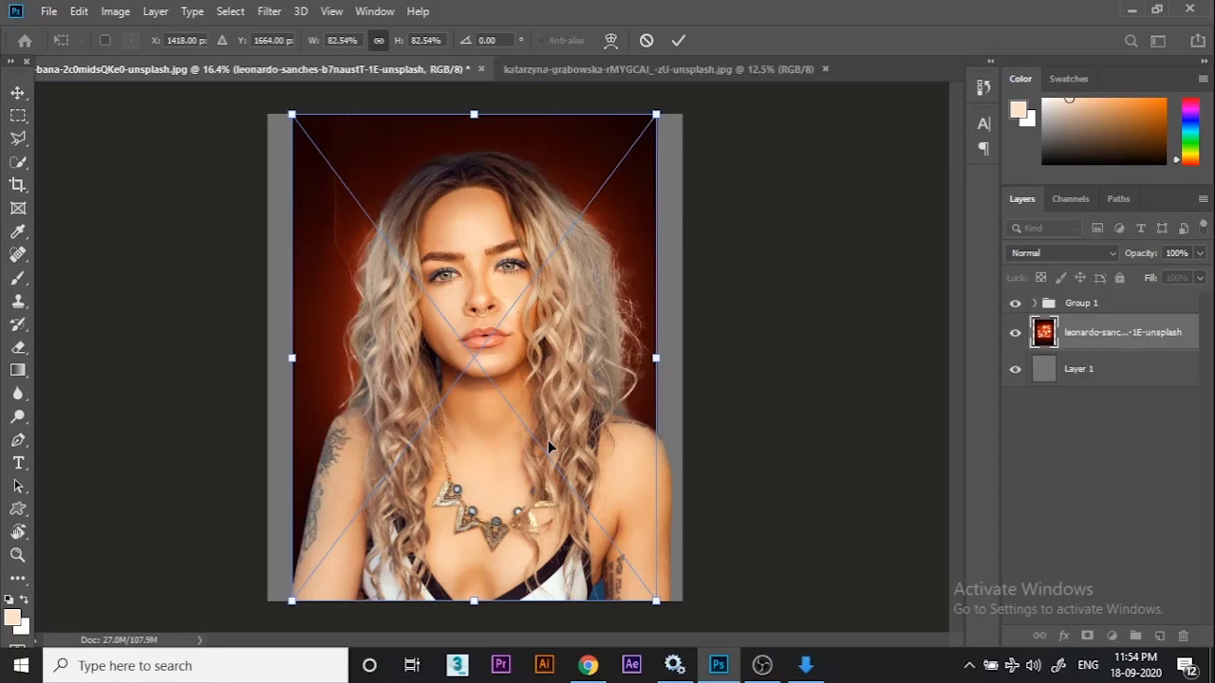
pyautogui.moveTo(663, 364); pyautogui.dragTo(921, 352)
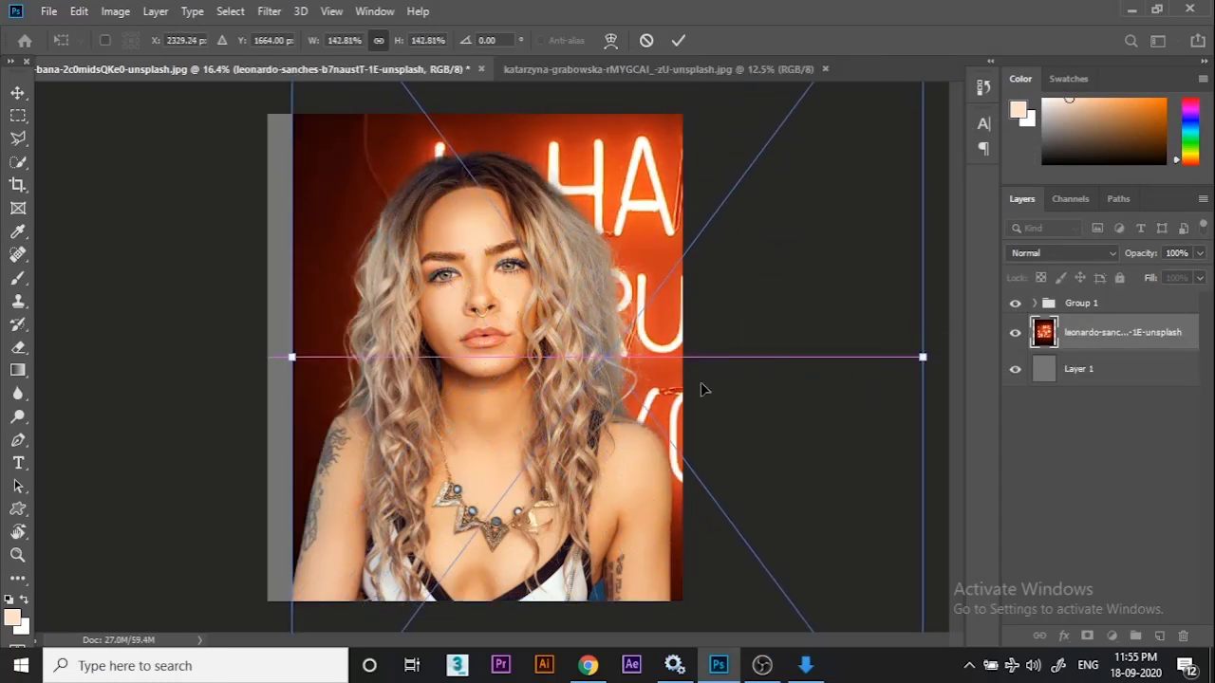
pyautogui.moveTo(699, 388); pyautogui.dragTo(569, 385)
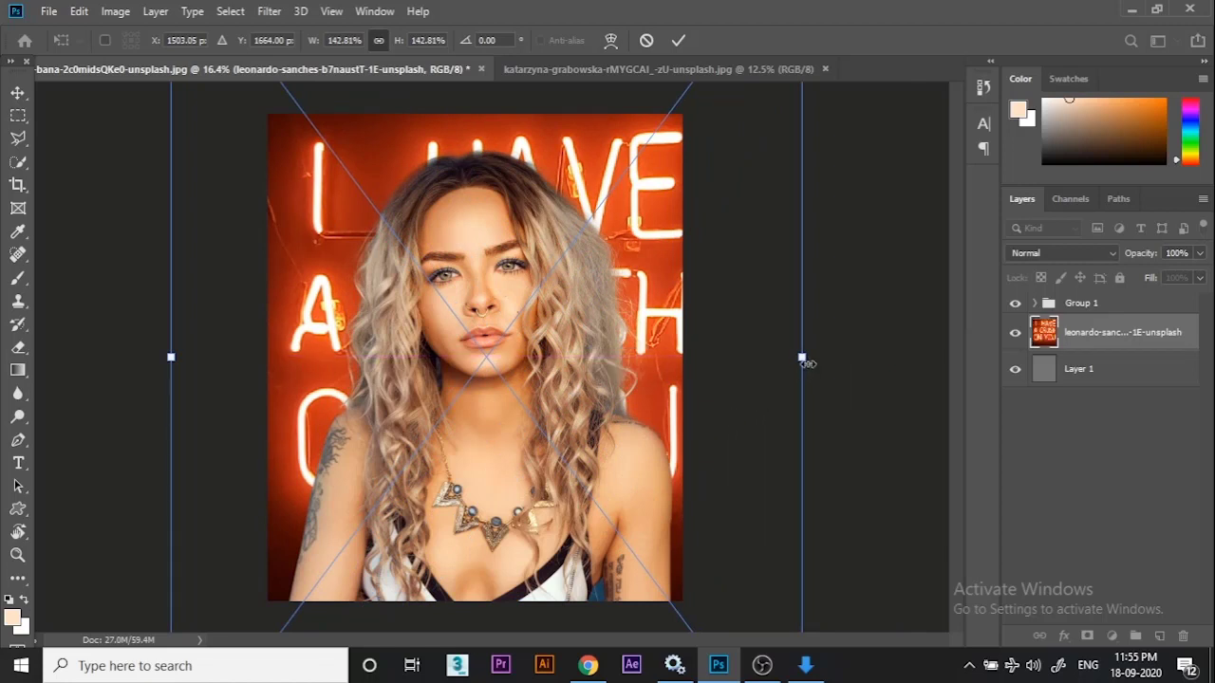
pyautogui.moveTo(802, 357); pyautogui.dragTo(748, 361)
pyautogui.moveTo(586, 388); pyautogui.dragTo(588, 394)
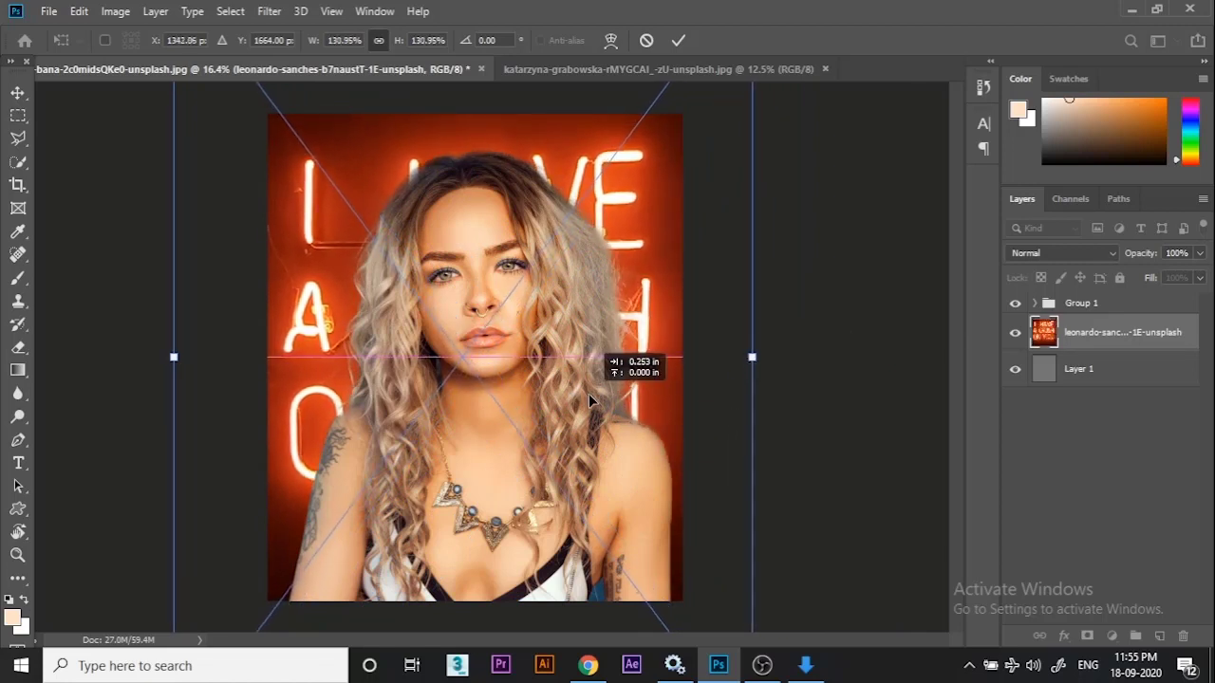
pyautogui.click(680, 42)
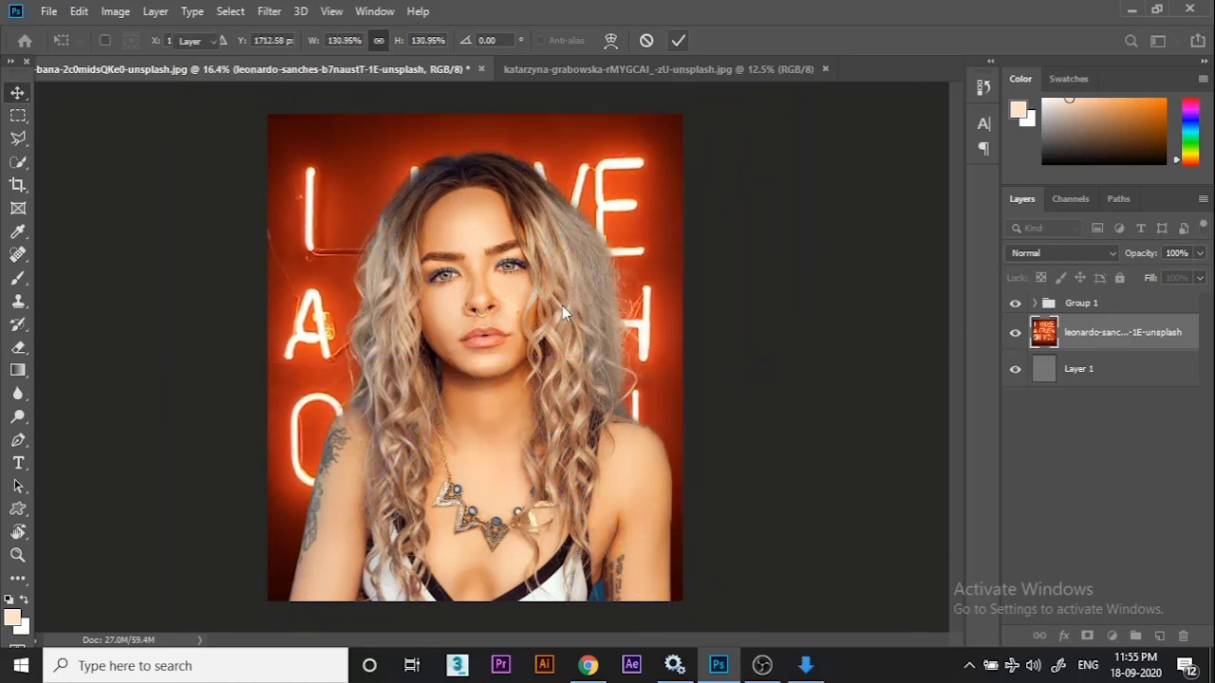
# Duplicate Group 1 and hide the original group.
pyautogui.click(1103, 305)
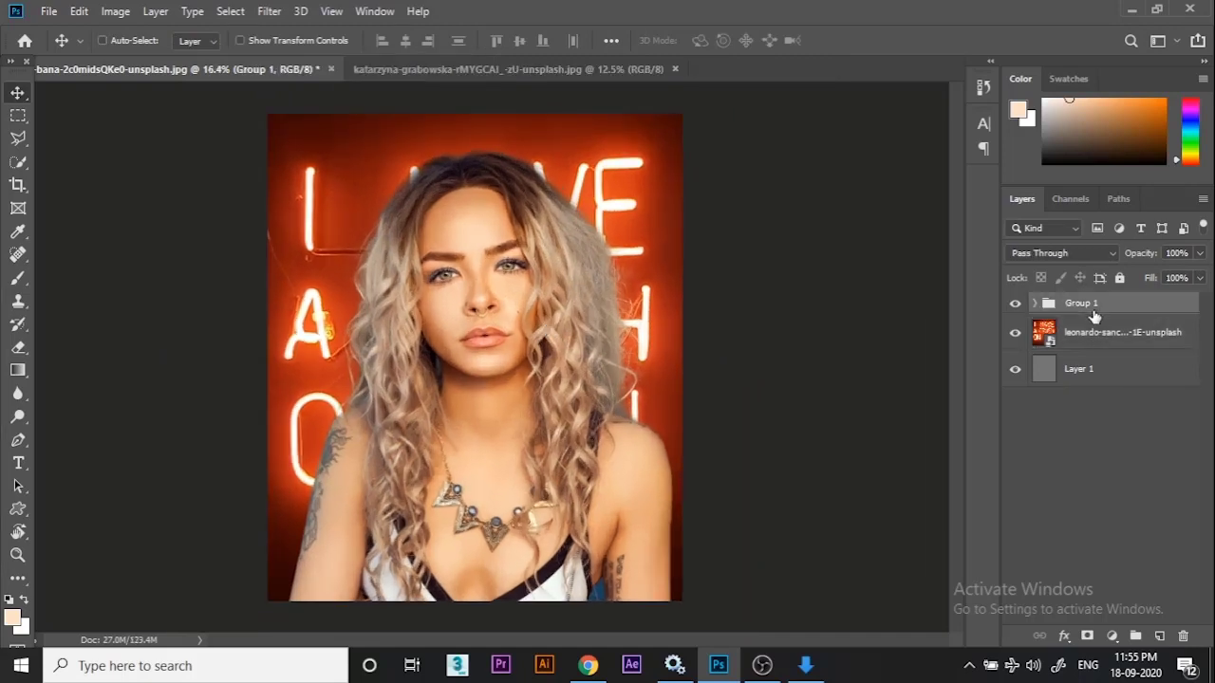
pyautogui.hotkey('ctrl', 'j')
pyautogui.click(1015, 326)
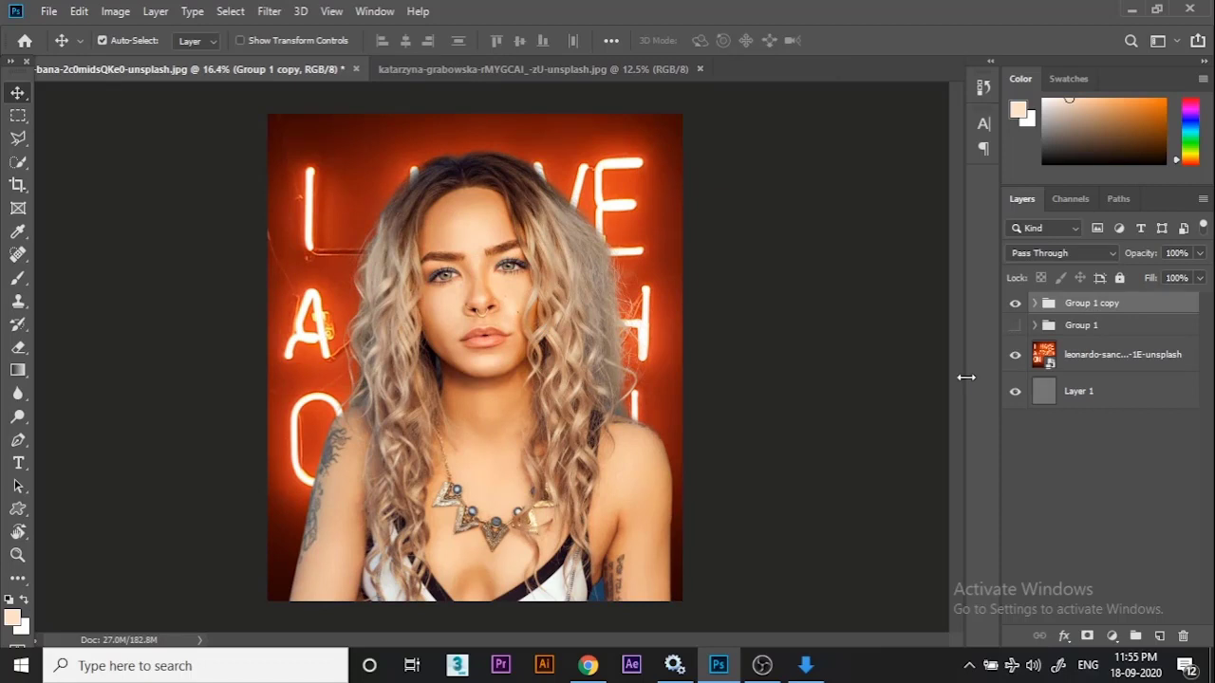
# Add a Curves adjustment clipped to Group 1 copy, lowering the RGB white output and pulling the shadows down.
pyautogui.scroll(3, 571, 434)
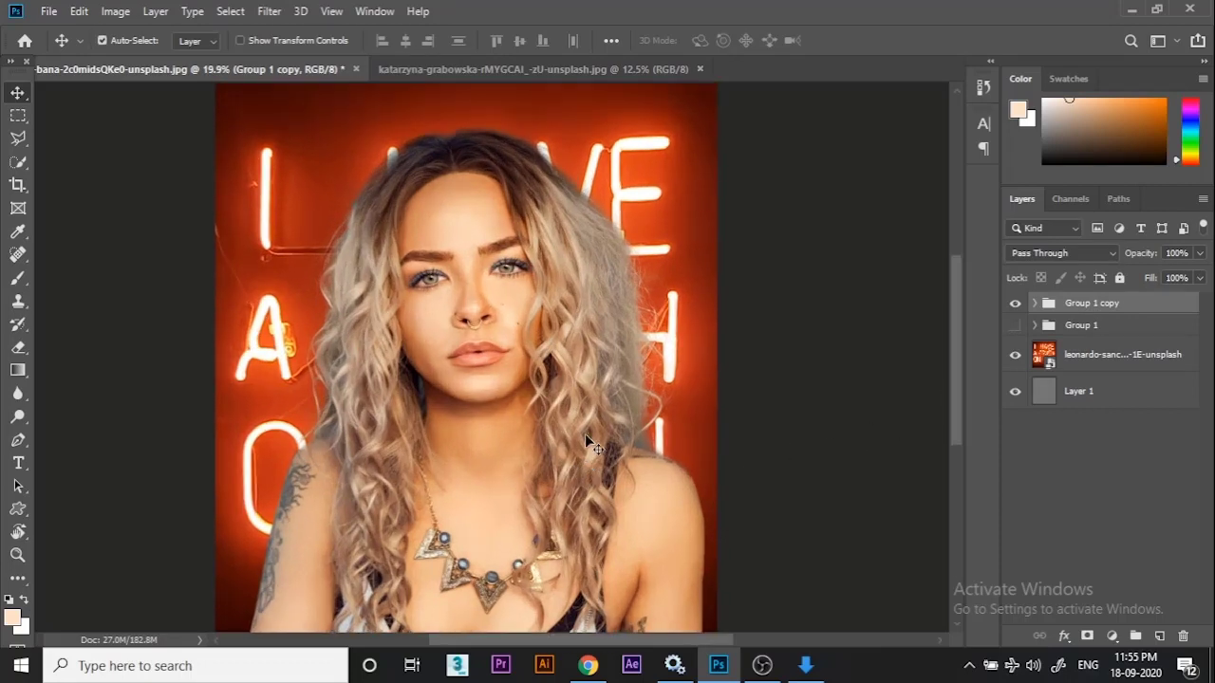
pyautogui.click(1113, 636)
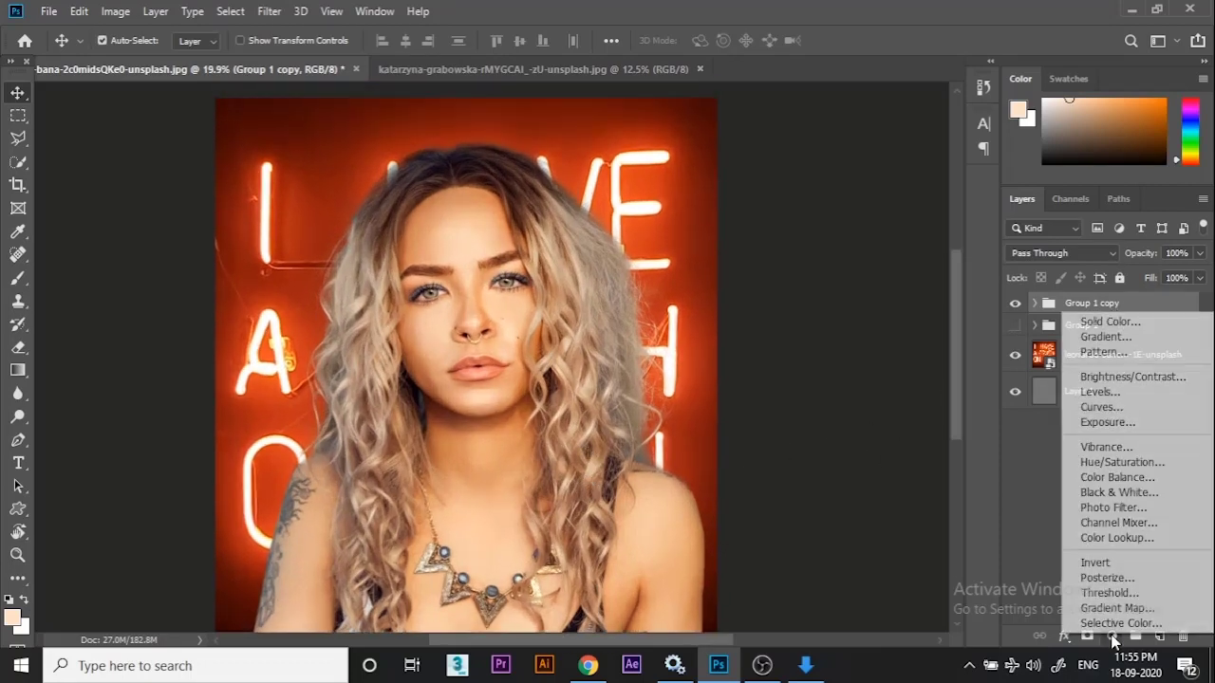
pyautogui.click(1134, 408)
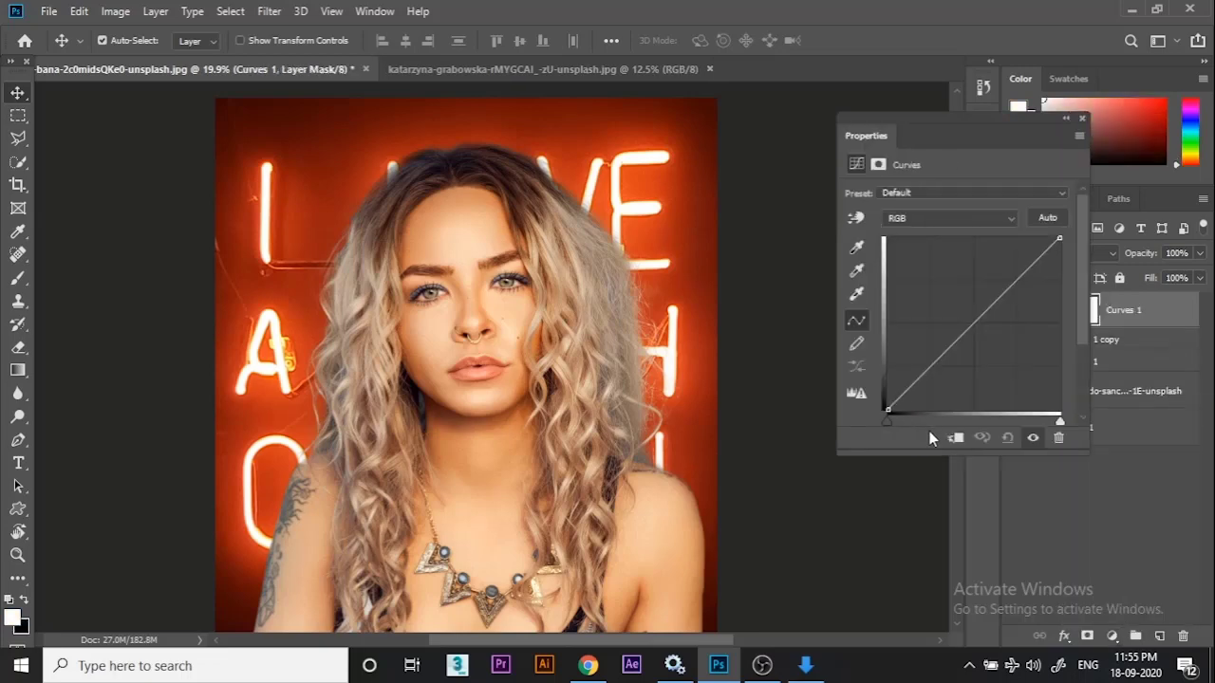
pyautogui.moveTo(1058, 240); pyautogui.dragTo(1072, 270)
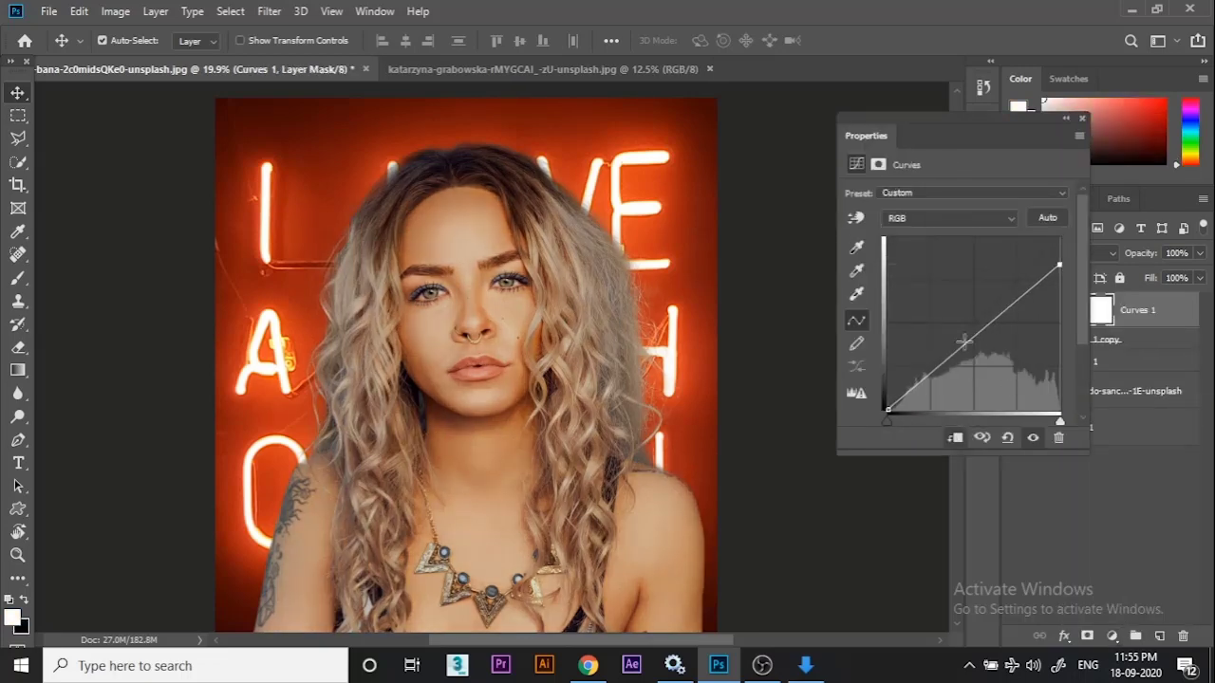
pyautogui.moveTo(923, 370)
pyautogui.mouseDown()
pyautogui.moveTo(921, 359)
pyautogui.moveTo(931, 389)
pyautogui.mouseUp()
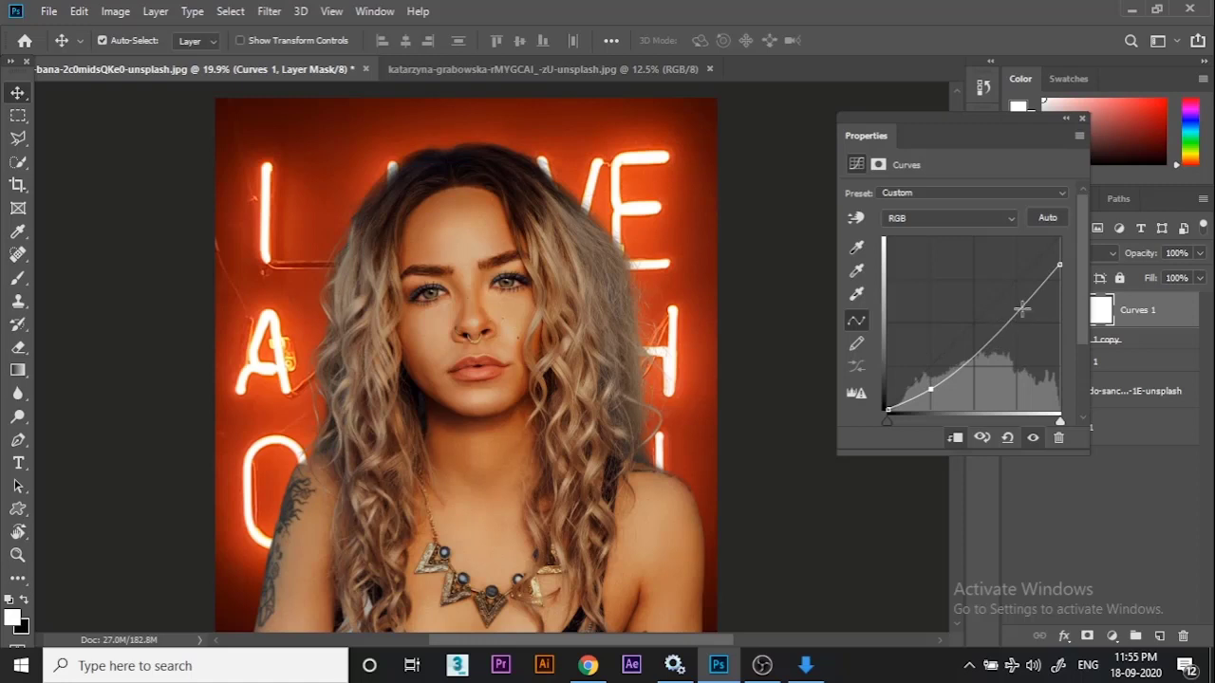
# Boost the Red channel by moving its curve's white point inward, and fine-tune the RGB white output.
pyautogui.click(954, 219)
pyautogui.click(916, 248)
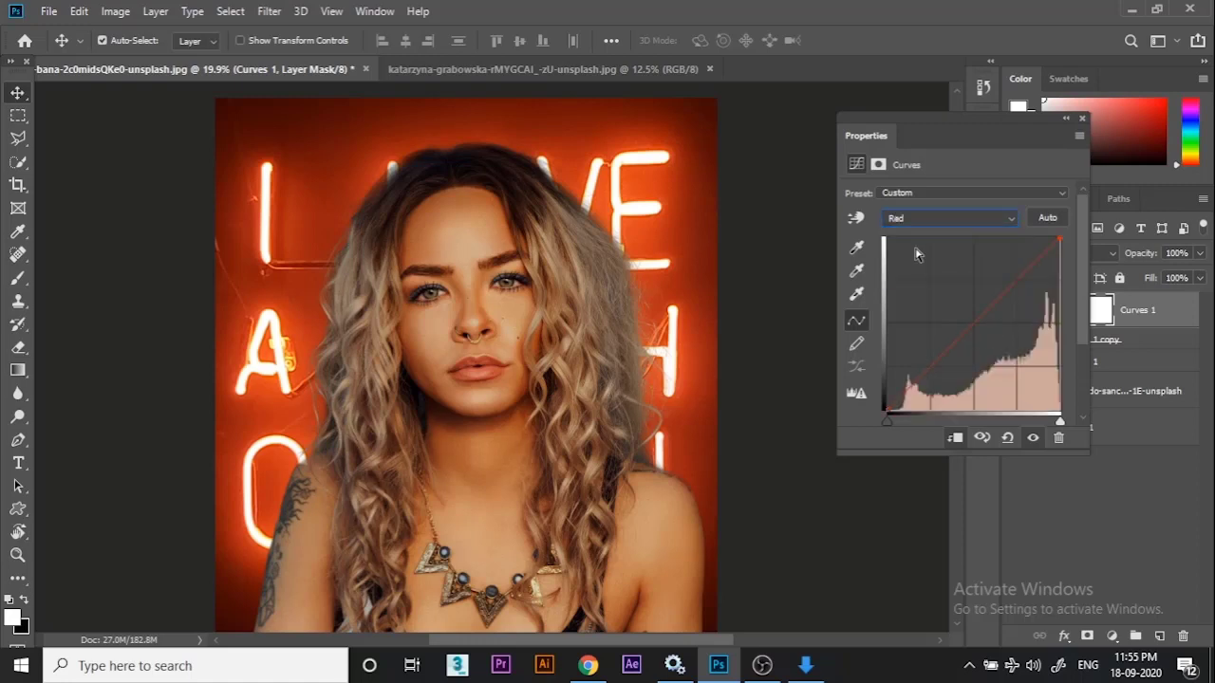
pyautogui.moveTo(1041, 235); pyautogui.dragTo(1042, 236)
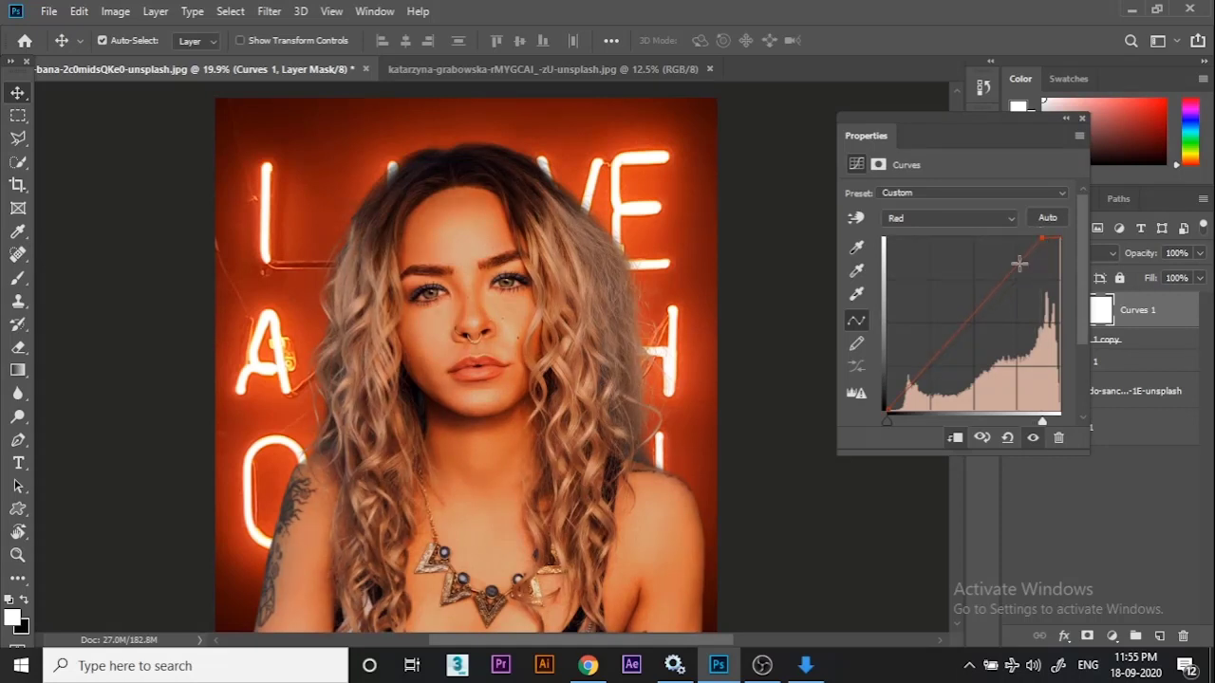
pyautogui.click(973, 220)
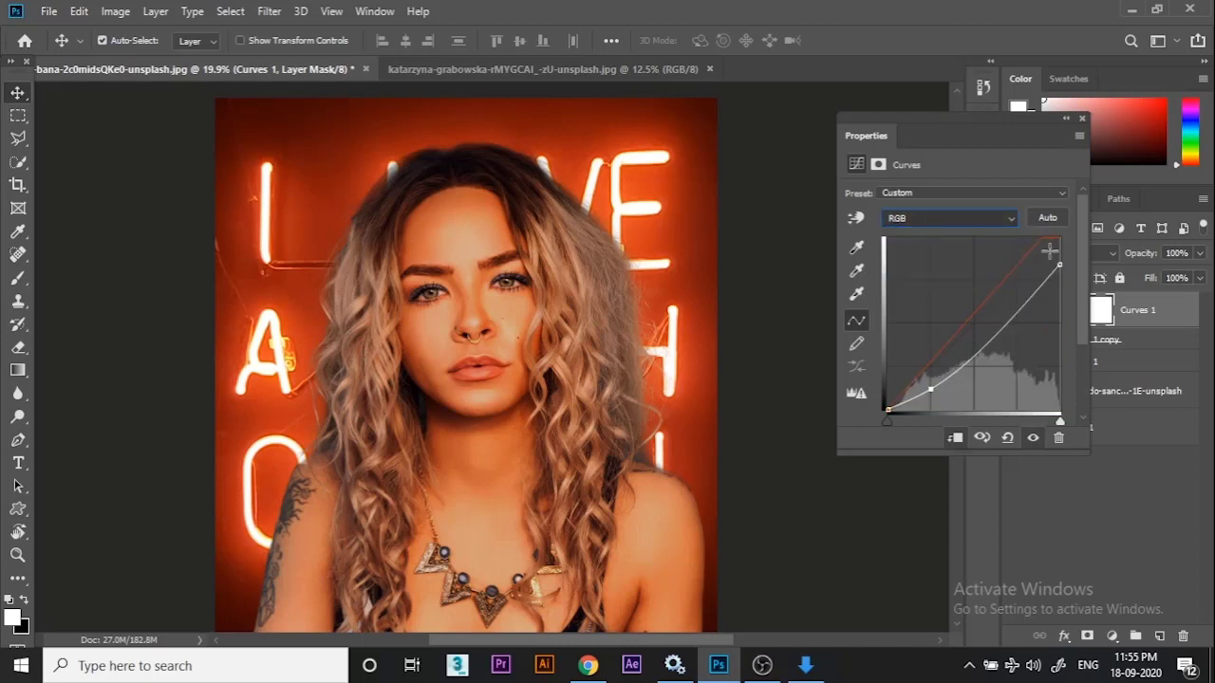
pyautogui.moveTo(1061, 264)
pyautogui.mouseDown()
pyautogui.moveTo(1065, 314)
pyautogui.moveTo(1065, 255)
pyautogui.moveTo(1072, 264)
pyautogui.mouseUp()
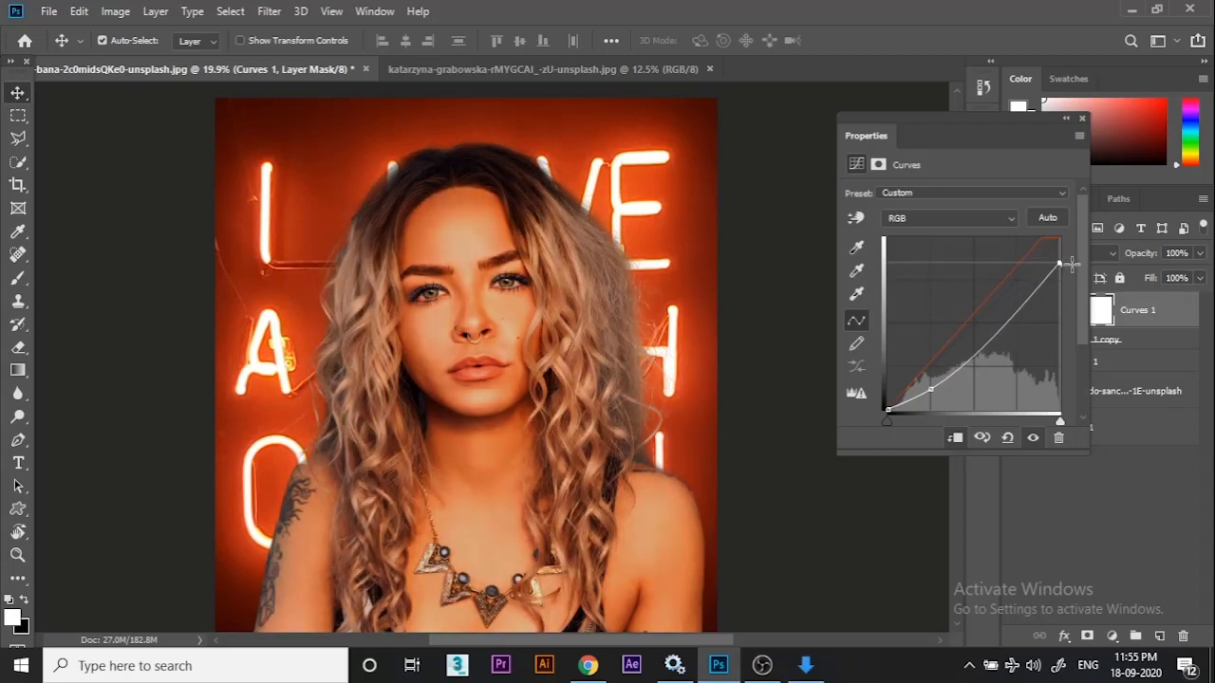
# Reduce blue in the woman's shadows by moving the Blue curve's black point slightly inward.
pyautogui.click(940, 219)
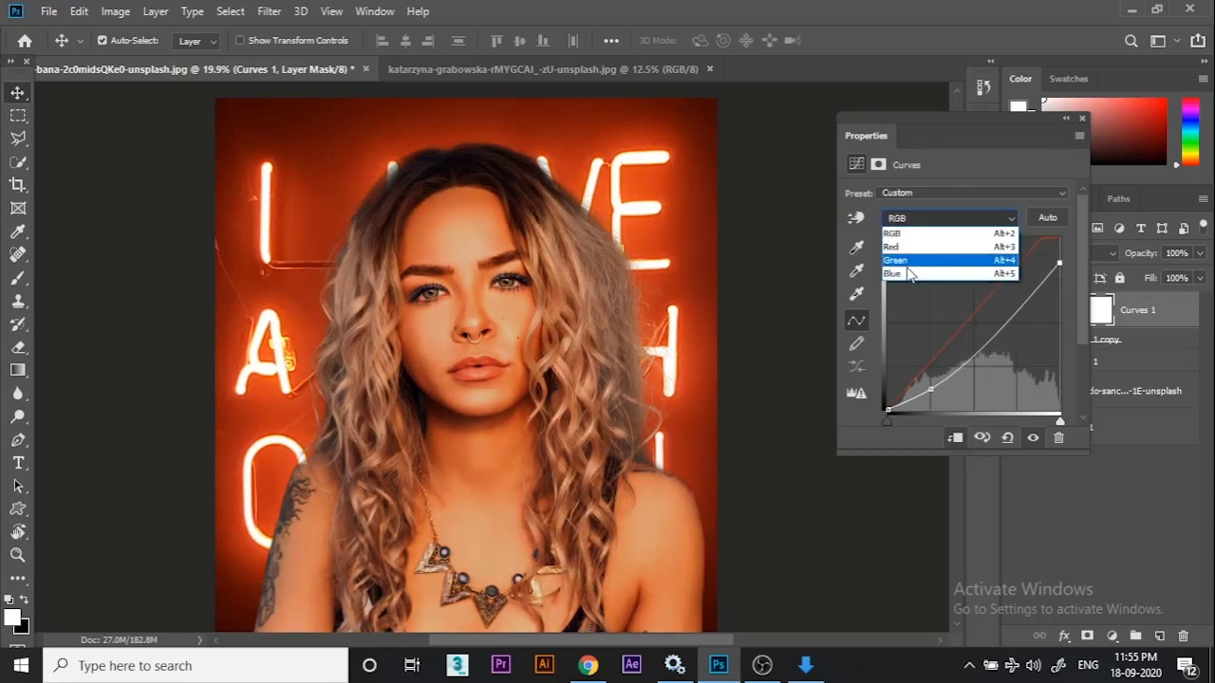
pyautogui.click(909, 272)
pyautogui.moveTo(1062, 239)
pyautogui.mouseDown()
pyautogui.moveTo(1046, 237)
pyautogui.moveTo(1092, 258)
pyautogui.moveTo(1071, 217)
pyautogui.mouseUp()
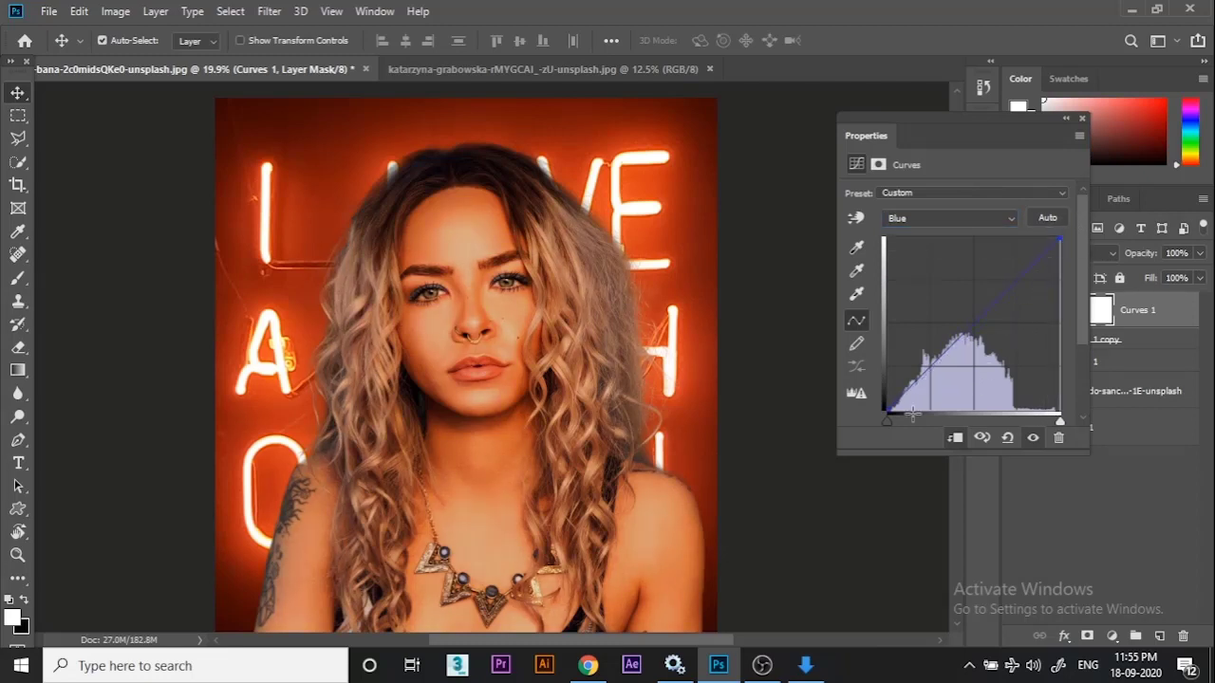
pyautogui.moveTo(890, 411)
pyautogui.mouseDown()
pyautogui.moveTo(891, 385)
pyautogui.moveTo(896, 410)
pyautogui.mouseUp()
# Lower the Green curve's white output slightly and adjust its black point to warm the woman's skin and hair.
pyautogui.click(921, 229)
pyautogui.click(918, 261)
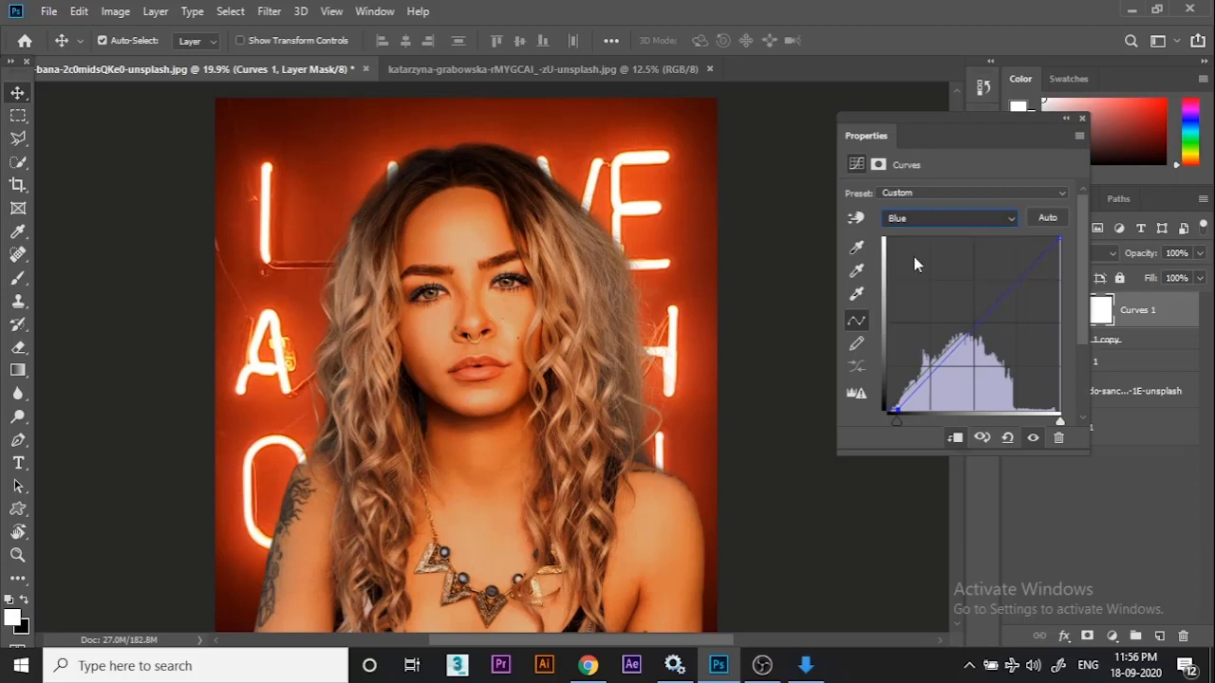
pyautogui.moveTo(1051, 238); pyautogui.dragTo(1085, 246)
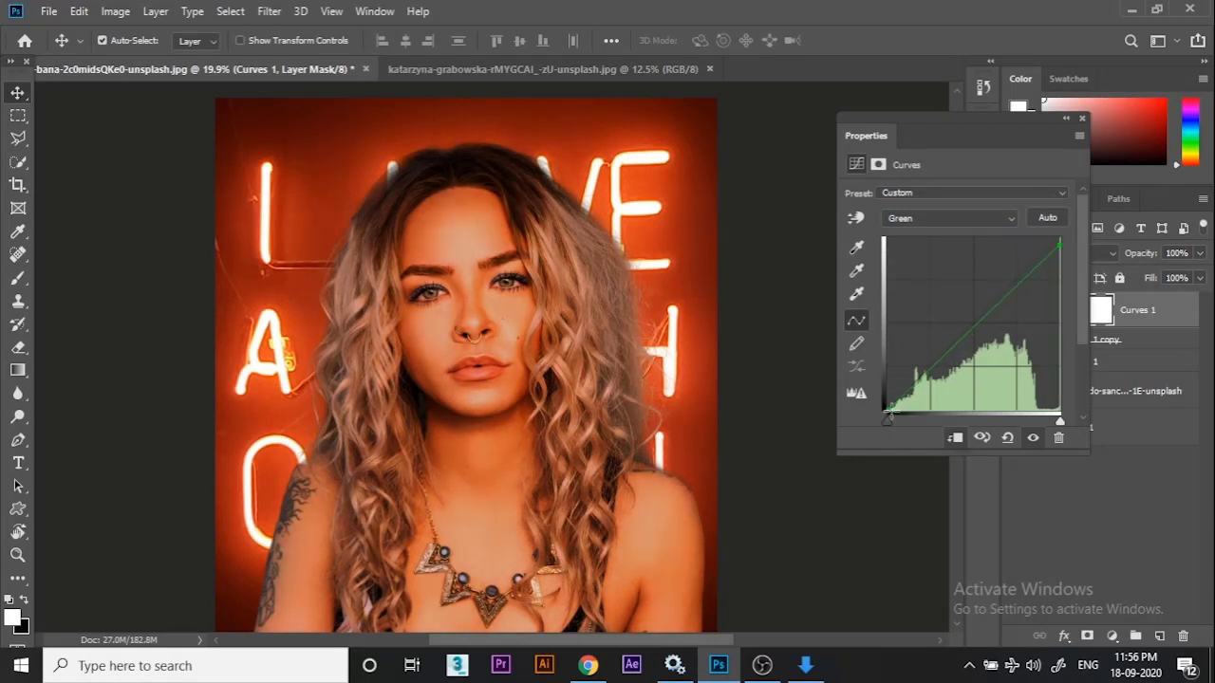
pyautogui.moveTo(890, 406); pyautogui.dragTo(884, 414)
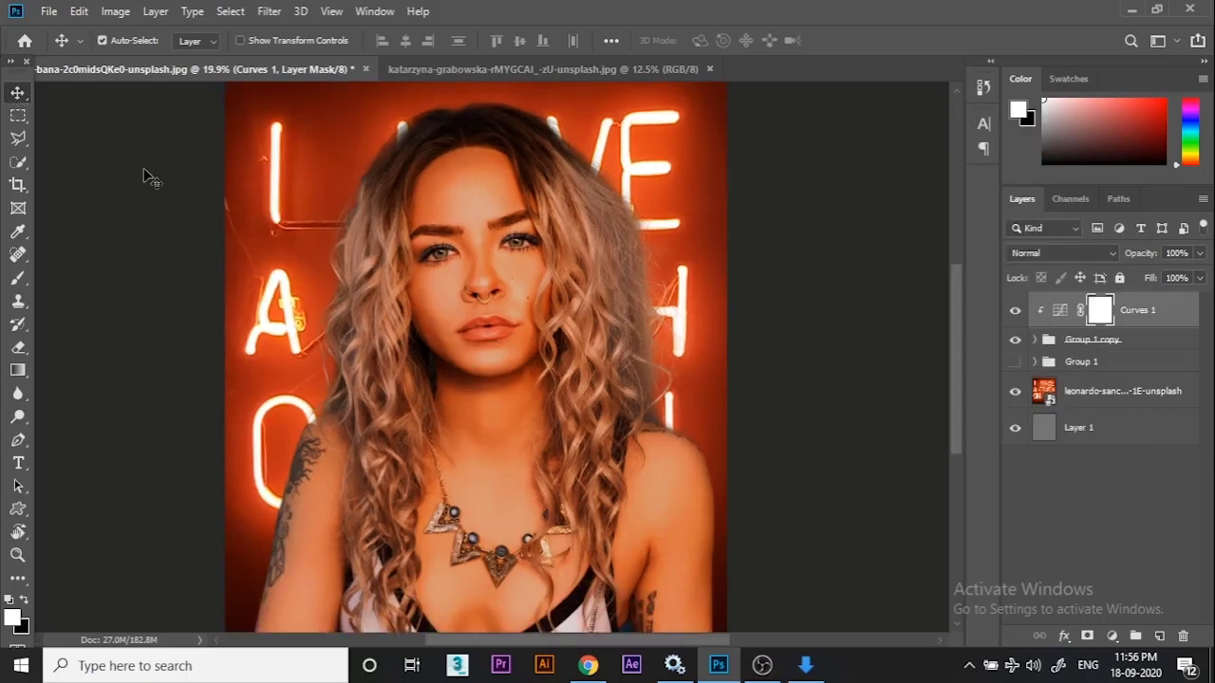
# Create a new layer above Curves 1 and set the soft brush size to 39 px.
pyautogui.hotkey('shift', 'v')
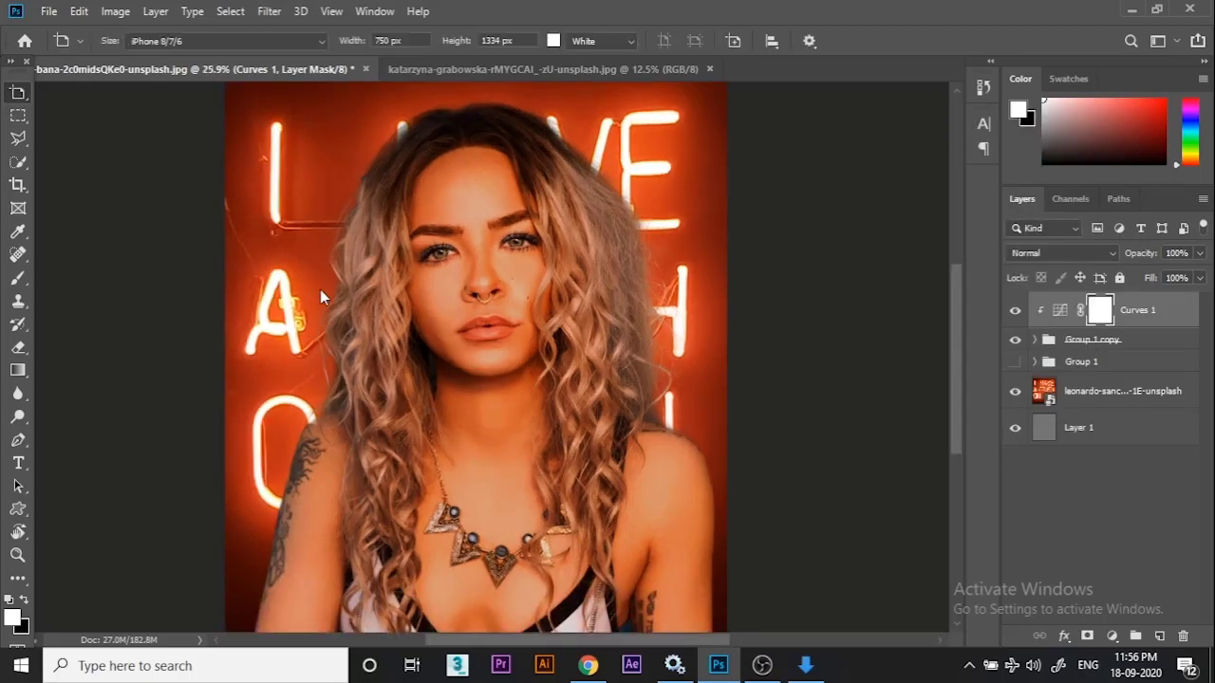
pyautogui.scroll(2, 323, 292)
pyautogui.scroll(3, 393, 297)
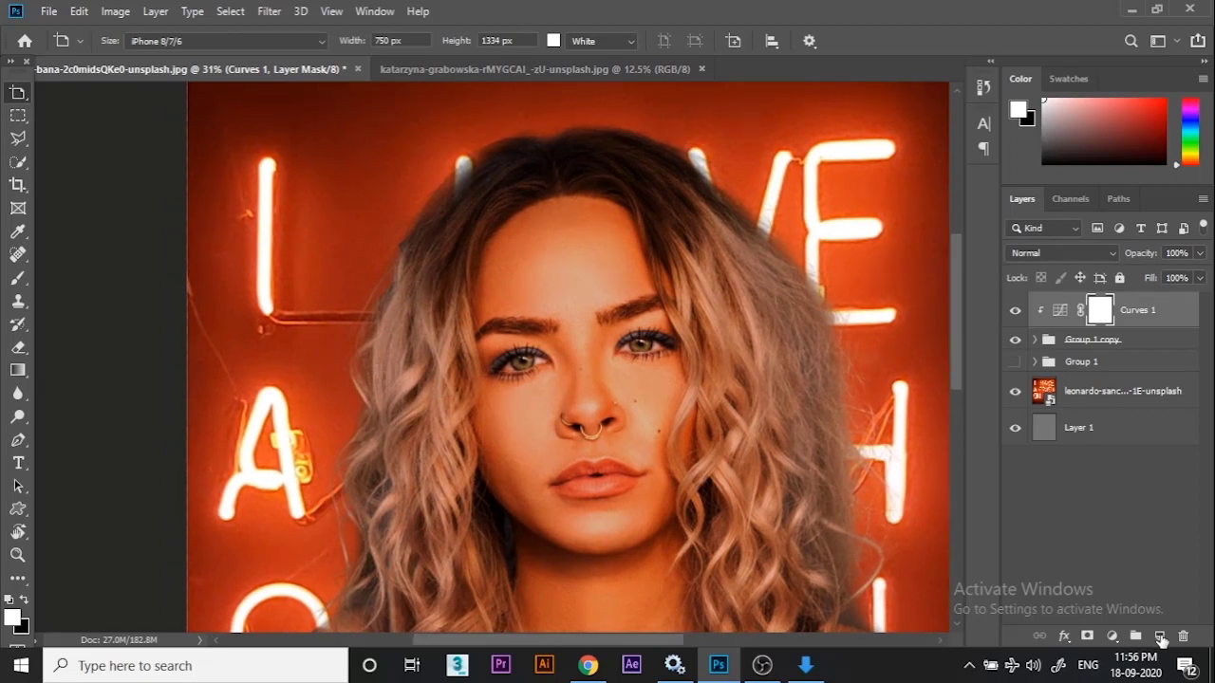
pyautogui.click(1159, 636)
pyautogui.scroll(1, 651, 466)
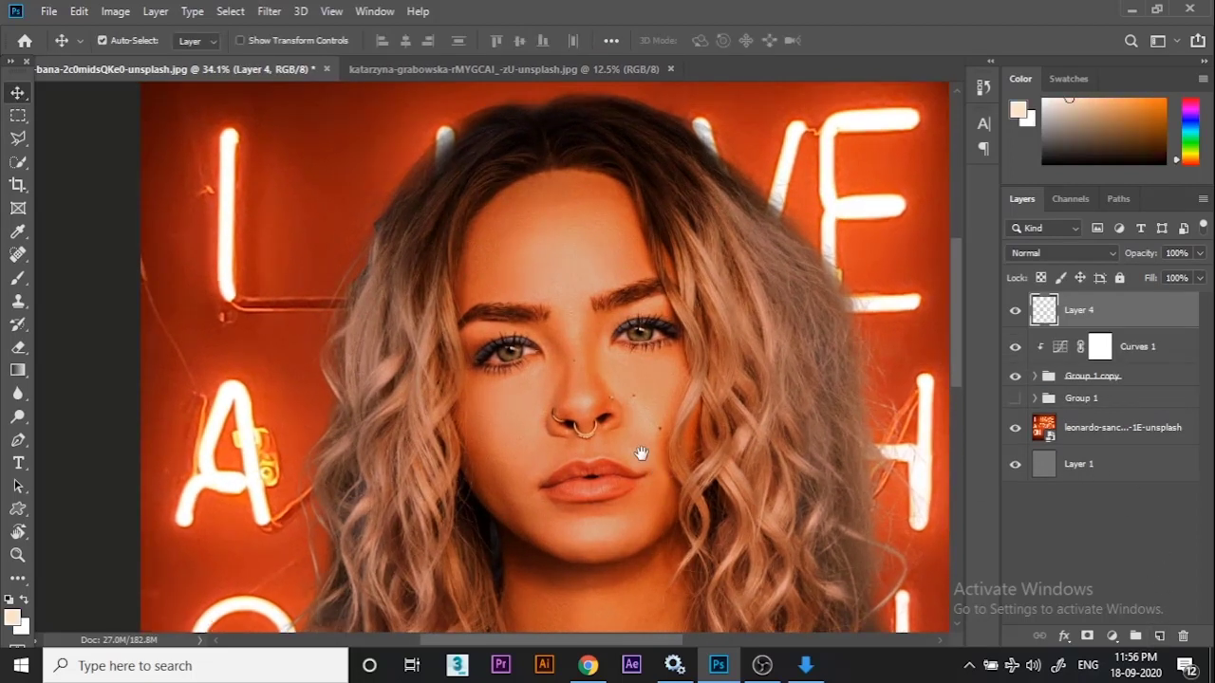
pyautogui.moveTo(529, 387); pyautogui.dragTo(562, 444)
pyautogui.press('b')
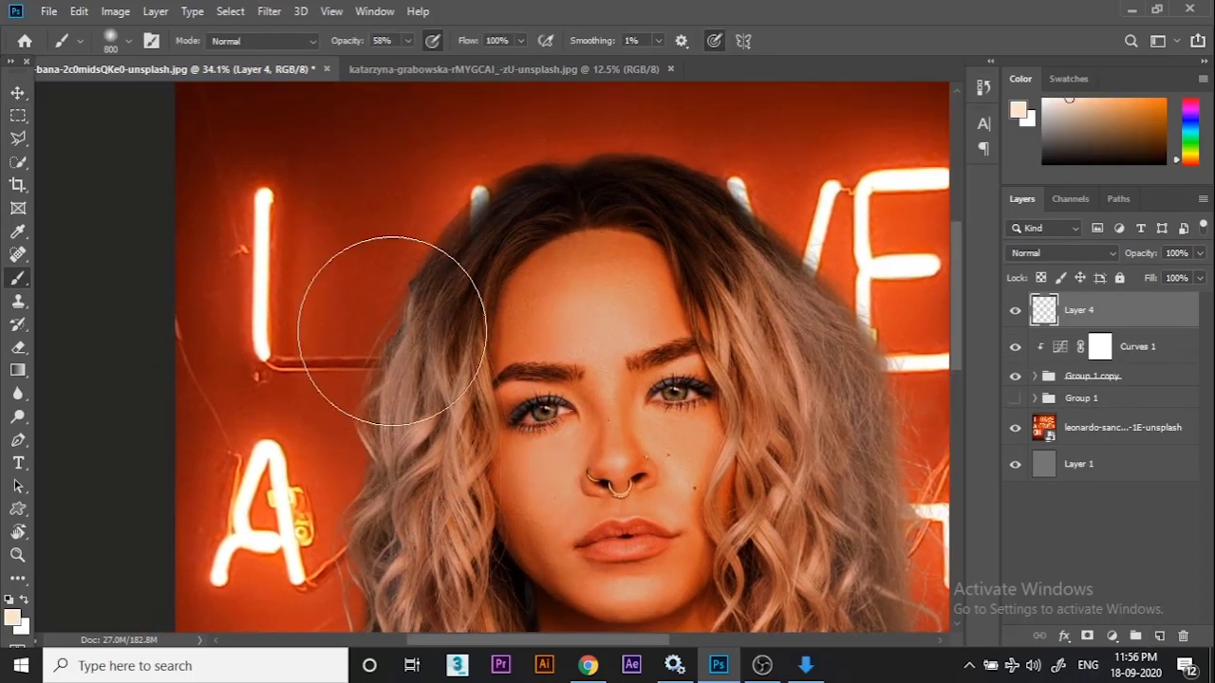
pyautogui.rightClick(392, 331)
pyautogui.click(508, 171)
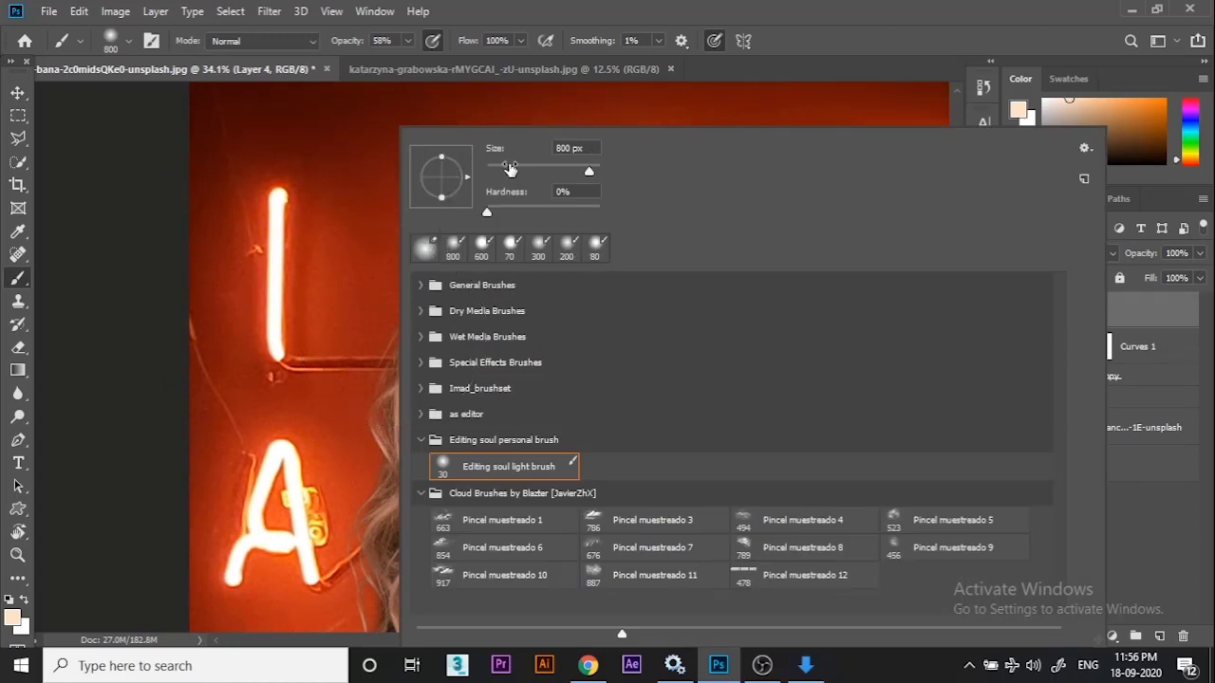
pyautogui.press('Return')
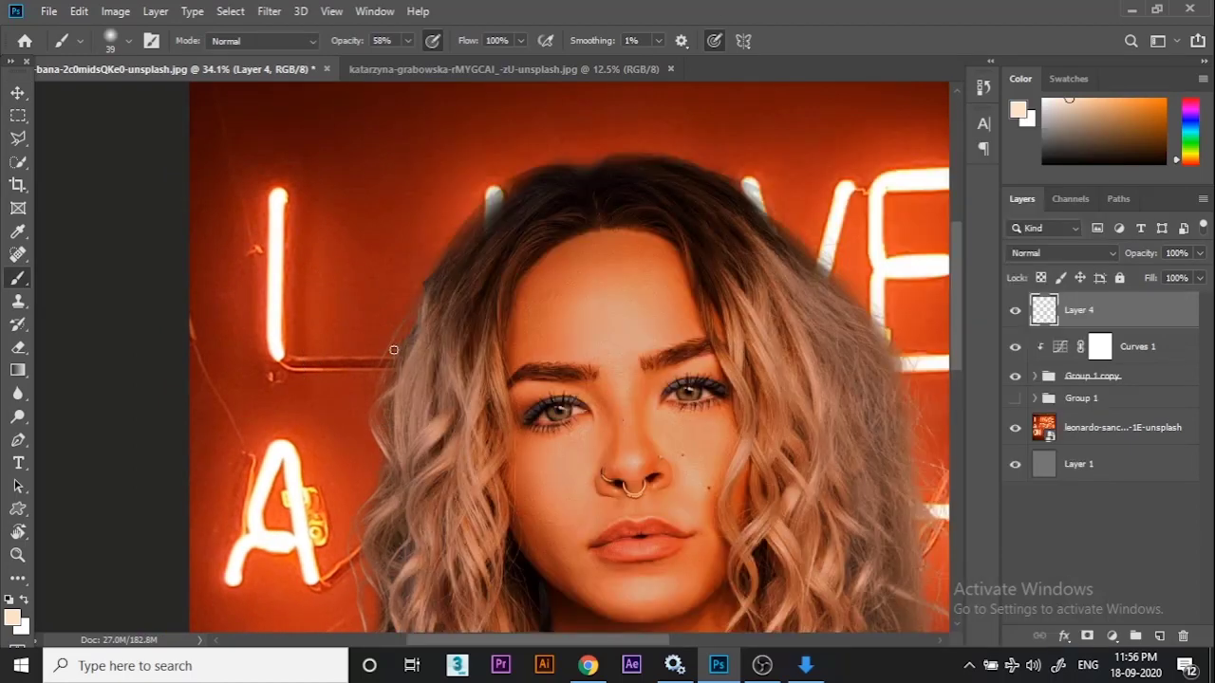
# Sample the near-white core of the neon letter I as the paint colour and reselect Layer 4 with a 25 px brush.
pyautogui.scroll(2, 393, 350)
pyautogui.keyDown('ctrl'); pyautogui.click(425, 406); pyautogui.keyUp('ctrl')
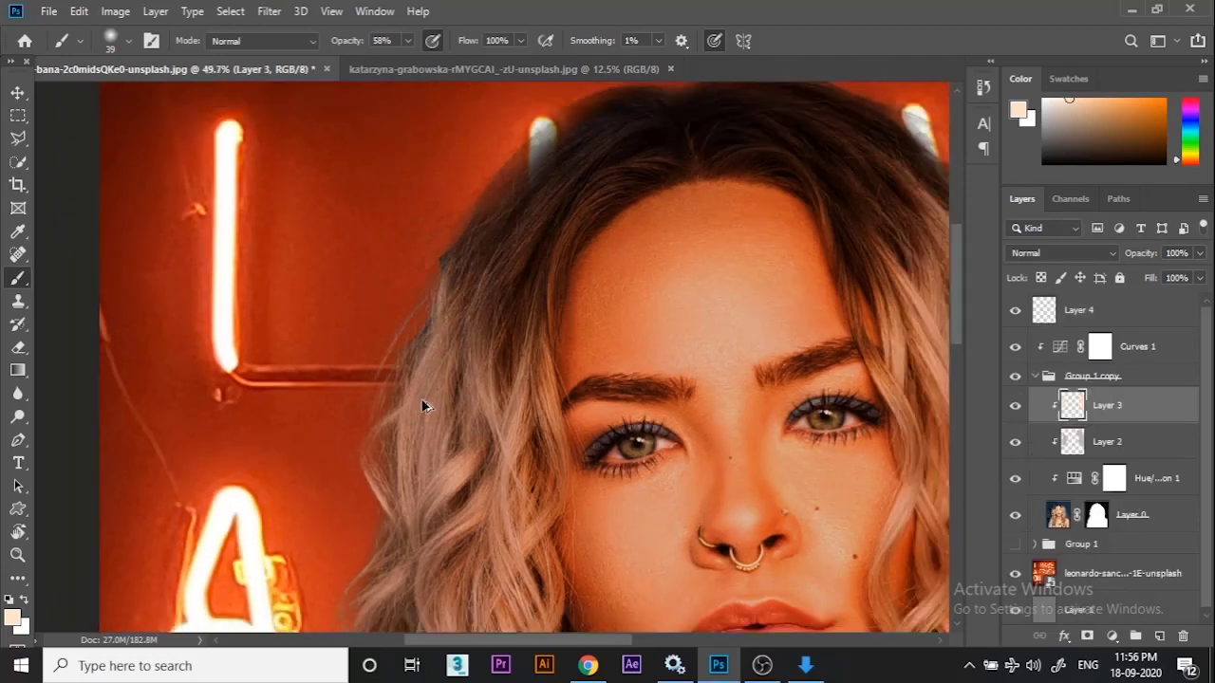
pyautogui.scroll(-1, 424, 405)
pyautogui.scroll(-1, 383, 413)
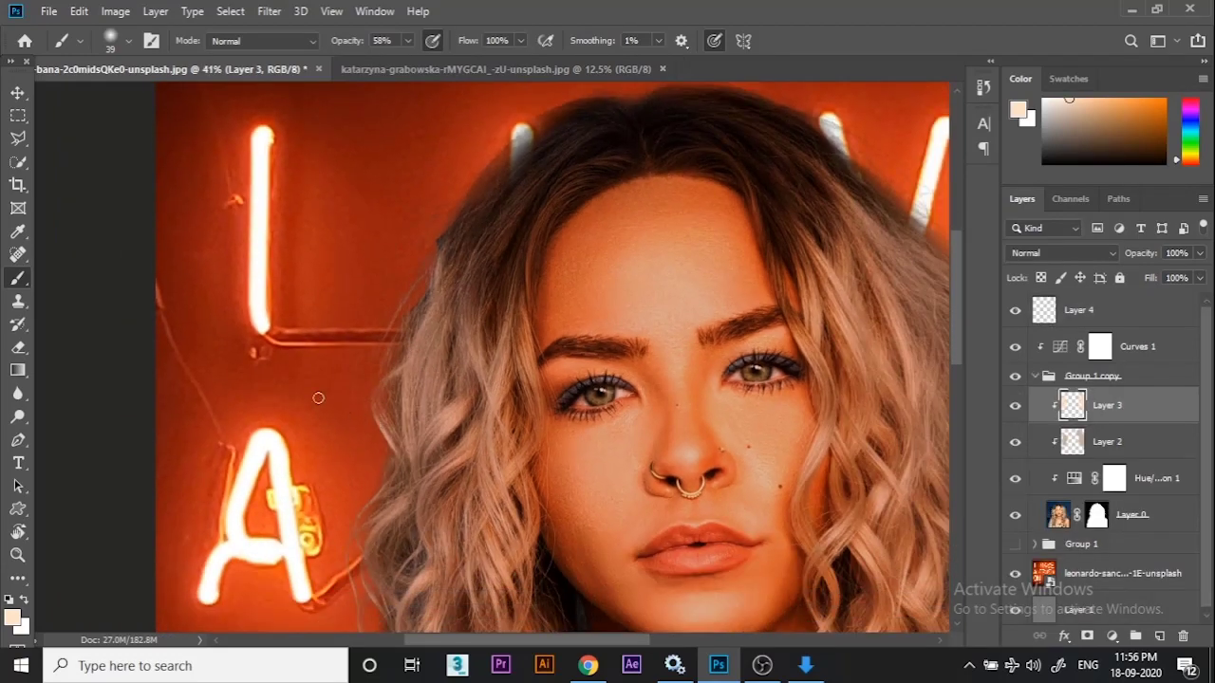
pyautogui.keyDown('alt'); pyautogui.click(256, 275); pyautogui.keyUp('alt')
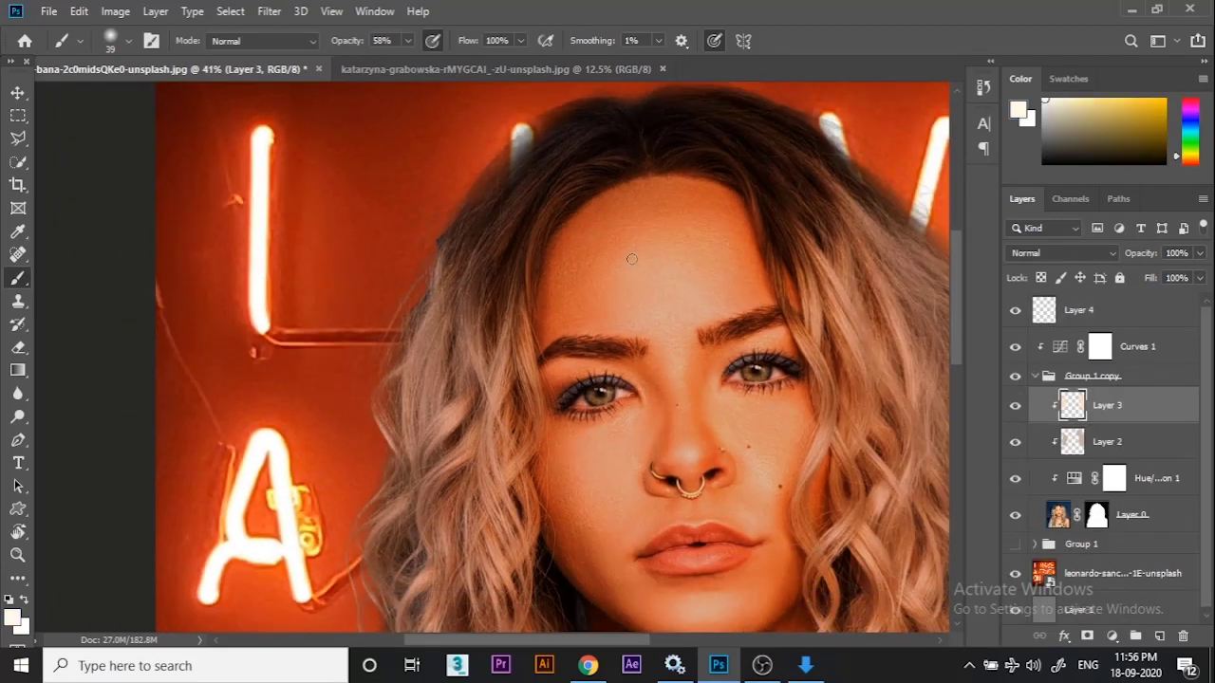
pyautogui.click(1059, 313)
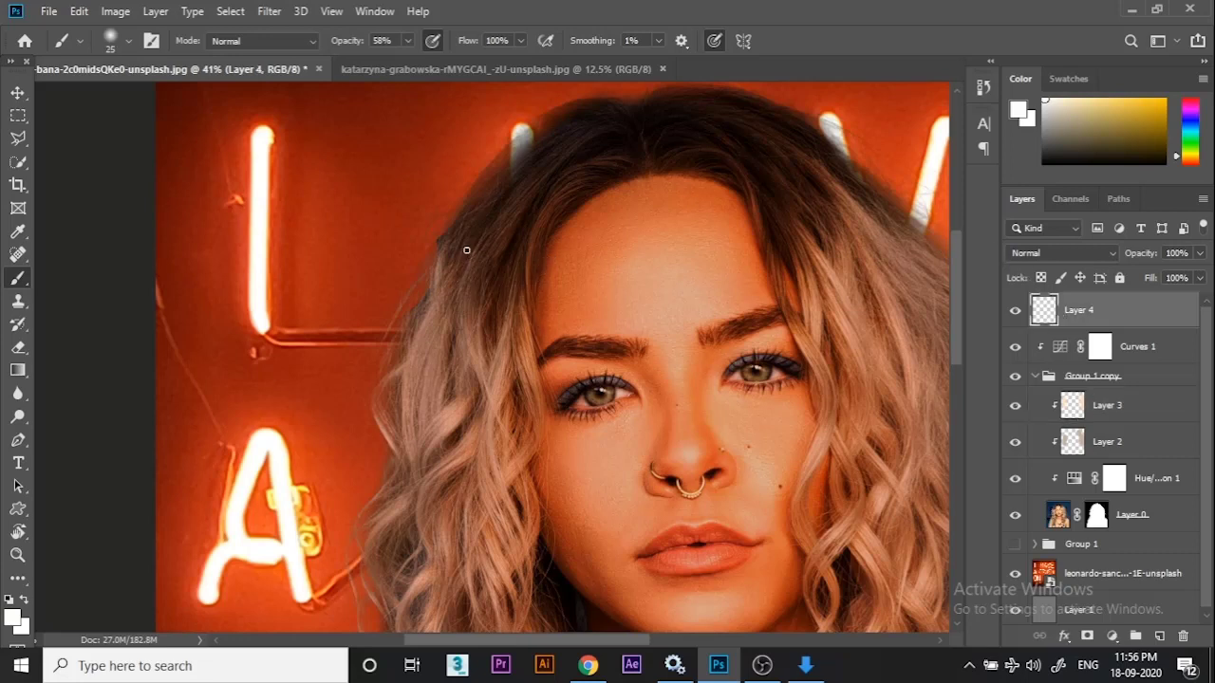
# Paint a near-white rim light along the upper left edge of the hair on Layer 4 at 100% brush opacity.
pyautogui.press('[')
pyautogui.press('[')
pyautogui.press(']')
pyautogui.press(']')
pyautogui.press(']')
pyautogui.press(']')
pyautogui.moveTo(349, 45); pyautogui.dragTo(397, 44)
pyautogui.moveTo(560, 114)
pyautogui.mouseDown()
pyautogui.moveTo(481, 207)
pyautogui.moveTo(550, 123)
pyautogui.moveTo(460, 265)
pyautogui.mouseUp()
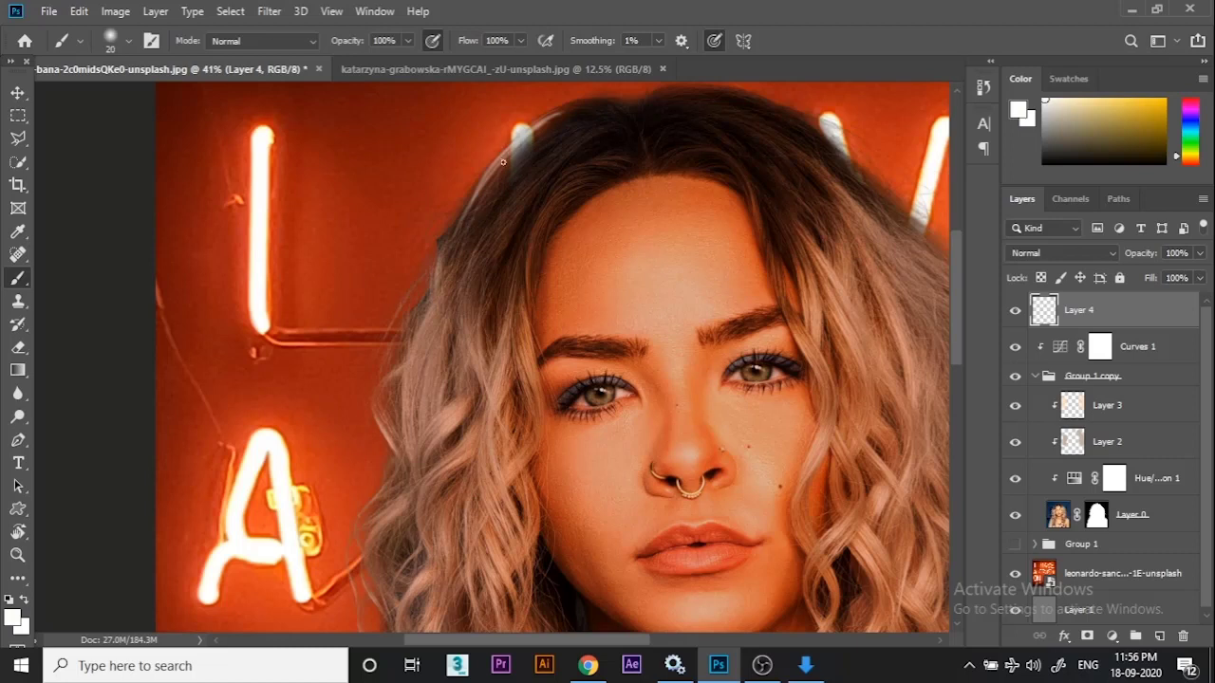
pyautogui.press('[')
pyautogui.moveTo(503, 163); pyautogui.dragTo(442, 285)
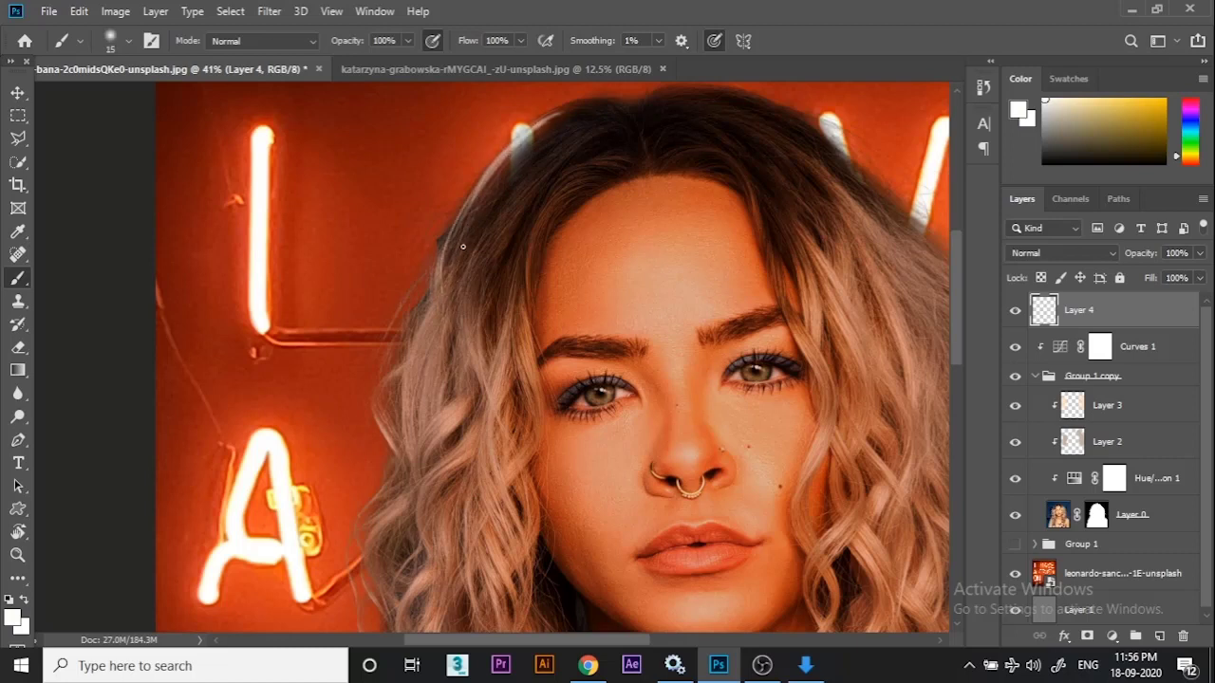
# Sample the red-orange wall beside the neon letter I and set Layer 4's blend mode to Screen.
pyautogui.keyDown('alt'); pyautogui.click(275, 243); pyautogui.keyUp('alt')
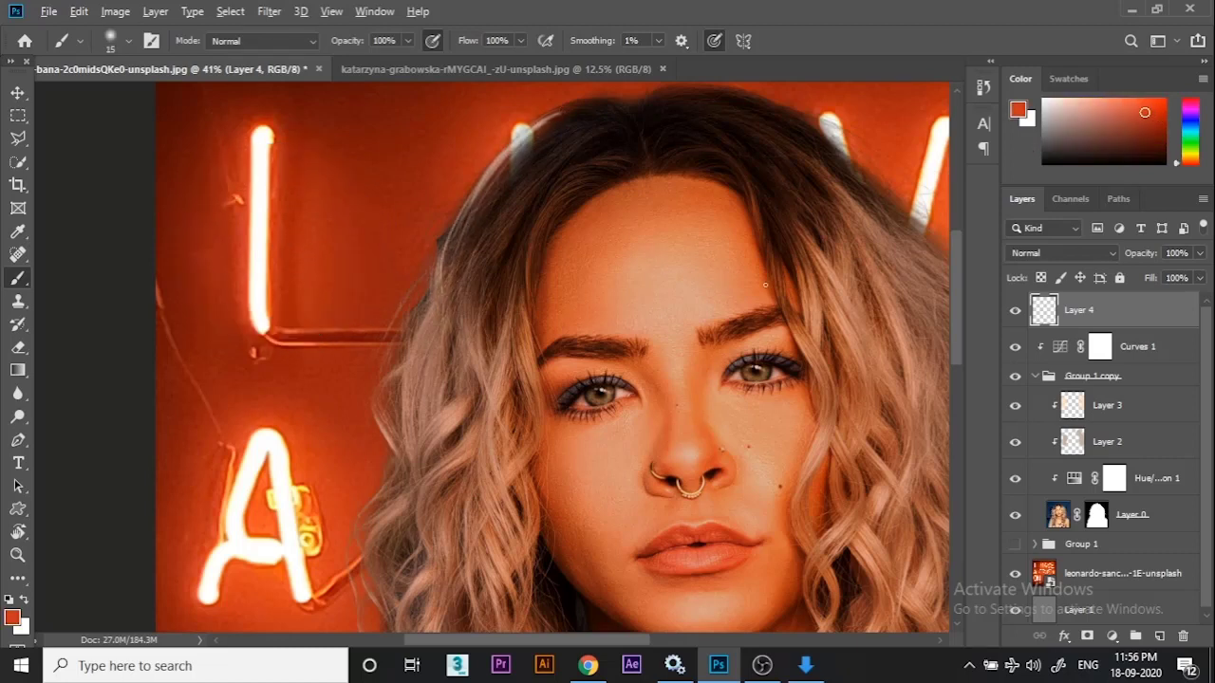
pyautogui.click(1040, 253)
pyautogui.click(1034, 352)
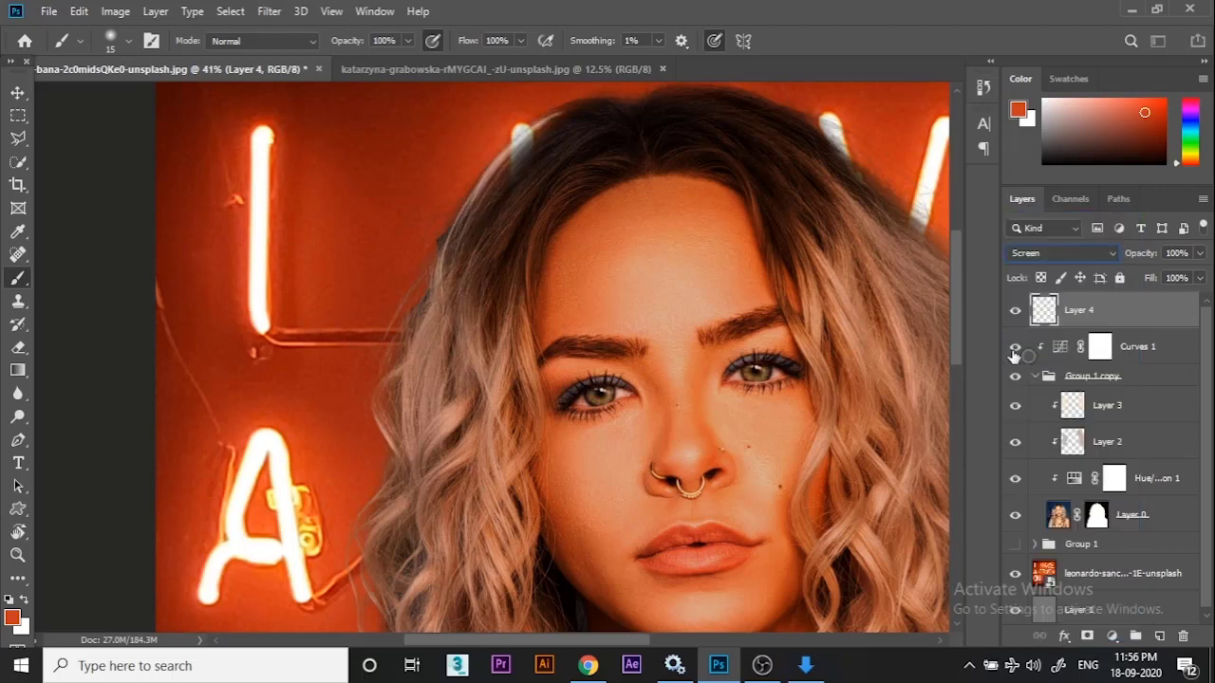
# Paint red-orange highlights down the left outer edge of the hair, resampling a brighter orange from the neon I's glow.
pyautogui.moveTo(433, 302)
pyautogui.mouseDown()
pyautogui.moveTo(398, 446)
pyautogui.moveTo(410, 369)
pyautogui.mouseUp()
pyautogui.press(']')
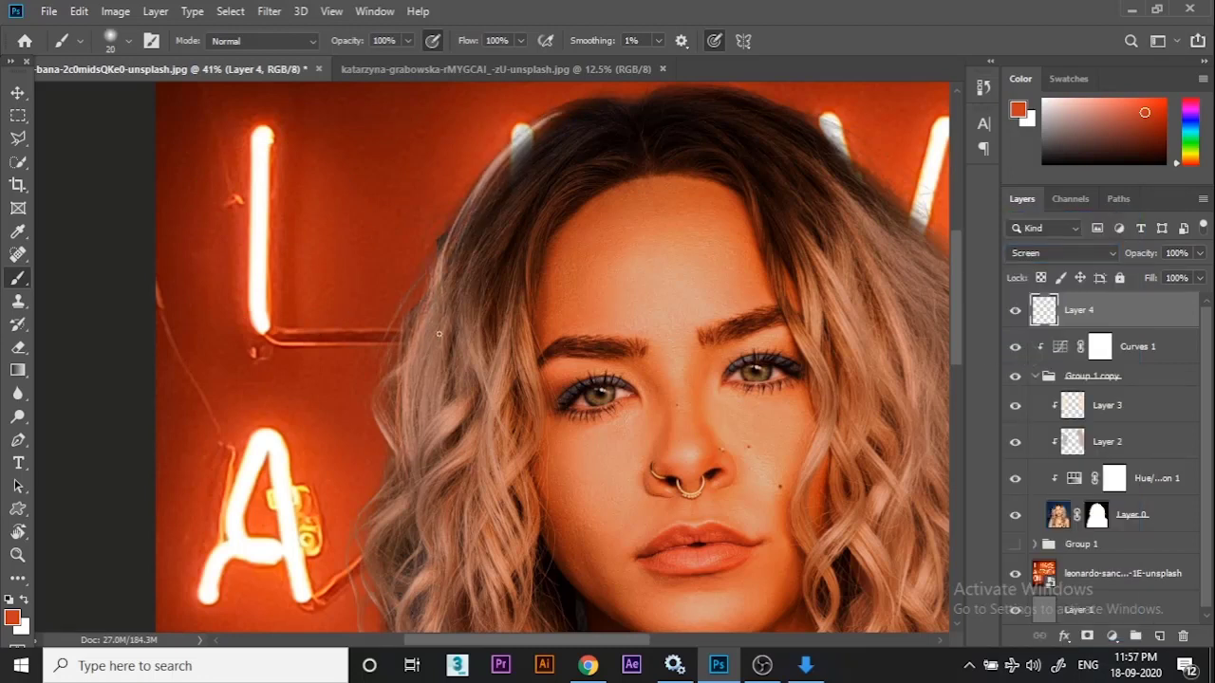
pyautogui.moveTo(420, 321)
pyautogui.mouseDown()
pyautogui.moveTo(421, 475)
pyautogui.moveTo(406, 465)
pyautogui.mouseUp()
pyautogui.moveTo(426, 292)
pyautogui.mouseDown()
pyautogui.moveTo(405, 382)
pyautogui.moveTo(410, 465)
pyautogui.mouseUp()
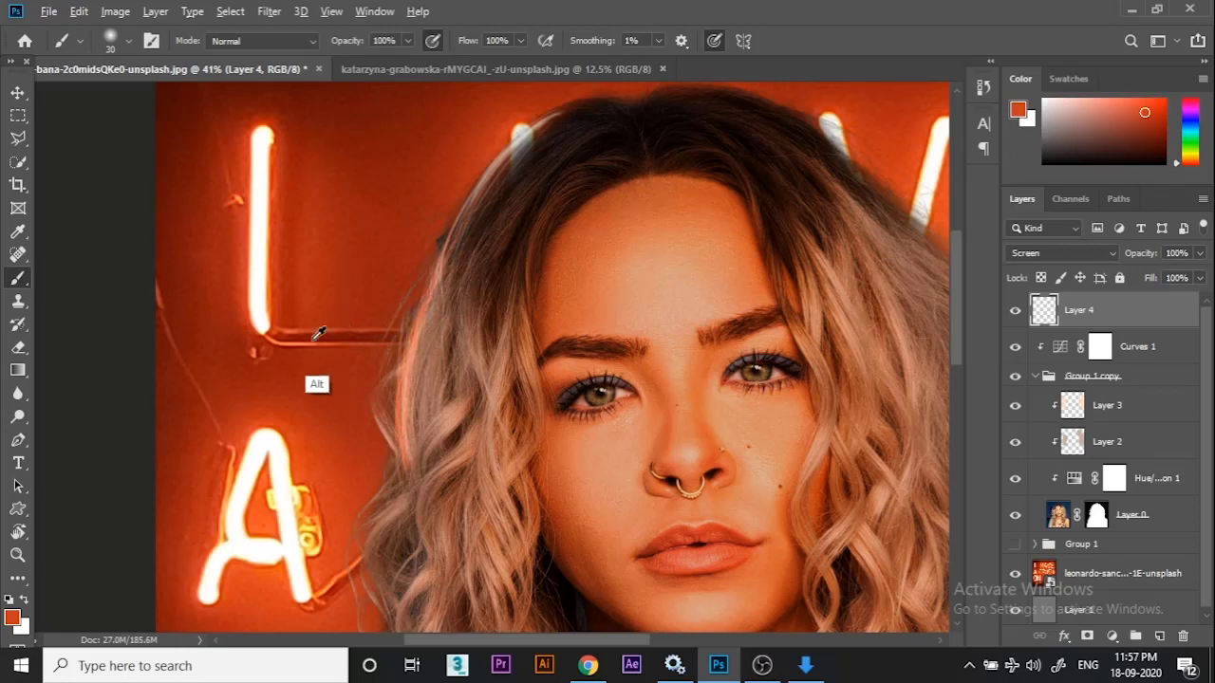
pyautogui.keyDown('alt'); pyautogui.click(255, 296); pyautogui.keyUp('alt')
pyautogui.moveTo(417, 296)
pyautogui.mouseDown()
pyautogui.moveTo(409, 493)
pyautogui.moveTo(422, 292)
pyautogui.moveTo(399, 377)
pyautogui.moveTo(473, 186)
pyautogui.mouseUp()
pyautogui.moveTo(398, 369)
pyautogui.mouseDown()
pyautogui.moveTo(385, 447)
pyautogui.moveTo(385, 434)
pyautogui.mouseUp()
# Sample yellow-orange from the glow beside the neon letter A and paint it onto the outermost curl facing it.
pyautogui.keyDown('alt'); pyautogui.click(289, 473); pyautogui.keyUp('alt')
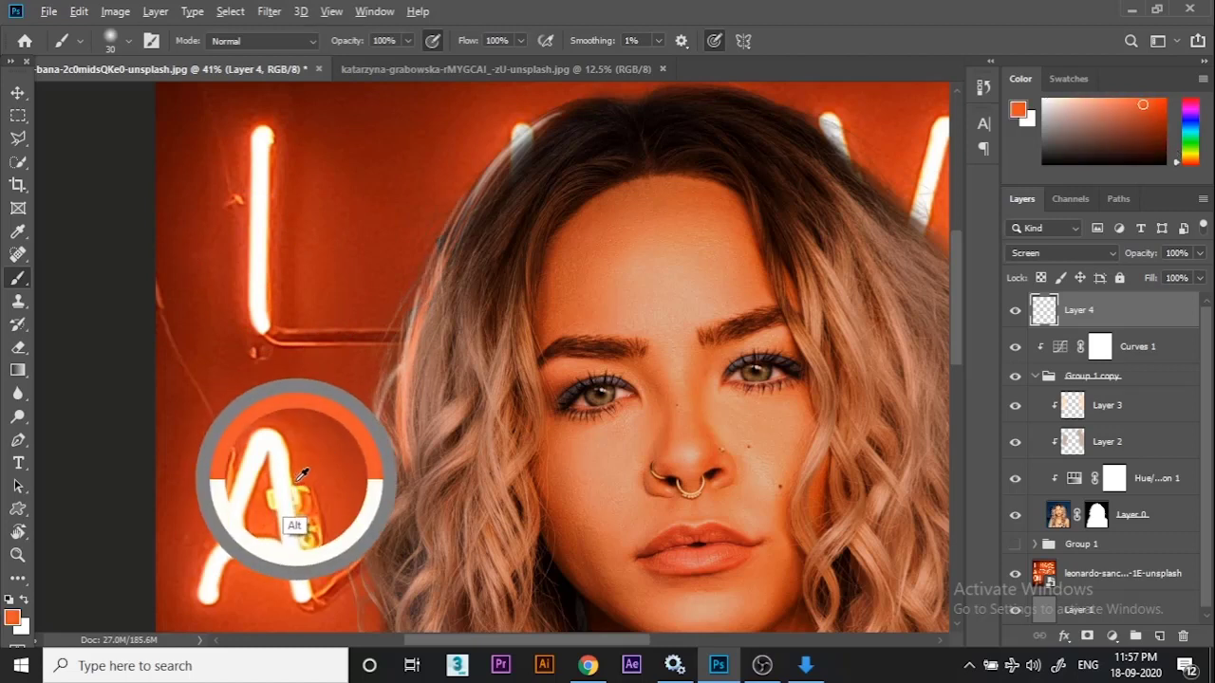
pyautogui.moveTo(296, 469); pyautogui.dragTo(303, 473)
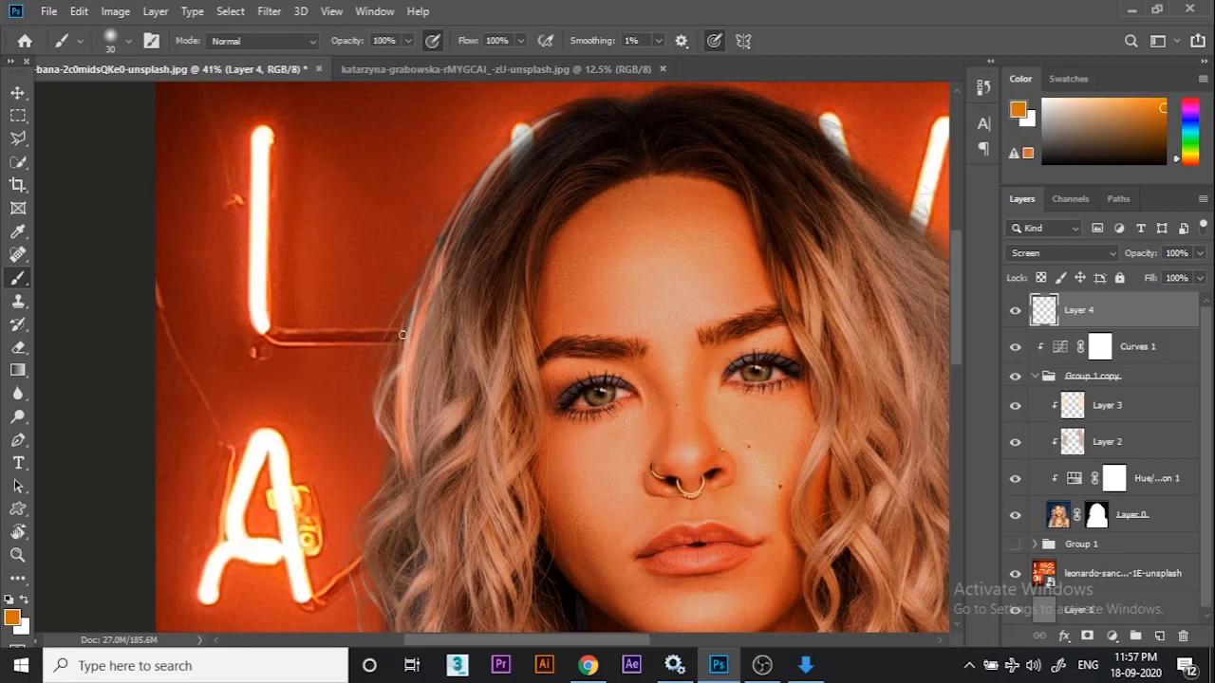
pyautogui.moveTo(390, 384); pyautogui.dragTo(392, 464)
pyautogui.moveTo(383, 409); pyautogui.dragTo(406, 460)
pyautogui.moveTo(379, 402); pyautogui.dragTo(384, 376)
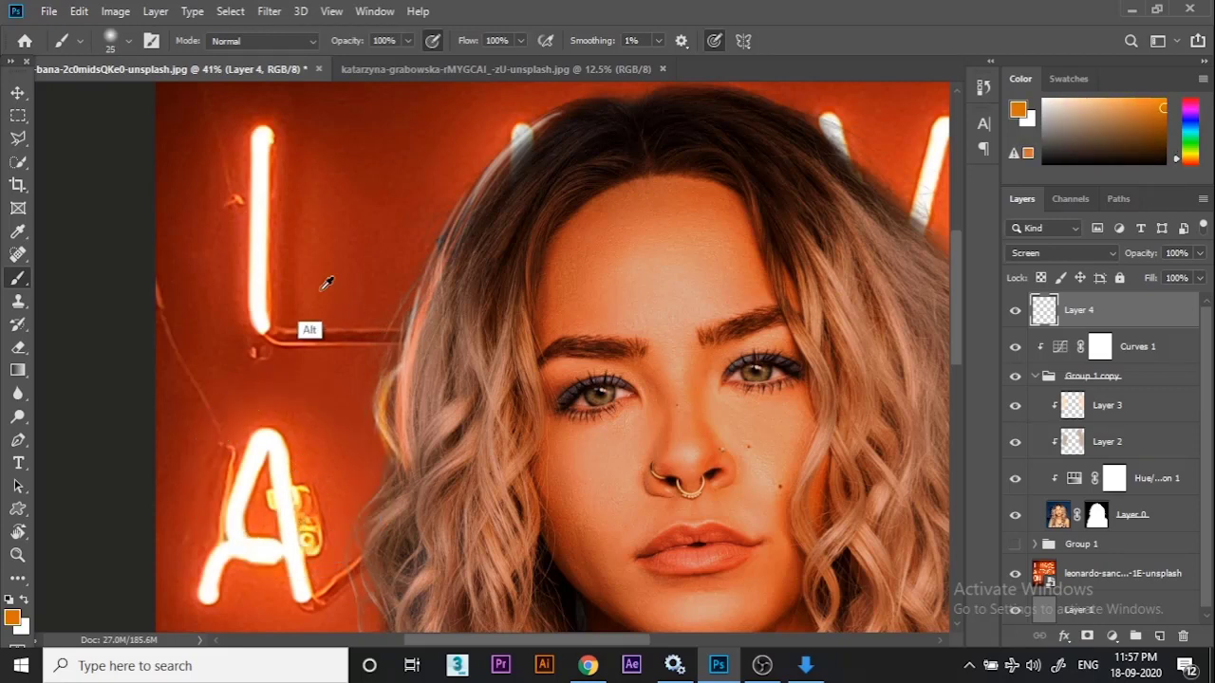
# Choose a lighter orange and paint highlights along the left hair strands beside the letter A, narrowing the brush to 15 px.
pyautogui.click(1132, 99)
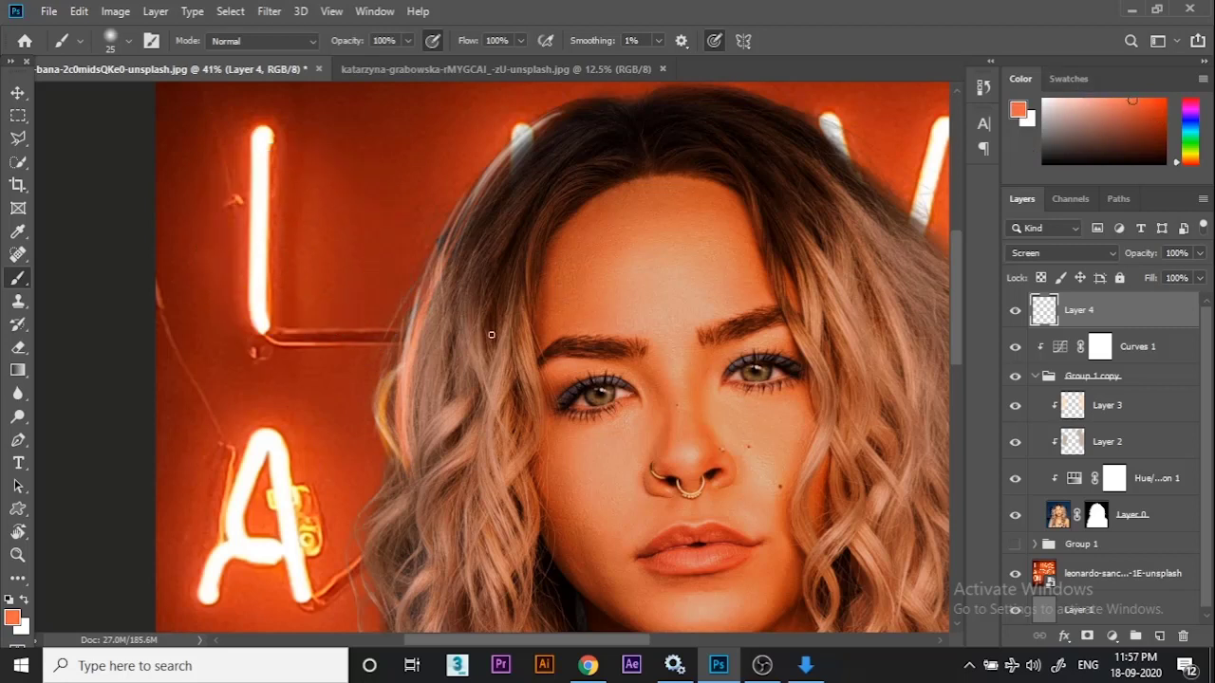
pyautogui.moveTo(431, 287)
pyautogui.mouseDown()
pyautogui.moveTo(414, 417)
pyautogui.moveTo(427, 500)
pyautogui.mouseUp()
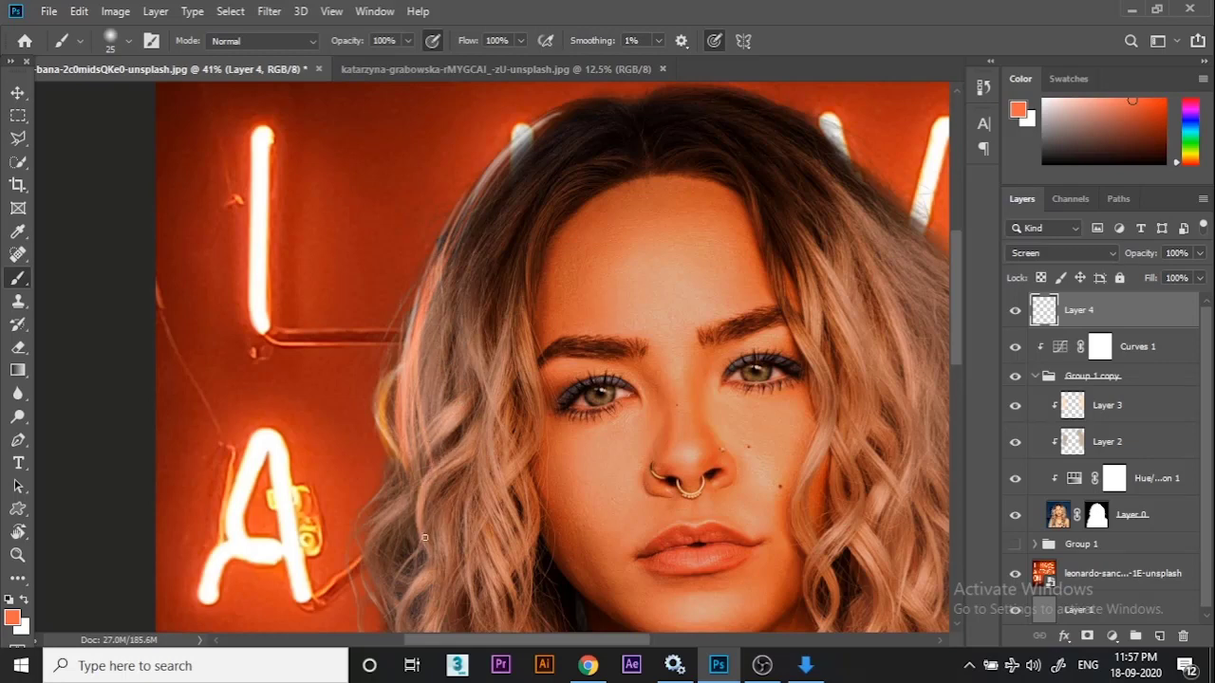
pyautogui.moveTo(425, 519)
pyautogui.mouseDown()
pyautogui.moveTo(414, 380)
pyautogui.moveTo(391, 520)
pyautogui.moveTo(384, 454)
pyautogui.mouseUp()
pyautogui.press('[')
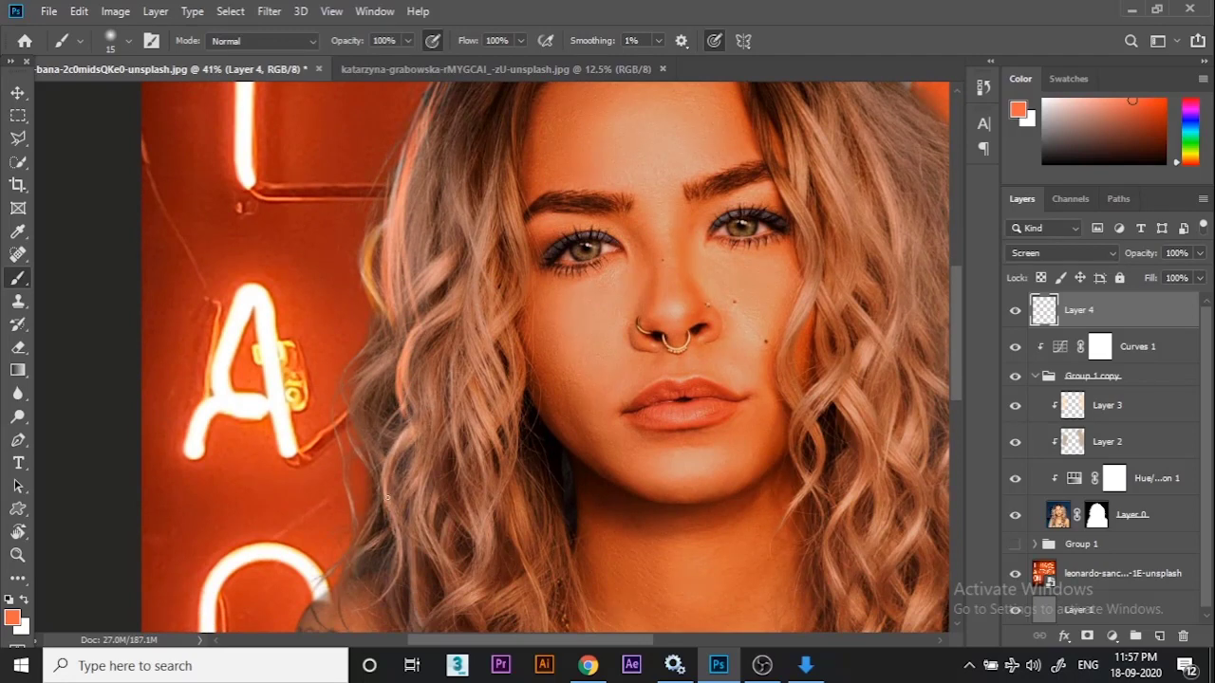
pyautogui.moveTo(377, 363)
pyautogui.mouseDown()
pyautogui.moveTo(359, 411)
pyautogui.moveTo(387, 357)
pyautogui.moveTo(364, 463)
pyautogui.moveTo(360, 394)
pyautogui.moveTo(366, 437)
pyautogui.mouseUp()
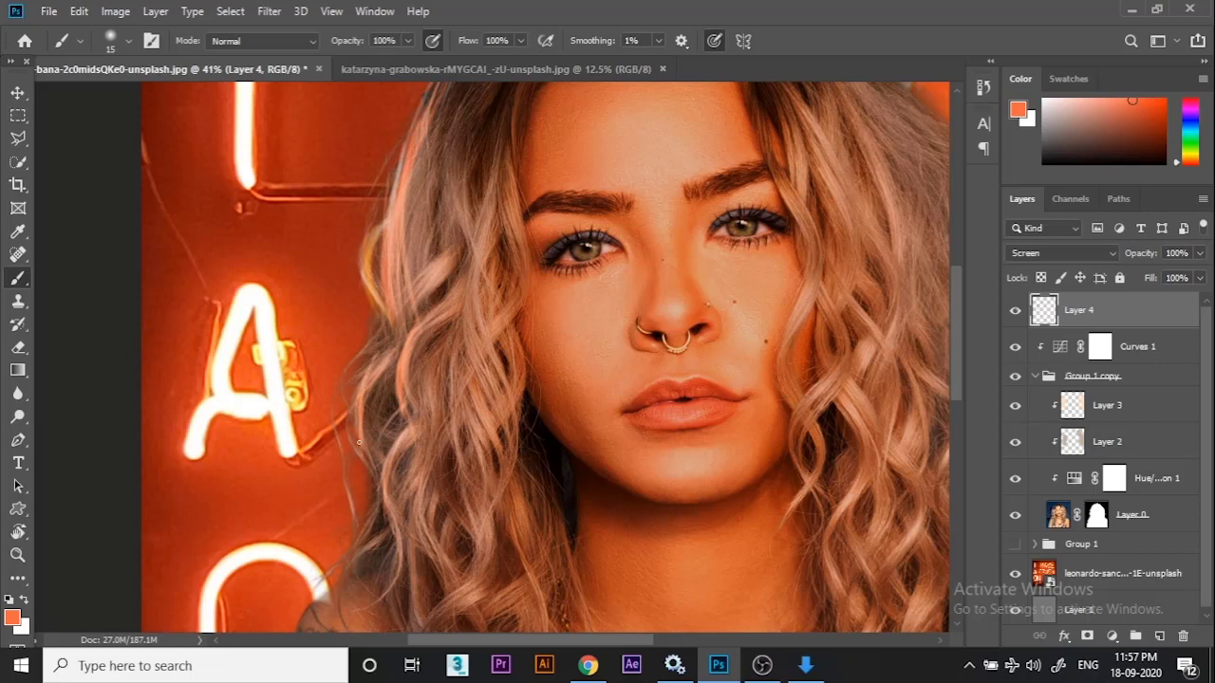
pyautogui.moveTo(387, 362); pyautogui.dragTo(381, 373)
pyautogui.moveTo(366, 352)
pyautogui.mouseDown()
pyautogui.moveTo(339, 410)
pyautogui.moveTo(334, 474)
pyautogui.moveTo(357, 286)
pyautogui.mouseUp()
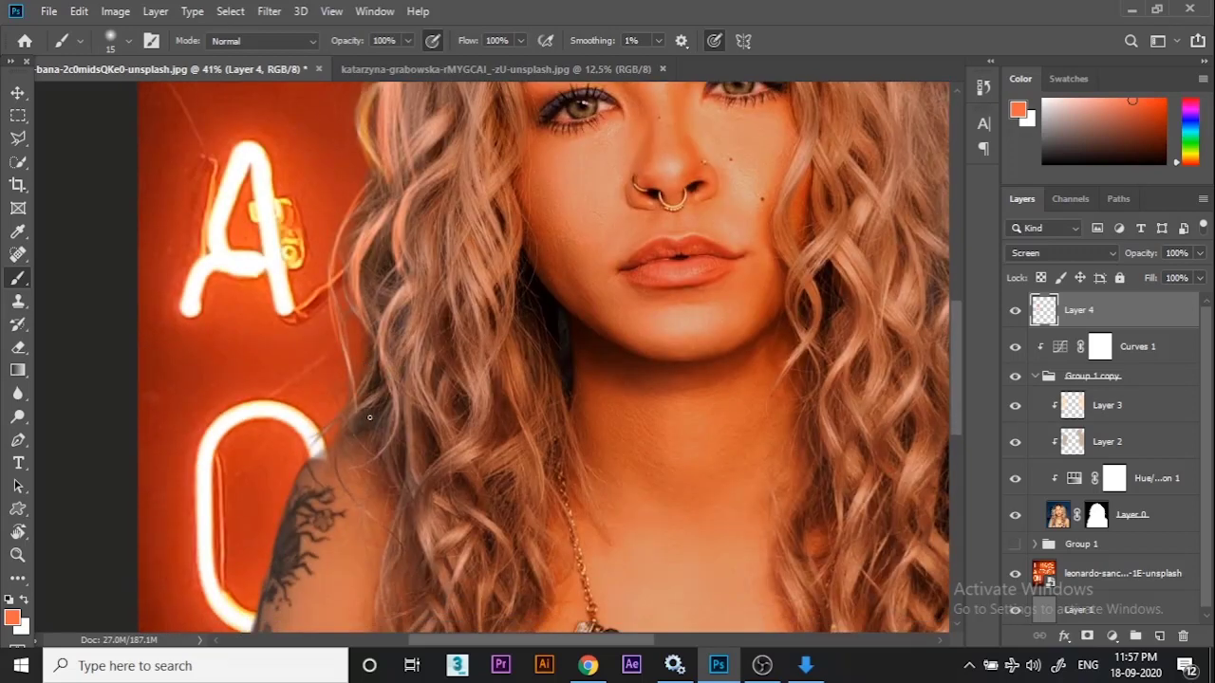
# Paint thin orange strands over the tattooed shoulder and up through the left curls with the 15 px brush.
pyautogui.moveTo(365, 415); pyautogui.dragTo(311, 488)
pyautogui.moveTo(335, 440); pyautogui.dragTo(306, 500)
pyautogui.moveTo(361, 416)
pyautogui.mouseDown()
pyautogui.moveTo(329, 494)
pyautogui.moveTo(336, 418)
pyautogui.moveTo(388, 307)
pyautogui.moveTo(375, 389)
pyautogui.moveTo(389, 423)
pyautogui.moveTo(368, 436)
pyautogui.moveTo(352, 480)
pyautogui.mouseUp()
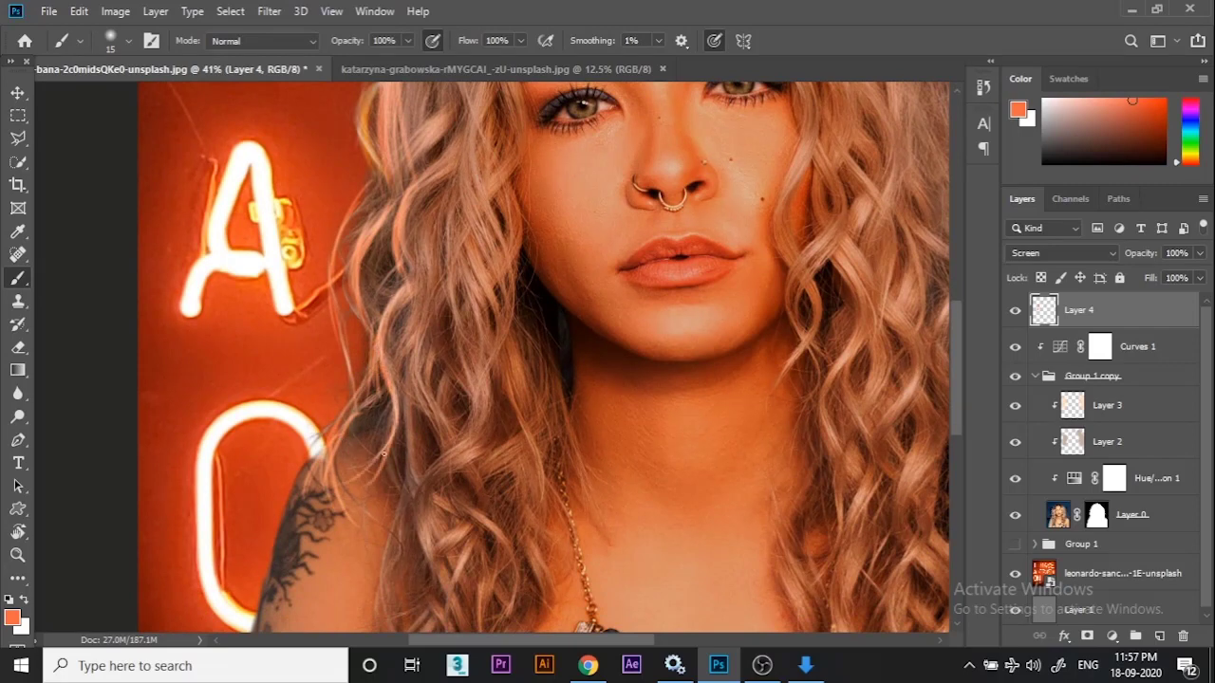
pyautogui.moveTo(393, 435)
pyautogui.mouseDown()
pyautogui.moveTo(341, 483)
pyautogui.moveTo(382, 354)
pyautogui.mouseUp()
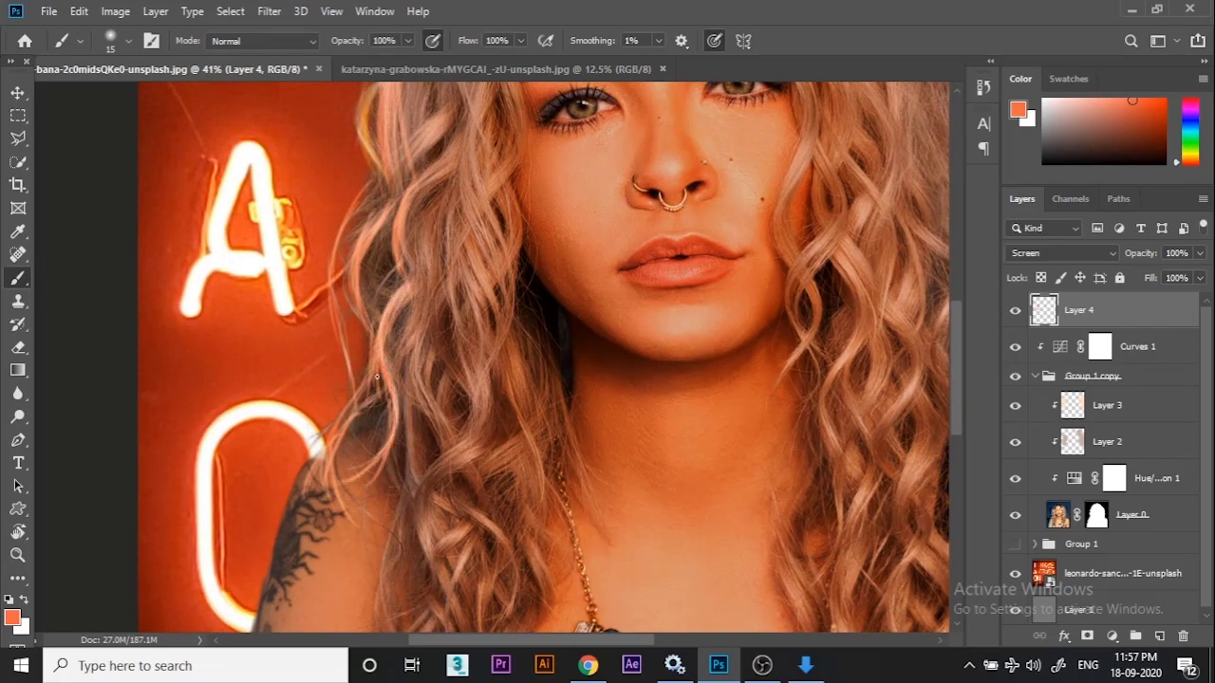
pyautogui.moveTo(414, 219); pyautogui.dragTo(378, 327)
pyautogui.moveTo(418, 221); pyautogui.dragTo(431, 377)
# Enlarge the brush and paint broader orange highlights on the left curls beside the cheek and eye.
pyautogui.press(']')
pyautogui.press(']')
pyautogui.moveTo(423, 260)
pyautogui.mouseDown()
pyautogui.moveTo(432, 376)
pyautogui.moveTo(449, 427)
pyautogui.mouseUp()
pyautogui.moveTo(420, 364)
pyautogui.mouseDown()
pyautogui.moveTo(442, 423)
pyautogui.moveTo(443, 476)
pyautogui.moveTo(423, 388)
pyautogui.moveTo(423, 446)
pyautogui.mouseUp()
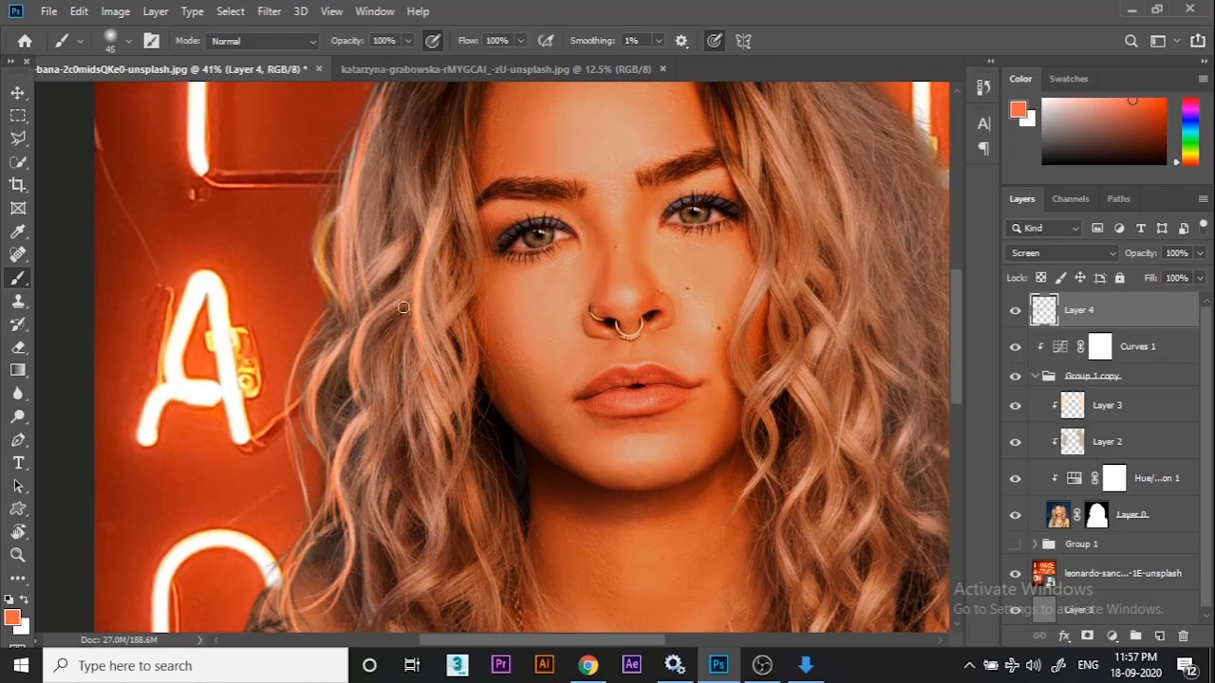
pyautogui.moveTo(403, 250); pyautogui.dragTo(351, 311)
pyautogui.moveTo(383, 136); pyautogui.dragTo(401, 279)
# Paint orange strands from the left of the crown down towards the temple, thinning the brush for the finer ones.
pyautogui.moveTo(497, 146)
pyautogui.mouseDown()
pyautogui.moveTo(414, 299)
pyautogui.moveTo(505, 139)
pyautogui.moveTo(434, 302)
pyautogui.moveTo(475, 162)
pyautogui.moveTo(421, 344)
pyautogui.moveTo(490, 146)
pyautogui.moveTo(427, 251)
pyautogui.mouseUp()
pyautogui.moveTo(544, 102); pyautogui.dragTo(435, 249)
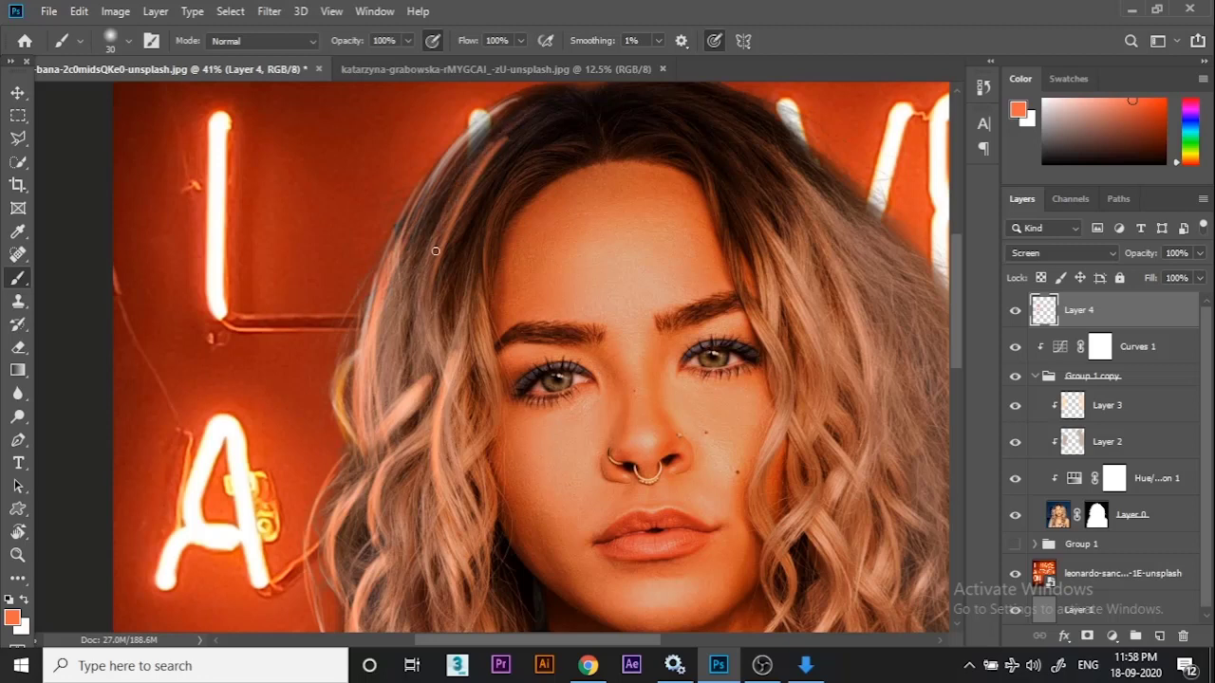
pyautogui.moveTo(525, 130); pyautogui.dragTo(433, 270)
pyautogui.press('[')
pyautogui.press('[')
pyautogui.press('[')
pyautogui.press('[')
pyautogui.press(']')
pyautogui.press(']')
pyautogui.moveTo(502, 198); pyautogui.dragTo(442, 290)
pyautogui.moveTo(499, 219); pyautogui.dragTo(450, 288)
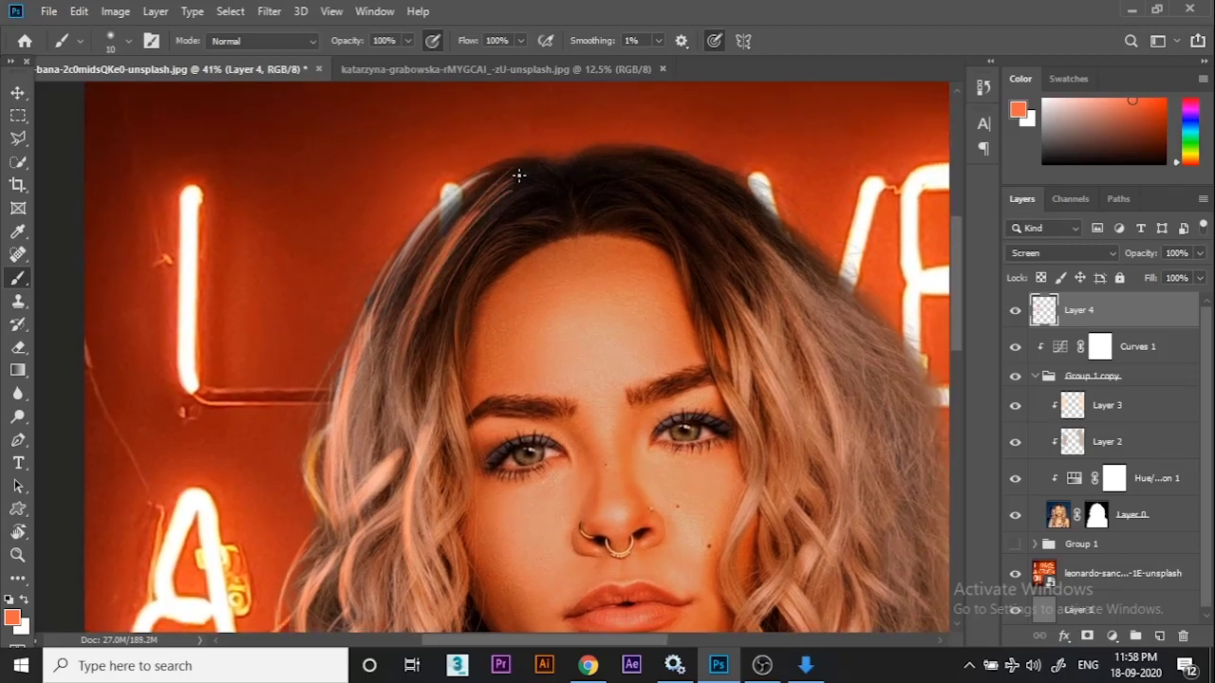
# Extend the orange strands from the parting down the left outer hair, widening the brush for the closing strokes.
pyautogui.press(']')
pyautogui.moveTo(520, 177)
pyautogui.mouseDown()
pyautogui.moveTo(424, 291)
pyautogui.moveTo(523, 181)
pyautogui.moveTo(480, 220)
pyautogui.moveTo(491, 181)
pyautogui.moveTo(382, 351)
pyautogui.mouseUp()
pyautogui.press(']')
pyautogui.press(']')
pyautogui.press(']')
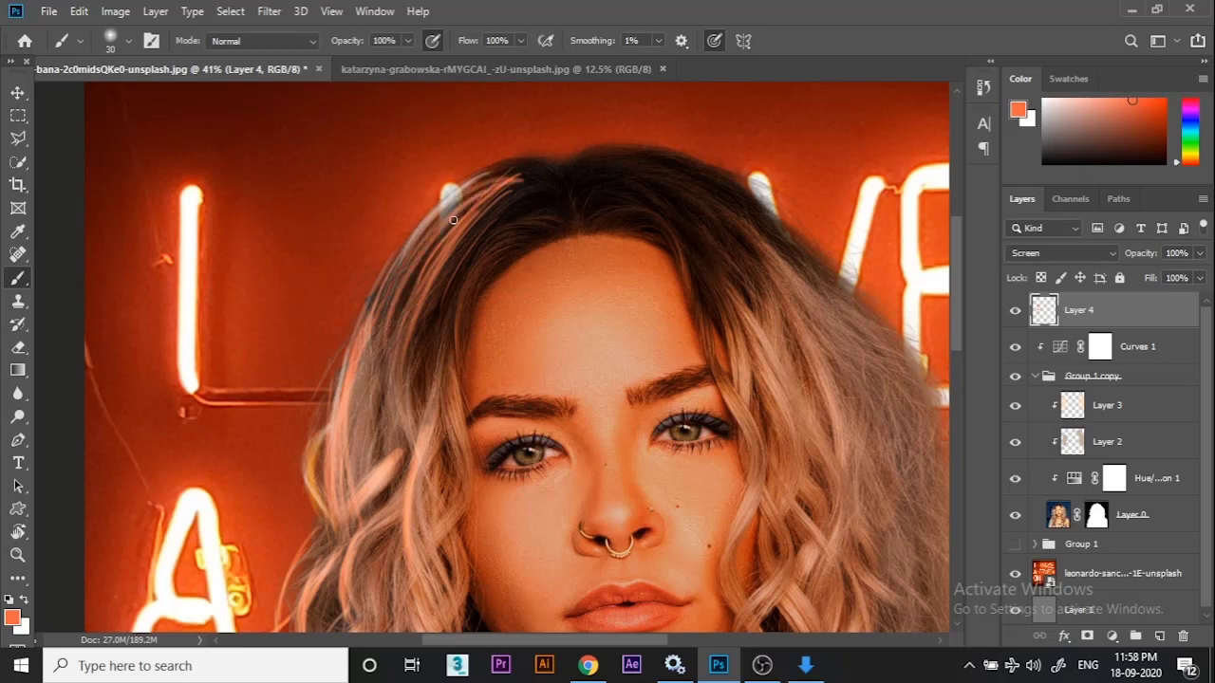
pyautogui.moveTo(473, 206); pyautogui.dragTo(381, 341)
pyautogui.moveTo(450, 229); pyautogui.dragTo(387, 342)
pyautogui.press(']')
pyautogui.press(']')
pyautogui.press(']')
pyautogui.press(']')
pyautogui.press(']')
pyautogui.press(']')
pyautogui.press(']')
pyautogui.press(']')
pyautogui.press(']')
pyautogui.press(']')
pyautogui.press(']')
pyautogui.press(']')
pyautogui.press(']')
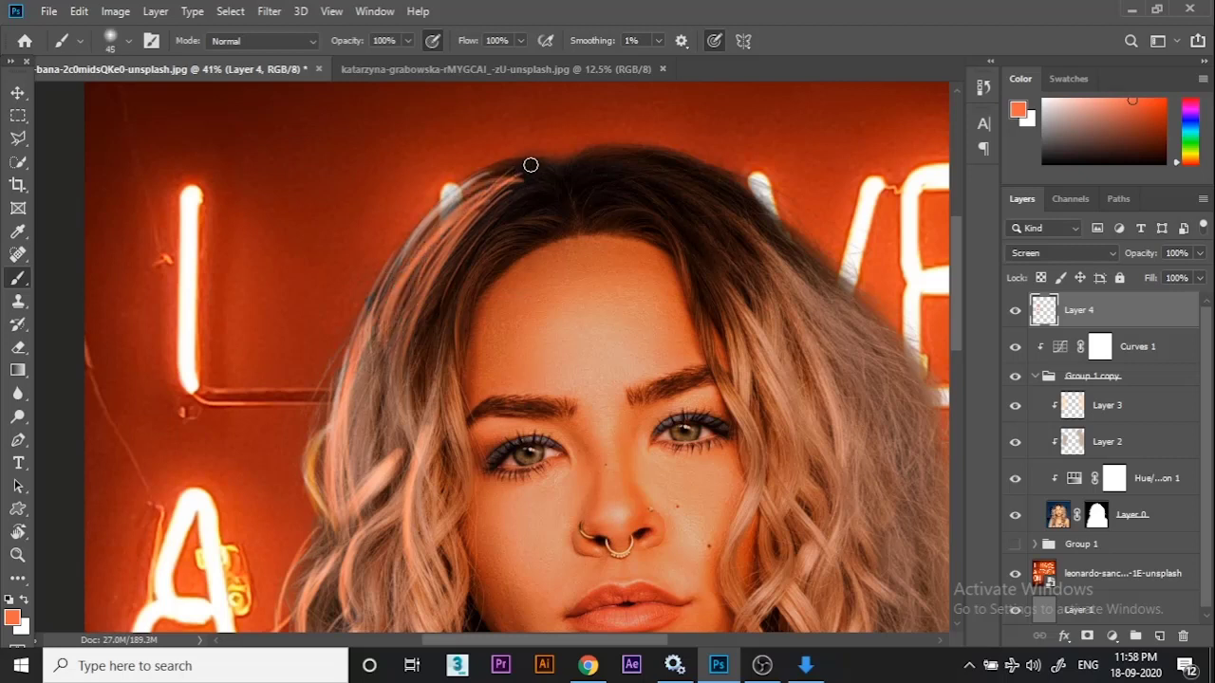
pyautogui.click(542, 181)
pyautogui.press(']')
pyautogui.press(']')
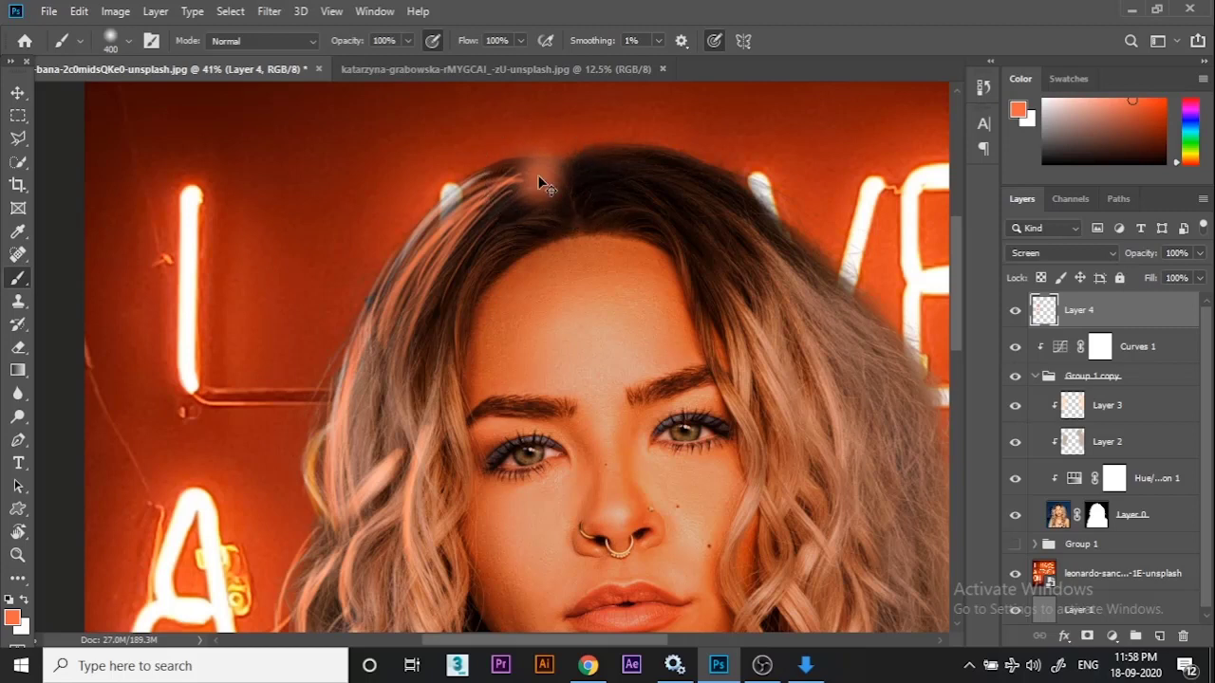
pyautogui.hotkey('ctrl', 'z')
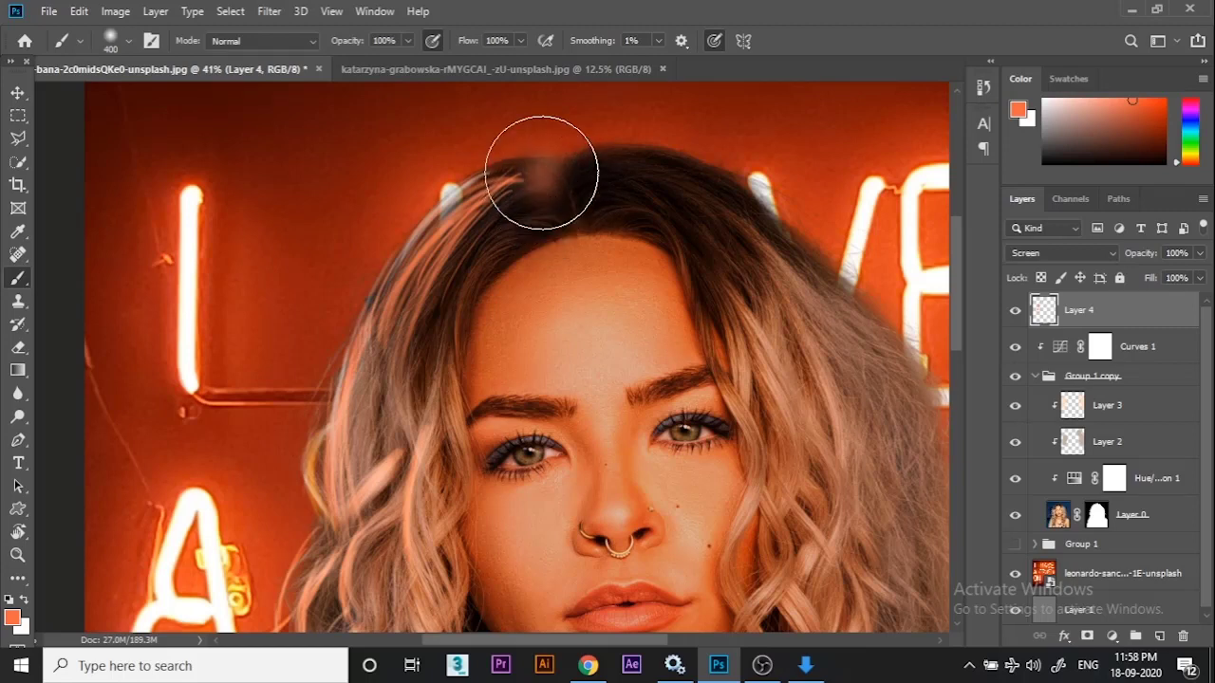
pyautogui.hotkey('ctrl', 'alt', 'z')
pyautogui.hotkey('ctrl', 'alt', 'z')
pyautogui.hotkey('ctrl', 'alt', 'z')
pyautogui.scroll(-1, 555, 197)
pyautogui.scroll(1, 555, 198)
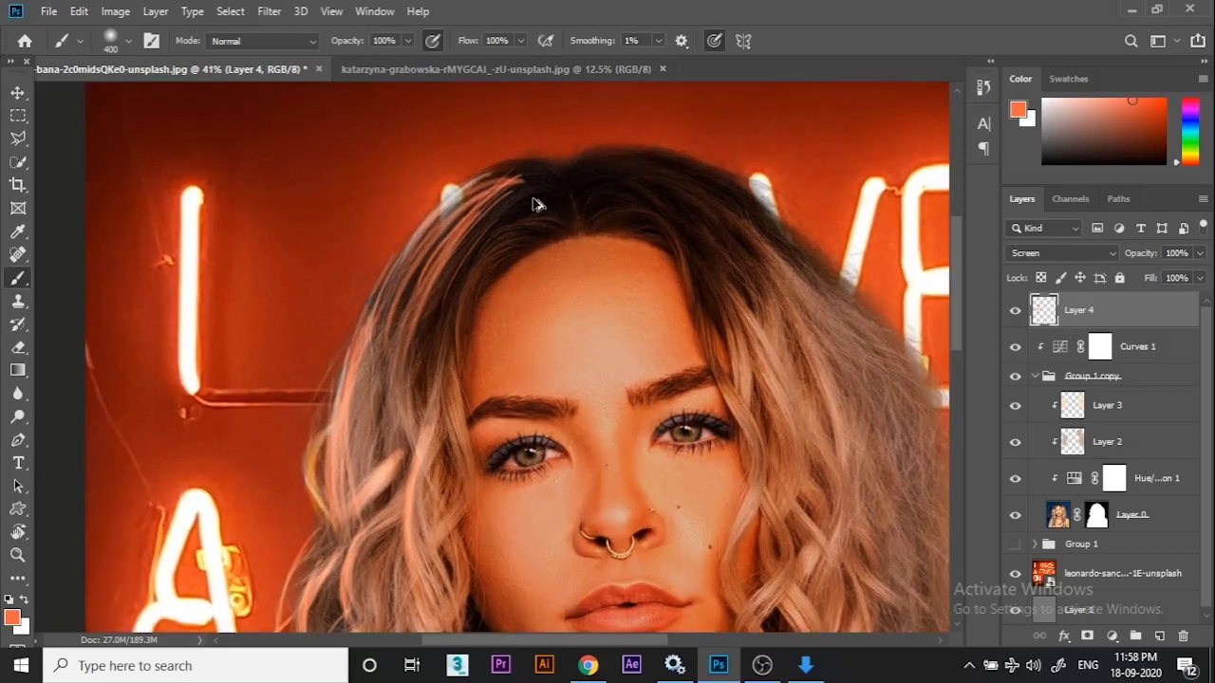
# Erase the strand ends painted near the parting at the crown and return to the Brush tool.
pyautogui.press('e')
pyautogui.moveTo(537, 196)
pyautogui.mouseDown()
pyautogui.moveTo(560, 180)
pyautogui.moveTo(563, 203)
pyautogui.mouseUp()
pyautogui.press('b')
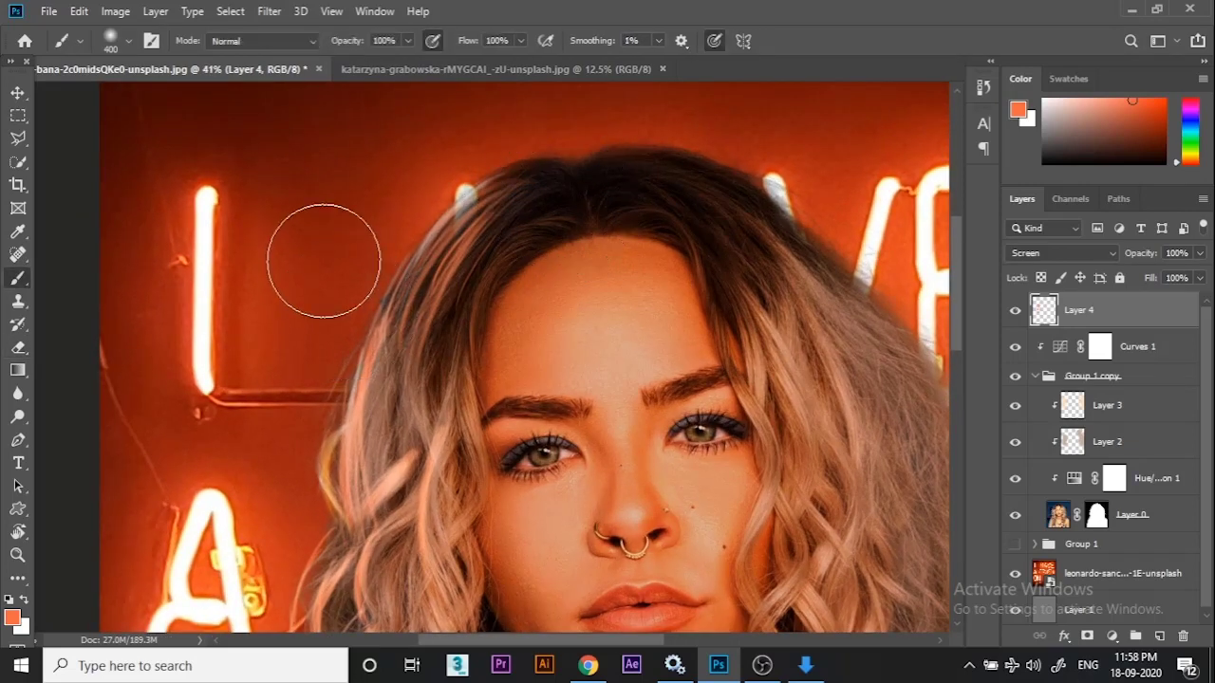
# Reduce the brush to 20 px and paint orange strands from the left temple down into the curls.
pyautogui.press('[')
pyautogui.press('[')
pyautogui.press('[')
pyautogui.press('[')
pyautogui.press('[')
pyautogui.press('[')
pyautogui.press('[')
pyautogui.press('[')
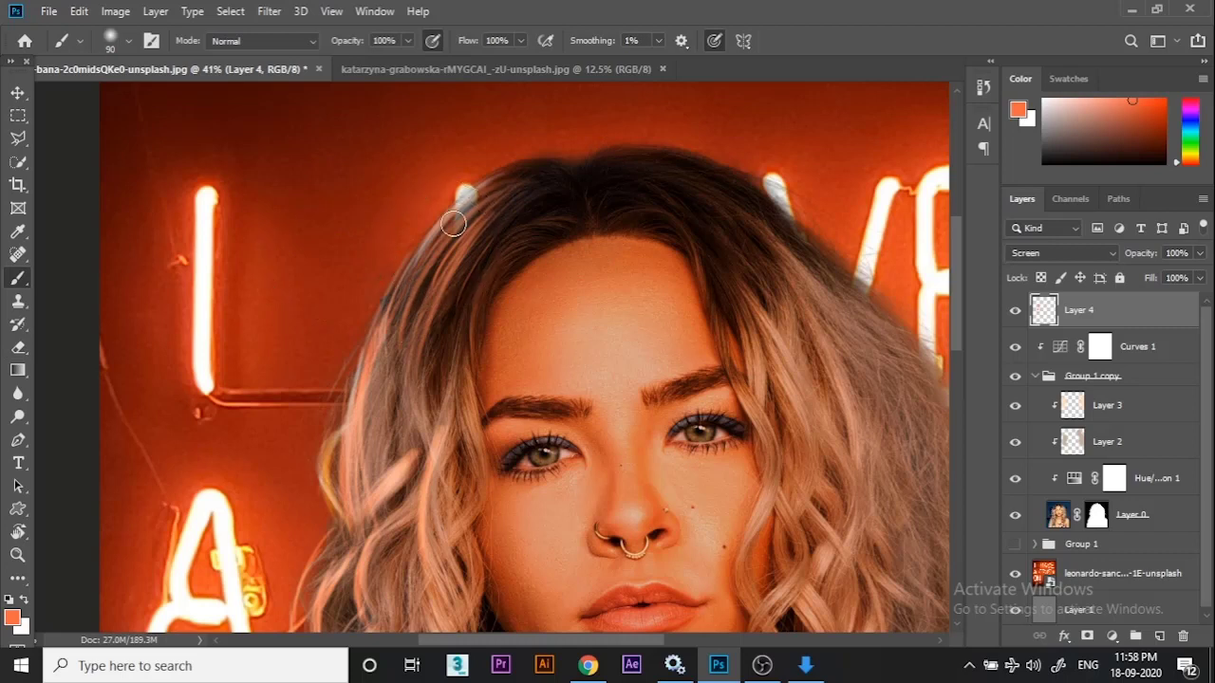
pyautogui.press('[')
pyautogui.press('[')
pyautogui.press('[')
pyautogui.press('[')
pyautogui.press('[')
pyautogui.press('[')
pyautogui.press('[')
pyautogui.moveTo(463, 241)
pyautogui.mouseDown()
pyautogui.moveTo(420, 327)
pyautogui.moveTo(419, 439)
pyautogui.mouseUp()
pyautogui.moveTo(448, 284); pyautogui.dragTo(418, 389)
pyautogui.moveTo(421, 314); pyautogui.dragTo(424, 452)
pyautogui.moveTo(415, 338); pyautogui.dragTo(415, 431)
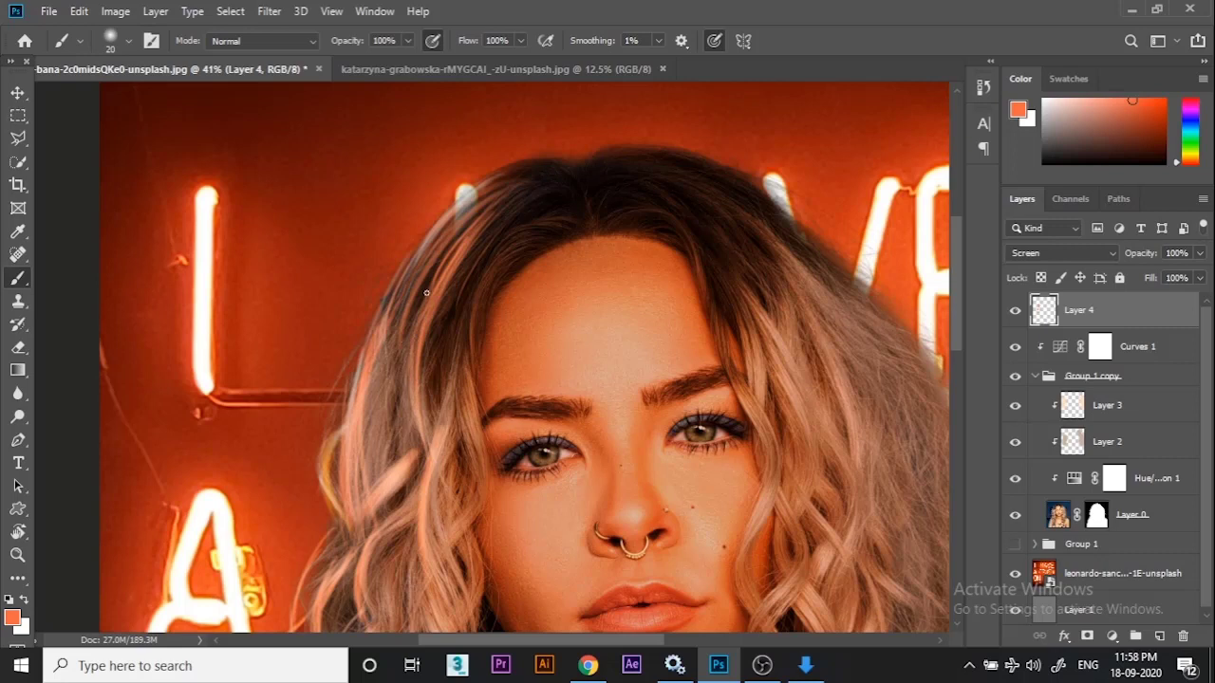
# Build up more 20 px orange strands across the left outer hair from the crown to the curls.
pyautogui.moveTo(426, 291); pyautogui.dragTo(392, 456)
pyautogui.moveTo(398, 332); pyautogui.dragTo(379, 466)
pyautogui.moveTo(399, 326); pyautogui.dragTo(378, 474)
pyautogui.moveTo(399, 318)
pyautogui.mouseDown()
pyautogui.moveTo(365, 467)
pyautogui.moveTo(364, 409)
pyautogui.moveTo(369, 473)
pyautogui.moveTo(374, 450)
pyautogui.mouseUp()
pyautogui.moveTo(453, 226)
pyautogui.mouseDown()
pyautogui.moveTo(380, 348)
pyautogui.moveTo(387, 319)
pyautogui.mouseUp()
pyautogui.moveTo(409, 261); pyautogui.dragTo(388, 310)
pyautogui.moveTo(426, 234)
pyautogui.mouseDown()
pyautogui.moveTo(380, 311)
pyautogui.moveTo(362, 377)
pyautogui.mouseUp()
pyautogui.moveTo(407, 291)
pyautogui.mouseDown()
pyautogui.moveTo(374, 477)
pyautogui.moveTo(402, 336)
pyautogui.mouseUp()
# Sample a lighter orange from the letter V's glow and paint flyaway hairs along the hair's upper right edge at 20 px.
pyautogui.hotkey('ctrl', '0')
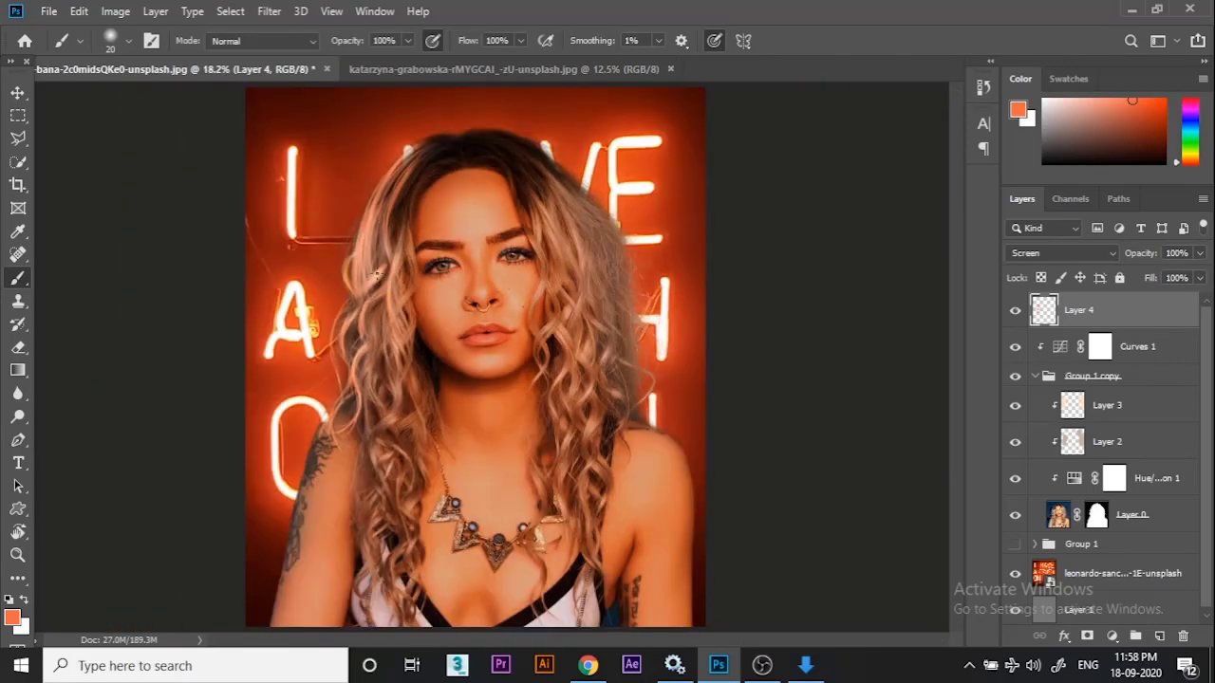
pyautogui.scroll(1, 345, 322)
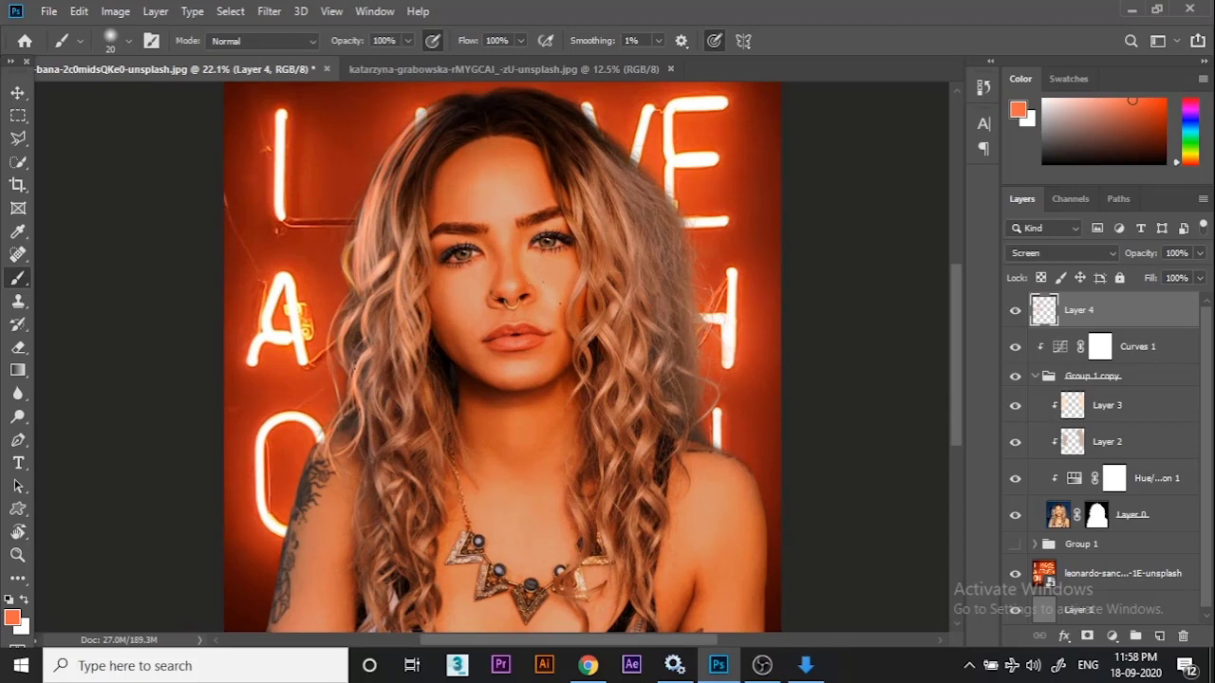
pyautogui.moveTo(638, 171); pyautogui.dragTo(623, 208)
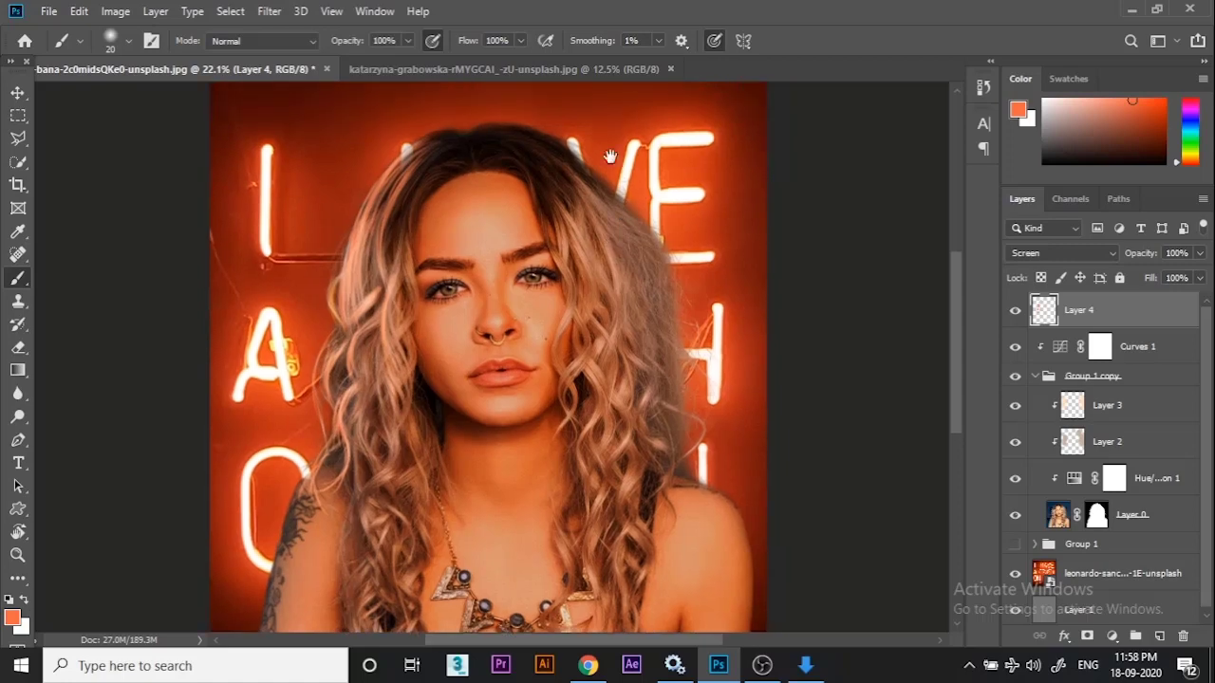
pyautogui.hotkey('ctrl', '+')
pyautogui.hotkey('ctrl', '+')
pyautogui.moveTo(670, 426); pyautogui.dragTo(583, 575)
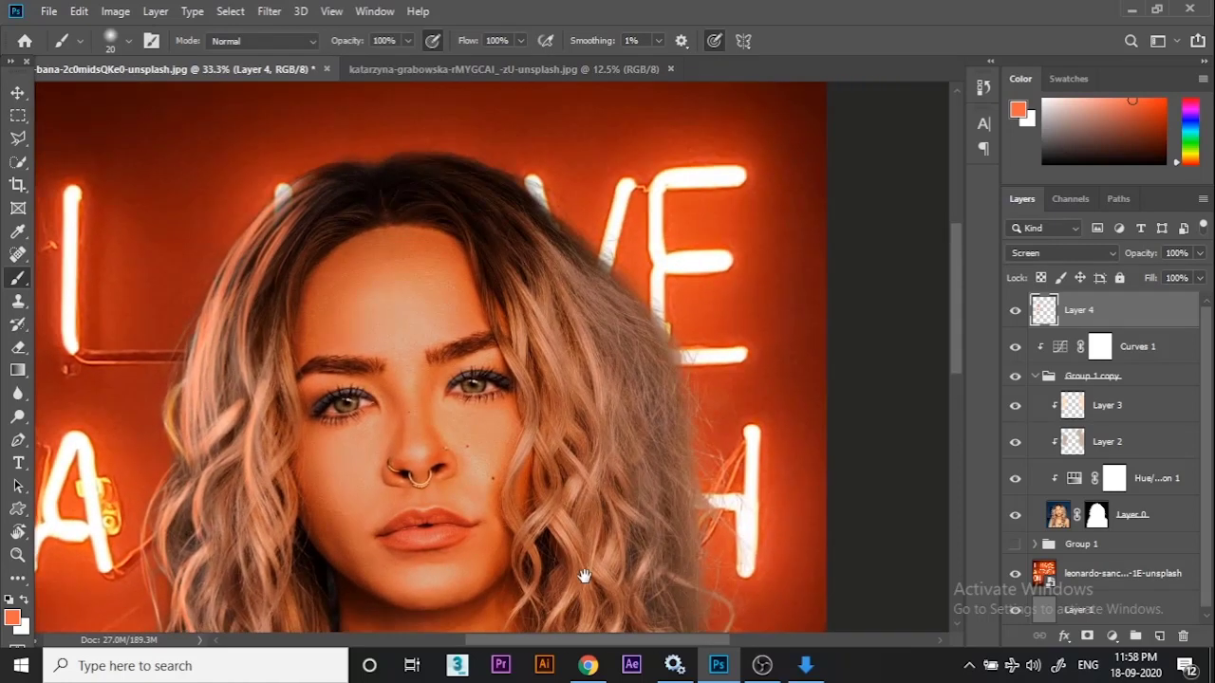
pyautogui.keyDown('alt'); pyautogui.click(605, 236); pyautogui.keyUp('alt')
pyautogui.moveTo(549, 222)
pyautogui.mouseDown()
pyautogui.moveTo(603, 261)
pyautogui.moveTo(595, 254)
pyautogui.mouseUp()
pyautogui.moveTo(509, 196)
pyautogui.mouseDown()
pyautogui.moveTo(590, 225)
pyautogui.moveTo(633, 284)
pyautogui.moveTo(603, 243)
pyautogui.mouseUp()
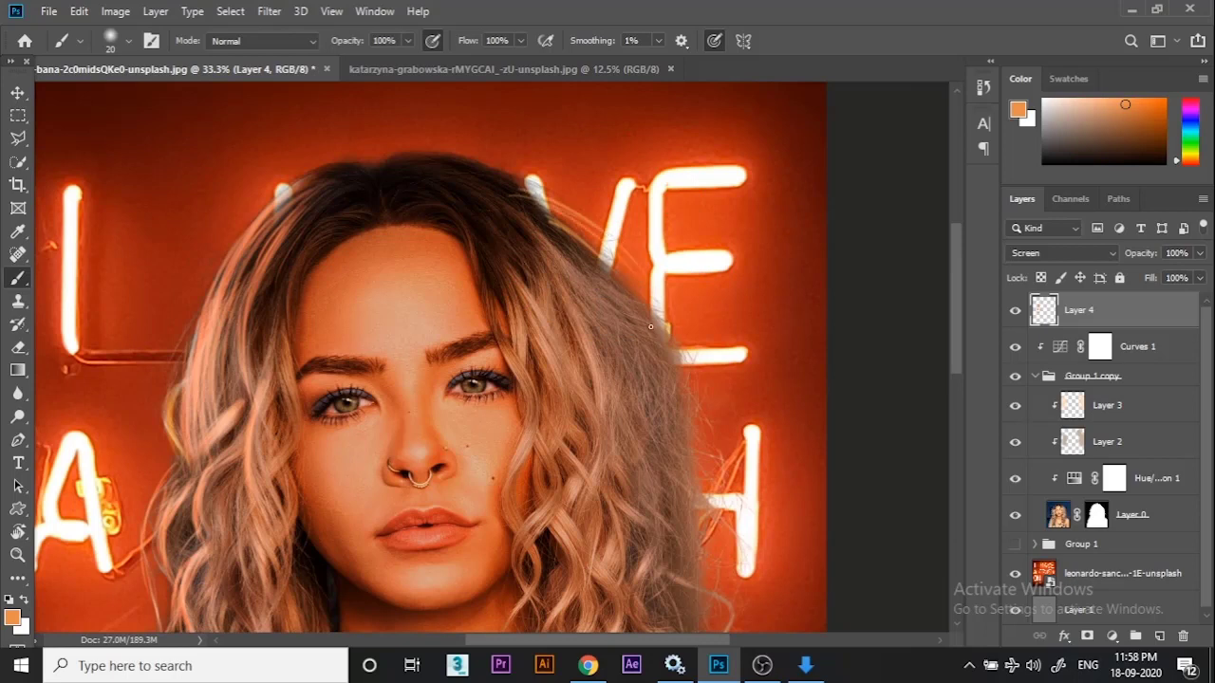
# Paint fine 10 px flyaway strands along the right side of the hair, across the letters V and E.
pyautogui.press('[')
pyautogui.press('[')
pyautogui.moveTo(522, 187)
pyautogui.mouseDown()
pyautogui.moveTo(617, 226)
pyautogui.moveTo(651, 262)
pyautogui.mouseUp()
pyautogui.moveTo(564, 227)
pyautogui.mouseDown()
pyautogui.moveTo(638, 275)
pyautogui.moveTo(698, 338)
pyautogui.mouseUp()
pyautogui.moveTo(585, 247); pyautogui.dragTo(713, 345)
pyautogui.moveTo(634, 319); pyautogui.dragTo(708, 386)
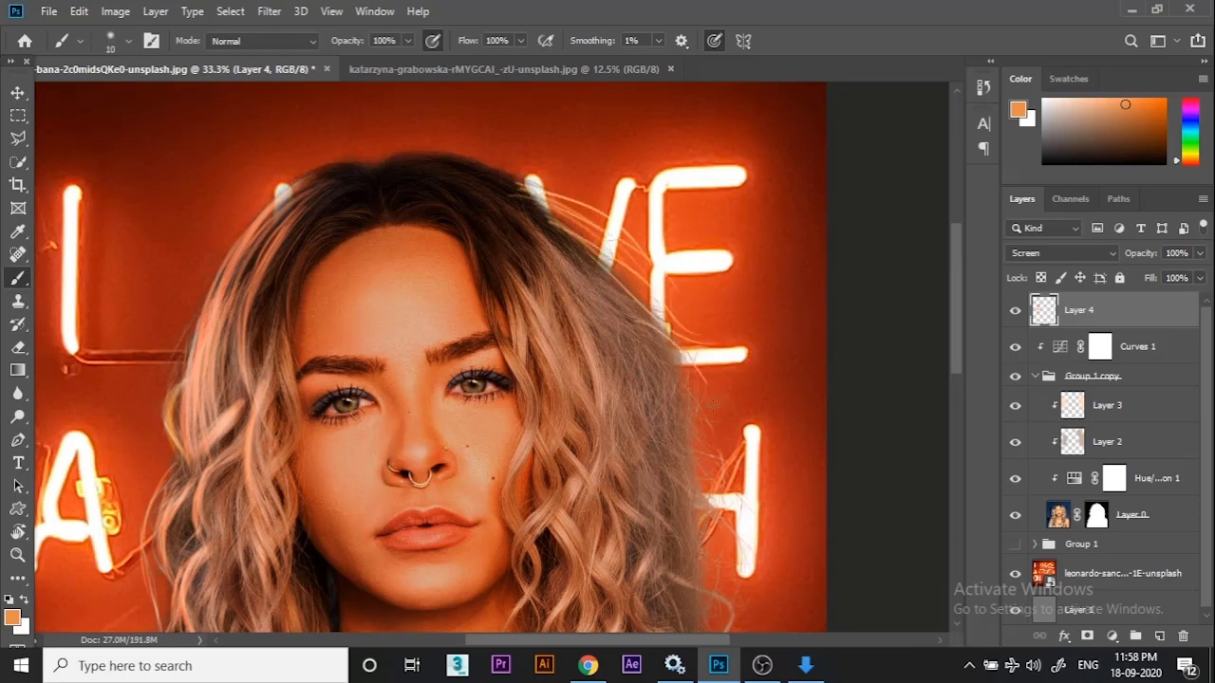
pyautogui.moveTo(644, 342); pyautogui.dragTo(691, 420)
pyautogui.moveTo(626, 321); pyautogui.dragTo(693, 415)
pyautogui.moveTo(611, 300)
pyautogui.mouseDown()
pyautogui.moveTo(681, 406)
pyautogui.moveTo(660, 343)
pyautogui.mouseUp()
# Paint 20 px light-orange highlights down the right outer hair from the letter V to the letter H.
pyautogui.press(']')
pyautogui.press(']')
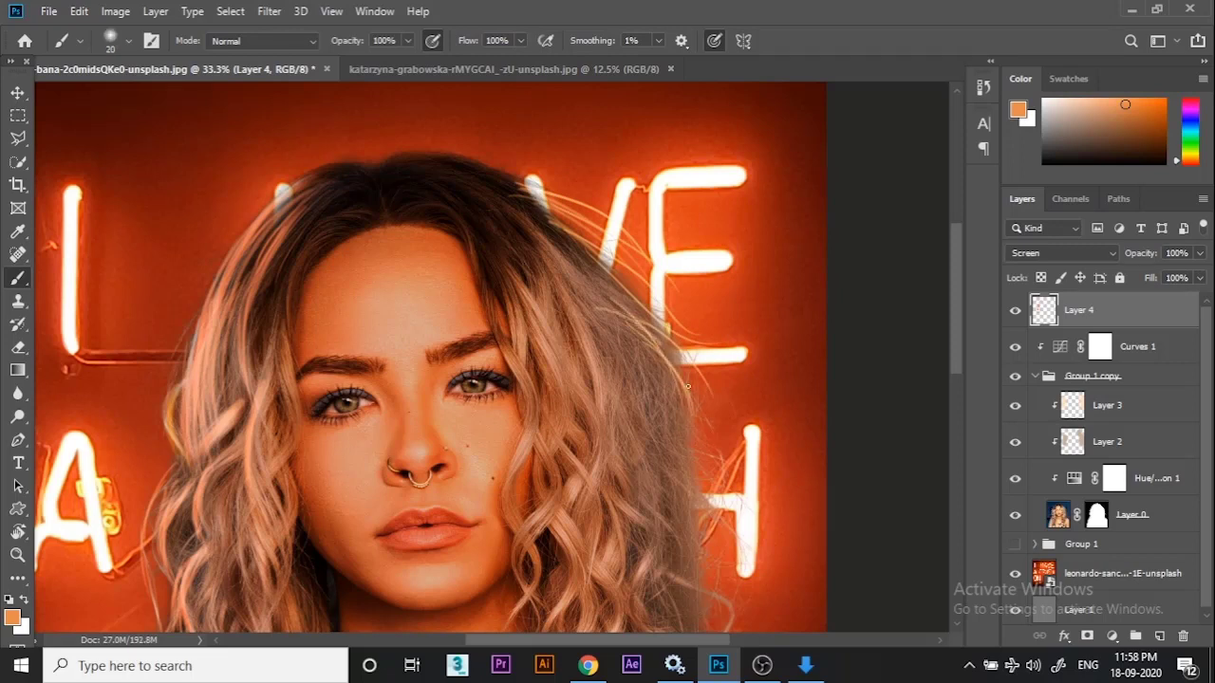
pyautogui.moveTo(602, 279); pyautogui.dragTo(676, 362)
pyautogui.moveTo(560, 264); pyautogui.dragTo(676, 344)
pyautogui.moveTo(623, 314); pyautogui.dragTo(701, 451)
pyautogui.moveTo(653, 360); pyautogui.dragTo(708, 533)
pyautogui.moveTo(674, 423)
pyautogui.mouseDown()
pyautogui.moveTo(723, 560)
pyautogui.moveTo(732, 556)
pyautogui.mouseUp()
pyautogui.moveTo(673, 471); pyautogui.dragTo(722, 598)
pyautogui.moveTo(617, 385); pyautogui.dragTo(694, 520)
pyautogui.moveTo(584, 321)
pyautogui.mouseDown()
pyautogui.moveTo(672, 414)
pyautogui.moveTo(607, 385)
pyautogui.mouseUp()
# Paint thin inner strands in the right side of the hair with an 8 px brush, resampling red-orange from the wall.
pyautogui.press('[')
pyautogui.press('[')
pyautogui.press('[')
pyautogui.moveTo(507, 228)
pyautogui.mouseDown()
pyautogui.moveTo(577, 271)
pyautogui.moveTo(560, 256)
pyautogui.moveTo(636, 382)
pyautogui.mouseUp()
pyautogui.keyDown('alt'); pyautogui.click(655, 283); pyautogui.keyUp('alt')
pyautogui.moveTo(587, 285); pyautogui.dragTo(637, 390)
pyautogui.moveTo(601, 328); pyautogui.dragTo(626, 404)
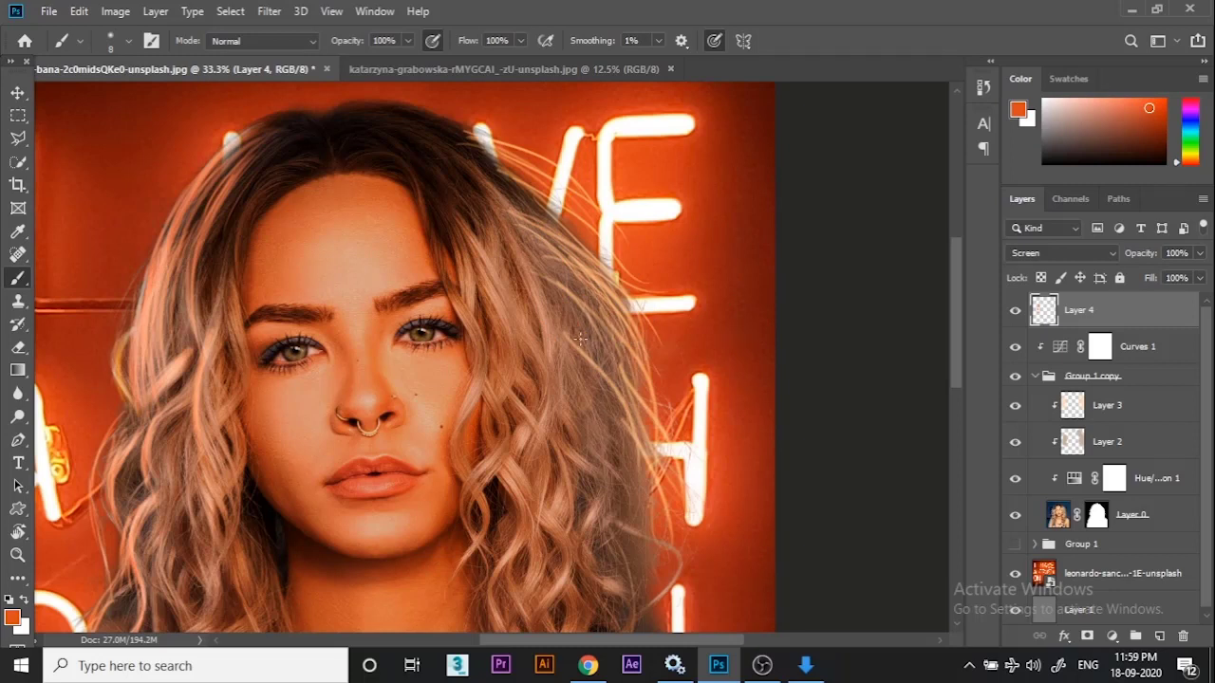
# Paint red-orange strands through the inner right side of the hair with a 15 px brush.
pyautogui.press(']')
pyautogui.press(']')
pyautogui.moveTo(532, 282); pyautogui.dragTo(559, 364)
pyautogui.moveTo(513, 245); pyautogui.dragTo(541, 364)
pyautogui.moveTo(512, 216); pyautogui.dragTo(542, 368)
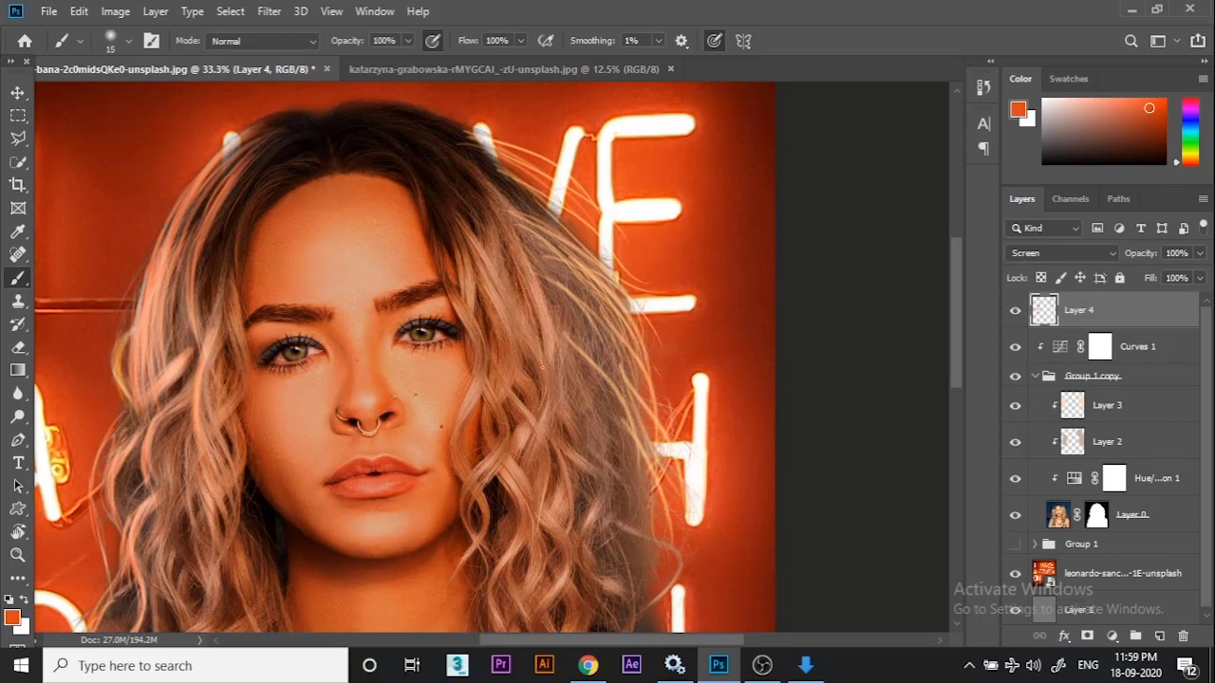
# Paint 25 px red-orange highlights from the hair's right crown down into the curls beside the face.
pyautogui.press(']')
pyautogui.moveTo(488, 211)
pyautogui.mouseDown()
pyautogui.moveTo(558, 341)
pyautogui.moveTo(513, 241)
pyautogui.mouseUp()
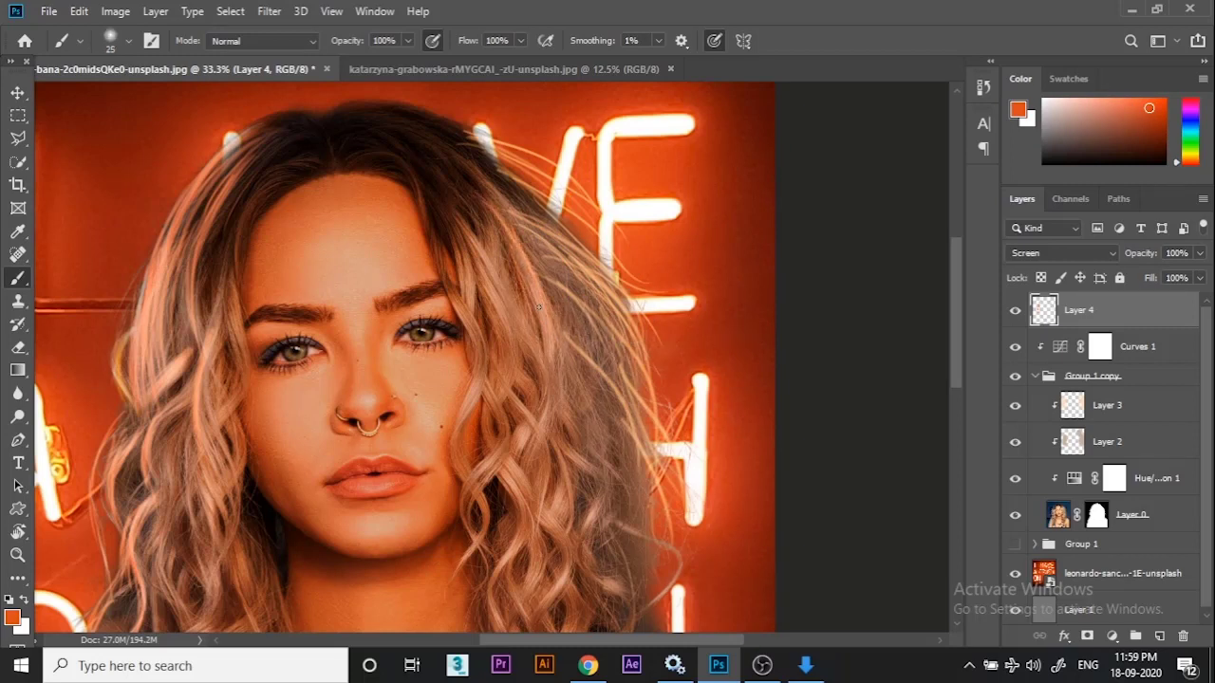
pyautogui.moveTo(442, 154); pyautogui.dragTo(503, 228)
pyautogui.moveTo(456, 178)
pyautogui.mouseDown()
pyautogui.moveTo(569, 260)
pyautogui.moveTo(574, 357)
pyautogui.mouseUp()
pyautogui.moveTo(525, 306)
pyautogui.mouseDown()
pyautogui.moveTo(570, 442)
pyautogui.moveTo(536, 465)
pyautogui.moveTo(547, 551)
pyautogui.mouseUp()
pyautogui.moveTo(493, 452); pyautogui.dragTo(539, 528)
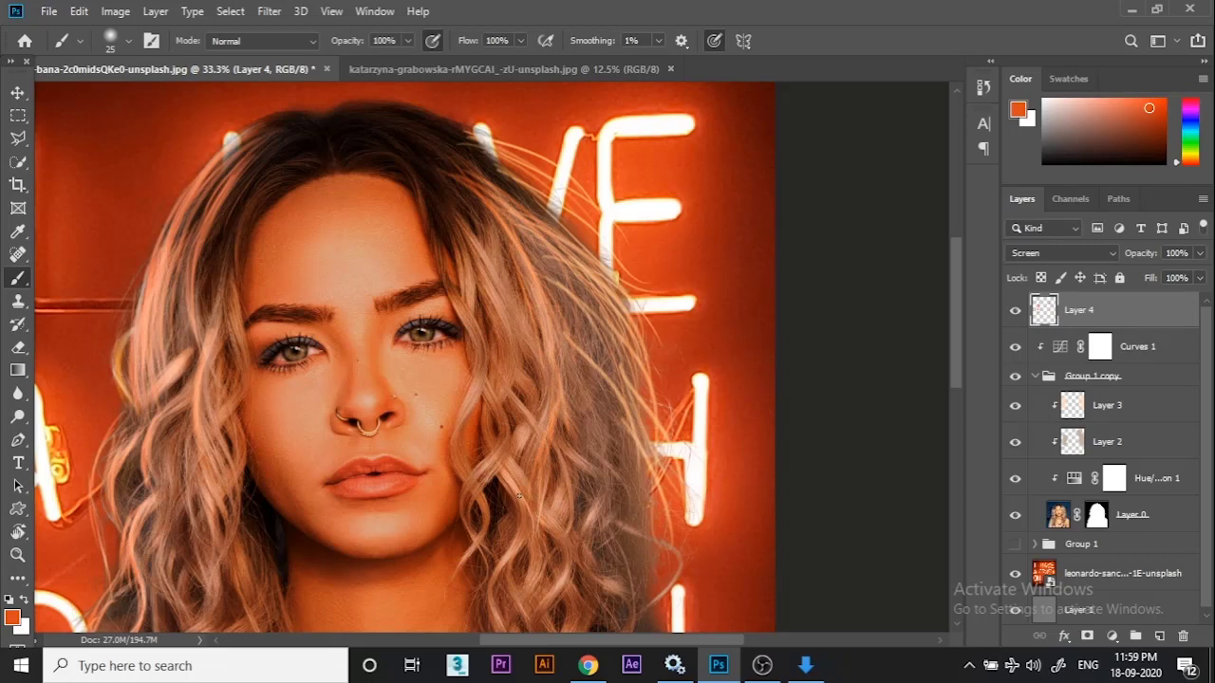
pyautogui.moveTo(510, 473); pyautogui.dragTo(545, 534)
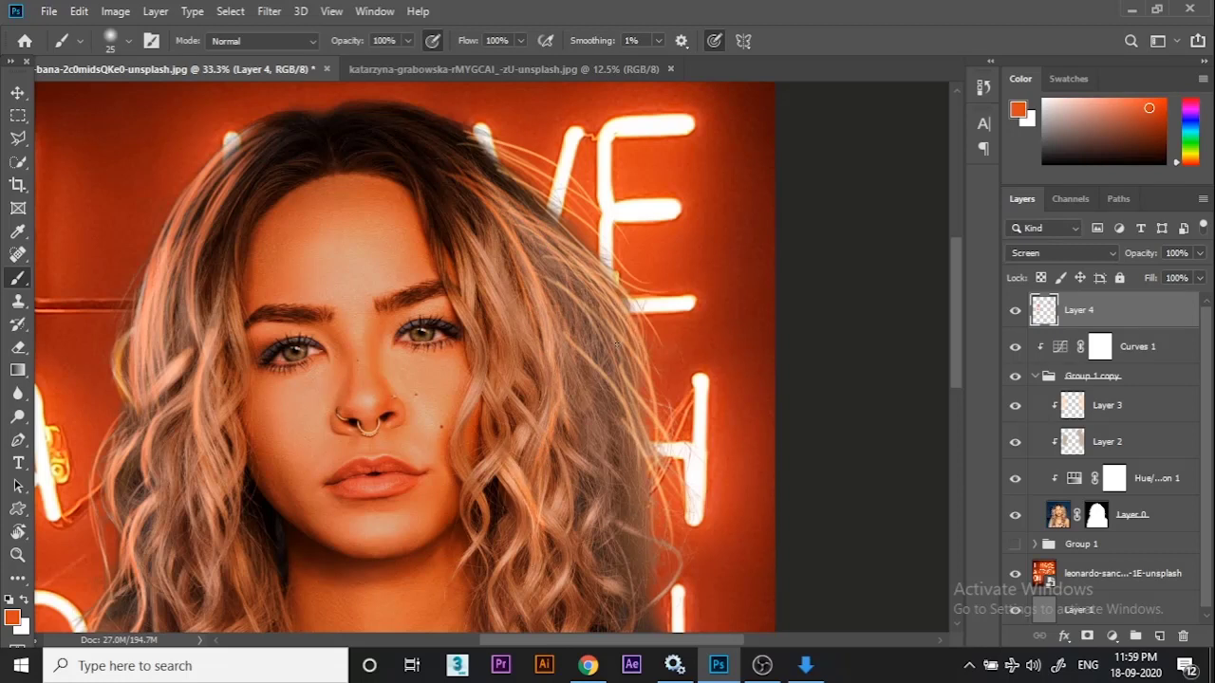
# Sample near-white from the letter E's neon tube and try 25 px strands along the hair's right edge, then undo the strokes.
pyautogui.keyDown('alt'); pyautogui.click(674, 292); pyautogui.keyUp('alt')
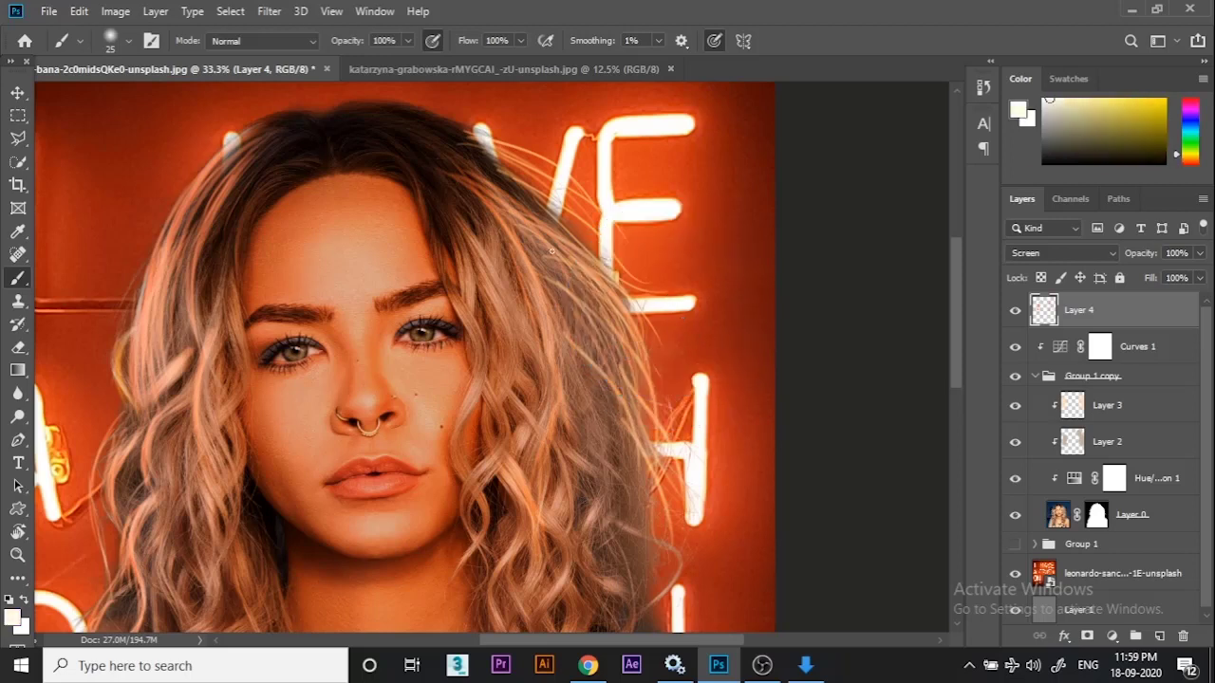
pyautogui.moveTo(524, 222); pyautogui.dragTo(634, 349)
pyautogui.moveTo(557, 242); pyautogui.dragTo(638, 381)
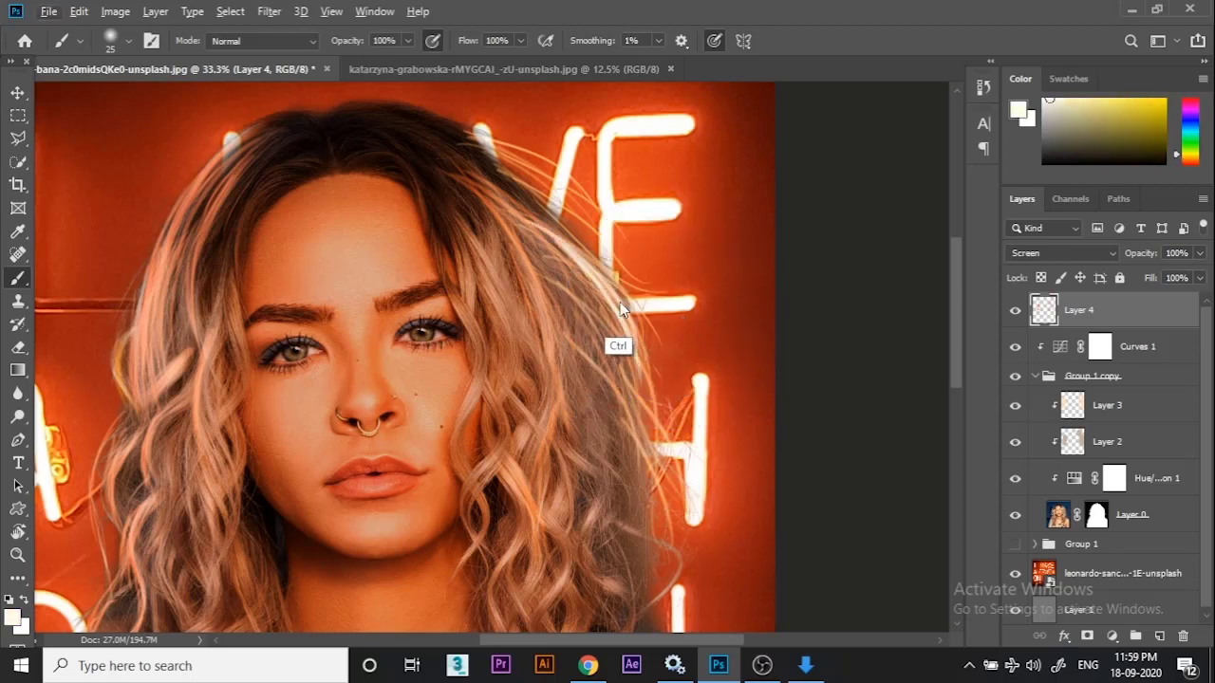
pyautogui.hotkey('ctrl', 'z')
pyautogui.hotkey('ctrl', 'z')
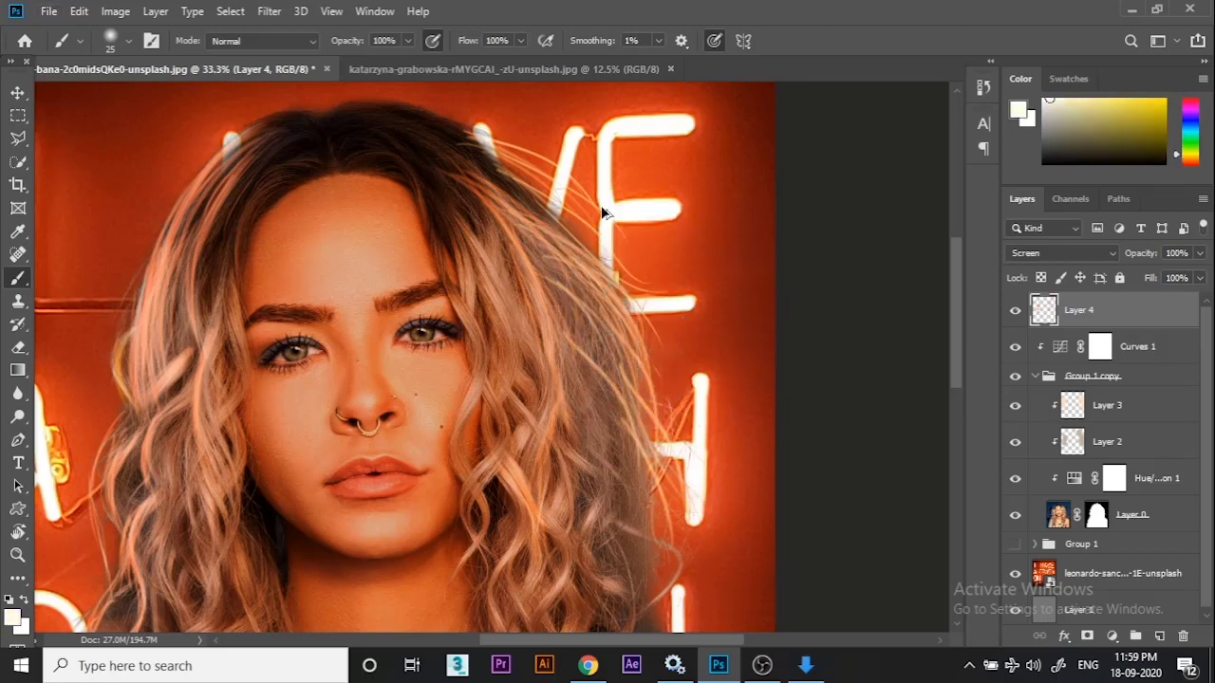
# Paint fine 15 px near-white strands along the hair's right edge from the letter E down to the letter H.
pyautogui.scroll(-1, 598, 238)
pyautogui.scroll(3, 594, 282)
pyautogui.moveTo(623, 298); pyautogui.dragTo(611, 318)
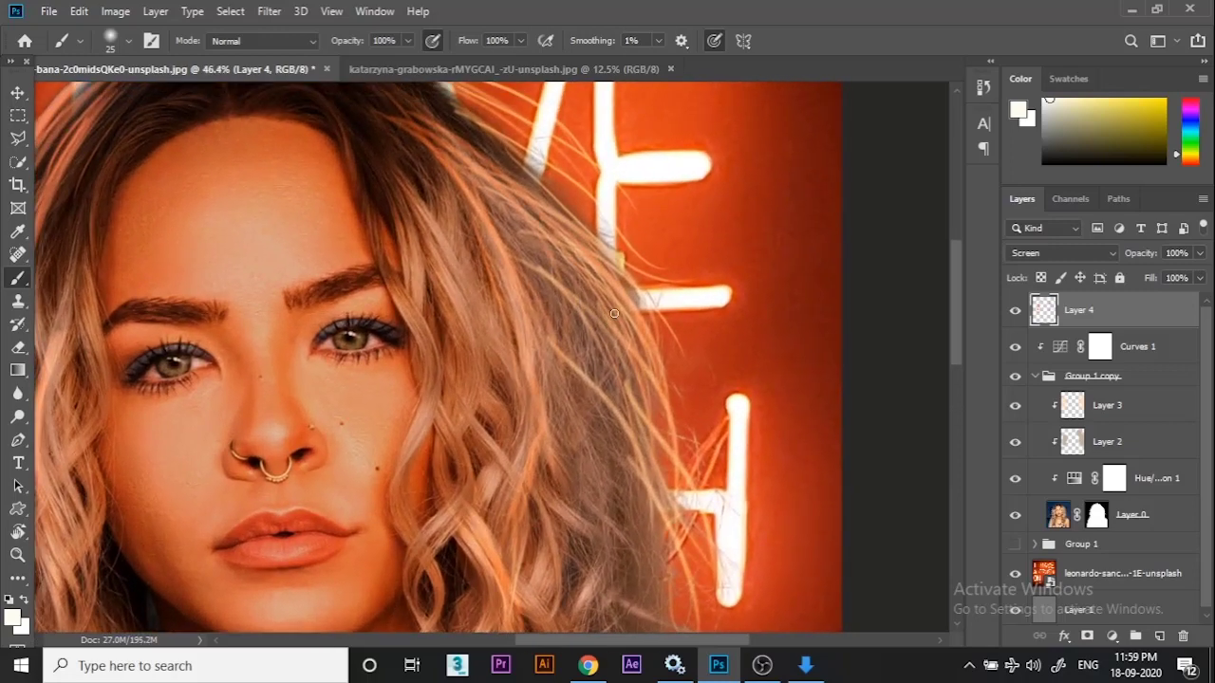
pyautogui.press('[')
pyautogui.press('[')
pyautogui.moveTo(517, 187); pyautogui.dragTo(600, 265)
pyautogui.moveTo(492, 162); pyautogui.dragTo(602, 247)
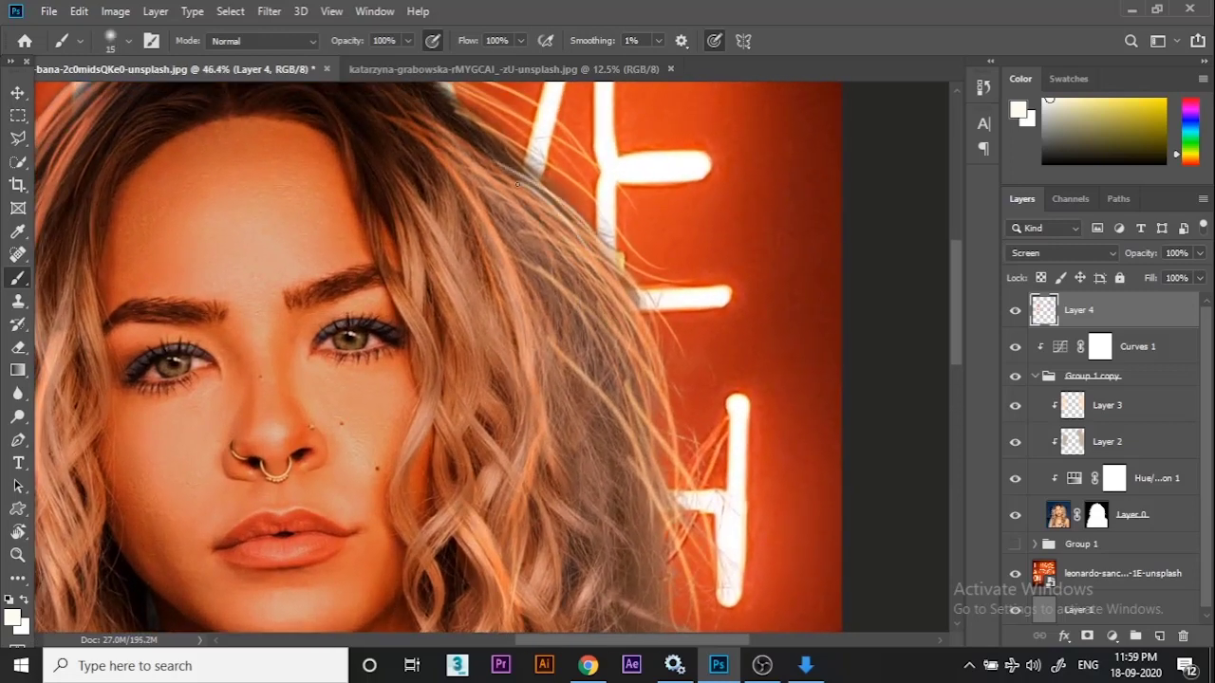
pyautogui.moveTo(536, 189); pyautogui.dragTo(636, 314)
pyautogui.moveTo(509, 171); pyautogui.dragTo(654, 372)
pyautogui.moveTo(654, 445); pyautogui.dragTo(592, 266)
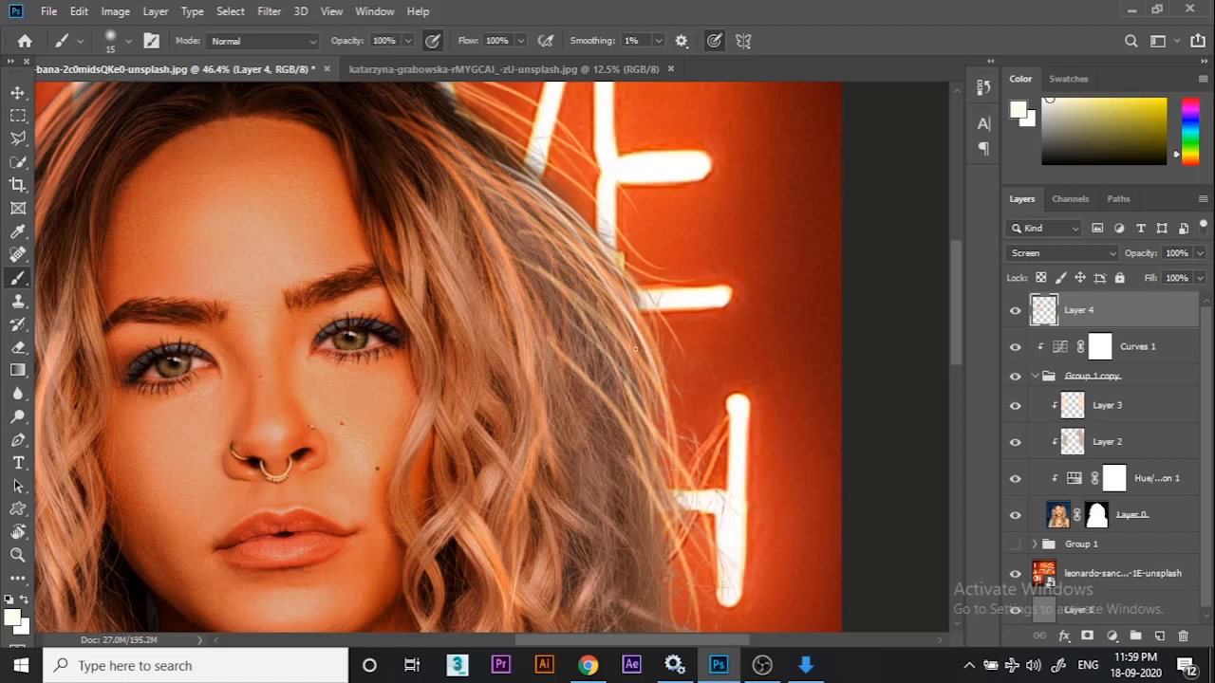
pyautogui.moveTo(578, 209)
pyautogui.mouseDown()
pyautogui.moveTo(459, 116)
pyautogui.moveTo(610, 269)
pyautogui.moveTo(666, 479)
pyautogui.mouseUp()
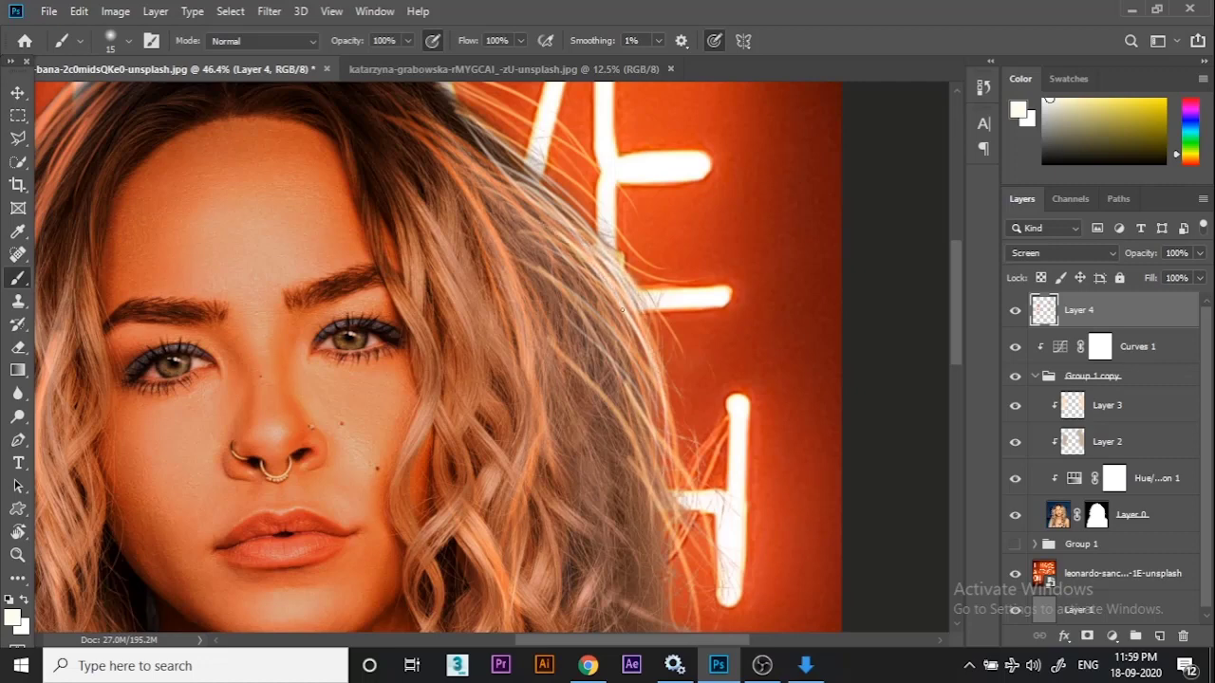
# Add 15 px near-white flyaway strands at the hair's upper right by the letters V and E, and in the lower curls beside the H.
pyautogui.scroll(5, 622, 308)
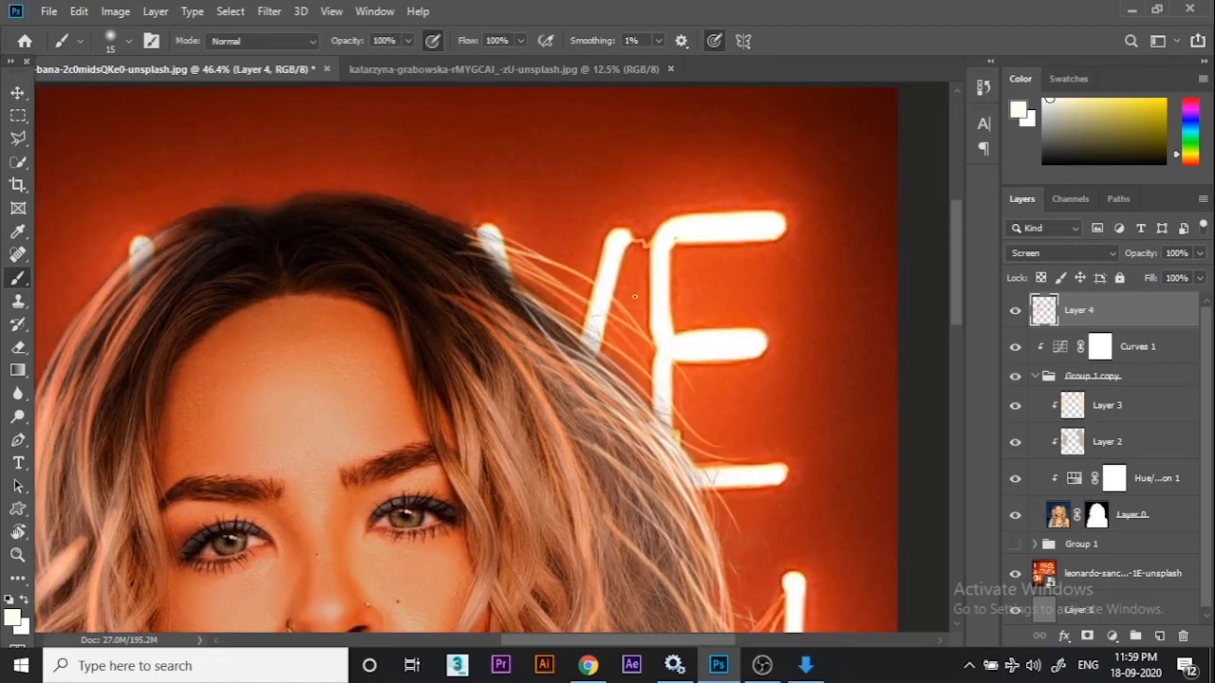
pyautogui.moveTo(546, 260); pyautogui.dragTo(732, 330)
pyautogui.moveTo(677, 401)
pyautogui.mouseDown()
pyautogui.moveTo(533, 226)
pyautogui.moveTo(475, 206)
pyautogui.mouseUp()
pyautogui.moveTo(524, 293)
pyautogui.mouseDown()
pyautogui.moveTo(607, 475)
pyautogui.moveTo(571, 472)
pyautogui.moveTo(512, 270)
pyautogui.mouseUp()
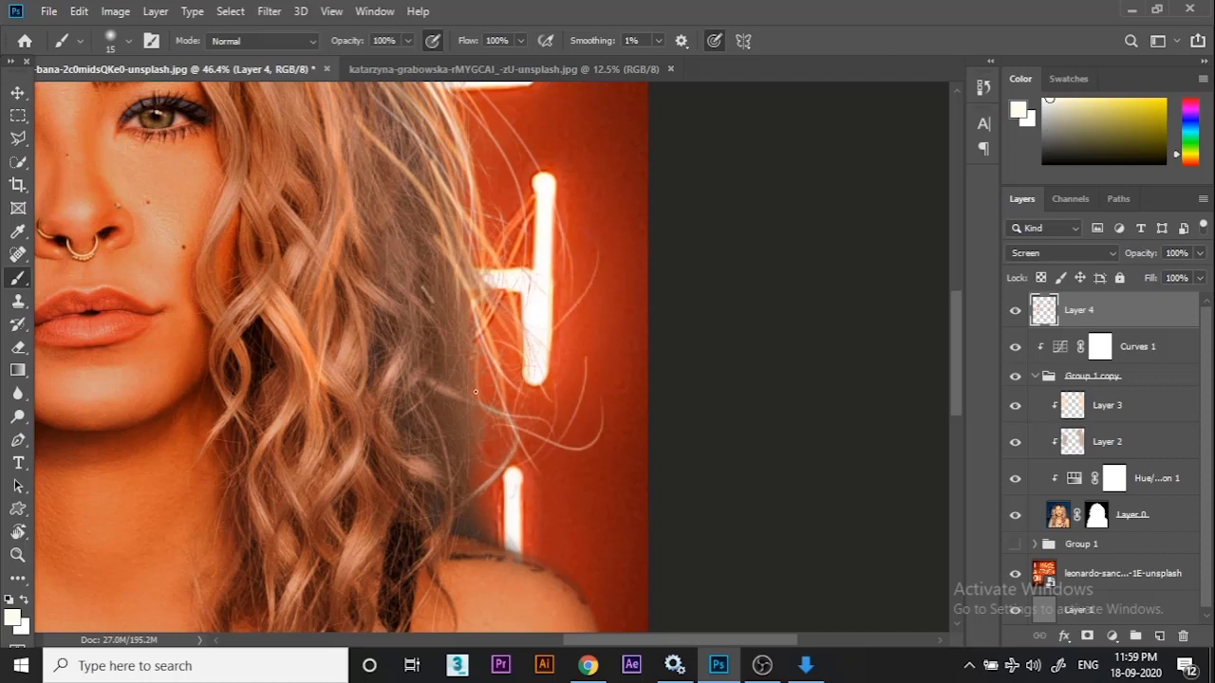
pyautogui.moveTo(376, 309); pyautogui.dragTo(504, 379)
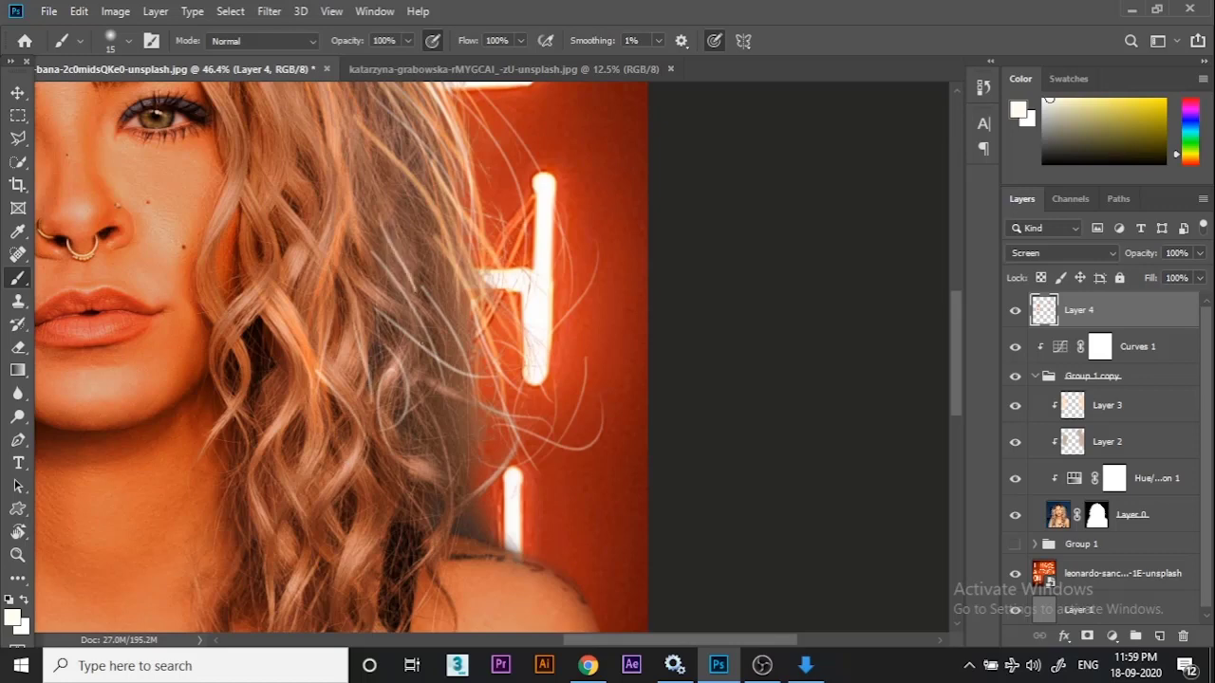
pyautogui.moveTo(463, 299); pyautogui.dragTo(426, 195)
# Soften the bright strands on Layer 4 with a 1200 px Eraser at 55% opacity and 76% flow.
pyautogui.hotkey('ctrl', '0')
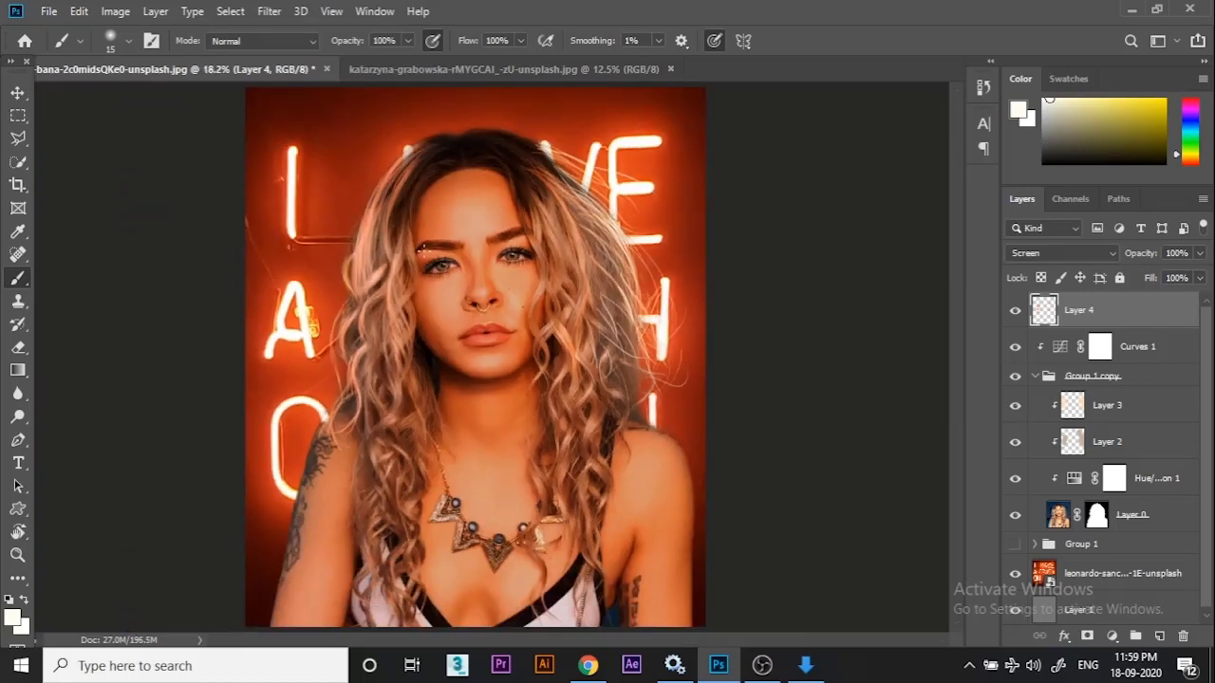
pyautogui.scroll(1, 483, 270)
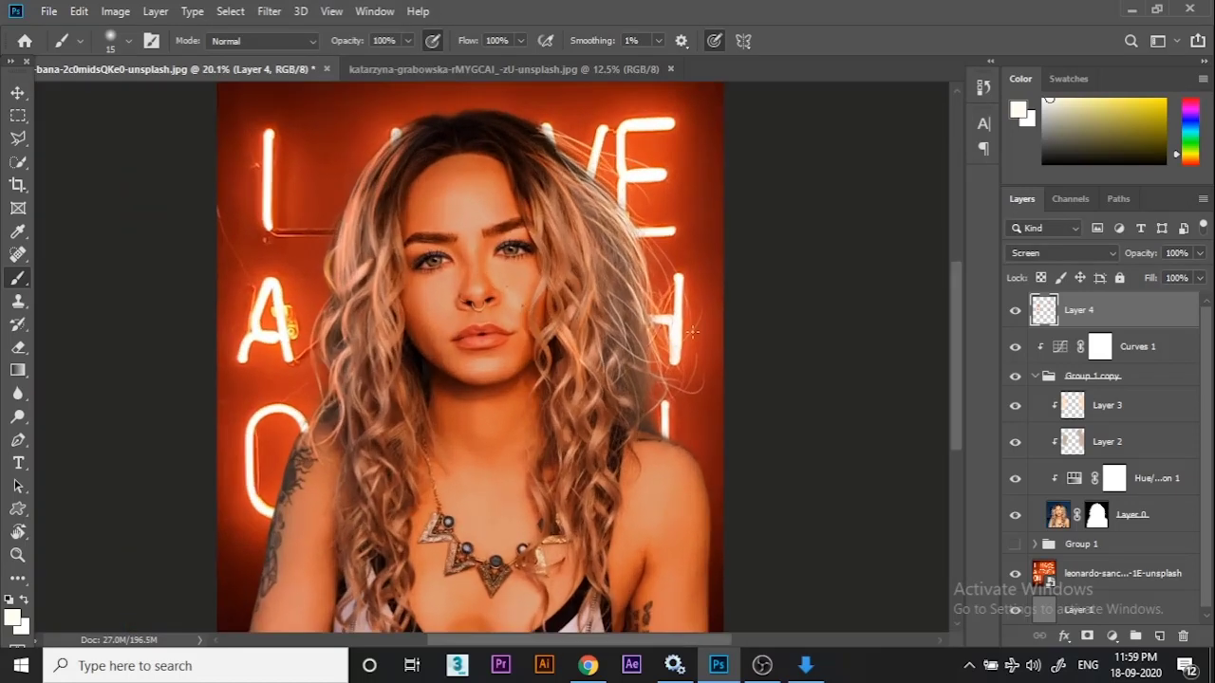
pyautogui.press('e')
pyautogui.press(']')
pyautogui.press(']')
pyautogui.press(']')
pyautogui.press(']')
pyautogui.press(']')
pyautogui.press(']')
pyautogui.press(']')
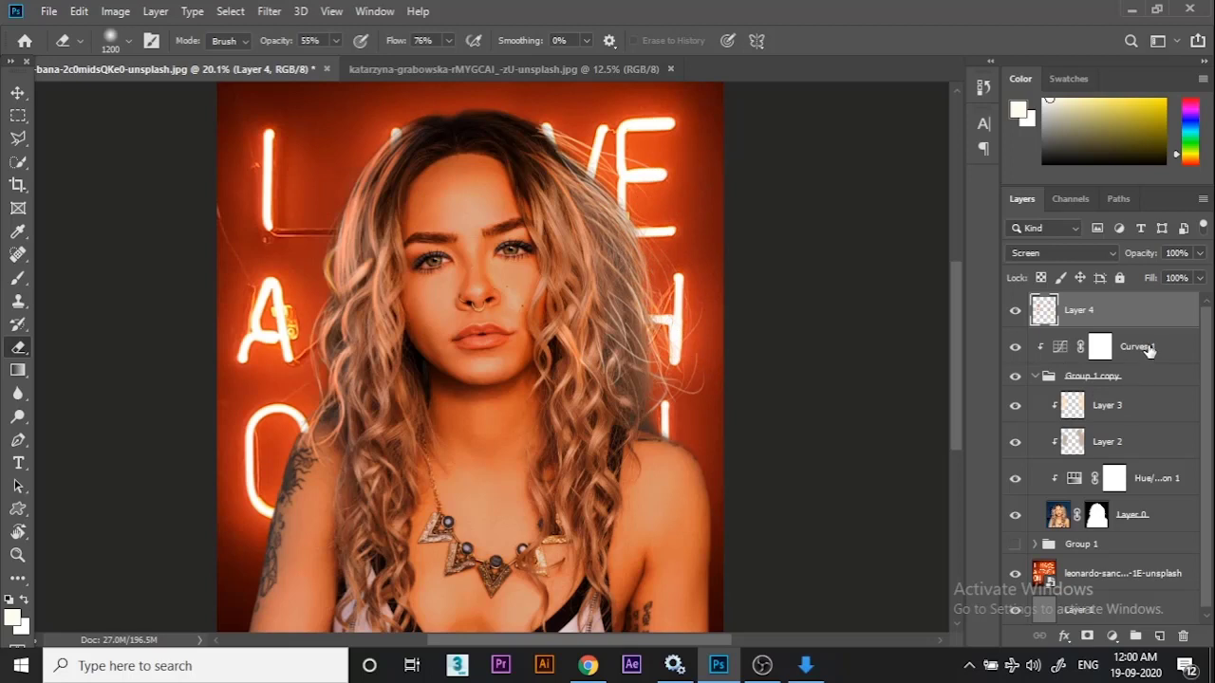
# Add a new layer directly above Curves 1 and clip it to the woman's group.
pyautogui.click(1146, 348)
pyautogui.click(1162, 635)
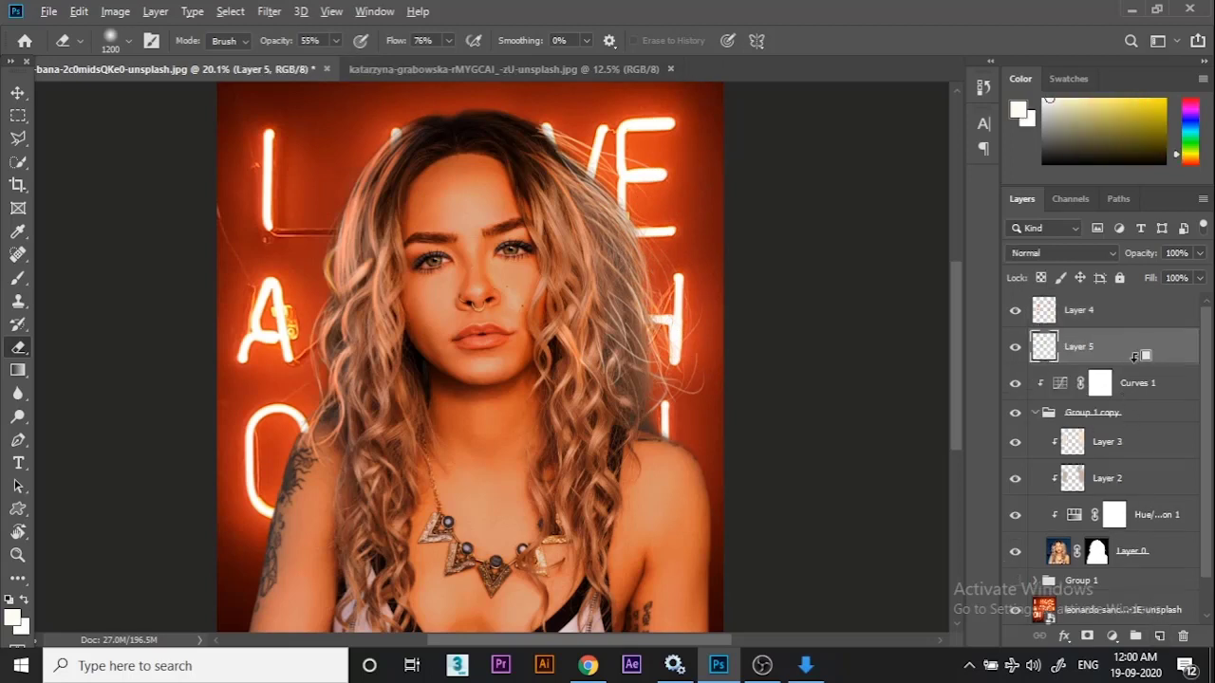
pyautogui.hotkey('ctrl', 'alt', 'g')
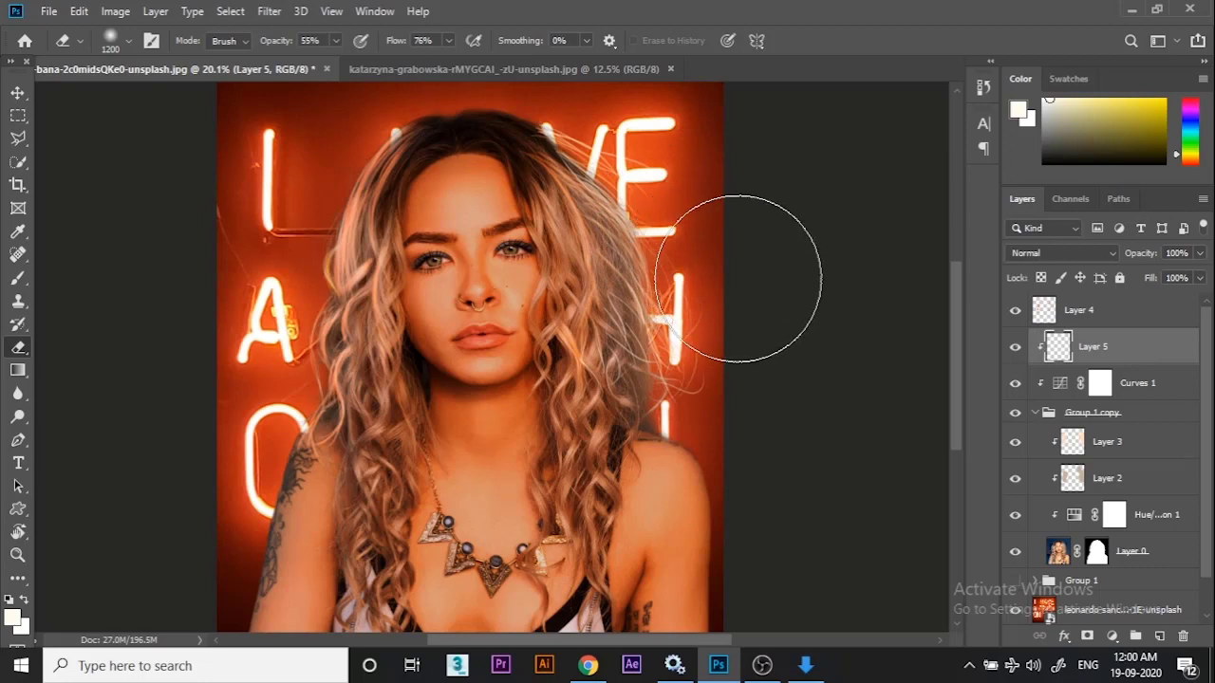
pyautogui.hotkey('ctrl', '0')
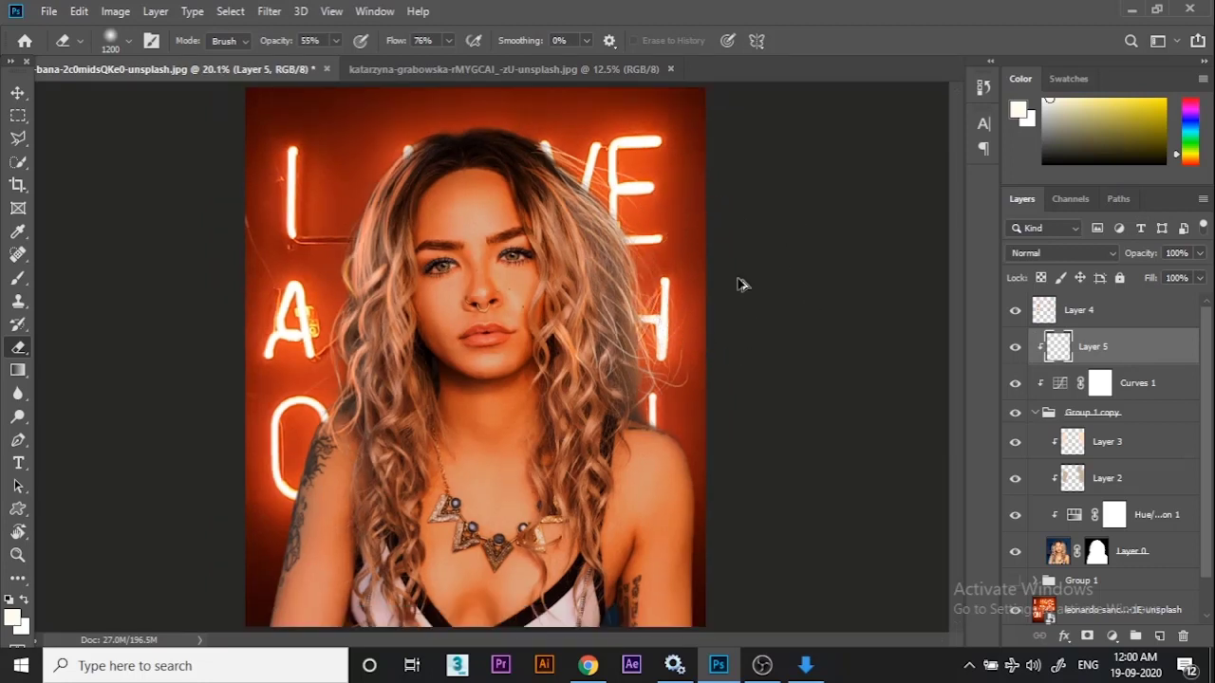
# Dab soft near-white glow along the hair's right edge on Layer 5 with a large brush, enlarging it from 700 to 1000 px.
pyautogui.scroll(1, 740, 285)
pyautogui.press('b')
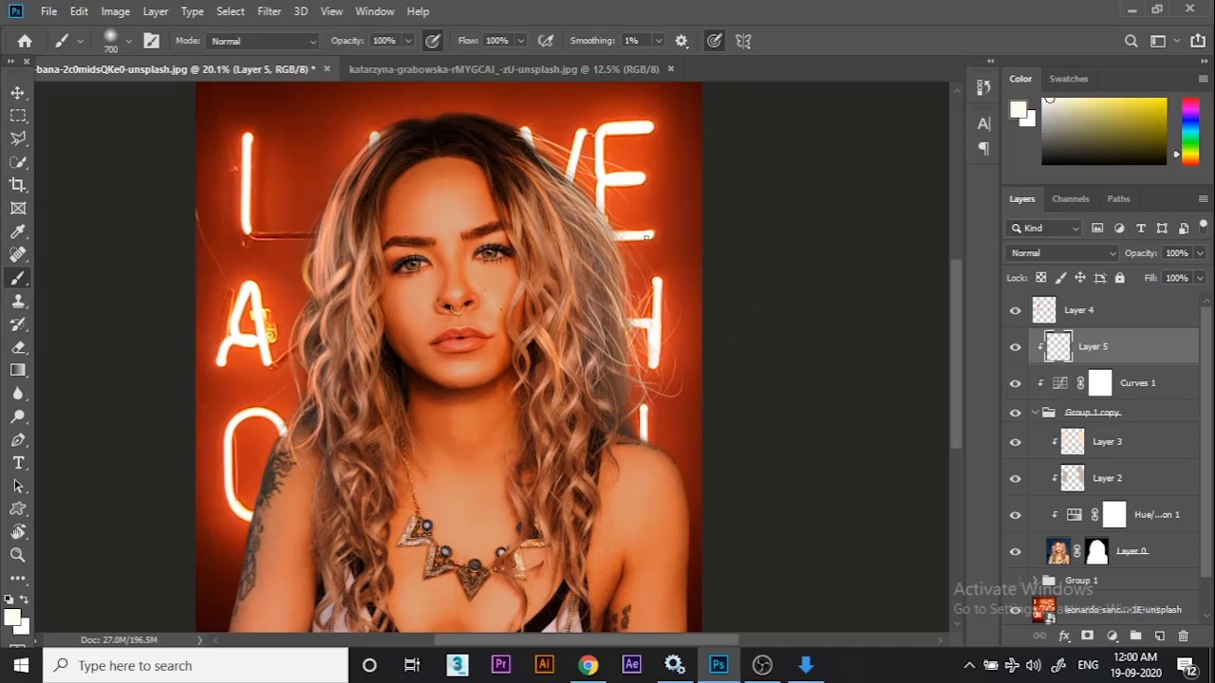
pyautogui.press(']')
pyautogui.press(']')
pyautogui.press(']')
pyautogui.click(640, 236)
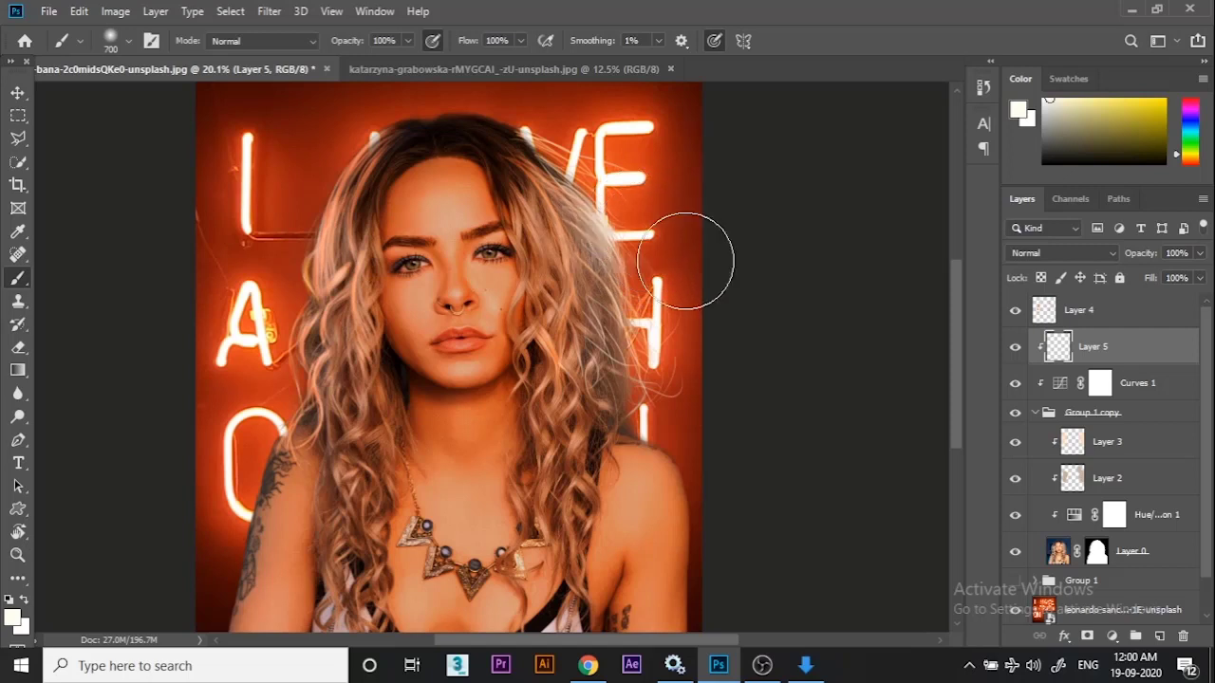
pyautogui.click(617, 146)
pyautogui.click(697, 381)
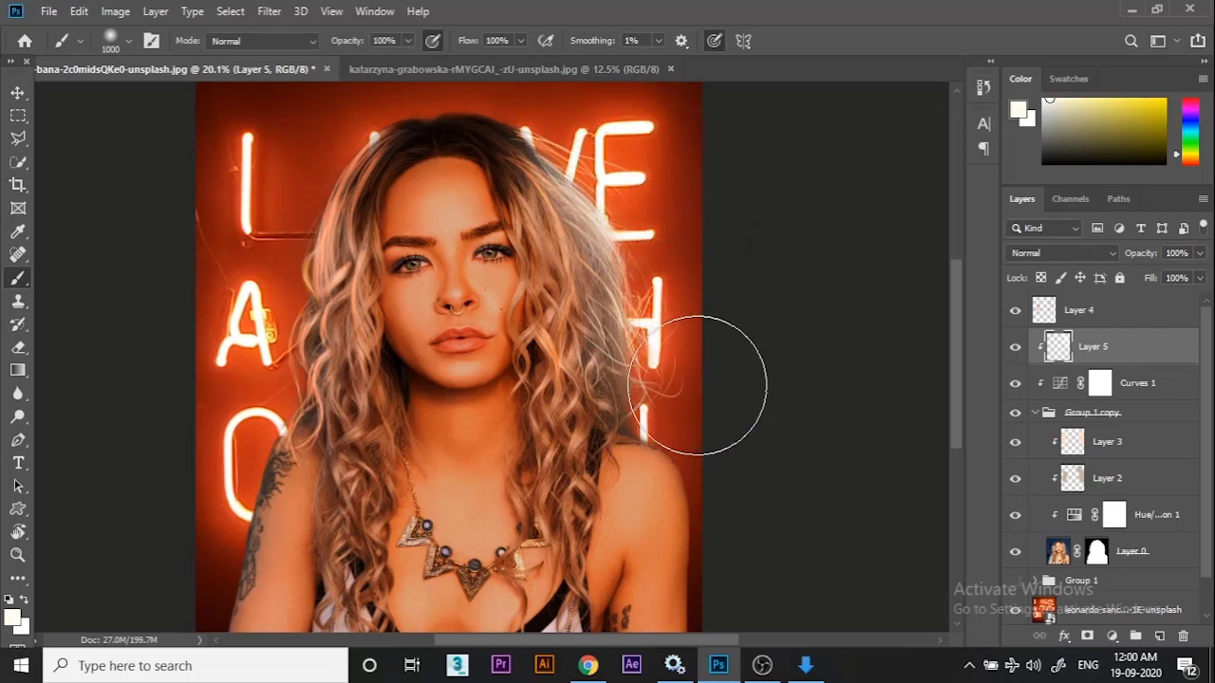
# Set Layer 5 to Overlay and brush 1000 px glow over both sides of the hair, undoing the glow on the tattooed arm.
pyautogui.click(1061, 254)
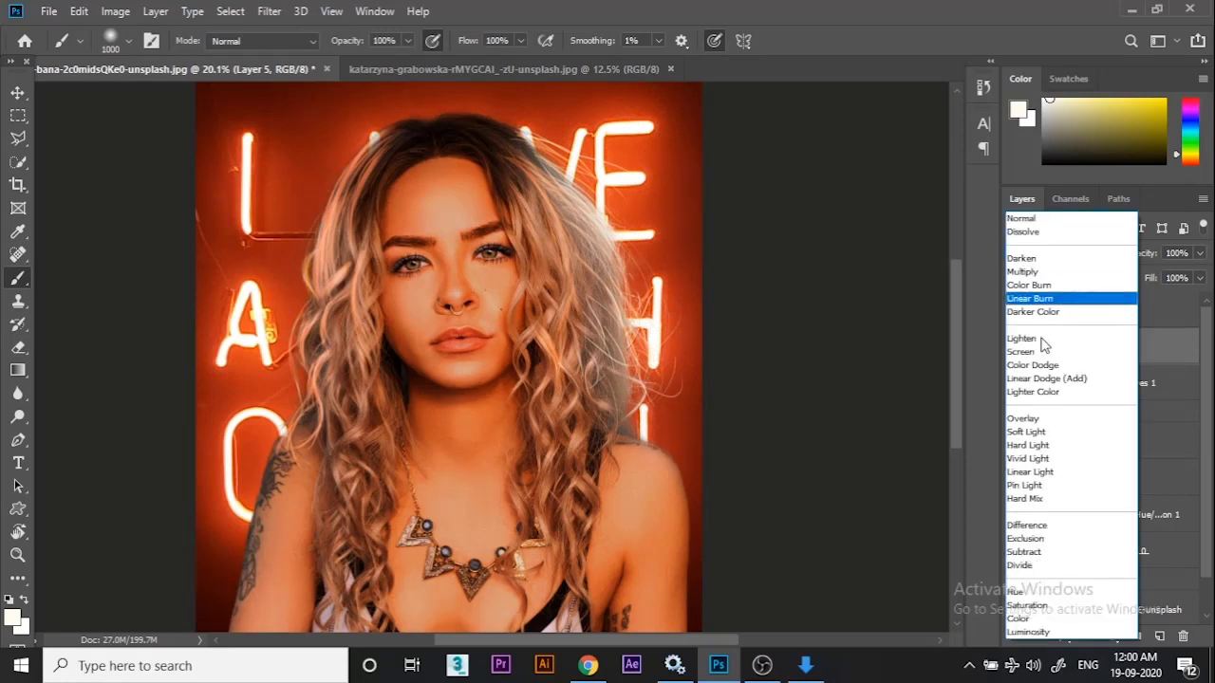
pyautogui.click(1011, 419)
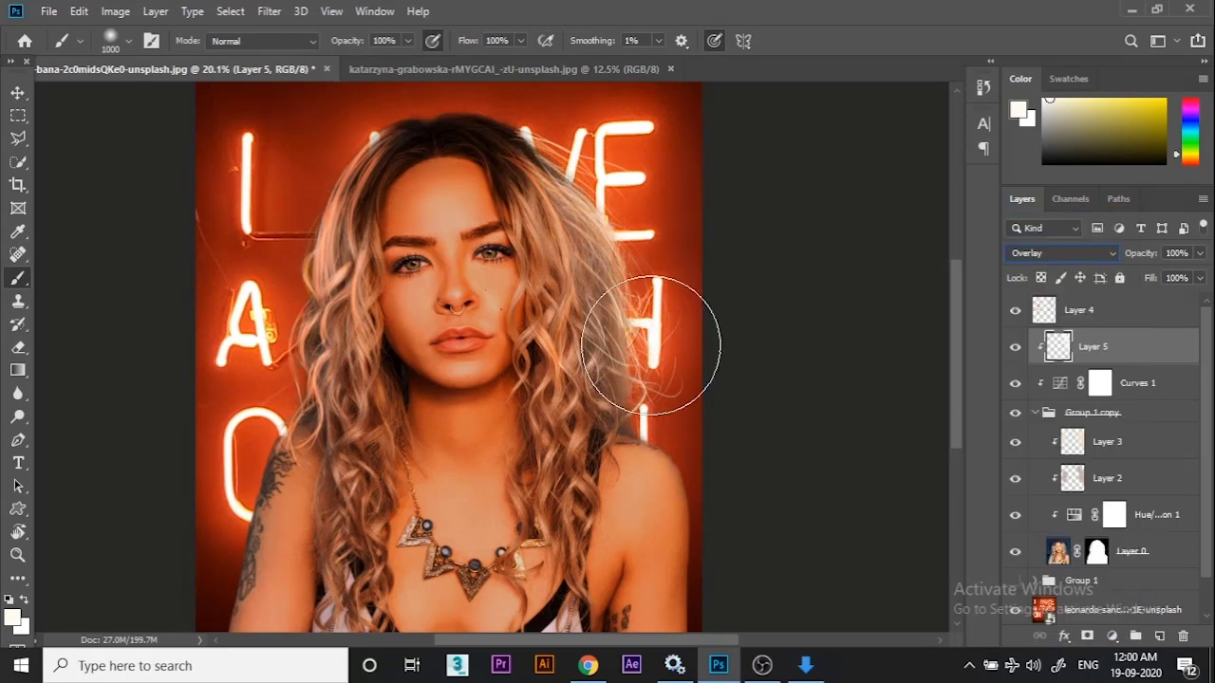
pyautogui.moveTo(656, 247); pyautogui.dragTo(674, 325)
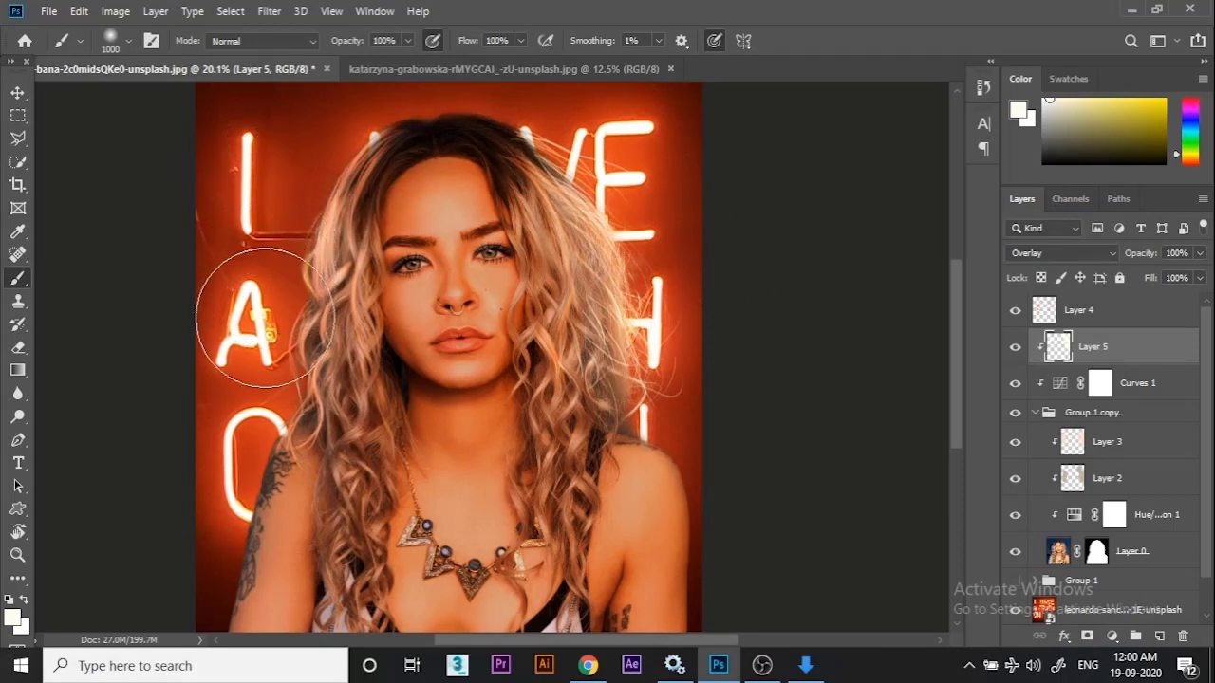
pyautogui.moveTo(263, 316); pyautogui.dragTo(239, 353)
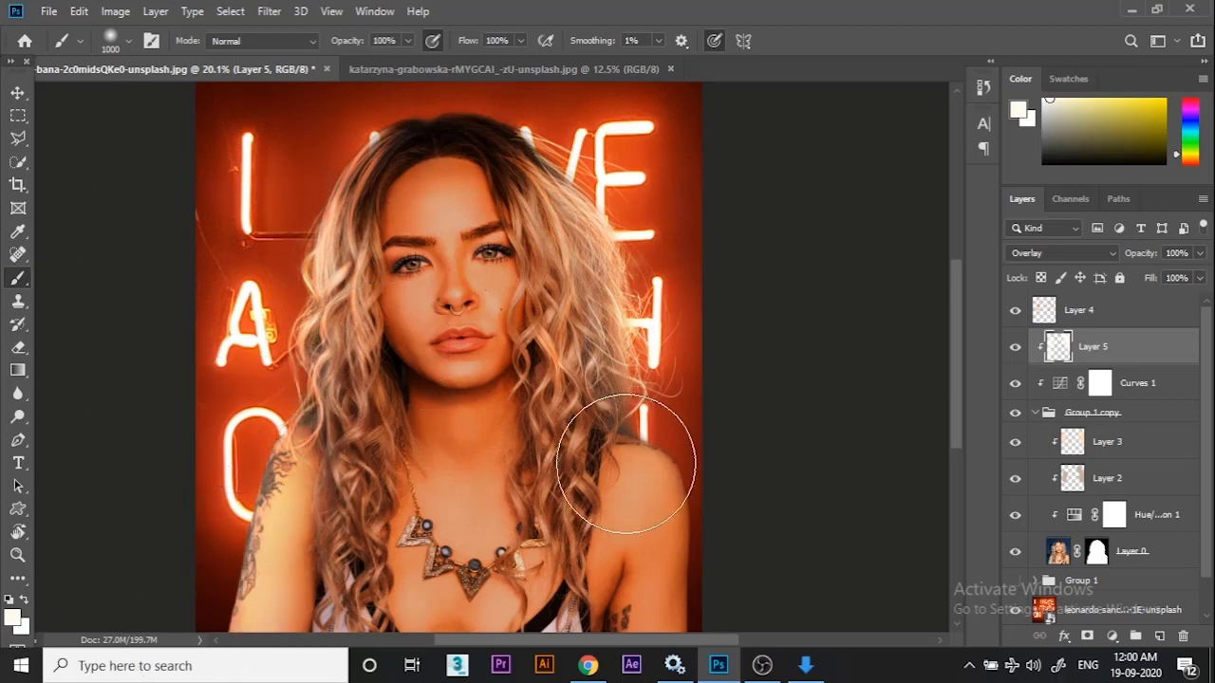
pyautogui.hotkey('ctrl', 'z')
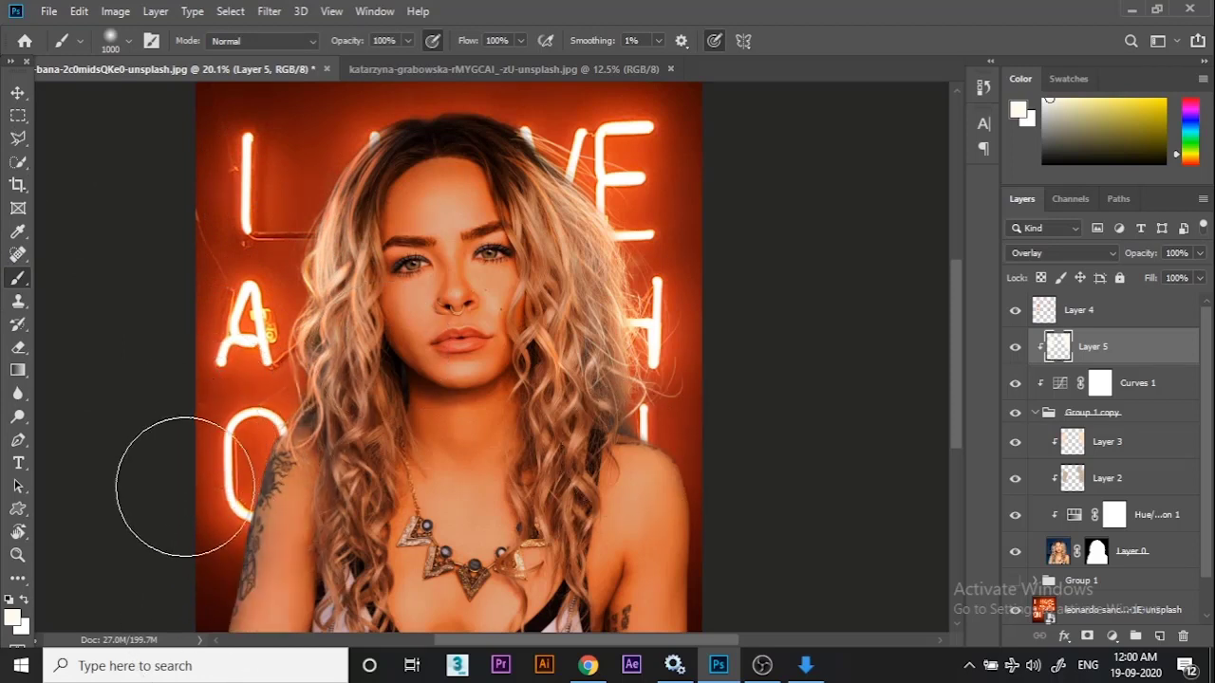
# Reduce the brush to 600 px and then 400 px to dab glow onto the tattooed arm beside the letter O and the opposite shoulder.
pyautogui.press('[')
pyautogui.press('[')
pyautogui.press('[')
pyautogui.press('[')
pyautogui.press('[')
pyautogui.press('[')
pyautogui.press('[')
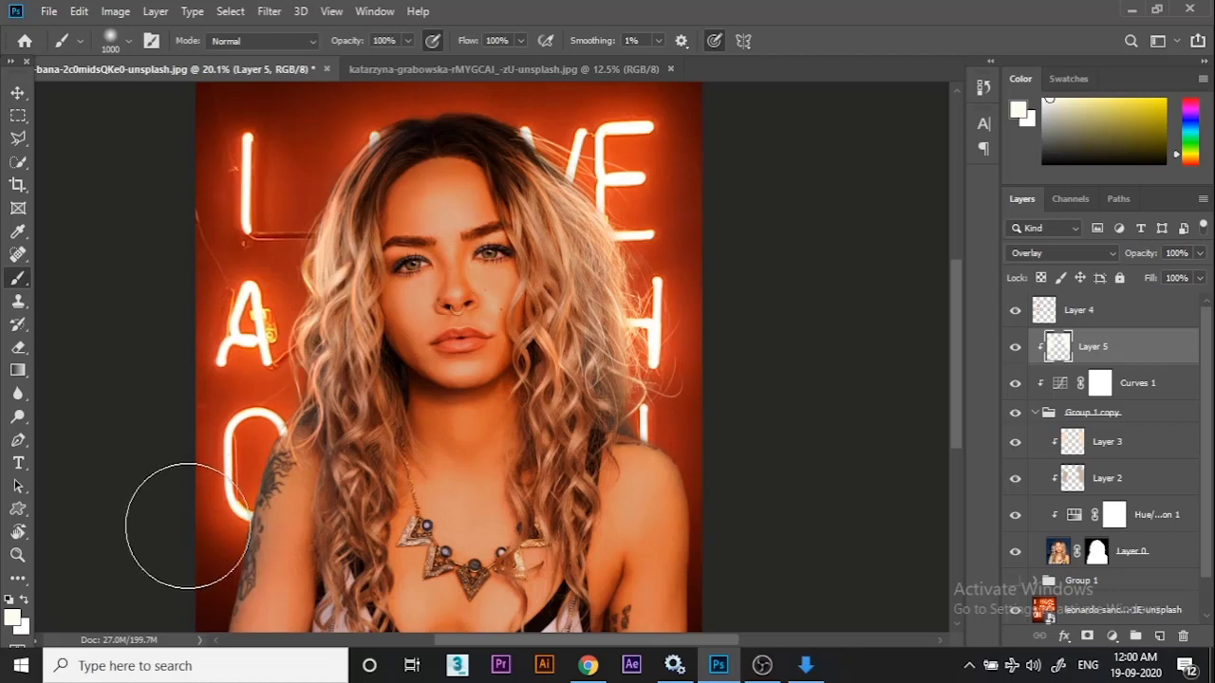
pyautogui.click(245, 520)
pyautogui.click(261, 530)
pyautogui.press('[')
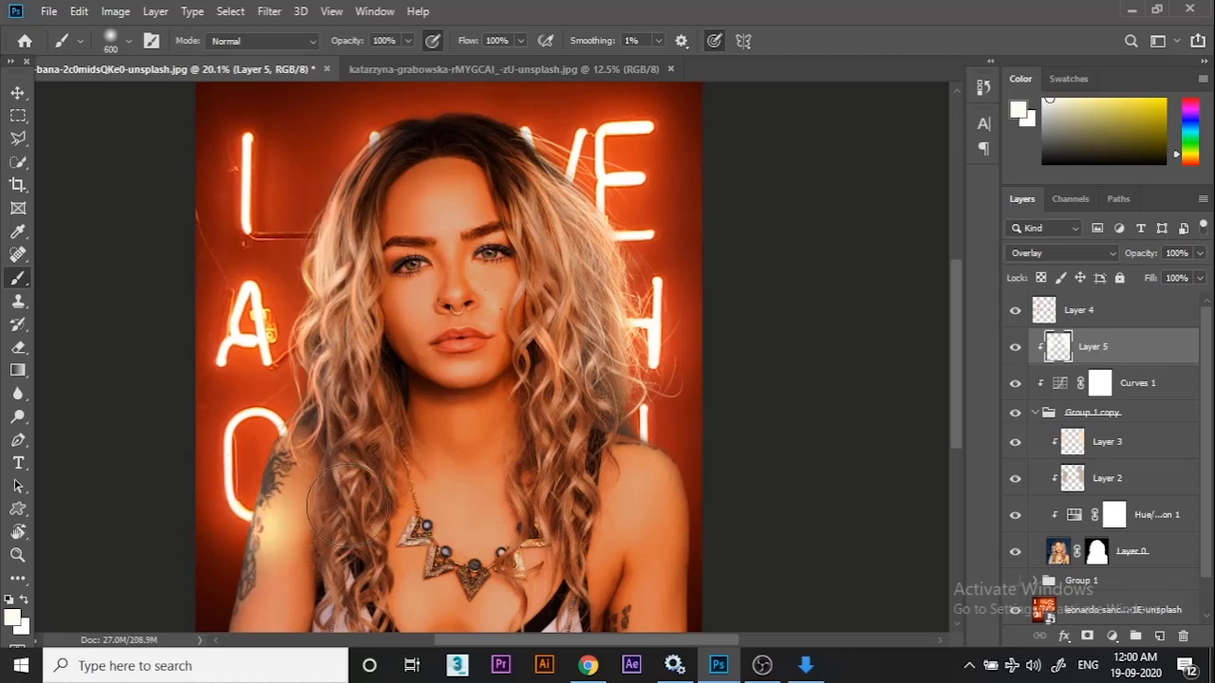
pyautogui.hotkey('ctrl', 'z')
pyautogui.click(651, 433)
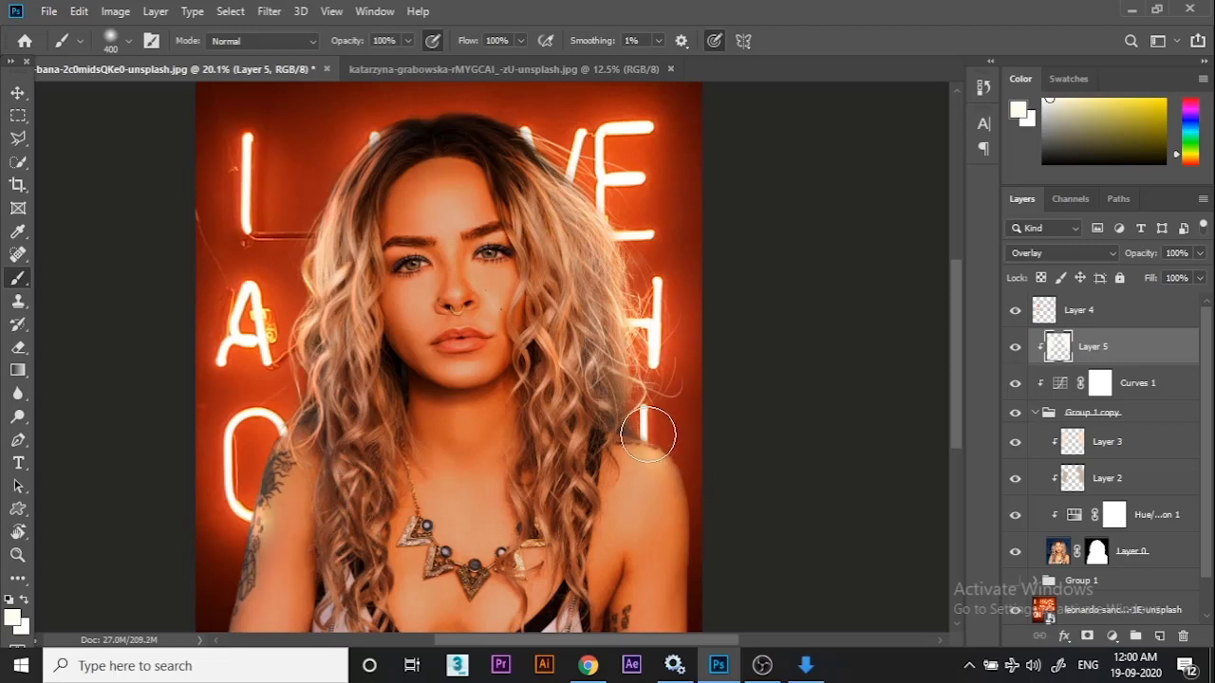